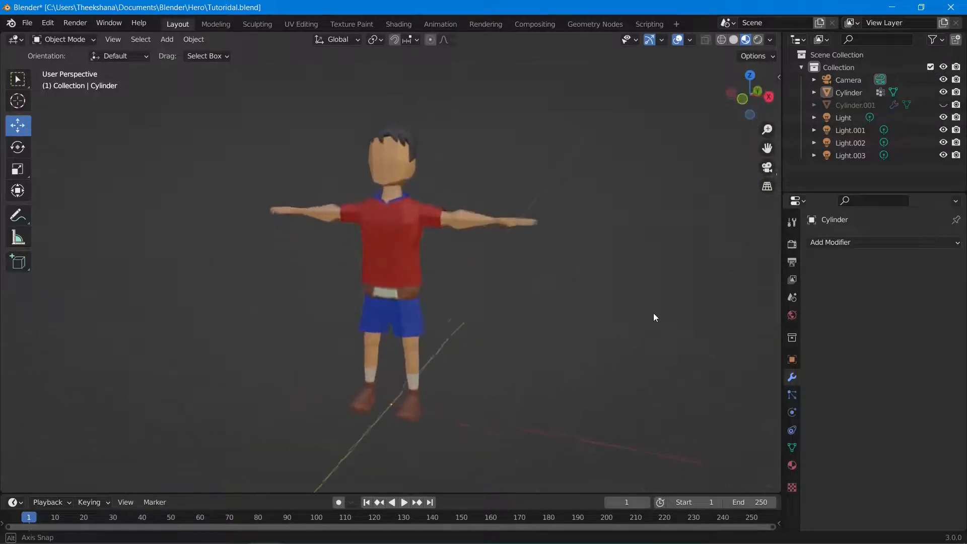
Show the character in solid viewport shading and turn on X-ray so its inside is see-through
{"action": "key", "text": "KP_1"}
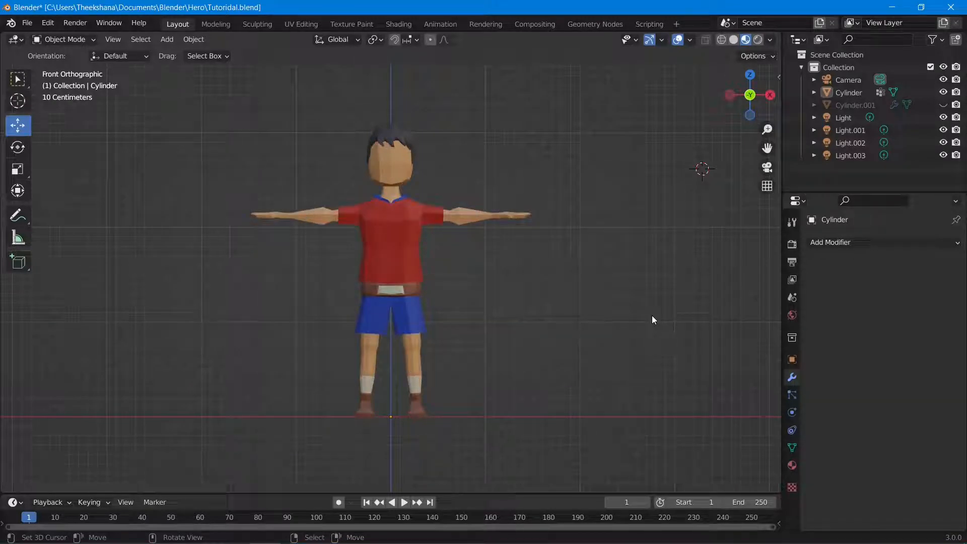
{"action": "left_click", "coordinate": [733, 40]}
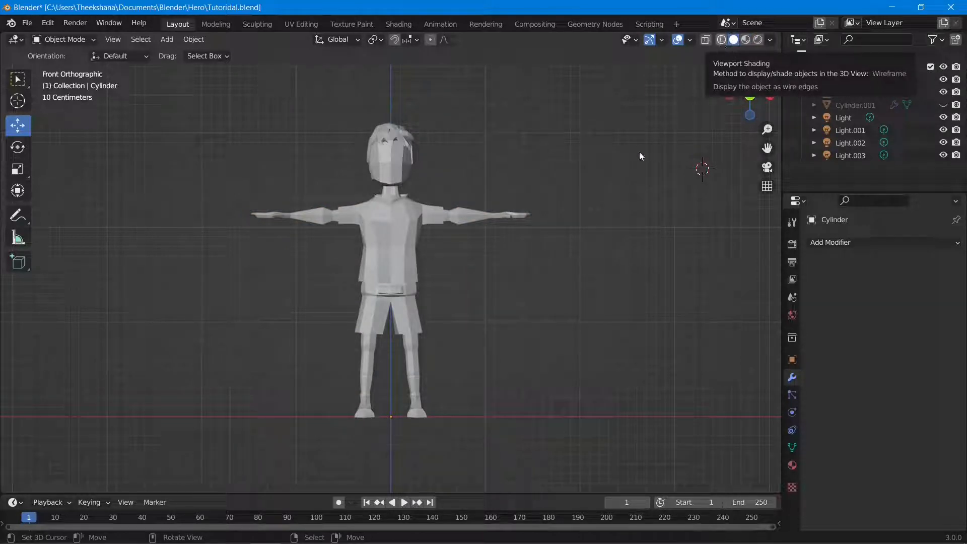
{"action": "key", "text": "alt+z"}
{"action": "mouse_move", "coordinate": [641, 150]}
{"action": "middle_mouse_down"}
{"action": "mouse_move", "coordinate": [580, 198]}
{"action": "mouse_move", "coordinate": [736, 35]}
{"action": "middle_mouse_up"}
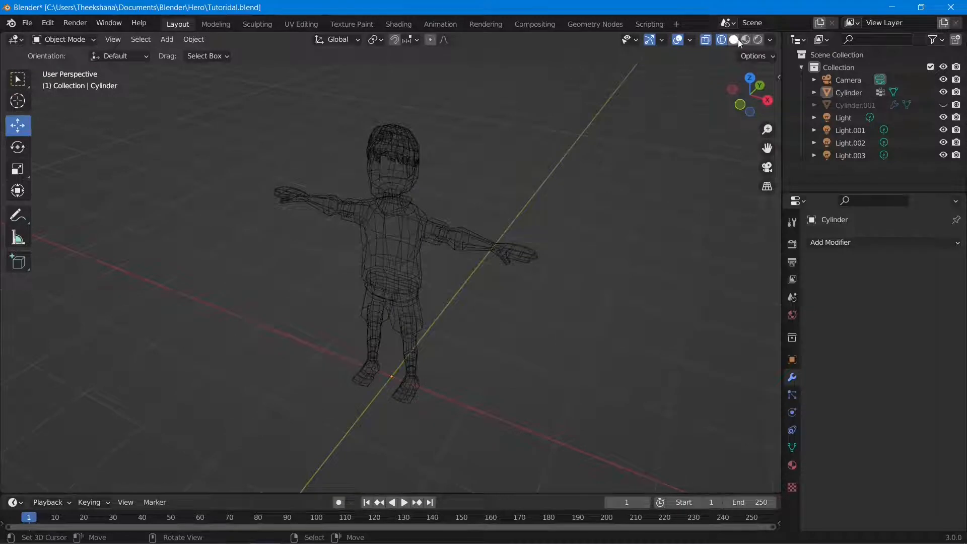
{"action": "left_click", "coordinate": [734, 39]}
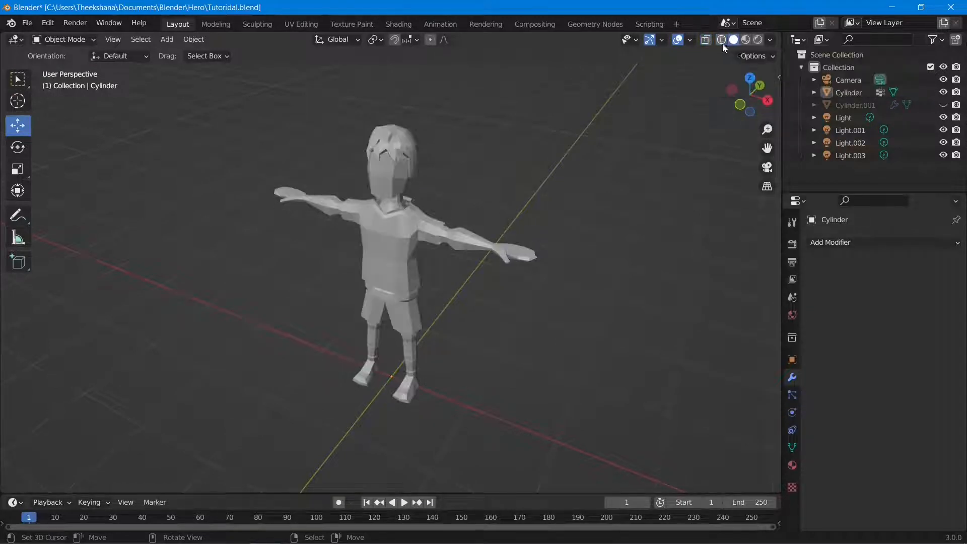
{"action": "mouse_move", "coordinate": [681, 101]}
{"action": "middle_mouse_down"}
{"action": "mouse_move", "coordinate": [615, 126]}
{"action": "mouse_move", "coordinate": [682, 77]}
{"action": "middle_mouse_up"}
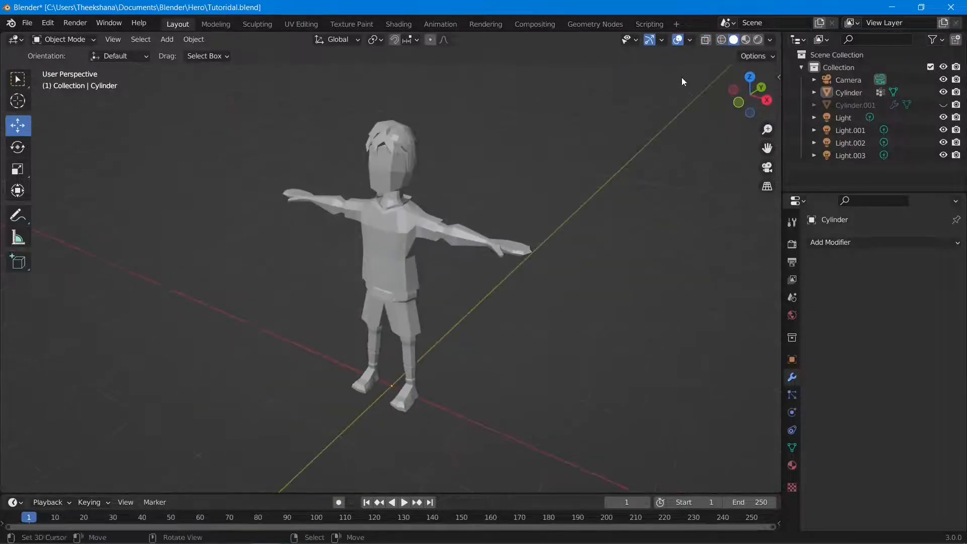
{"action": "left_click", "coordinate": [707, 40]}
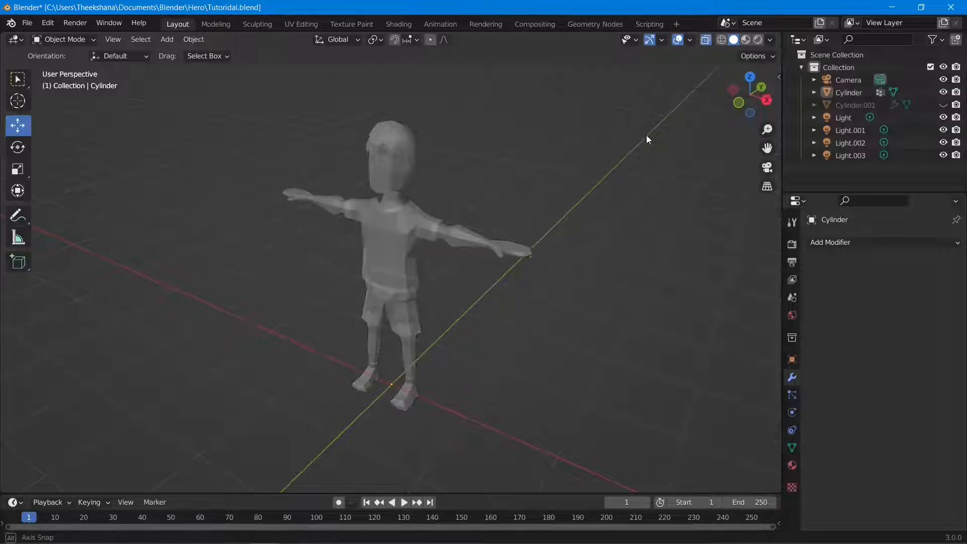
{"action": "middle_click_drag", "start_coordinate": [645, 135], "coordinate": [553, 203]}
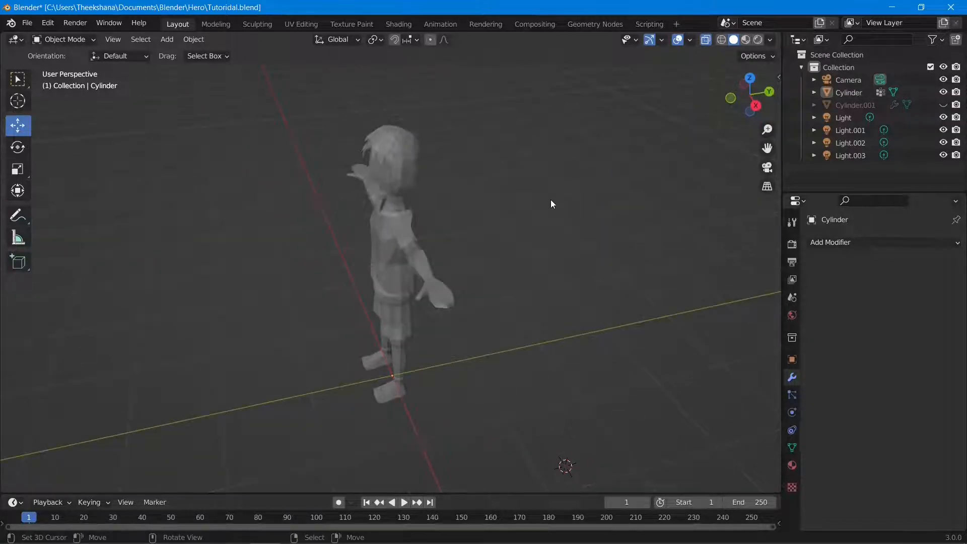
Reset the 3D cursor in front view and enable the Screencast Keys overlay
{"action": "key", "text": "KP_1"}
{"action": "key", "text": "shift+c"}
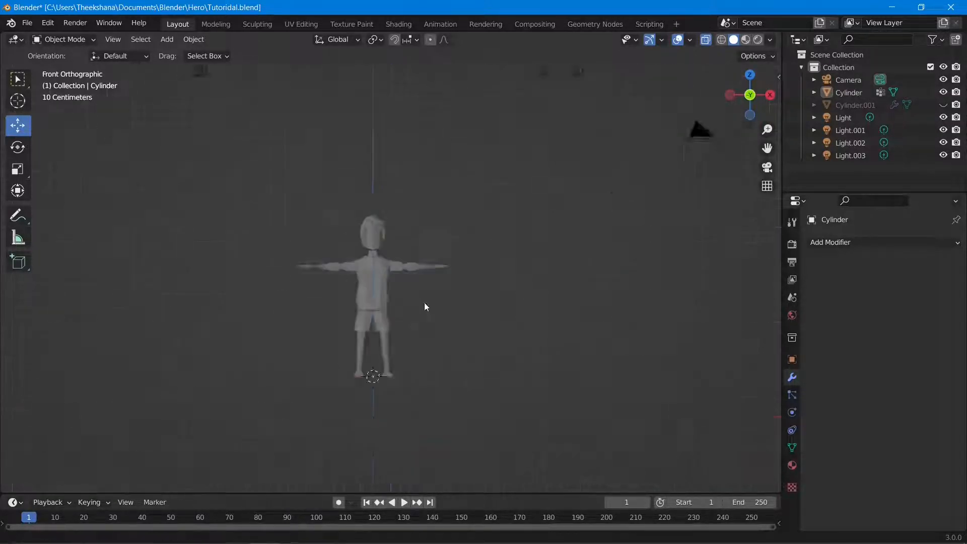
{"action": "scroll", "coordinate": [424, 303], "scroll_direction": "up", "scroll_amount": 3}
{"action": "key", "text": "n"}
{"action": "left_click", "coordinate": [544, 73]}
{"action": "left_click", "coordinate": [570, 412]}
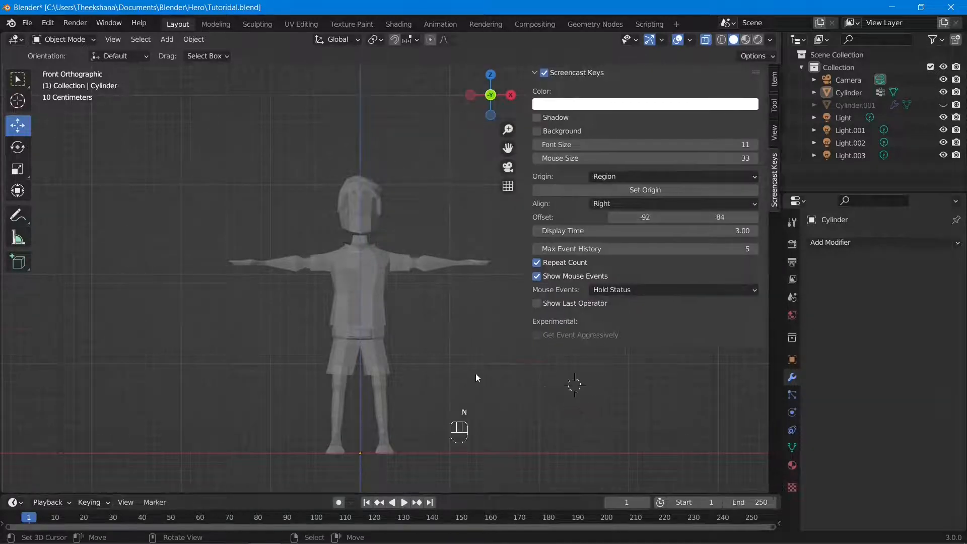
{"action": "key", "text": "n"}
Return the 3D cursor to the world origin and frame the whole character in front orthographic view
{"action": "key", "text": "KP_1"}
{"action": "key", "text": "shift+c"}
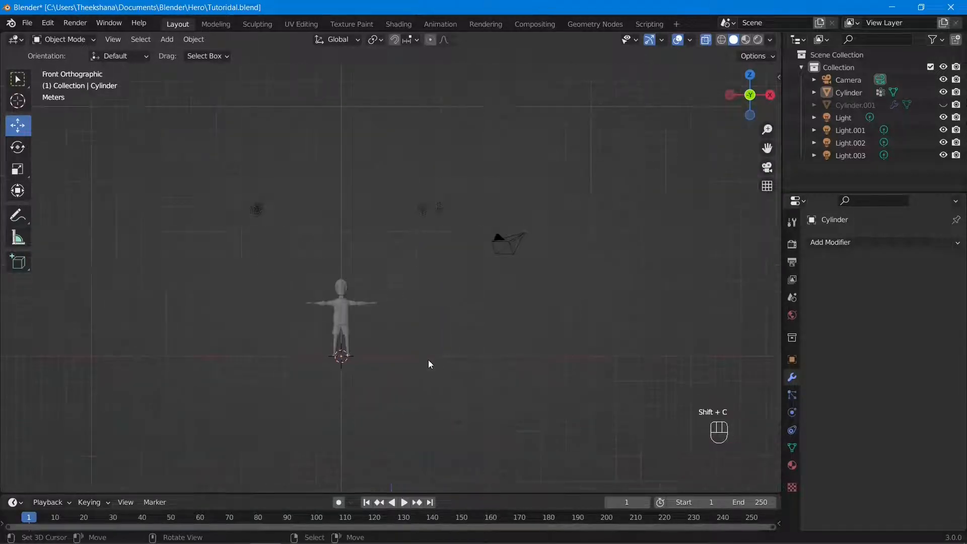
{"action": "scroll", "coordinate": [428, 359], "scroll_direction": "up", "scroll_amount": 4}
{"action": "middle_click_drag", "start_coordinate": [385, 376], "coordinate": [531, 289], "text": "shift"}
{"action": "scroll", "coordinate": [497, 333], "scroll_direction": "up", "scroll_amount": 3}
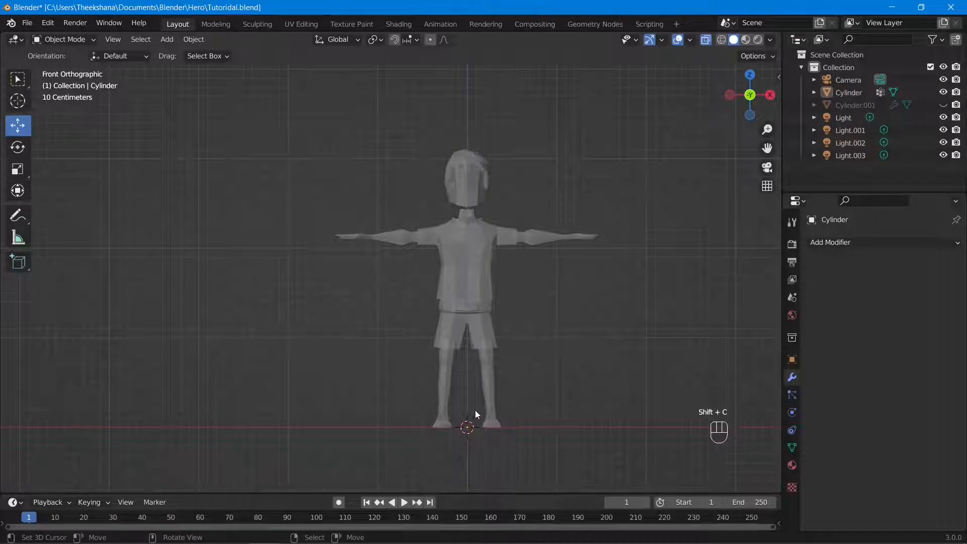
{"action": "scroll", "coordinate": [478, 418], "scroll_direction": "down", "scroll_amount": 4}
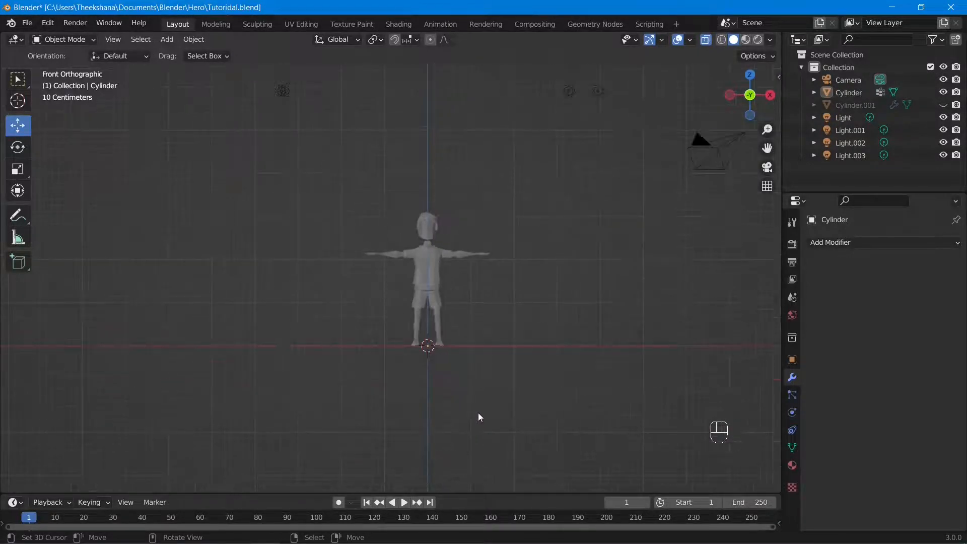
{"action": "scroll", "coordinate": [387, 192], "scroll_direction": "down", "scroll_amount": 3}
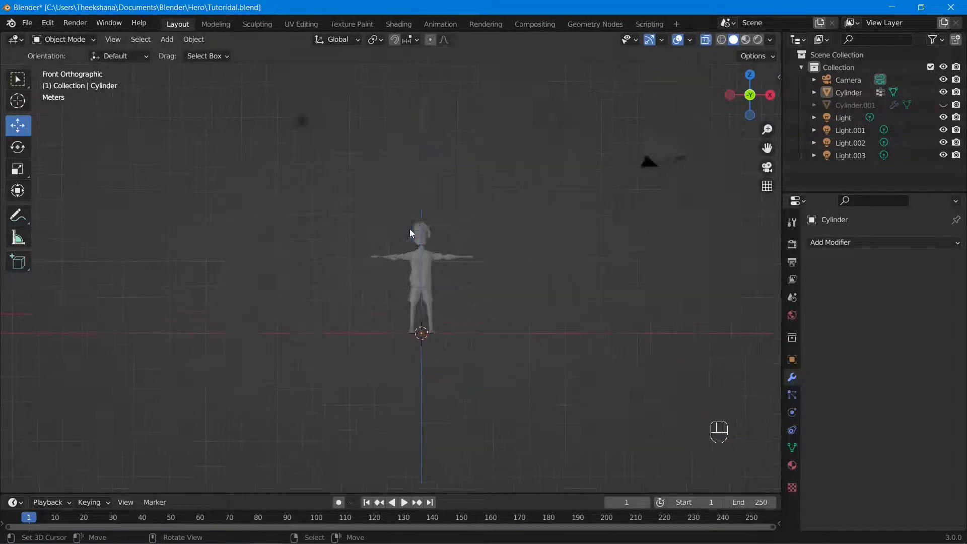
{"action": "scroll", "coordinate": [409, 228], "scroll_direction": "up", "scroll_amount": 3}
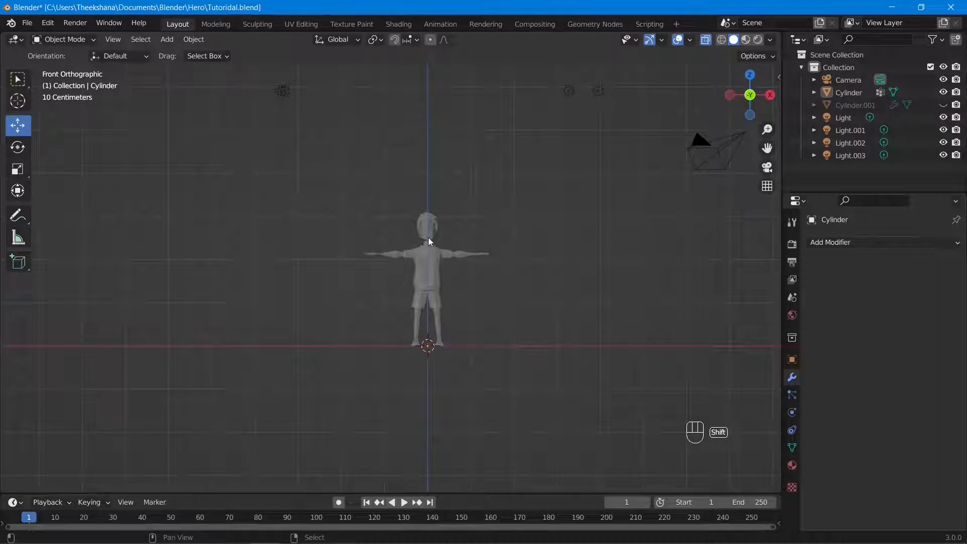
Add an armature at the 3D cursor between the character's feet
{"action": "key", "text": "shift+a"}
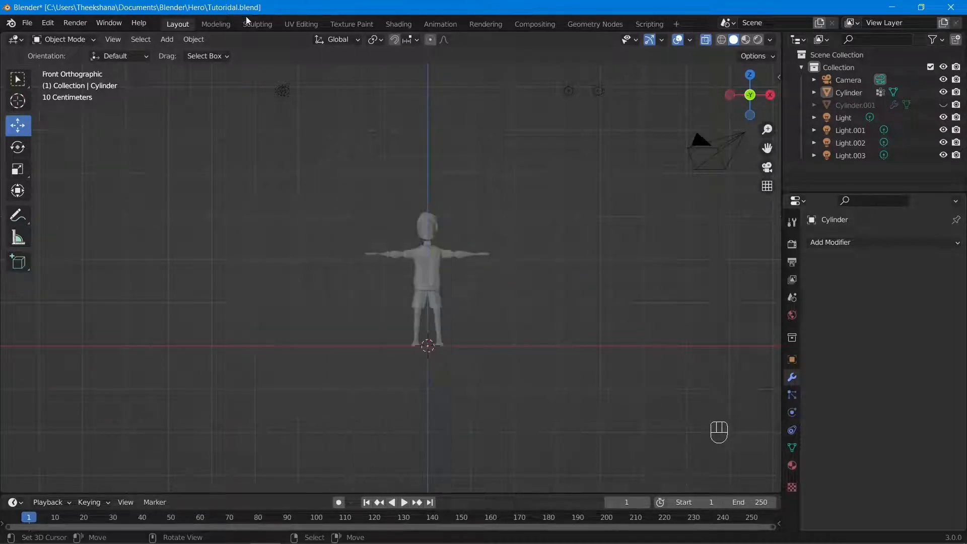
{"action": "left_click", "coordinate": [167, 40]}
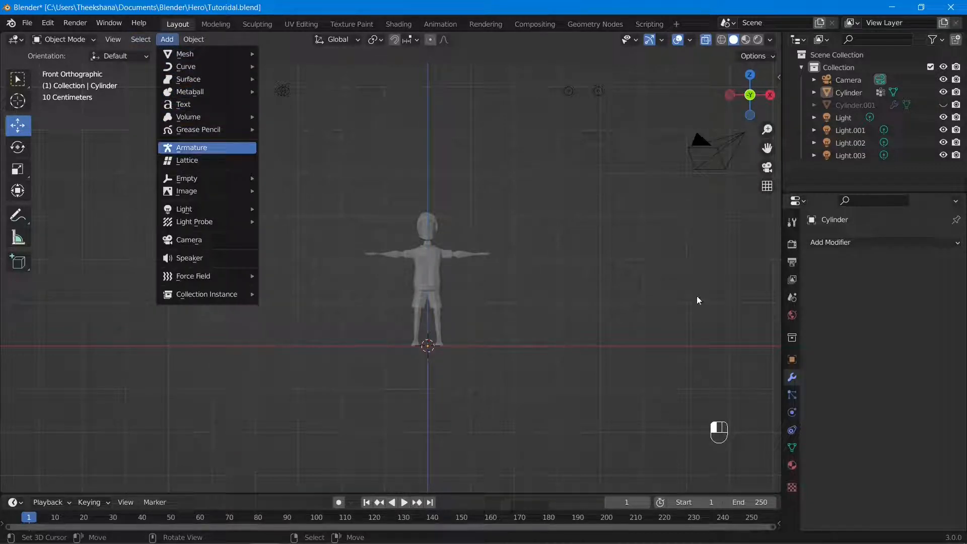
{"action": "key", "text": "Return"}
{"action": "scroll", "coordinate": [551, 298], "scroll_direction": "up", "scroll_amount": 4}
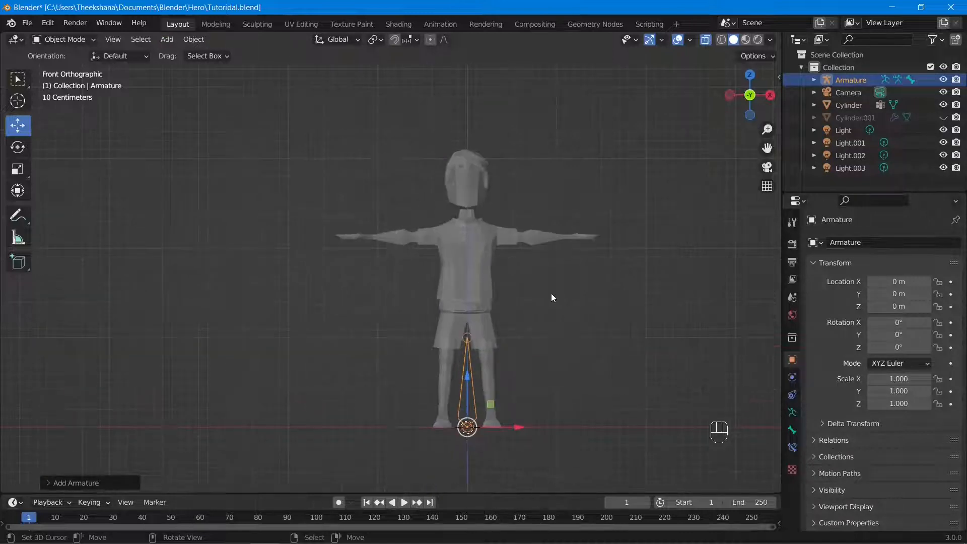
{"action": "middle_click_drag", "start_coordinate": [576, 335], "coordinate": [494, 293], "text": "shift"}
{"action": "scroll", "coordinate": [495, 320], "scroll_direction": "up", "scroll_amount": 4}
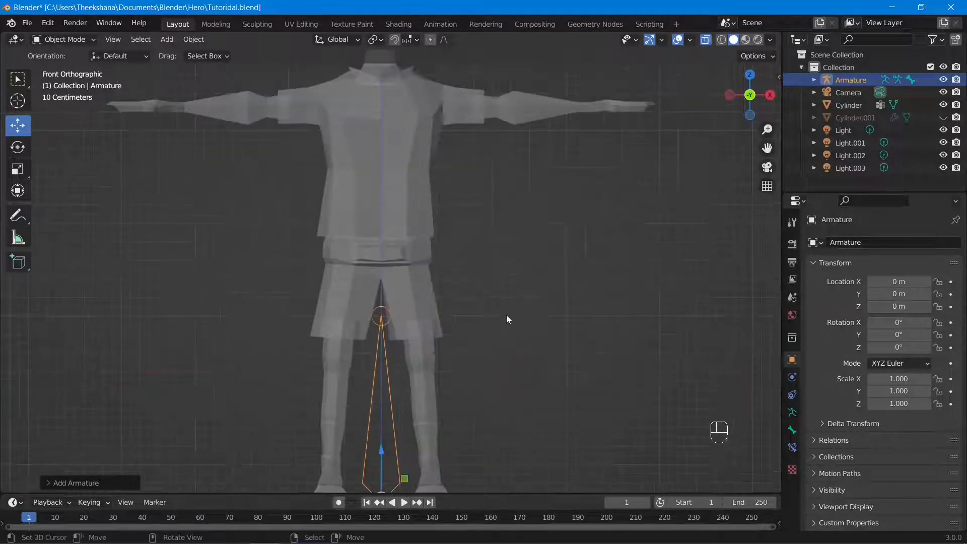
{"action": "scroll", "coordinate": [506, 319], "scroll_direction": "down", "scroll_amount": 2}
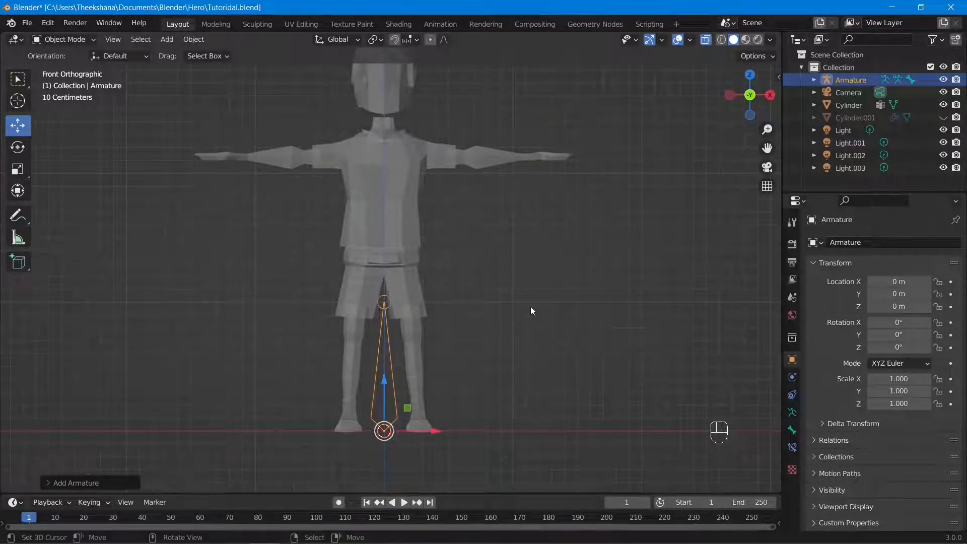
{"action": "scroll", "coordinate": [527, 312], "scroll_direction": "down", "scroll_amount": 1}
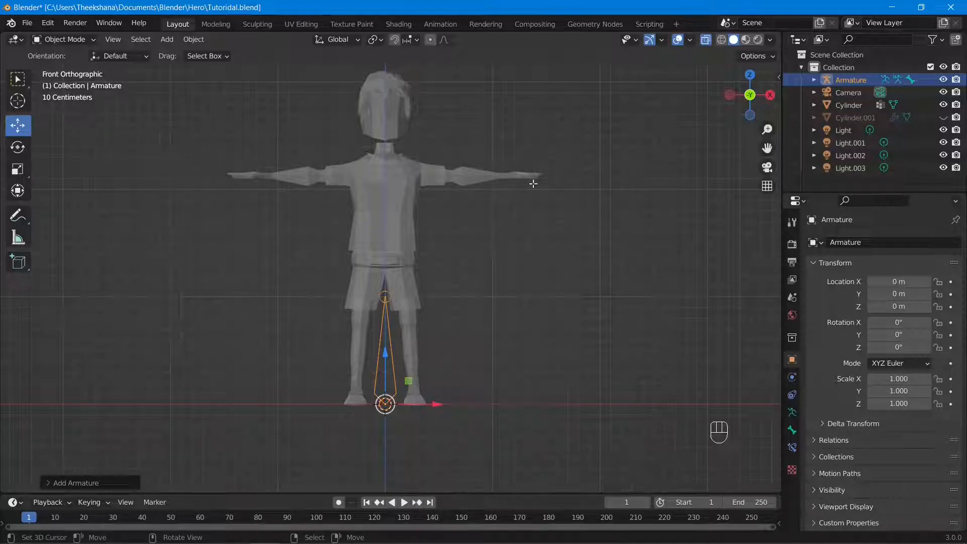
Enter Edit Mode on the armature and select its single bone
{"action": "key", "text": "Tab"}
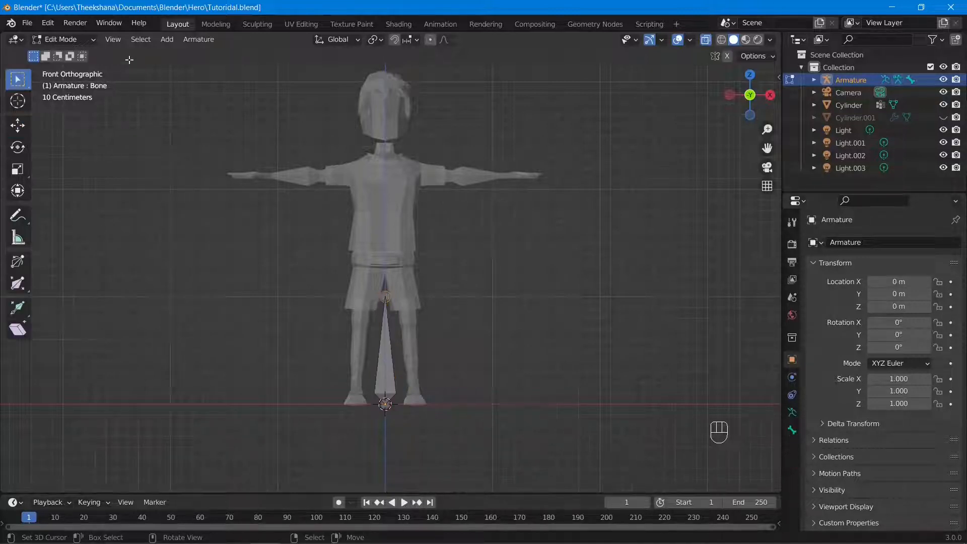
{"action": "left_click", "coordinate": [80, 40]}
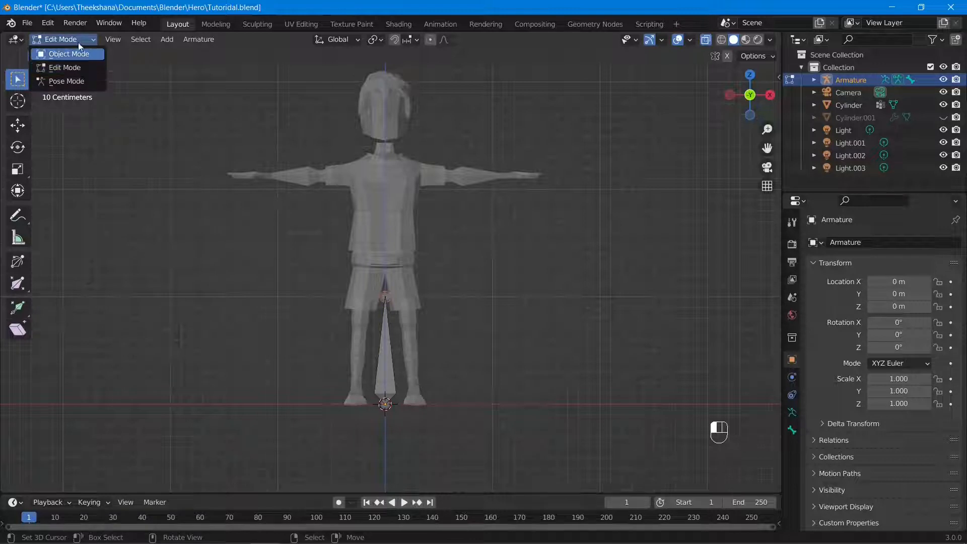
{"action": "left_click", "coordinate": [87, 41]}
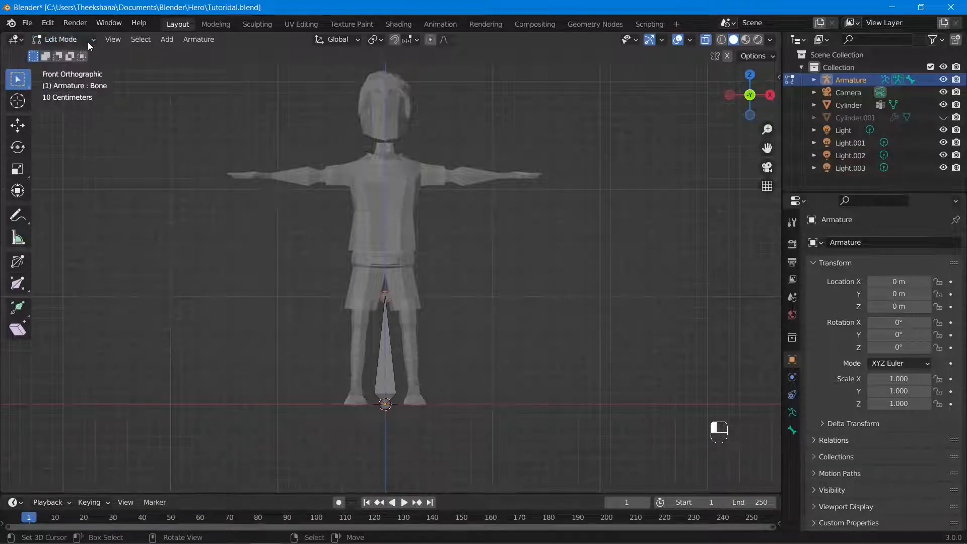
{"action": "left_click", "coordinate": [387, 342]}
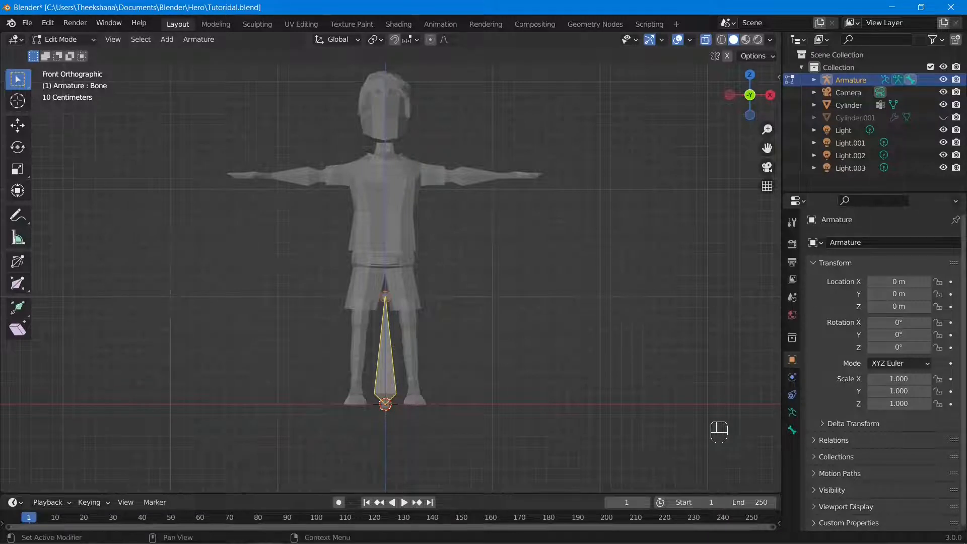
{"action": "scroll", "coordinate": [395, 350], "scroll_direction": "down", "scroll_amount": 1}
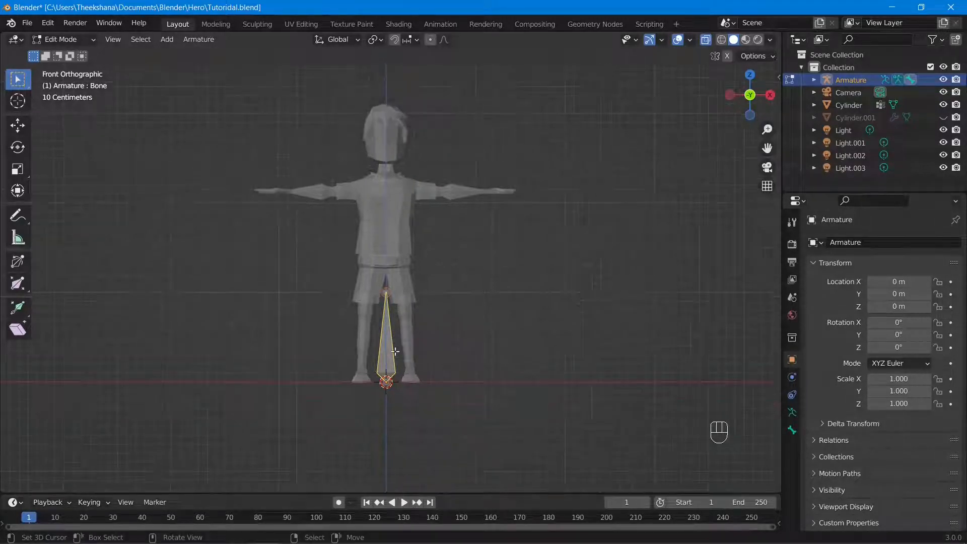
{"action": "scroll", "coordinate": [395, 355], "scroll_direction": "up", "scroll_amount": 1}
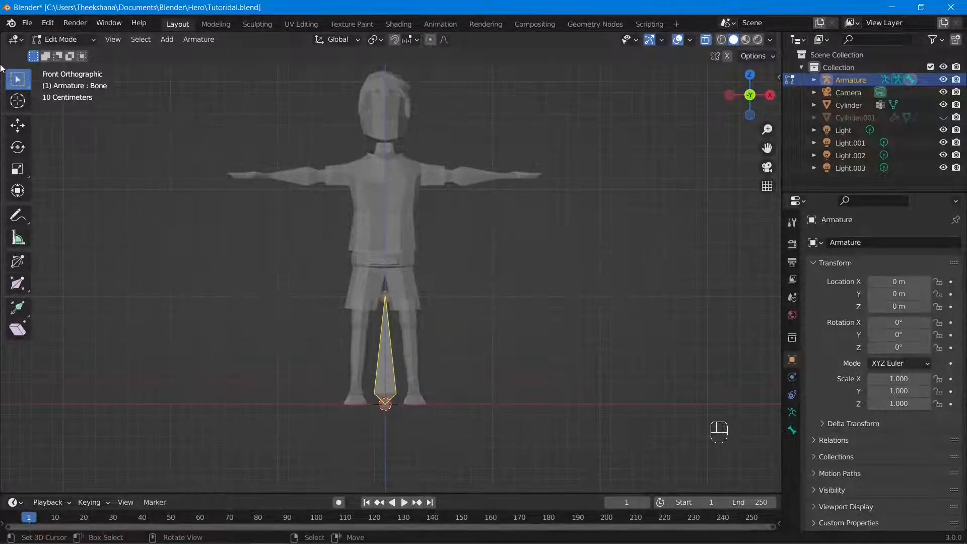
Move the bone straight up along Z into the torso, so it spans from above the belt to the neck
{"action": "left_click", "coordinate": [21, 130]}
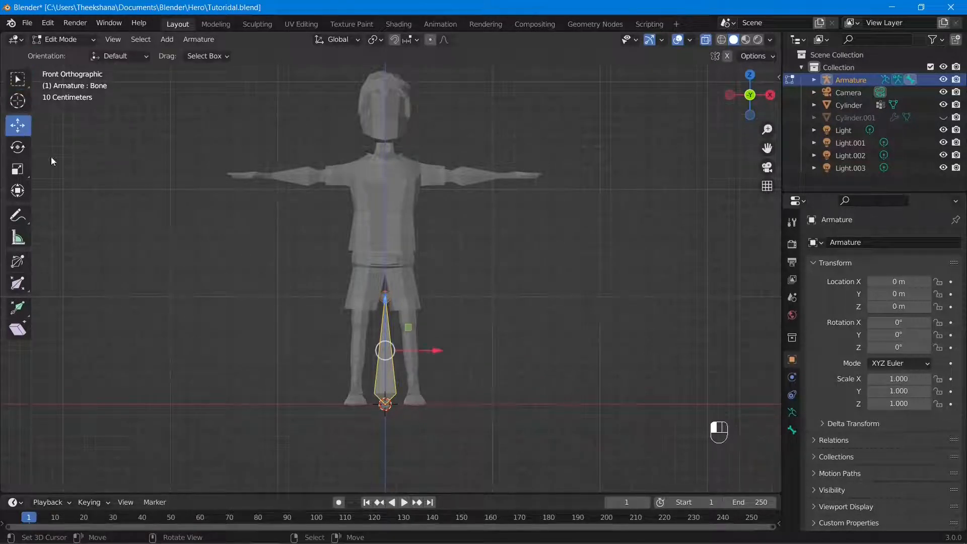
{"action": "left_click", "coordinate": [385, 307]}
{"action": "left_click_drag", "start_coordinate": [385, 308], "coordinate": [397, 146]}
{"action": "scroll", "coordinate": [403, 199], "scroll_direction": "up", "scroll_amount": 2}
{"action": "scroll", "coordinate": [403, 199], "scroll_direction": "up", "scroll_amount": 1}
{"action": "middle_click_drag", "start_coordinate": [402, 199], "coordinate": [383, 276], "text": "shift"}
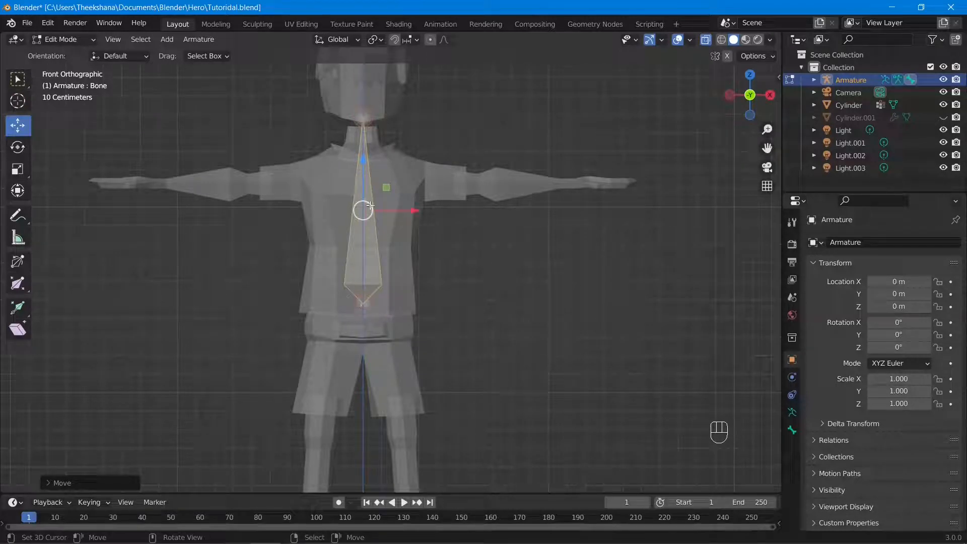
{"action": "left_click_drag", "start_coordinate": [364, 161], "coordinate": [363, 175]}
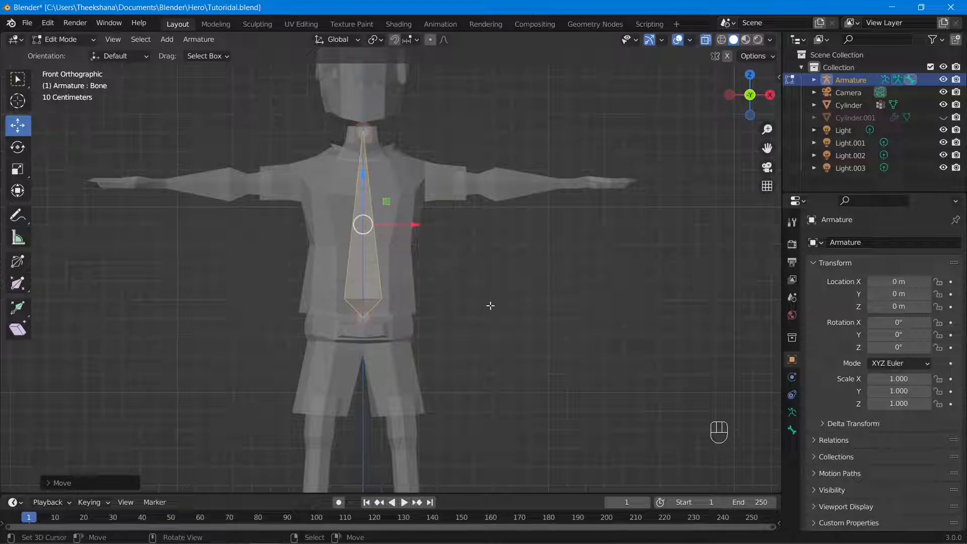
Scale the bone down to about 0.37 and lower it along Z so its base sits just above the belt
{"action": "key", "text": "s"}
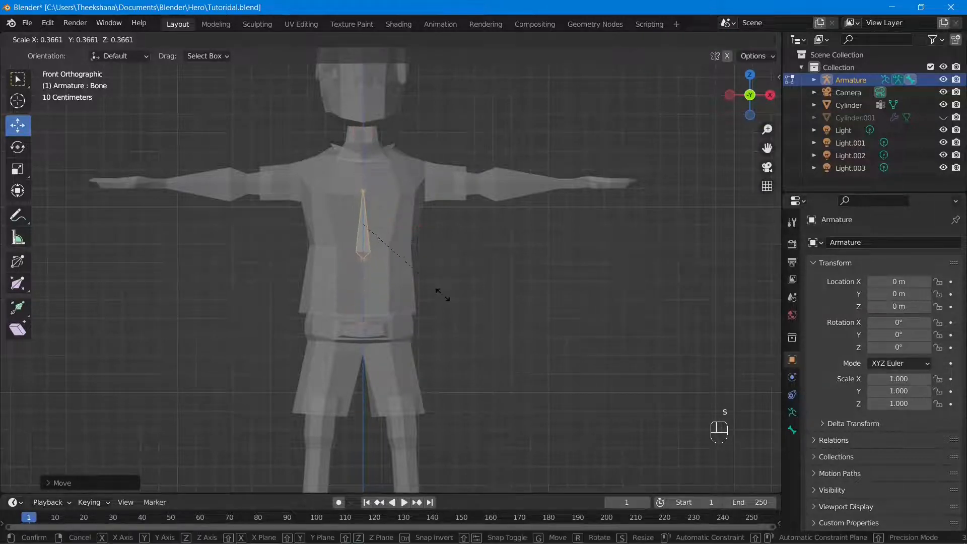
{"action": "left_click", "coordinate": [442, 294]}
{"action": "left_click_drag", "start_coordinate": [364, 186], "coordinate": [362, 234]}
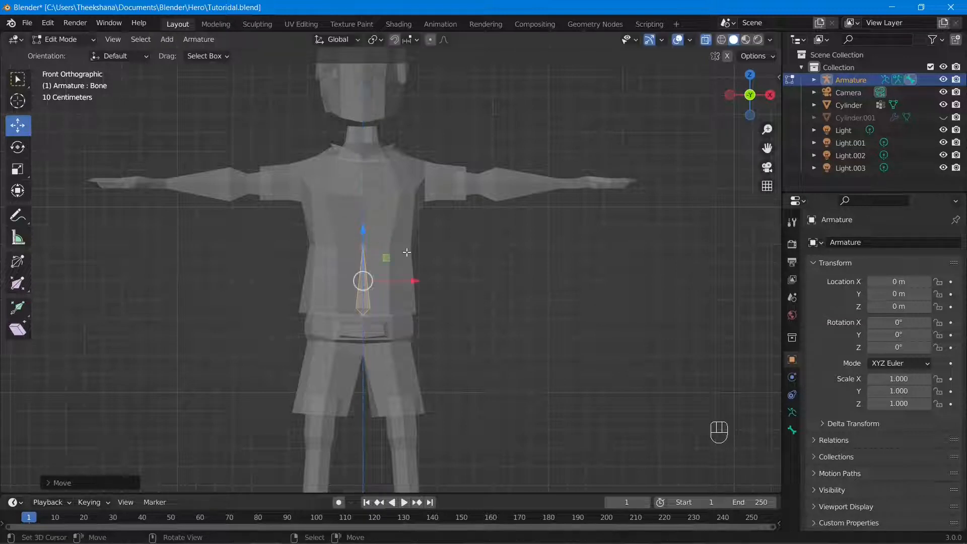
Return to Object Mode and look at the modifier options for the Cylinder character mesh
{"action": "left_click", "coordinate": [59, 44]}
{"action": "left_click", "coordinate": [64, 54]}
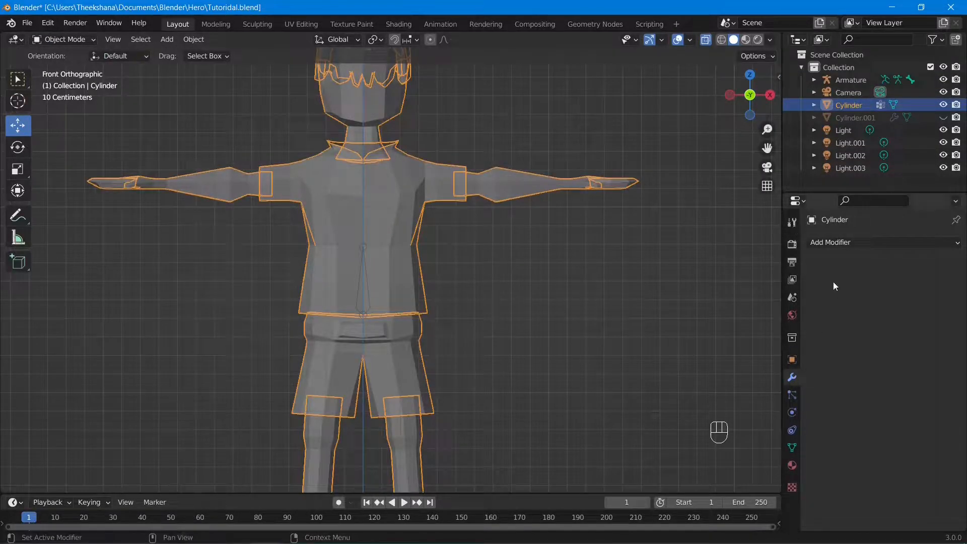
{"action": "left_click", "coordinate": [835, 245]}
{"action": "left_click", "coordinate": [835, 242]}
{"action": "left_click", "coordinate": [835, 242]}
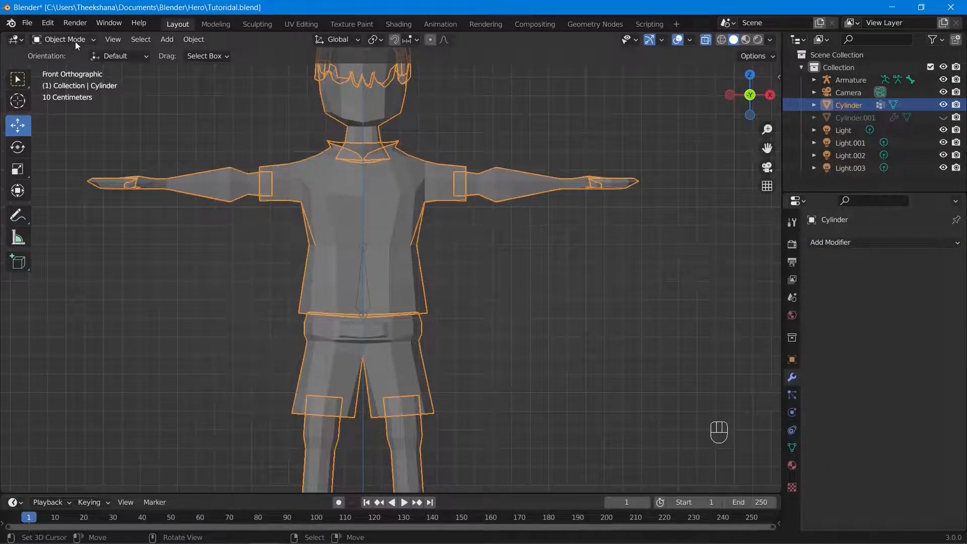
Check the interaction modes offered for the character mesh, and select the armature instead
{"action": "left_click", "coordinate": [74, 40]}
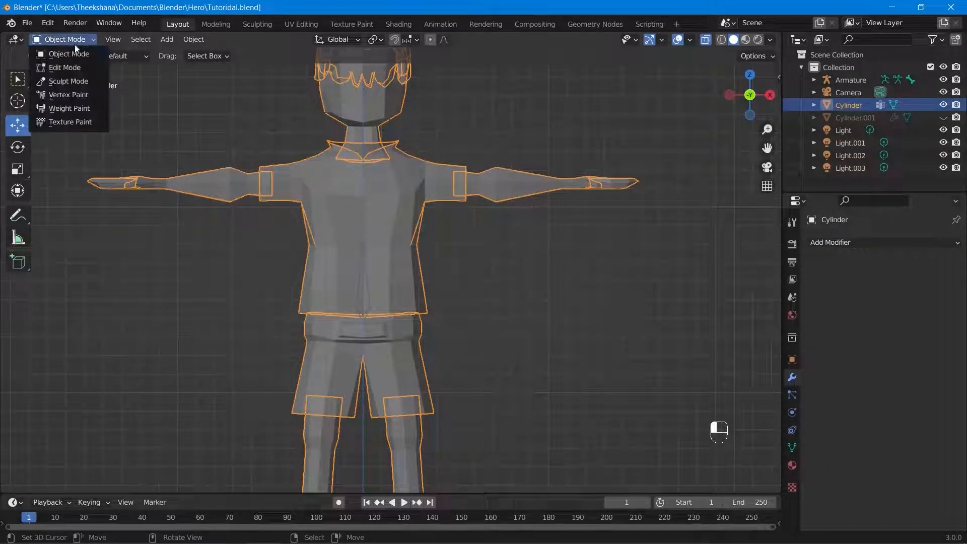
{"action": "left_click", "coordinate": [364, 313]}
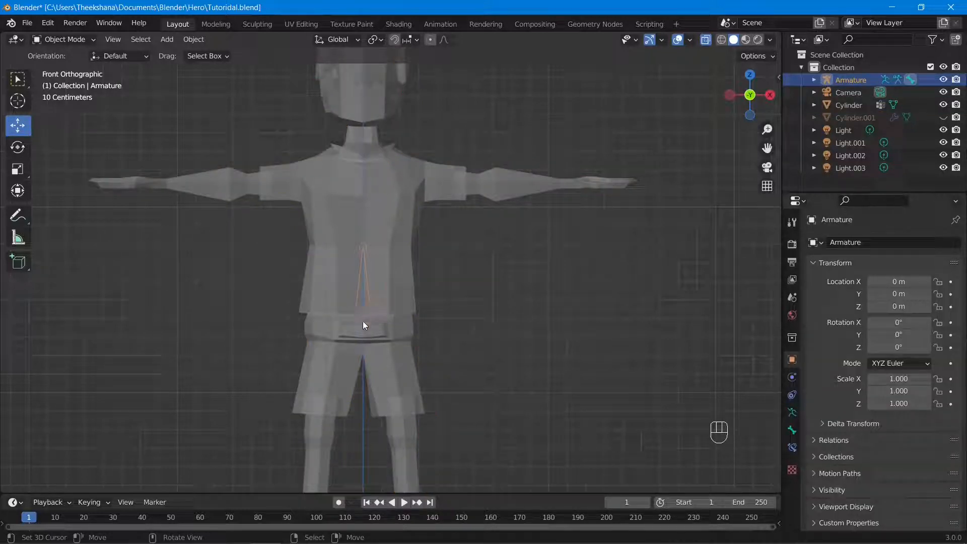
Switch the armature to Edit Mode and frame its bone in the right-side orthographic view
{"action": "left_click", "coordinate": [56, 39]}
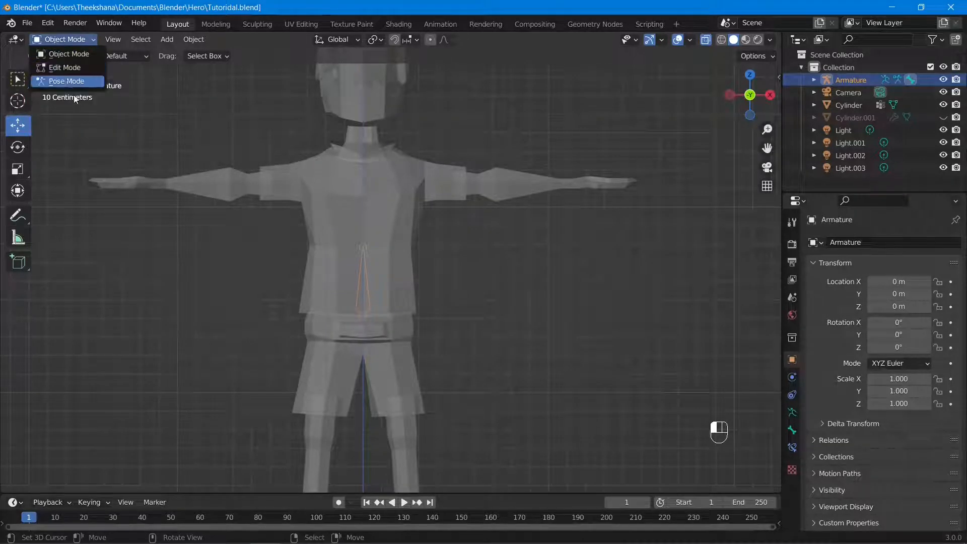
{"action": "left_click", "coordinate": [63, 39]}
{"action": "left_click", "coordinate": [50, 67]}
{"action": "scroll", "coordinate": [507, 404], "scroll_direction": "up", "scroll_amount": 3}
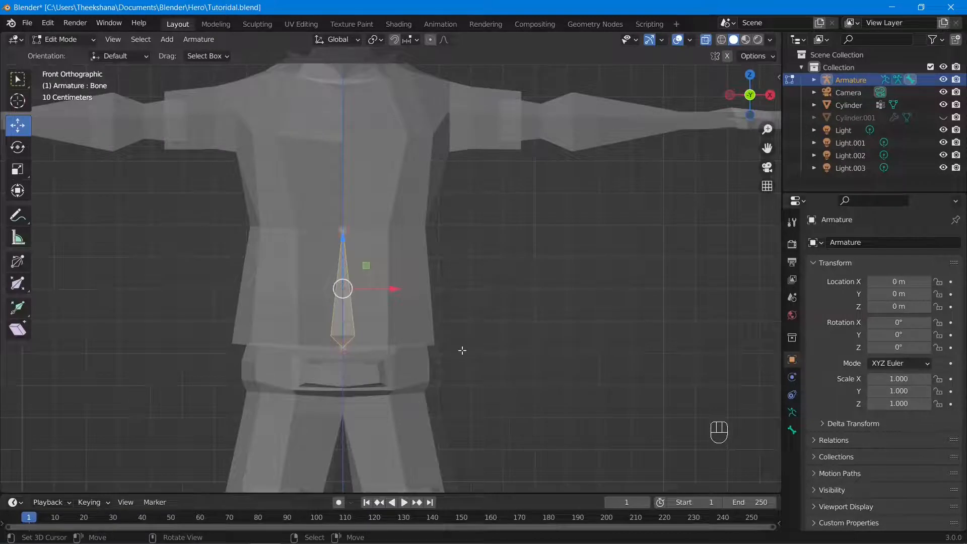
{"action": "key", "text": "KP_3"}
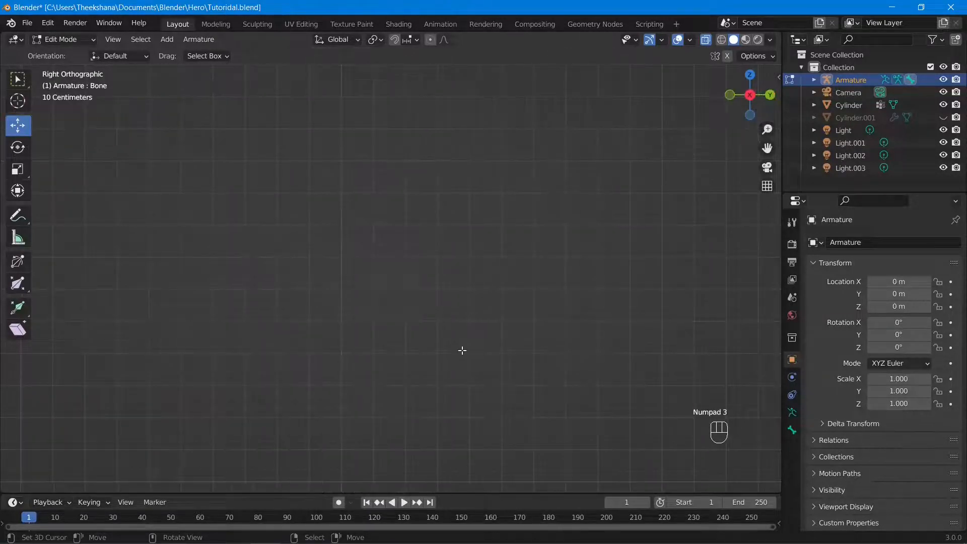
{"action": "key", "text": "KP_Decimal"}
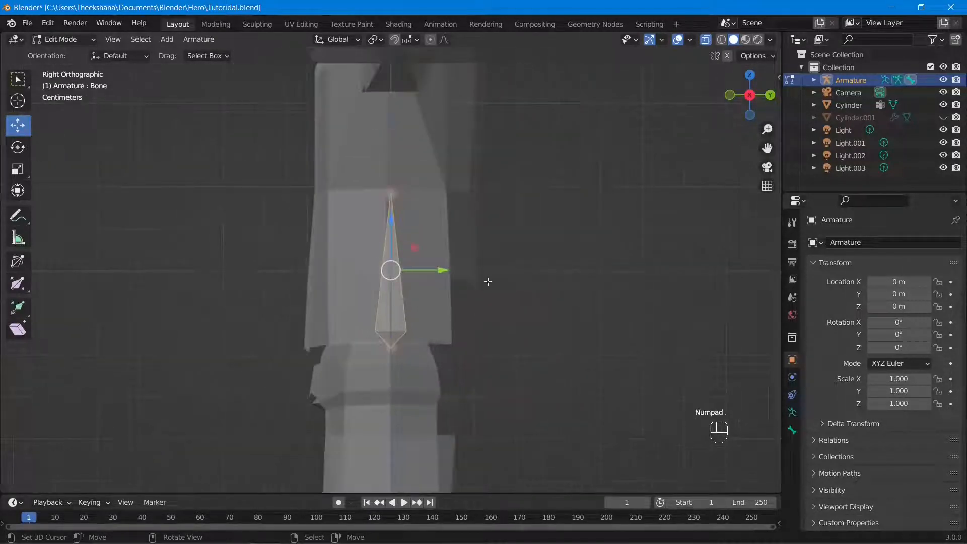
{"action": "scroll", "coordinate": [442, 277], "scroll_direction": "up", "scroll_amount": 5}
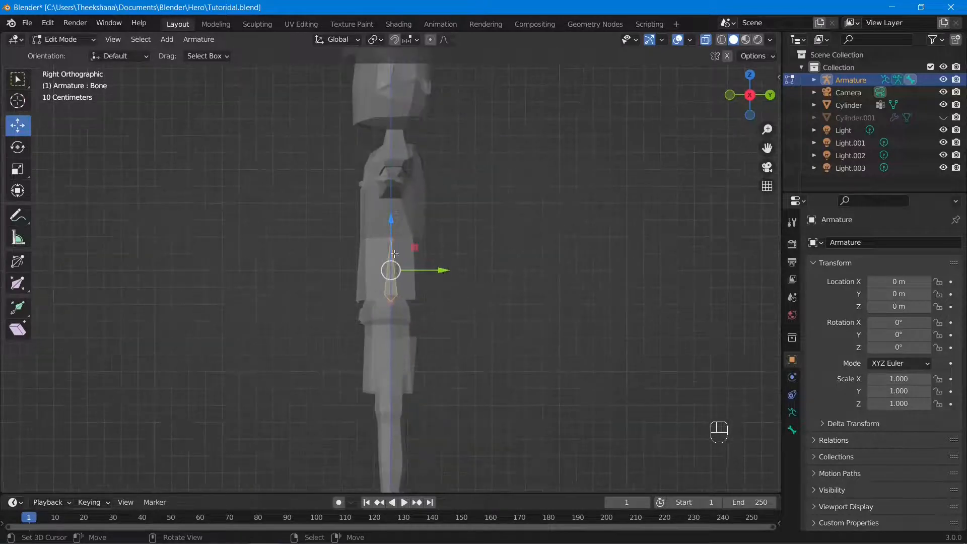
Move the bone's upper joint slightly down and towards the back of the torso
{"action": "left_click", "coordinate": [391, 324]}
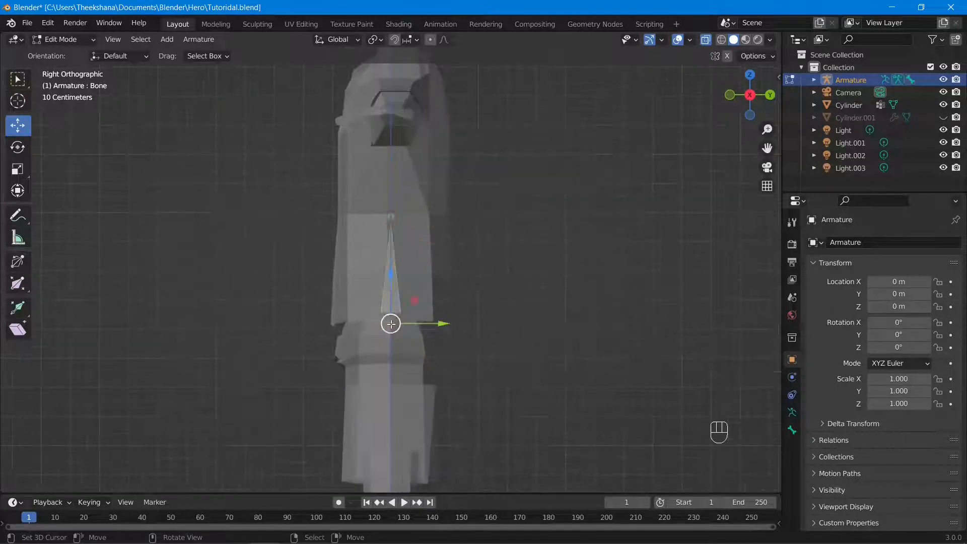
{"action": "left_click", "coordinate": [391, 219]}
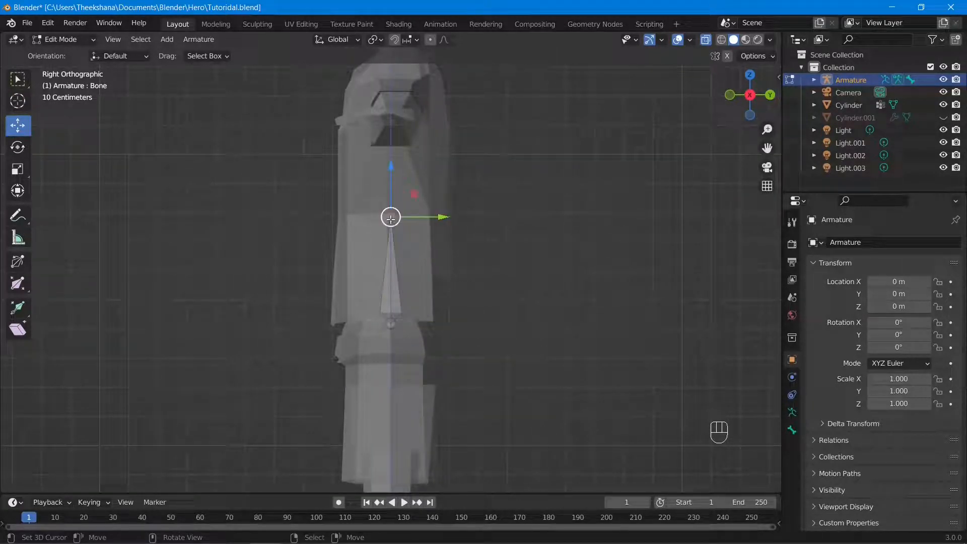
{"action": "key", "text": "g"}
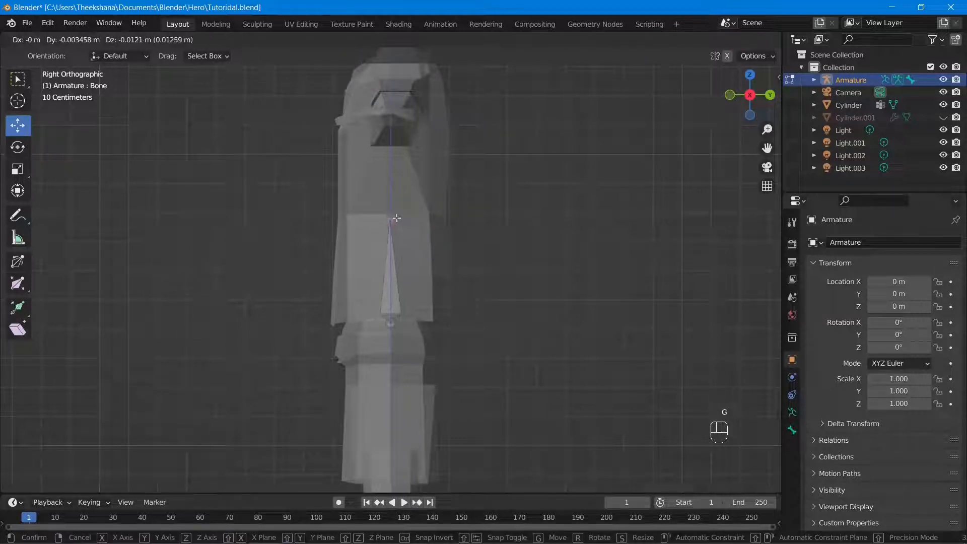
{"action": "left_click", "coordinate": [398, 225]}
{"action": "scroll", "coordinate": [403, 234], "scroll_direction": "down", "scroll_amount": 2}
{"action": "left_click_drag", "start_coordinate": [411, 243], "coordinate": [425, 242]}
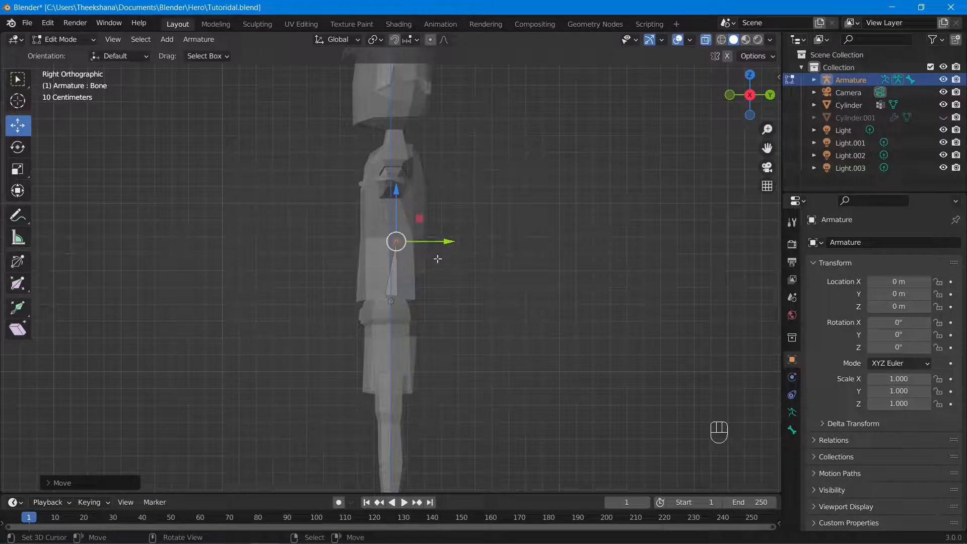
Extrude a second spine bone up to the chest and lower the joint between the two bones
{"action": "key", "text": "e"}
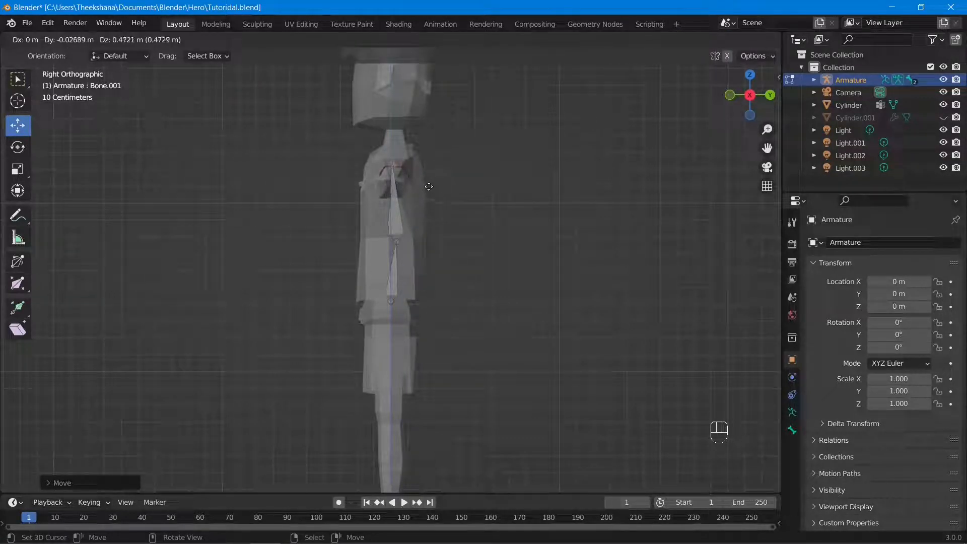
{"action": "left_click", "coordinate": [425, 214]}
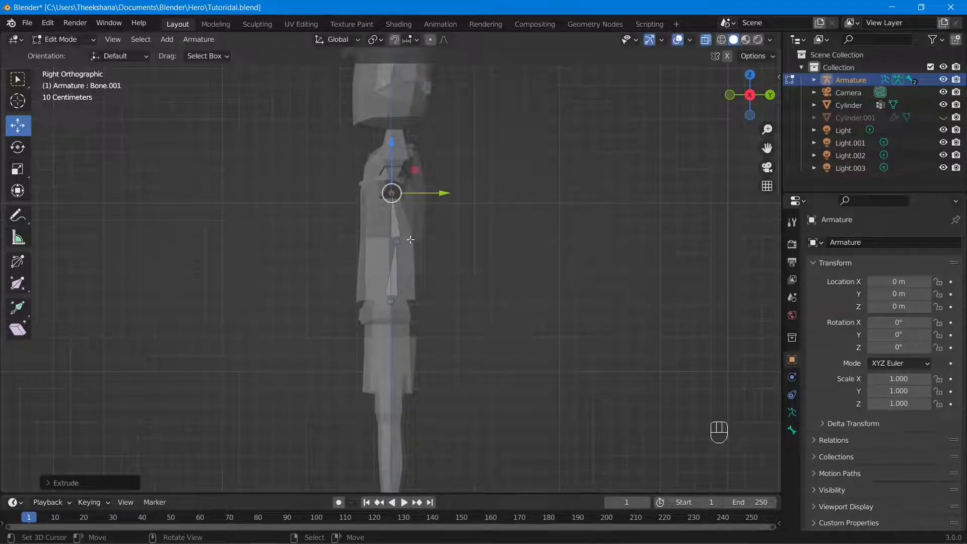
{"action": "left_click", "coordinate": [396, 241]}
{"action": "left_click_drag", "start_coordinate": [395, 242], "coordinate": [399, 262]}
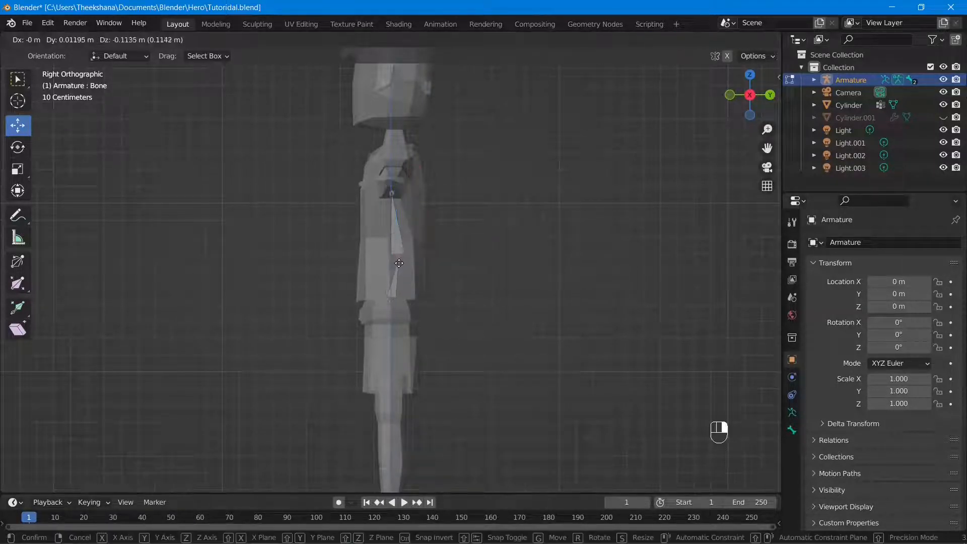
{"action": "right_click_drag", "start_coordinate": [399, 263], "coordinate": [399, 268]}
Lower the second bone's upper joint slightly and extrude a third spine bone up to the base of the neck
{"action": "right_click_drag", "start_coordinate": [394, 203], "coordinate": [394, 206]}
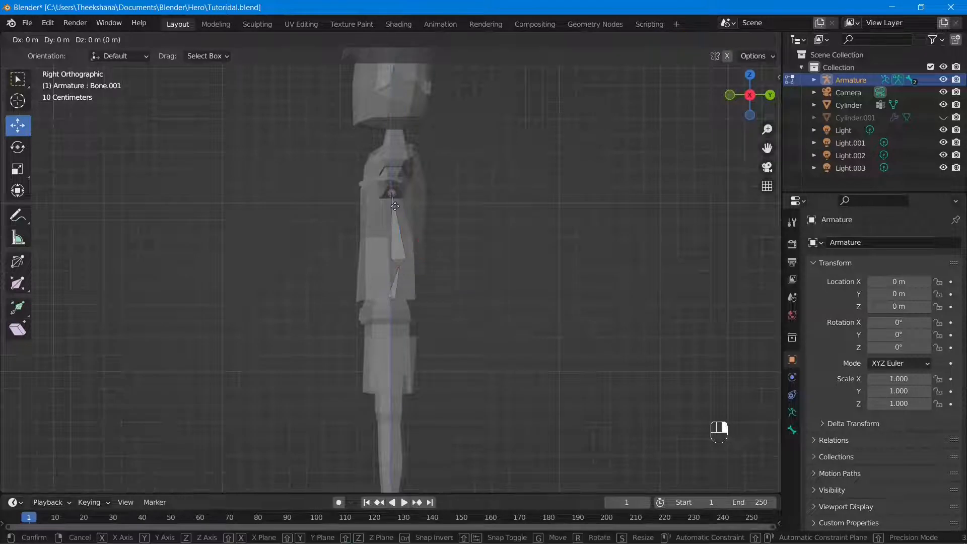
{"action": "left_click_drag", "start_coordinate": [395, 206], "coordinate": [397, 213]}
{"action": "key", "text": "e"}
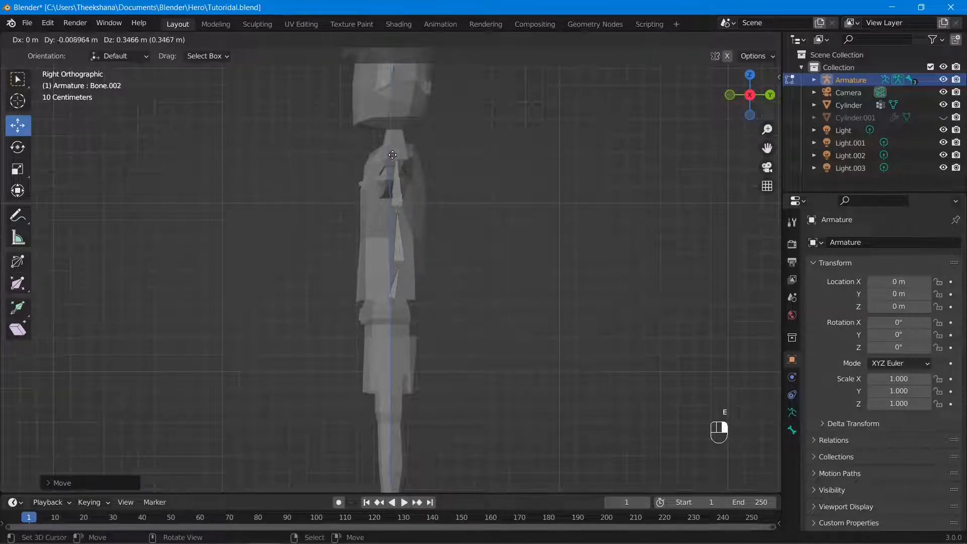
{"action": "left_click", "coordinate": [390, 160]}
Check the spine chain from the front and lower its topmost joint slightly at the collar in the side view
{"action": "middle_click_drag", "start_coordinate": [391, 160], "coordinate": [352, 238]}
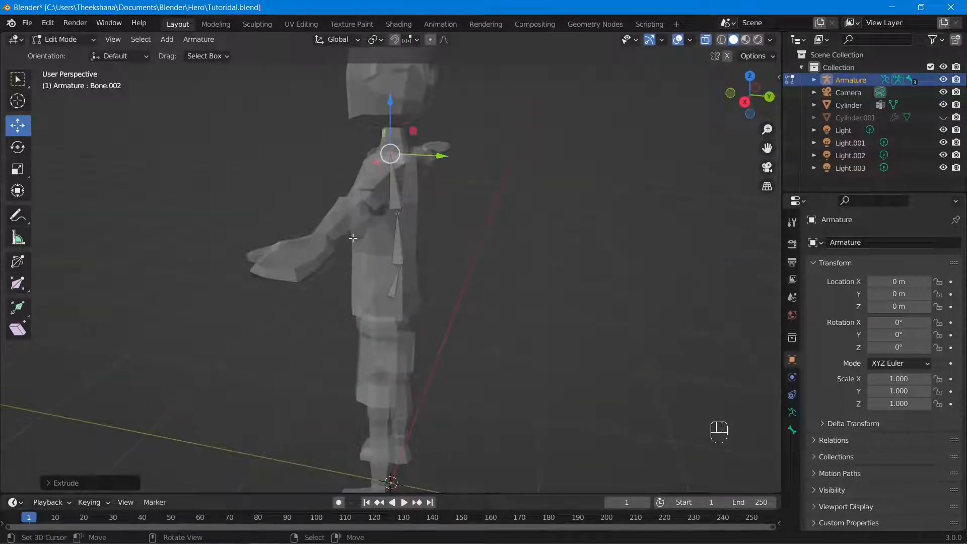
{"action": "key", "text": "KP_1"}
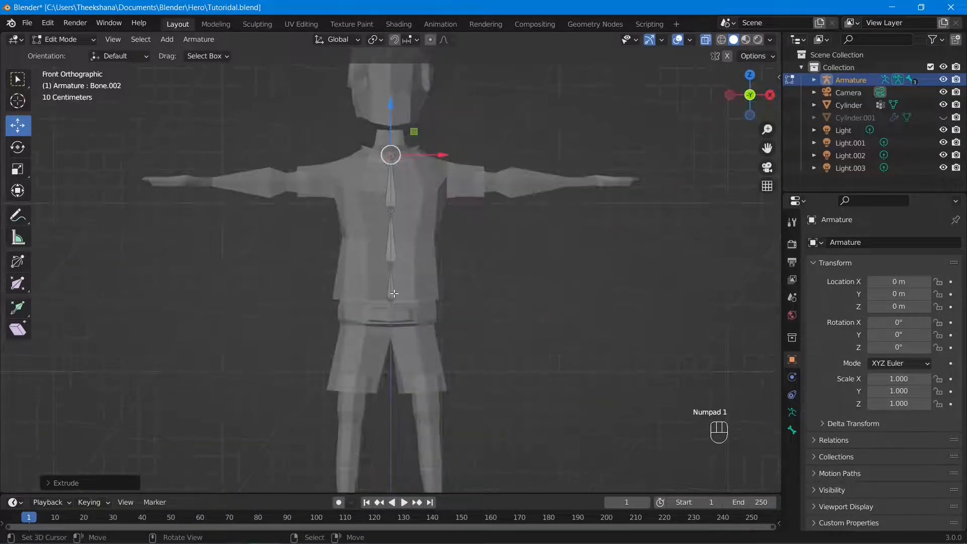
{"action": "scroll", "coordinate": [396, 291], "scroll_direction": "down", "scroll_amount": 2}
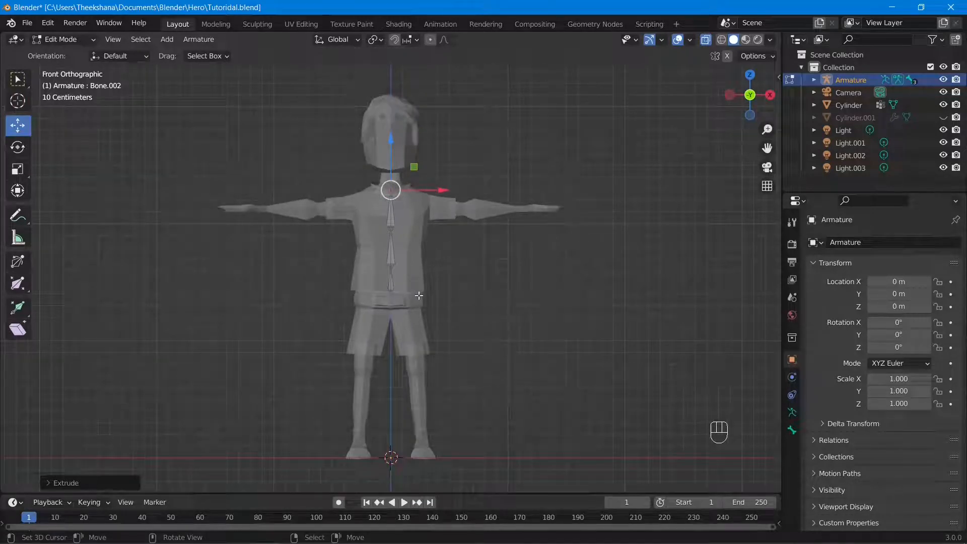
{"action": "scroll", "coordinate": [394, 279], "scroll_direction": "up", "scroll_amount": 5}
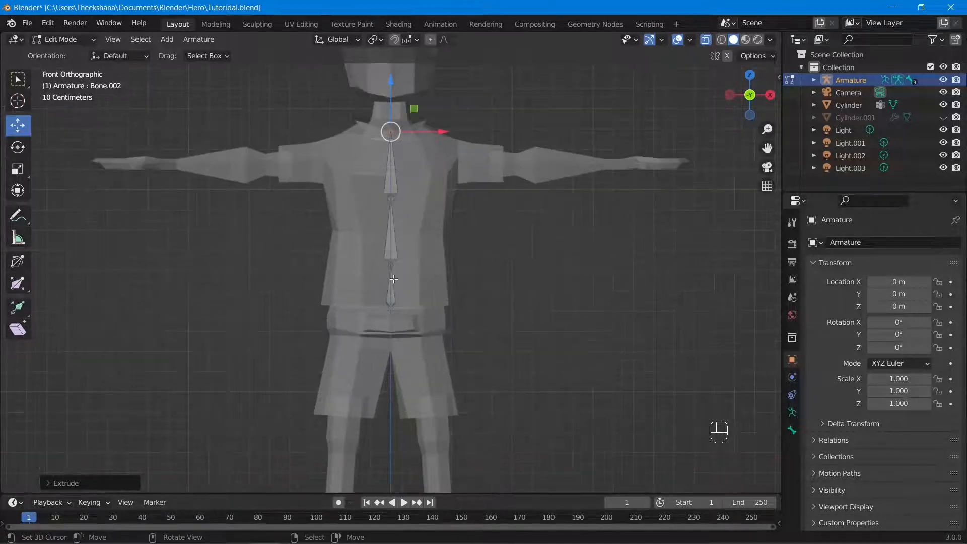
{"action": "scroll", "coordinate": [394, 278], "scroll_direction": "down", "scroll_amount": 2}
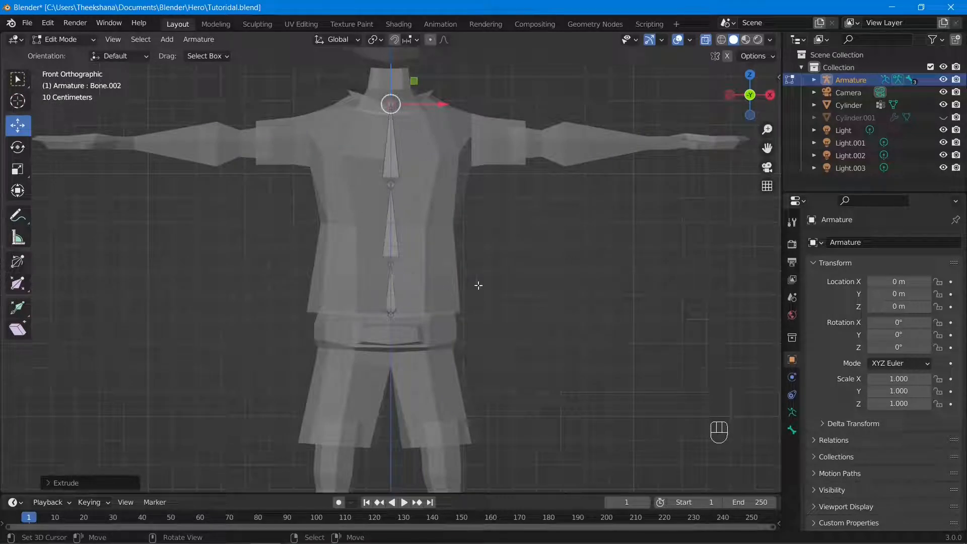
{"action": "right_click", "coordinate": [396, 151]}
{"action": "key", "text": "KP_3"}
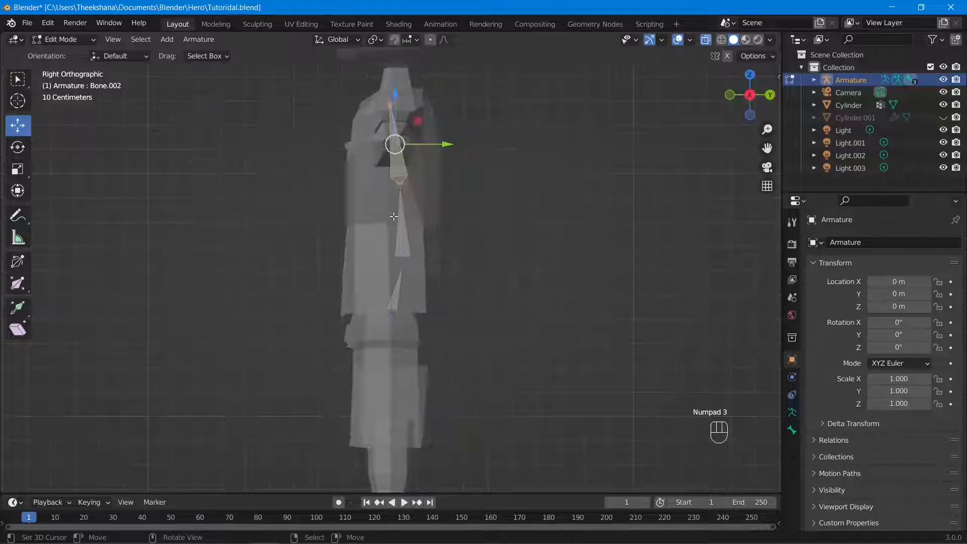
{"action": "left_click_drag", "start_coordinate": [394, 145], "coordinate": [391, 113]}
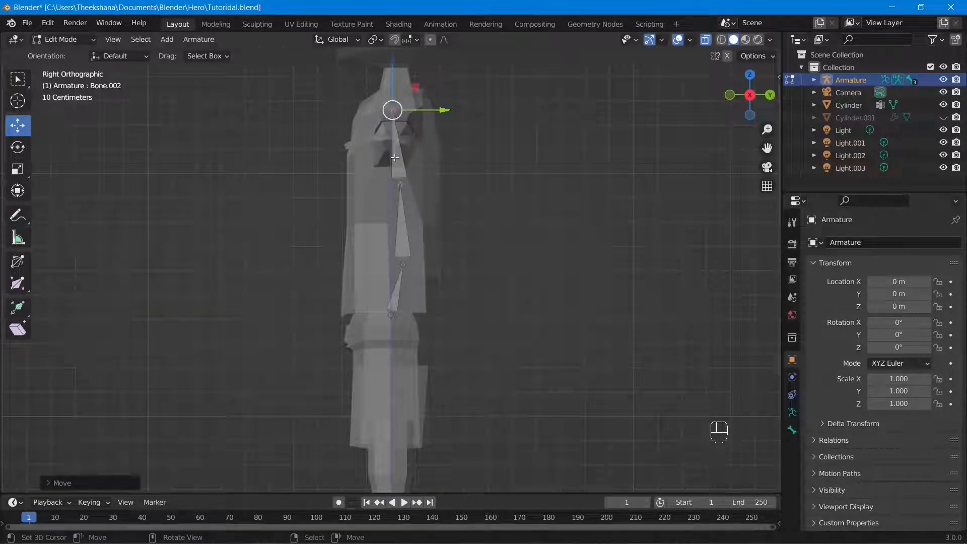
{"action": "key", "text": "KP_1"}
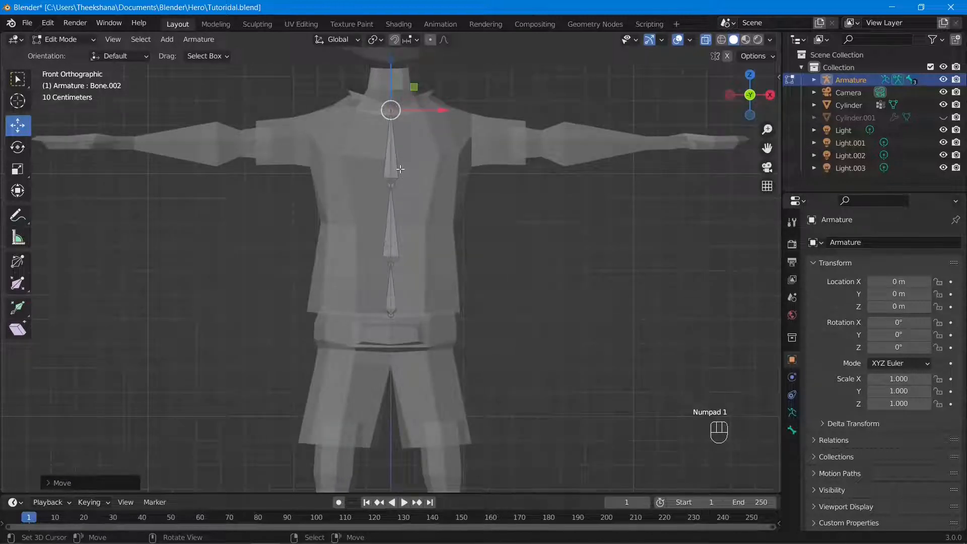
{"action": "left_click", "coordinate": [392, 221]}
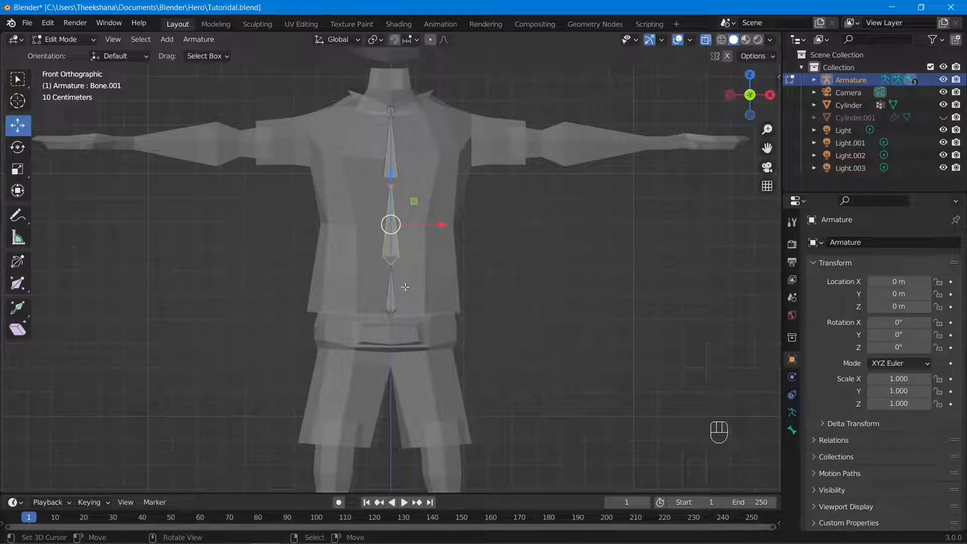
{"action": "left_click", "coordinate": [392, 299]}
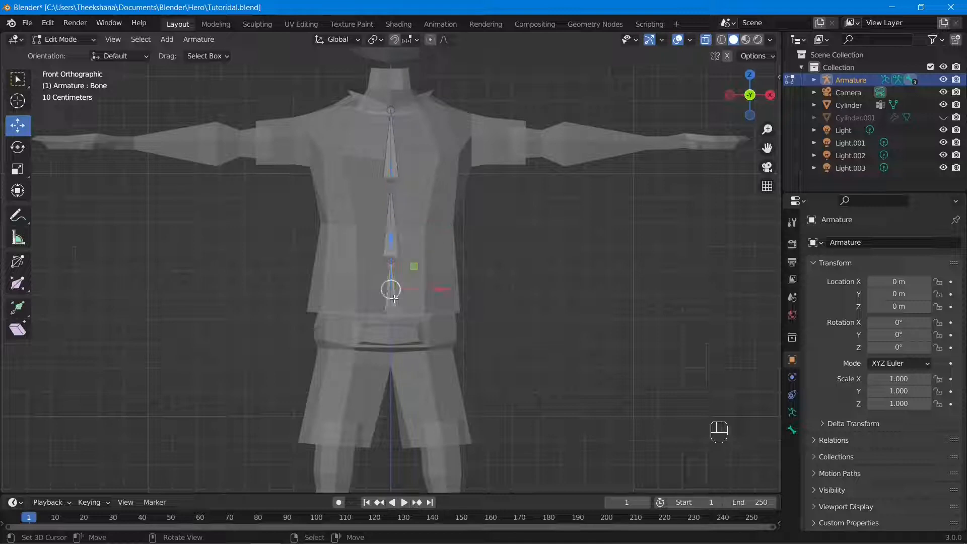
{"action": "left_click", "coordinate": [389, 225]}
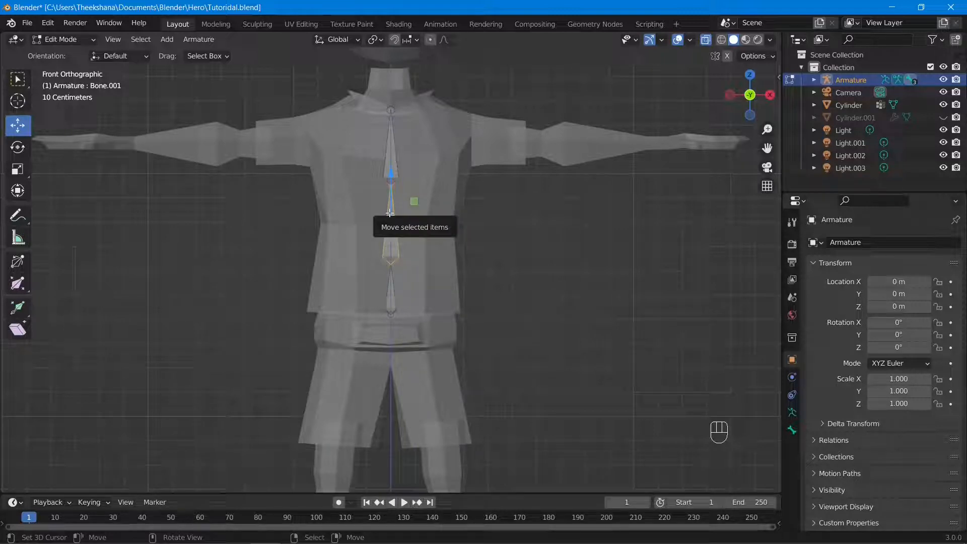
{"action": "key", "text": "shift+e"}
{"action": "key", "text": "Escape"}
{"action": "key", "text": "x"}
{"action": "left_click", "coordinate": [388, 203]}
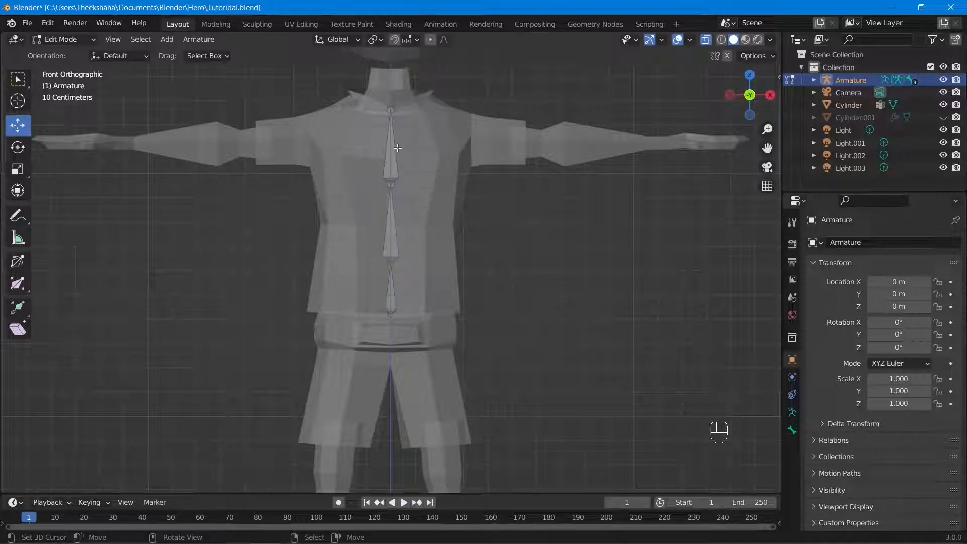
Extrude a shoulder bone from the top spine joint out to the start of the character's left sleeve
{"action": "left_click", "coordinate": [398, 147]}
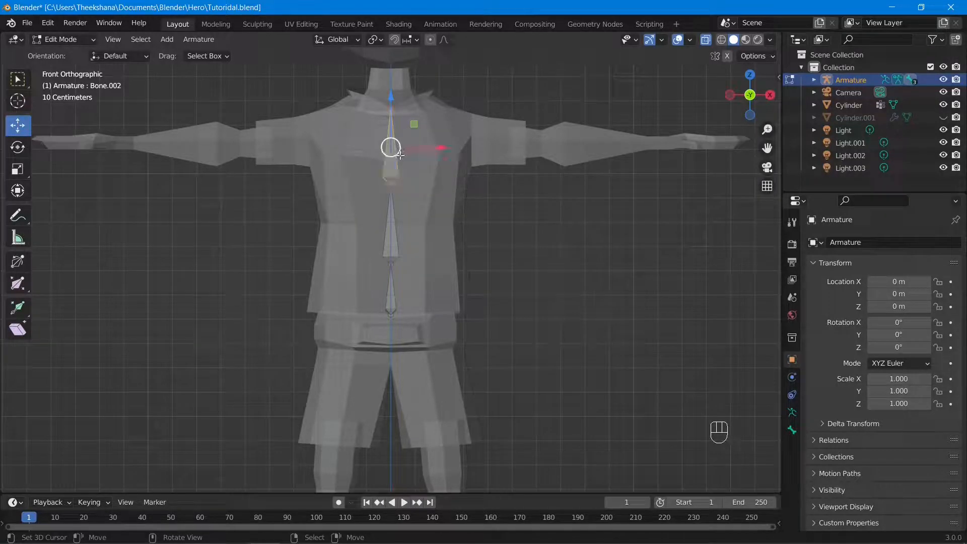
{"action": "left_click_drag", "start_coordinate": [397, 137], "coordinate": [398, 103]}
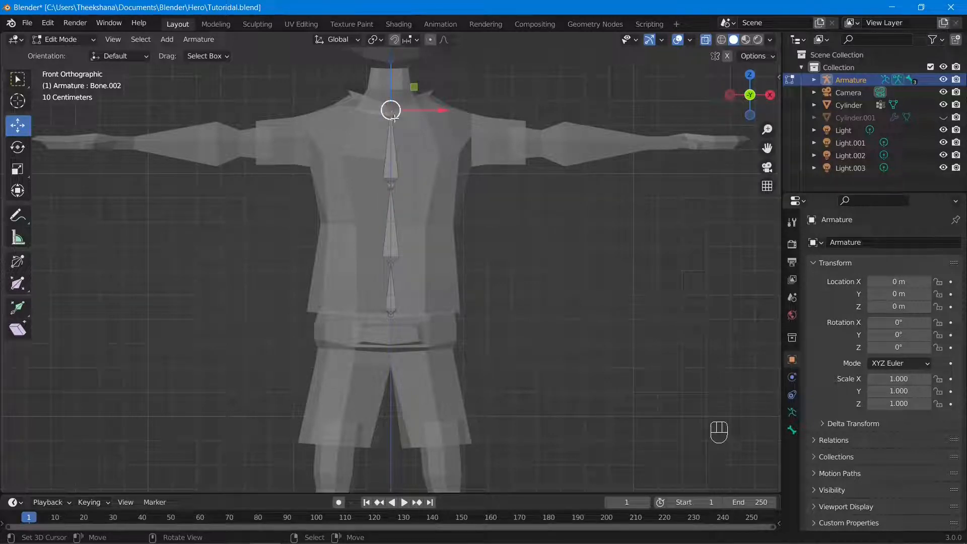
{"action": "key", "text": "e"}
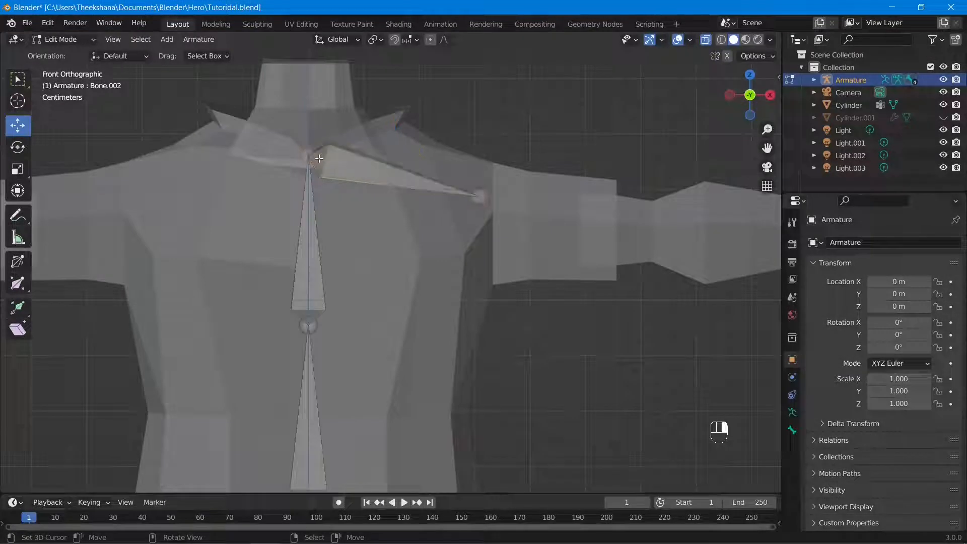
{"action": "left_click", "coordinate": [308, 155]}
Clear the shoulder bone's parent relationship to the spine
{"action": "left_click", "coordinate": [344, 168]}
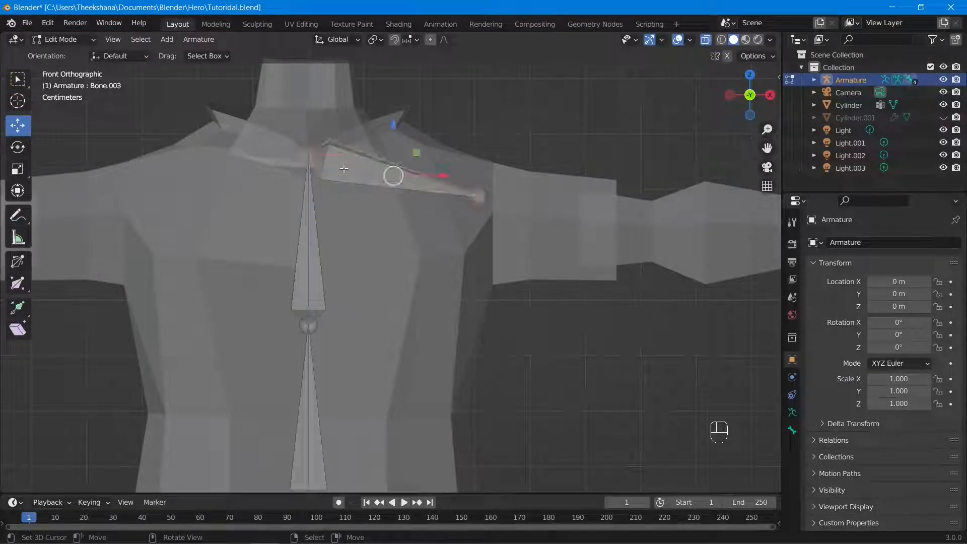
{"action": "left_click", "coordinate": [187, 41]}
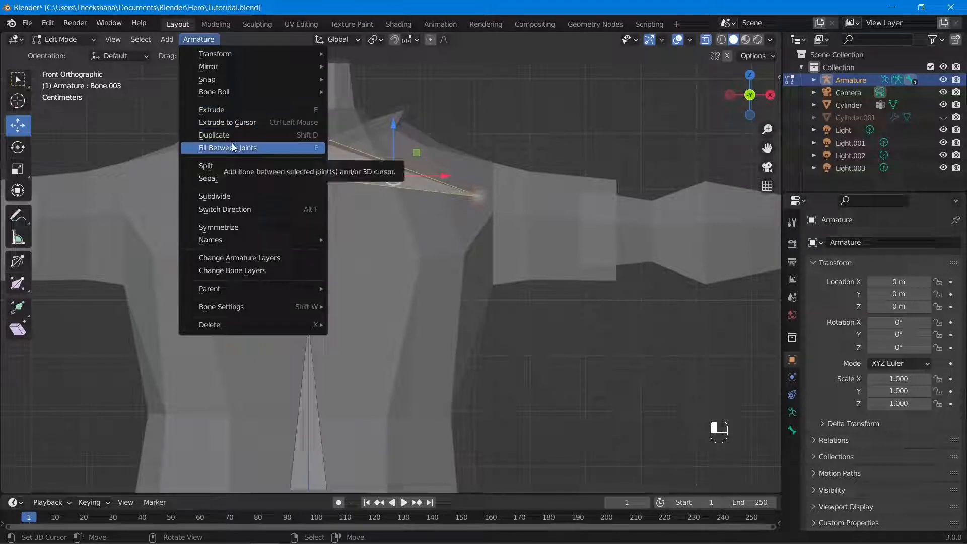
{"action": "mouse_move", "coordinate": [290, 293]}
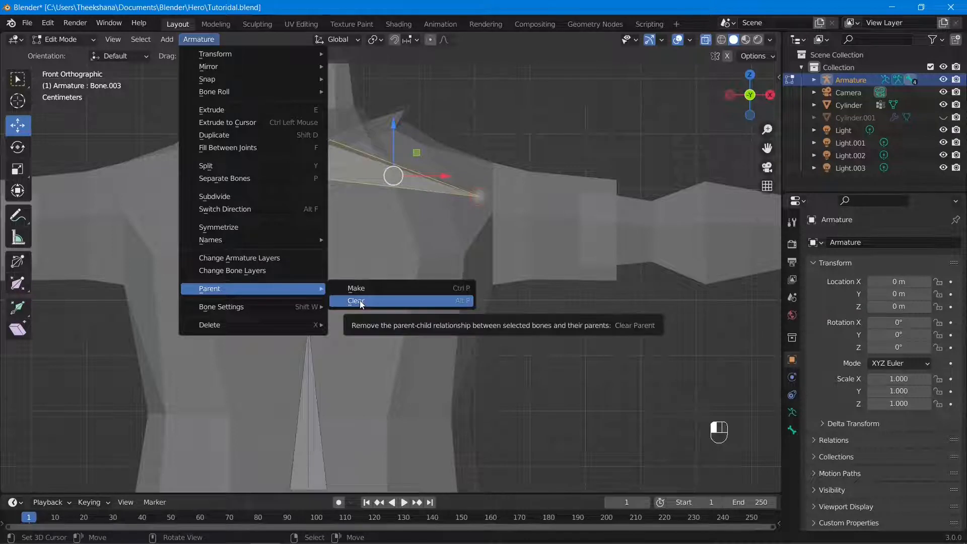
{"action": "left_click", "coordinate": [402, 300]}
{"action": "left_click", "coordinate": [403, 300]}
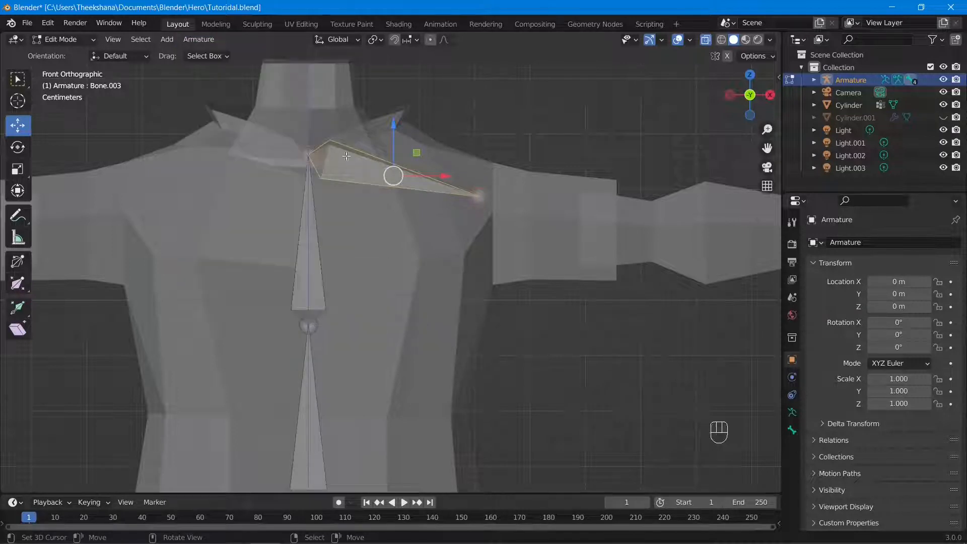
Try moving the shoulder bone freely and undo the move
{"action": "key", "text": "g"}
{"action": "left_click", "coordinate": [391, 178]}
{"action": "key", "text": "ctrl+z"}
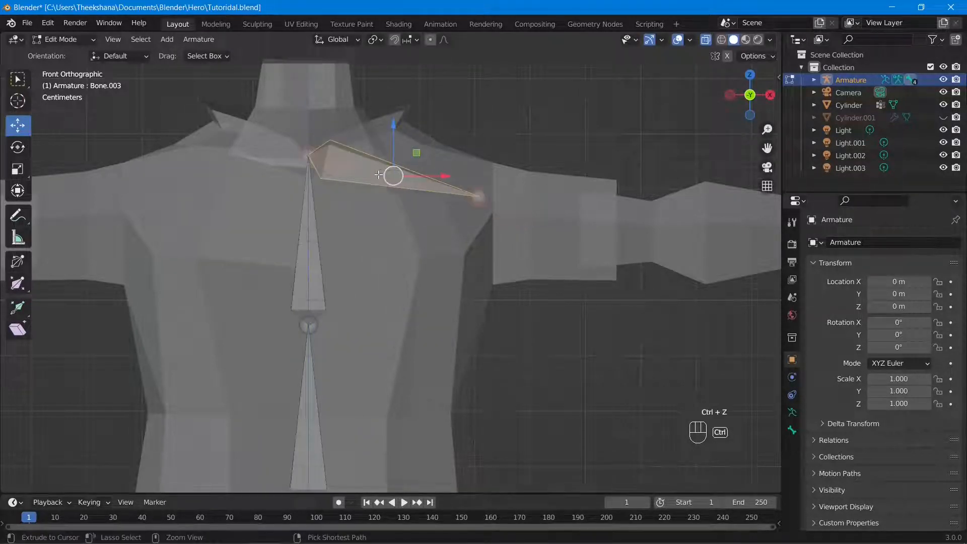
Clear the shoulder bone's parent and reposition the bone just off the top spine joint, with its outer joint slightly lower
{"action": "key", "text": "alt+p"}
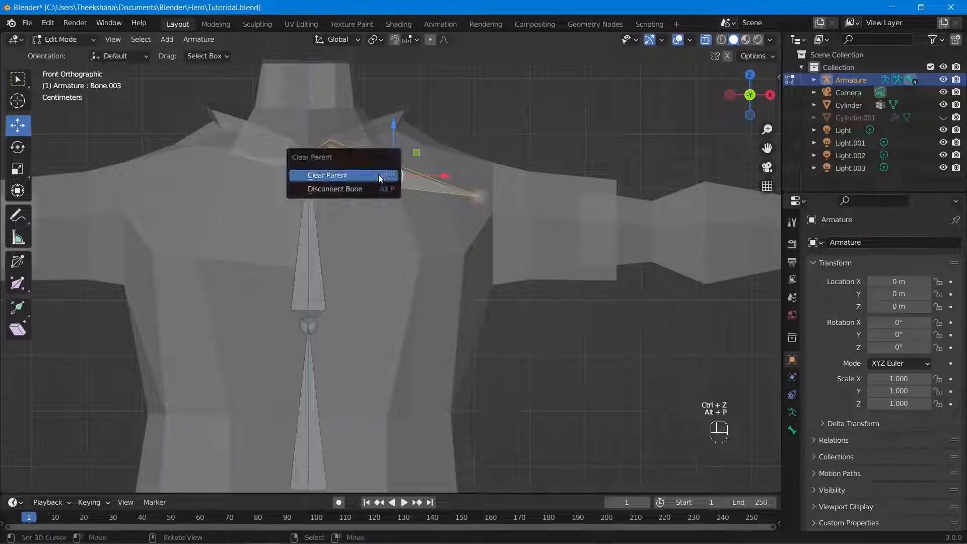
{"action": "left_click", "coordinate": [379, 174]}
{"action": "key", "text": "g"}
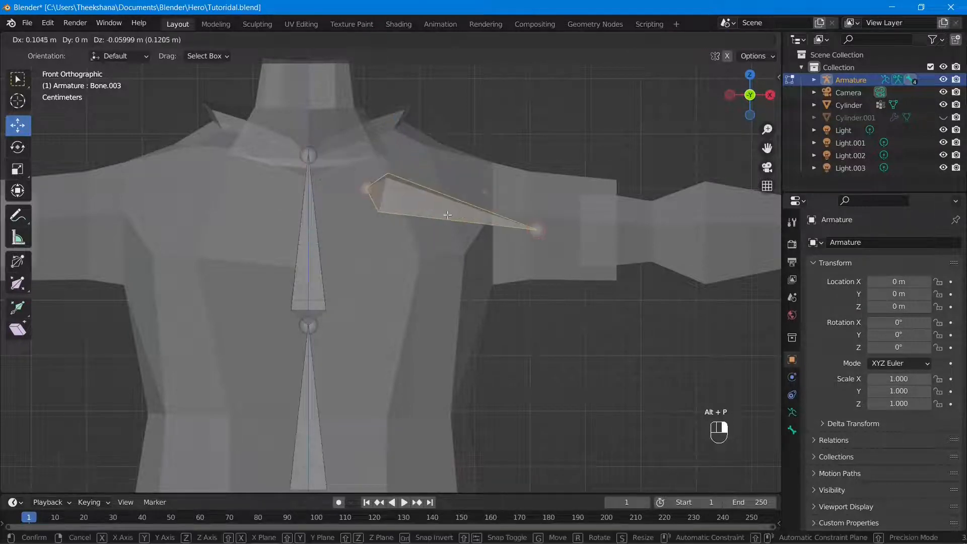
{"action": "left_click", "coordinate": [402, 200]}
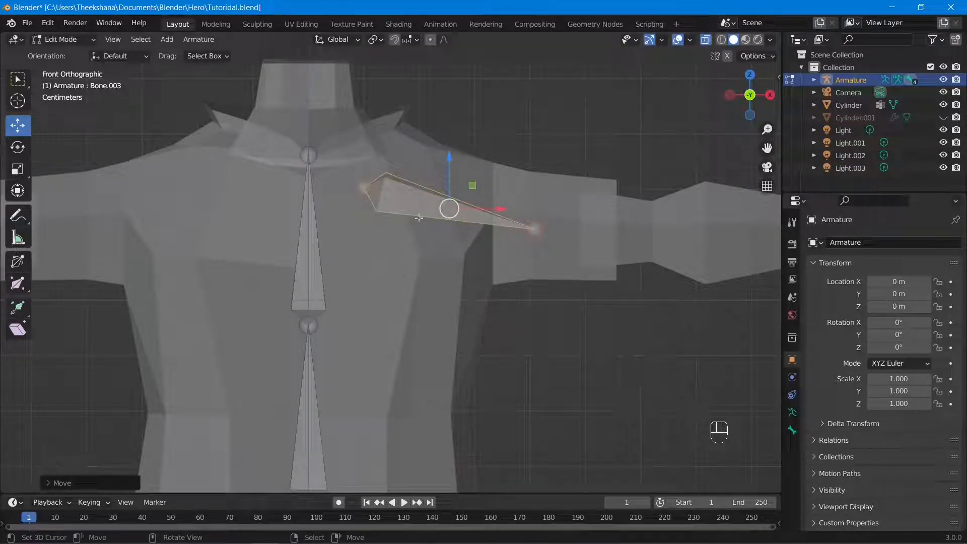
{"action": "right_click_drag", "start_coordinate": [406, 204], "coordinate": [380, 185]}
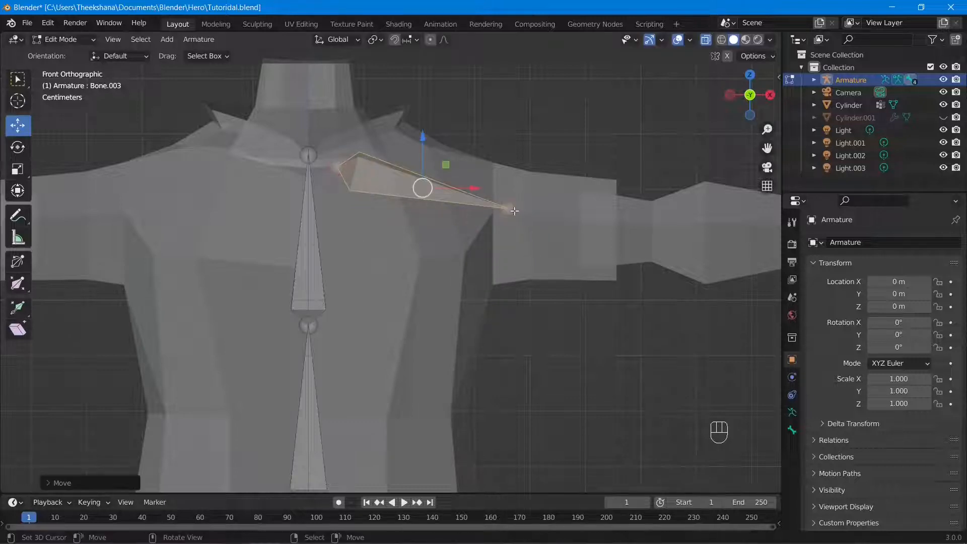
{"action": "right_click", "coordinate": [510, 206]}
{"action": "mouse_move", "coordinate": [511, 209]}
{"action": "right_mouse_down"}
{"action": "mouse_move", "coordinate": [505, 225]}
{"action": "mouse_move", "coordinate": [513, 226]}
{"action": "right_mouse_up"}
Parent the shoulder bone to the uppermost spine bone with the Keep Offset option
{"action": "right_click", "coordinate": [379, 187]}
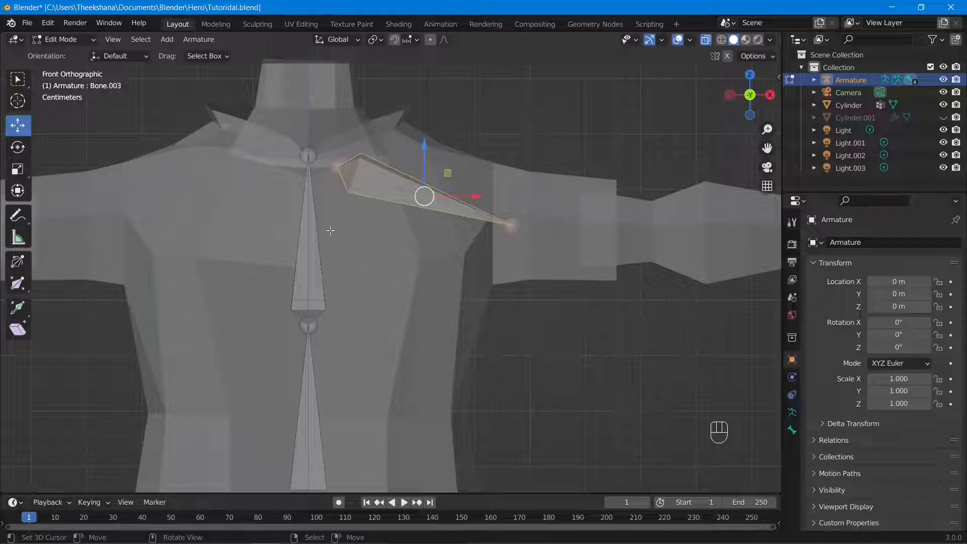
{"action": "right_click", "coordinate": [316, 259], "text": "shift"}
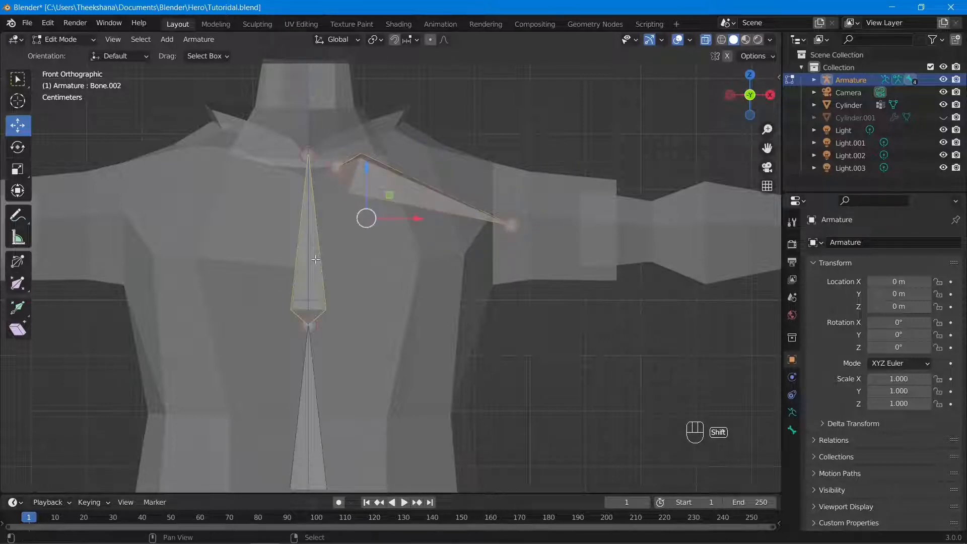
{"action": "key", "text": "ctrl+p"}
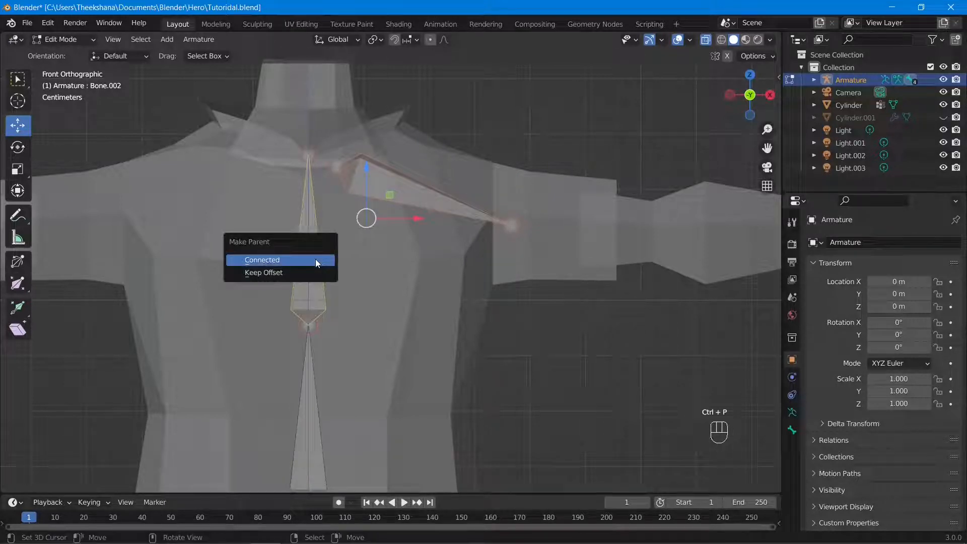
{"action": "left_click", "coordinate": [298, 272]}
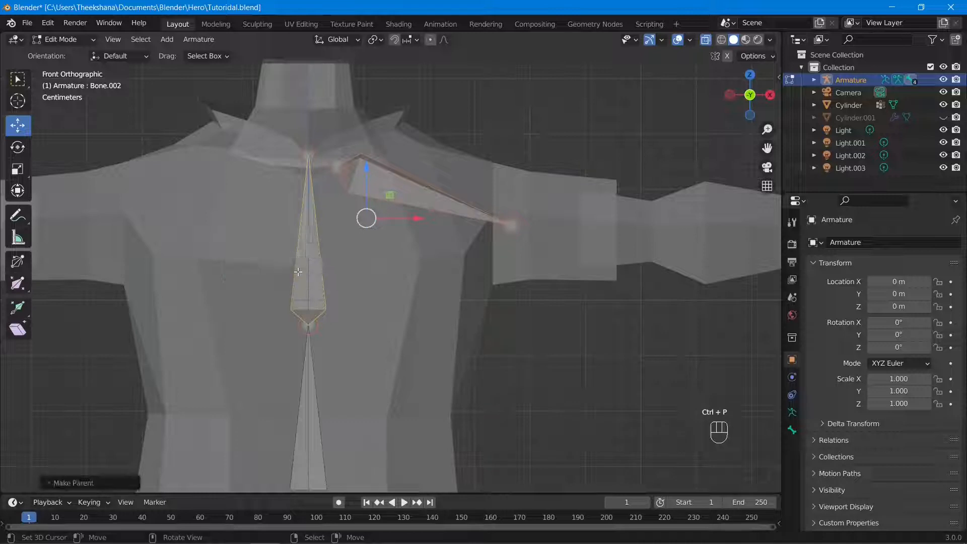
Shorten the shoulder bone by moving its inner joint outward, farther from the spine
{"action": "scroll", "coordinate": [496, 265], "scroll_direction": "down", "scroll_amount": 3}
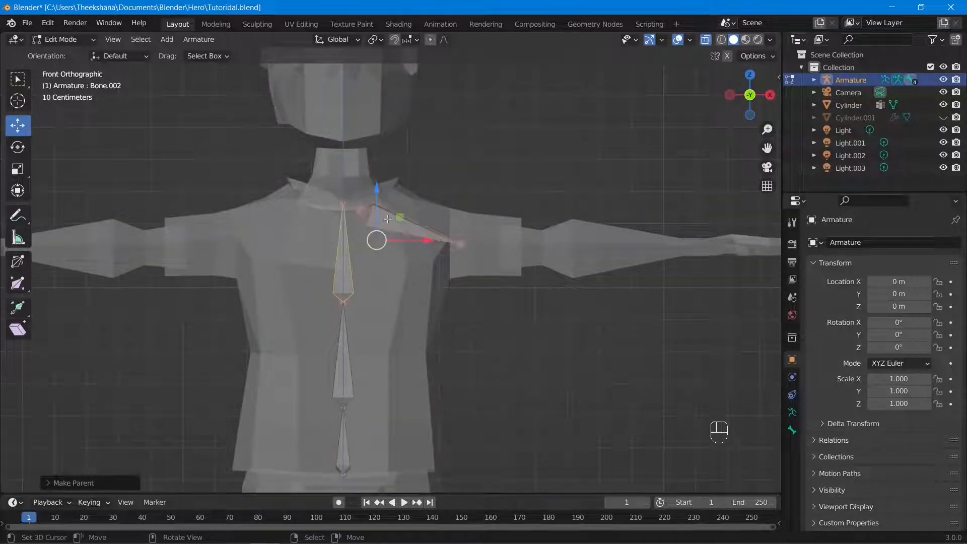
{"action": "left_click", "coordinate": [358, 215]}
{"action": "right_click_drag", "start_coordinate": [365, 219], "coordinate": [386, 226]}
In the side view, move the top spine joint about 0.02 m back and slightly up, and shift the joint below it slightly backward
{"action": "left_click", "coordinate": [355, 200]}
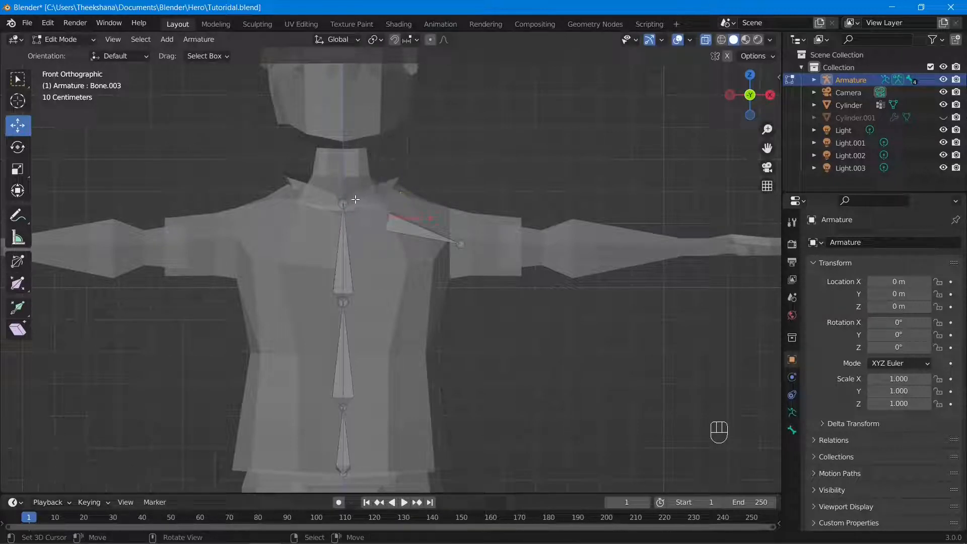
{"action": "left_click", "coordinate": [343, 203]}
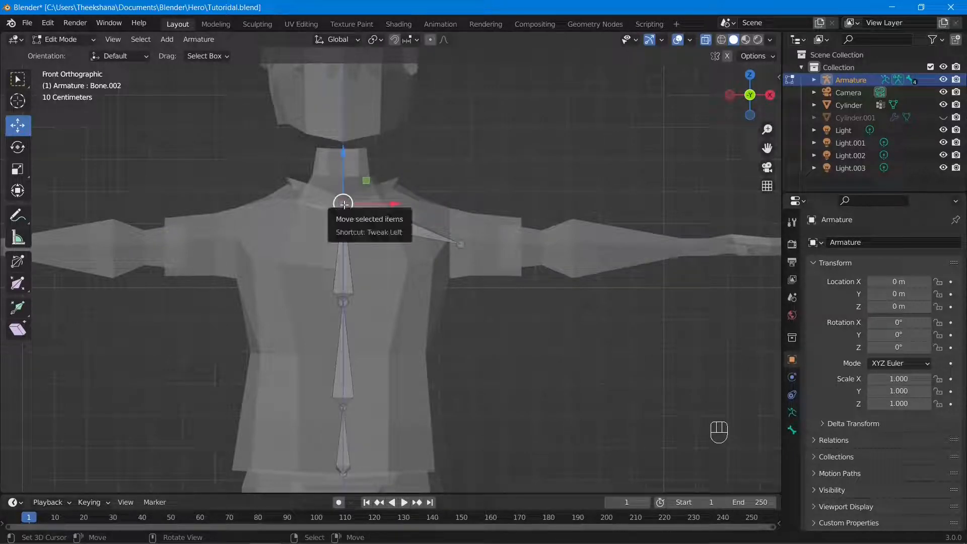
{"action": "key", "text": "KP_3"}
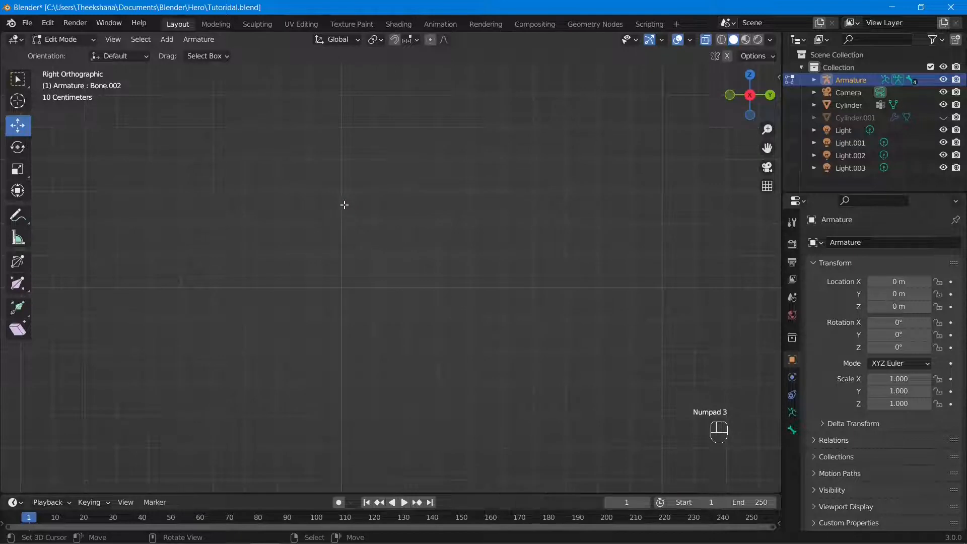
{"action": "key", "text": "KP_Decimal"}
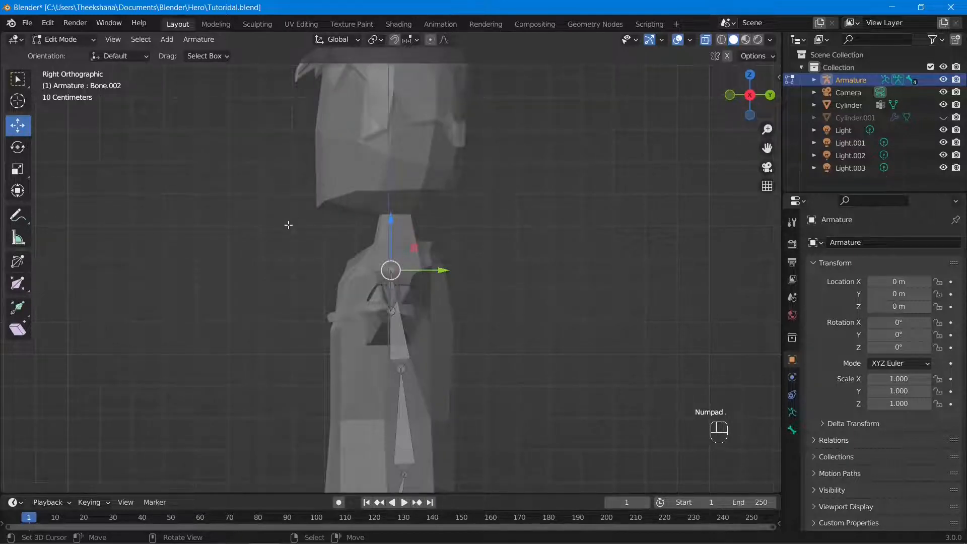
{"action": "key", "text": "g"}
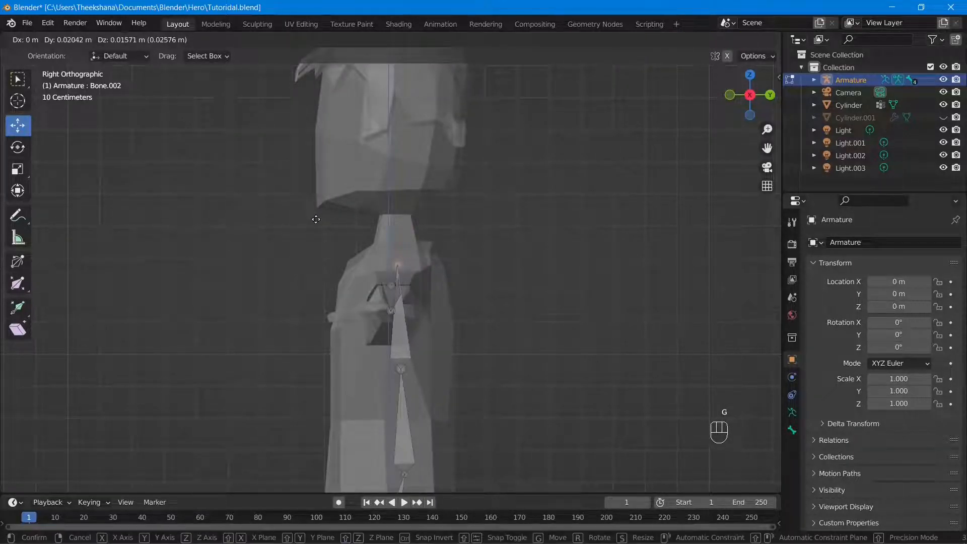
{"action": "left_click", "coordinate": [316, 219]}
{"action": "left_click", "coordinate": [397, 366]}
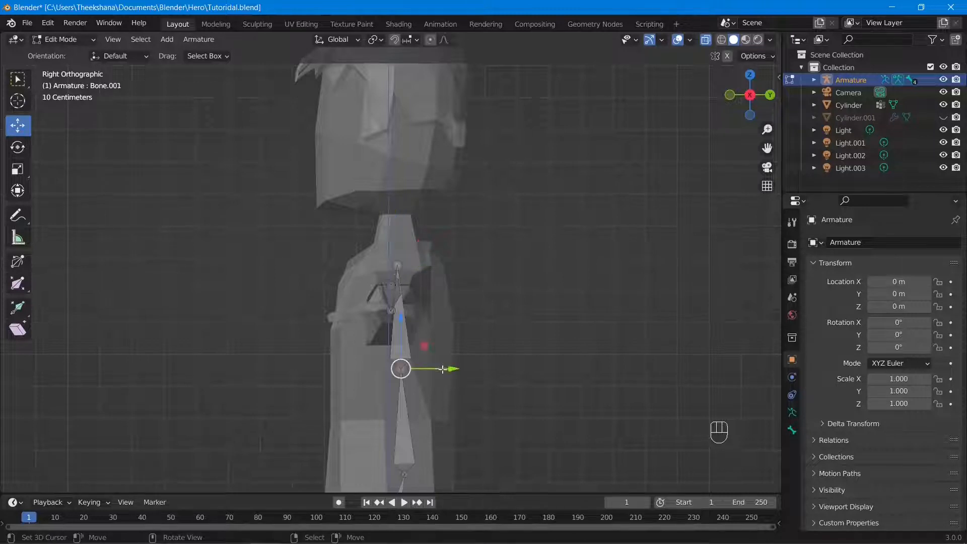
{"action": "left_click_drag", "start_coordinate": [442, 369], "coordinate": [449, 369]}
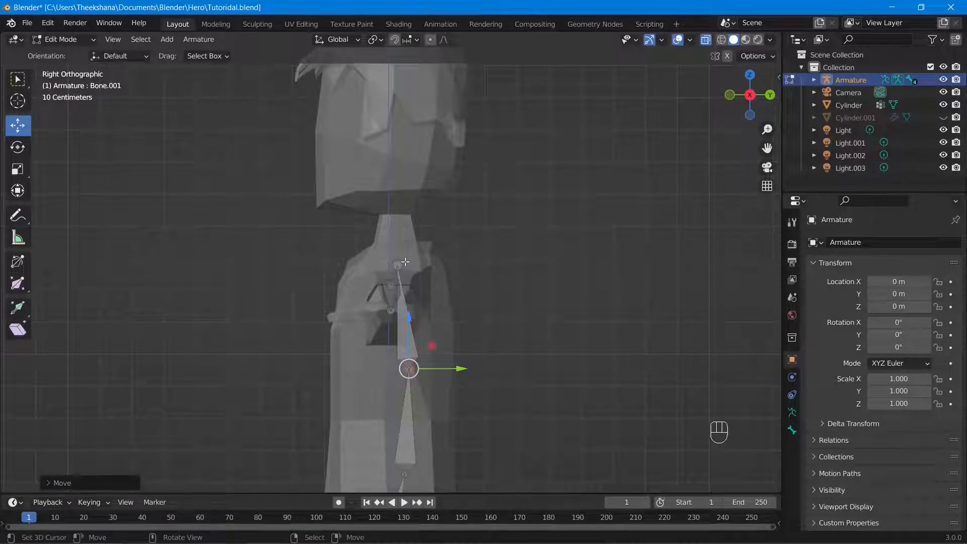
Extrude a neck bone about 0.17 m long from the top spine joint up to the top of the neck
{"action": "left_click", "coordinate": [398, 264]}
{"action": "key", "text": "e"}
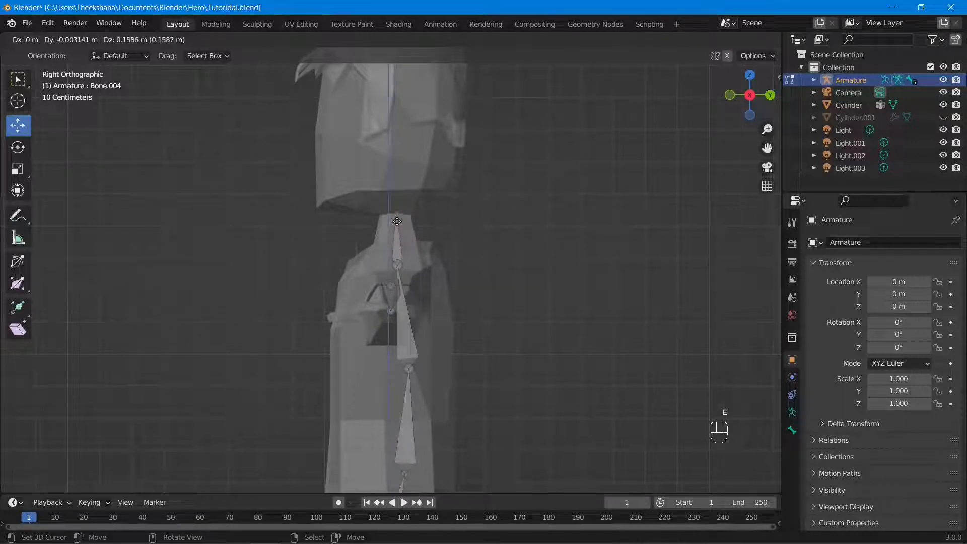
{"action": "left_click", "coordinate": [396, 221]}
Extrude a head bone about 0.62 m long from the neck bone's tip to the crown of the head
{"action": "scroll", "coordinate": [395, 224], "scroll_direction": "down", "scroll_amount": 2}
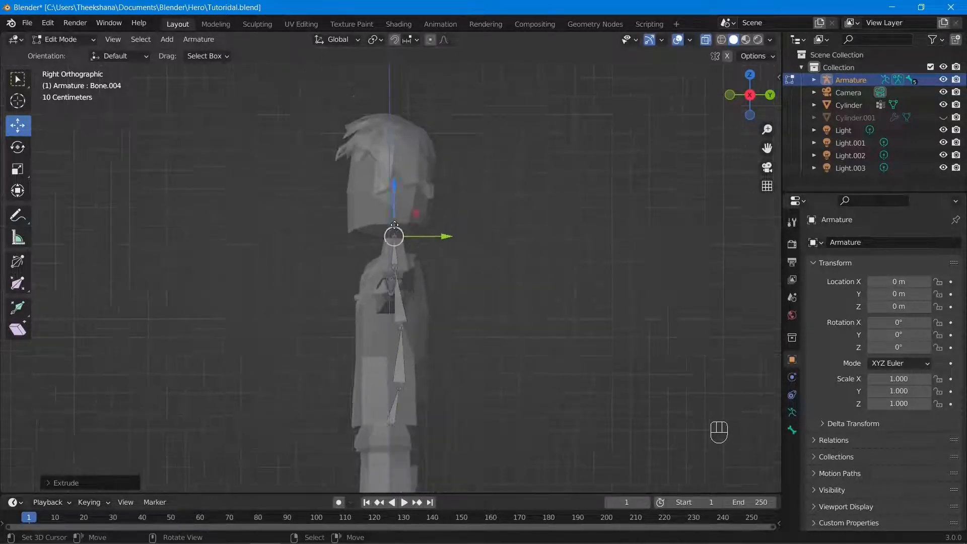
{"action": "key", "text": "e"}
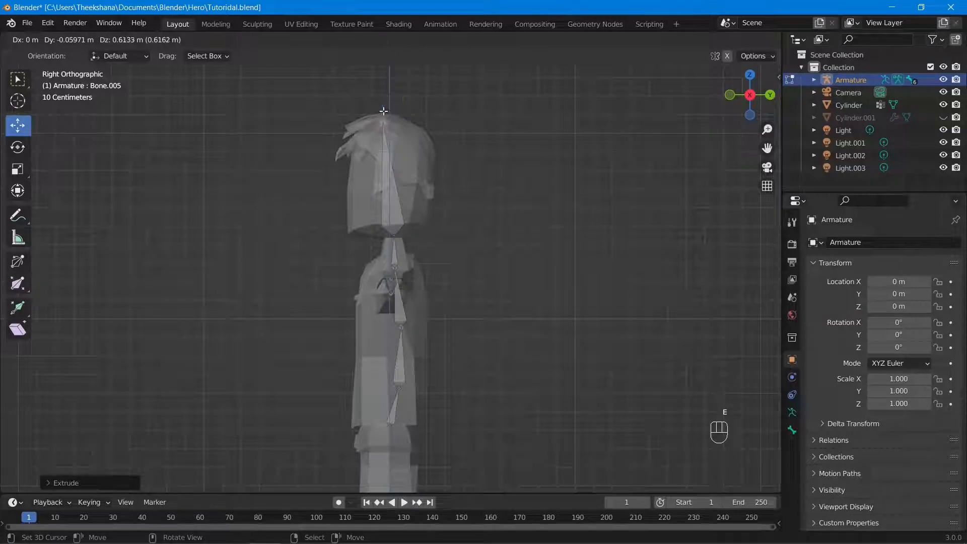
{"action": "left_click", "coordinate": [384, 111]}
In the front view, raise the shoulder bone slightly and pull its outer joint inward to the start of the sleeve
{"action": "middle_click_drag", "start_coordinate": [332, 251], "coordinate": [533, 262]}
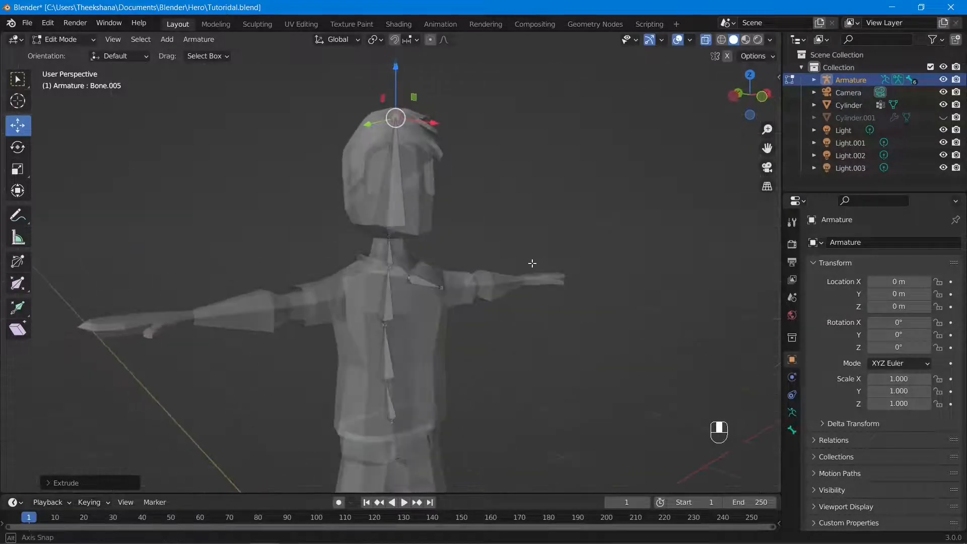
{"action": "key", "text": "KP_1"}
{"action": "scroll", "coordinate": [488, 305], "scroll_direction": "up", "scroll_amount": 4}
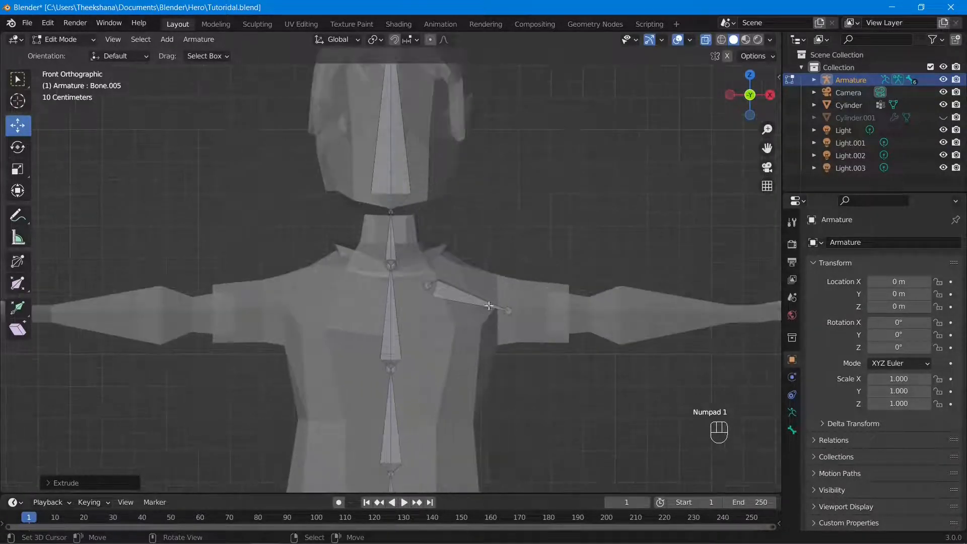
{"action": "left_click_drag", "start_coordinate": [478, 299], "coordinate": [476, 290]}
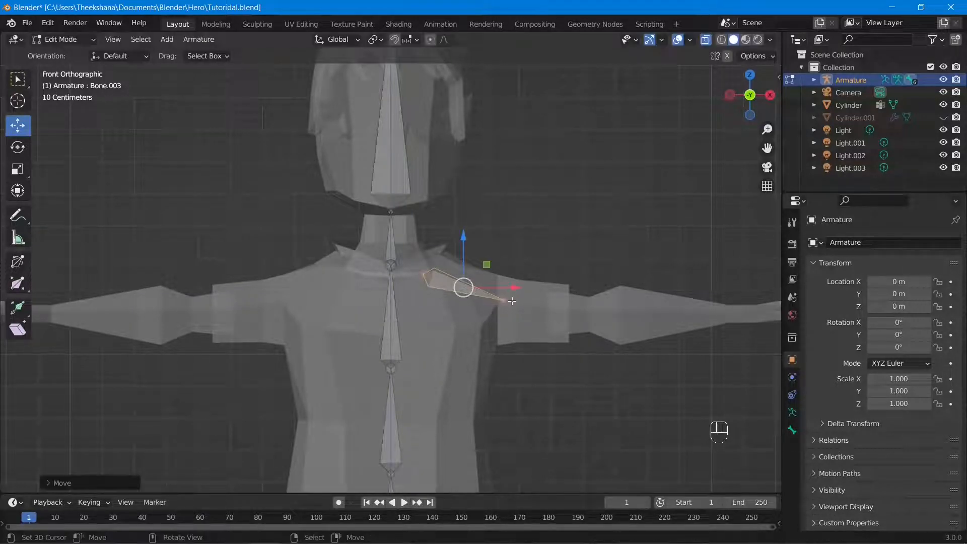
{"action": "right_click_drag", "start_coordinate": [506, 304], "coordinate": [495, 309]}
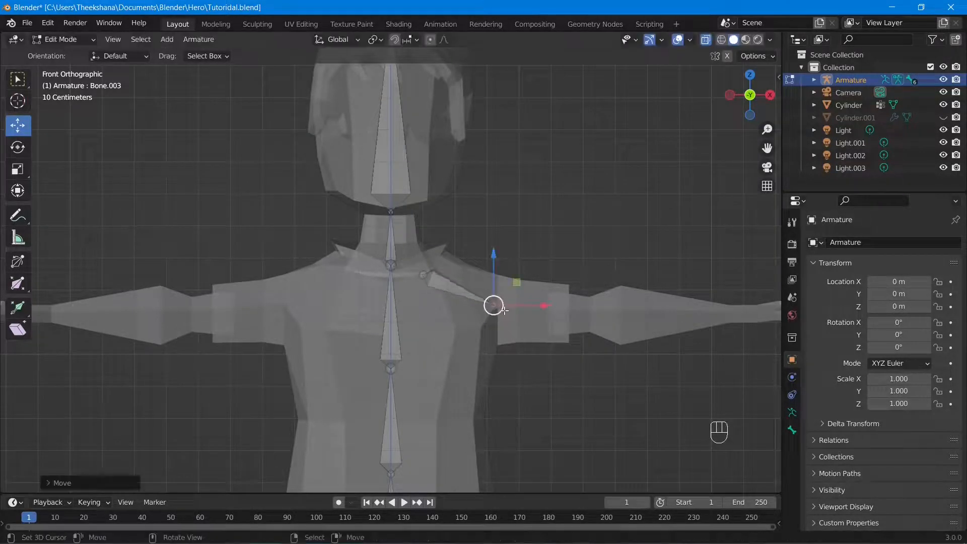
Rename the lowest spine bone as Spine1
{"action": "scroll", "coordinate": [497, 309], "scroll_direction": "down", "scroll_amount": 1}
{"action": "middle_click_drag", "start_coordinate": [500, 311], "coordinate": [422, 284], "text": "shift"}
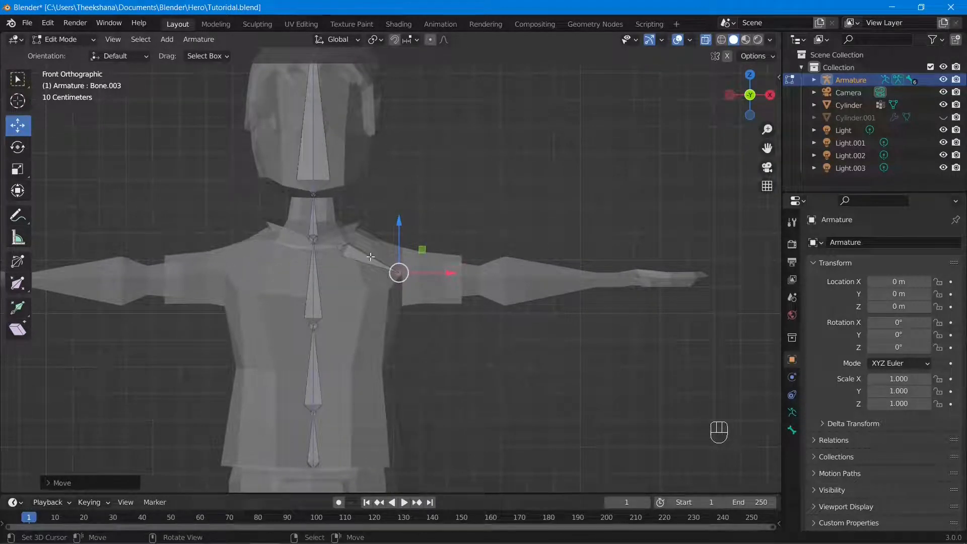
{"action": "scroll", "coordinate": [371, 256], "scroll_direction": "down", "scroll_amount": 3}
{"action": "scroll", "coordinate": [370, 322], "scroll_direction": "up", "scroll_amount": 2}
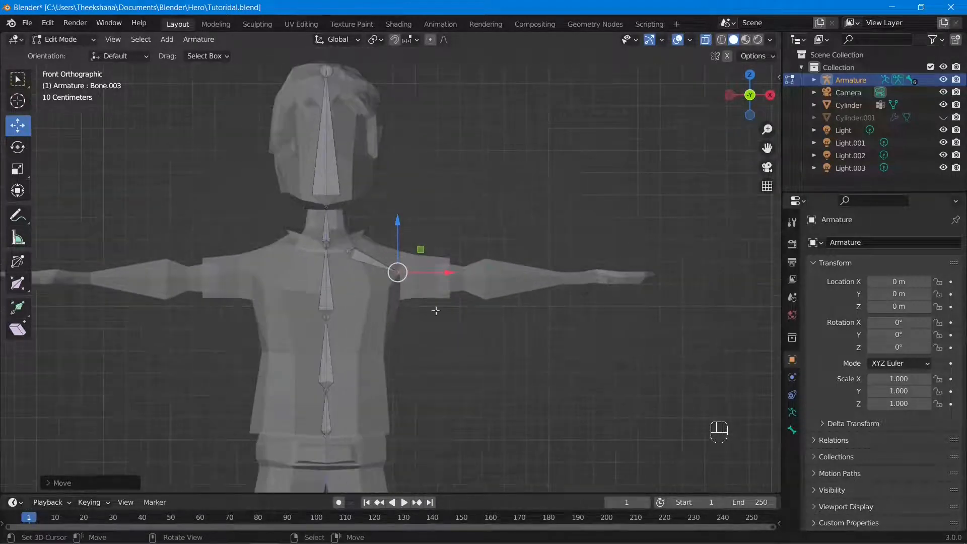
{"action": "middle_click_drag", "start_coordinate": [500, 301], "coordinate": [394, 319]}
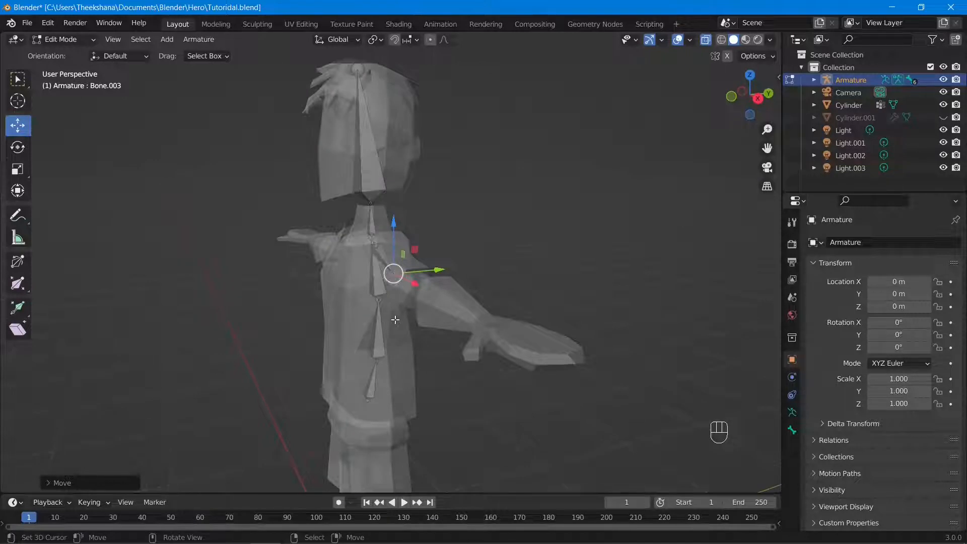
{"action": "key", "text": "KP_1"}
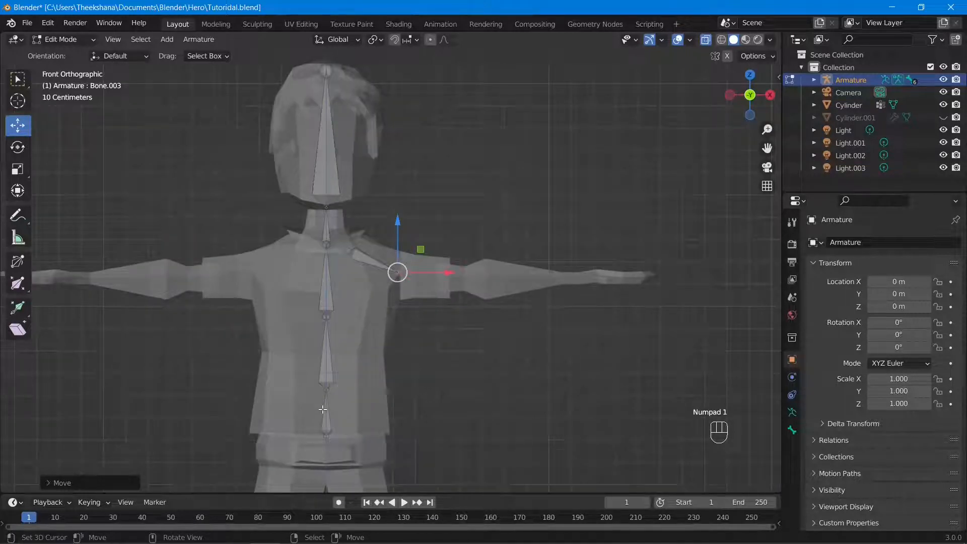
{"action": "left_click", "coordinate": [323, 408]}
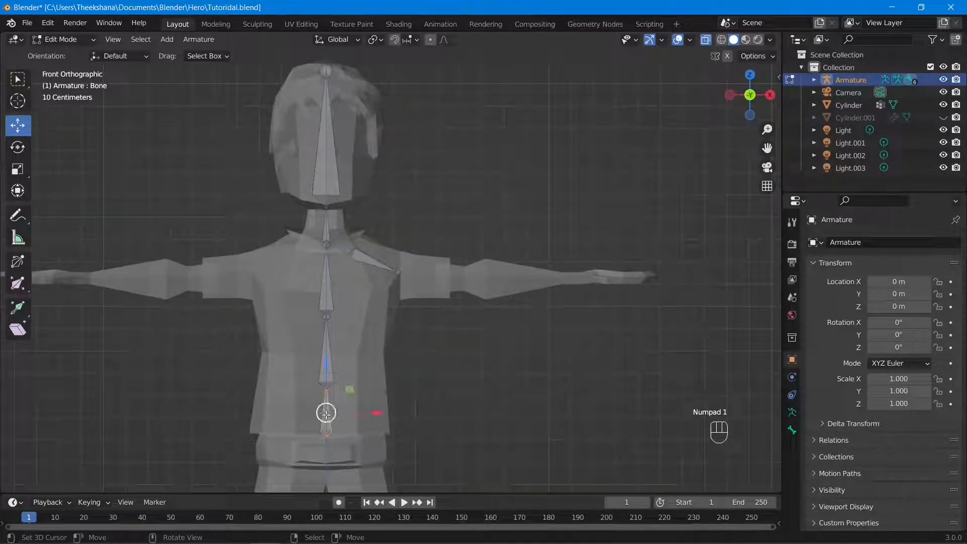
{"action": "left_click", "coordinate": [793, 429]}
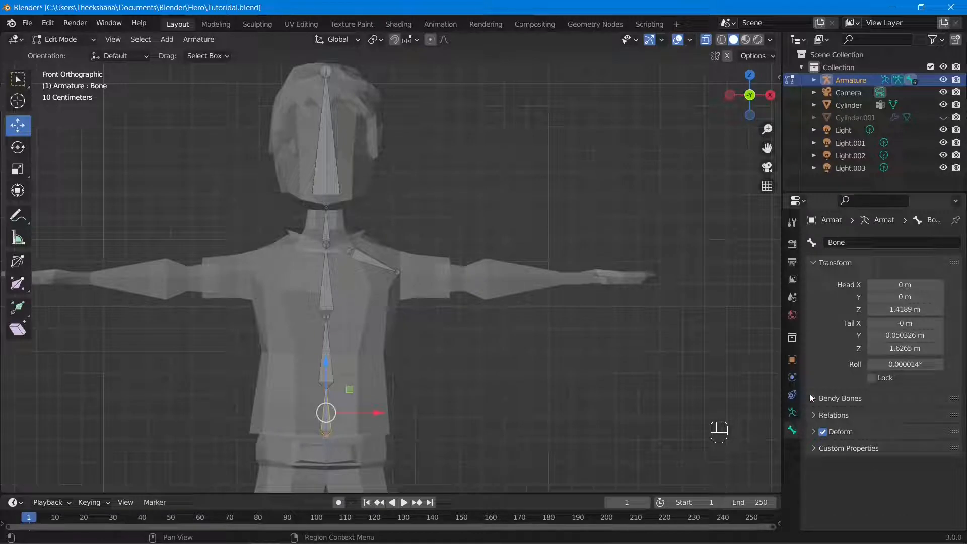
{"action": "left_click", "coordinate": [863, 240]}
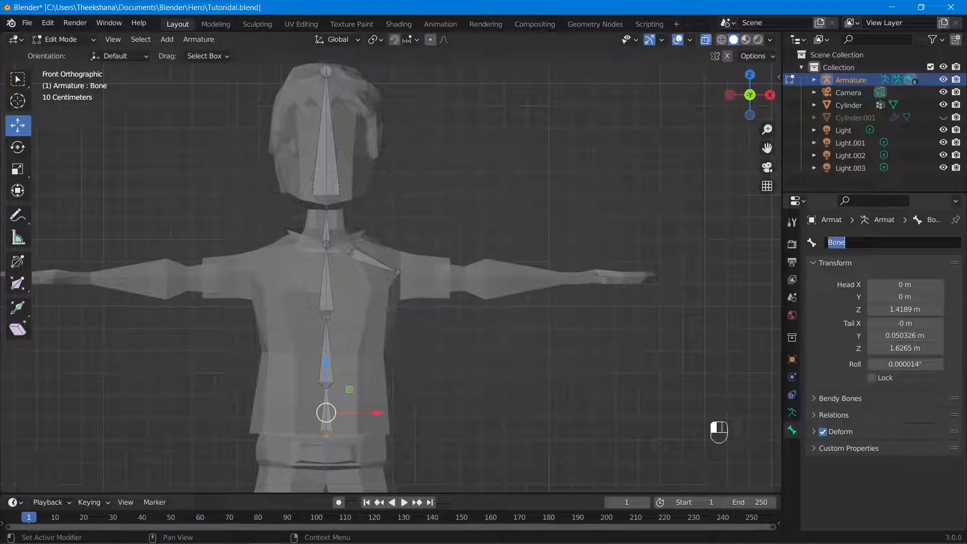
{"action": "type", "text": "Spine1"}
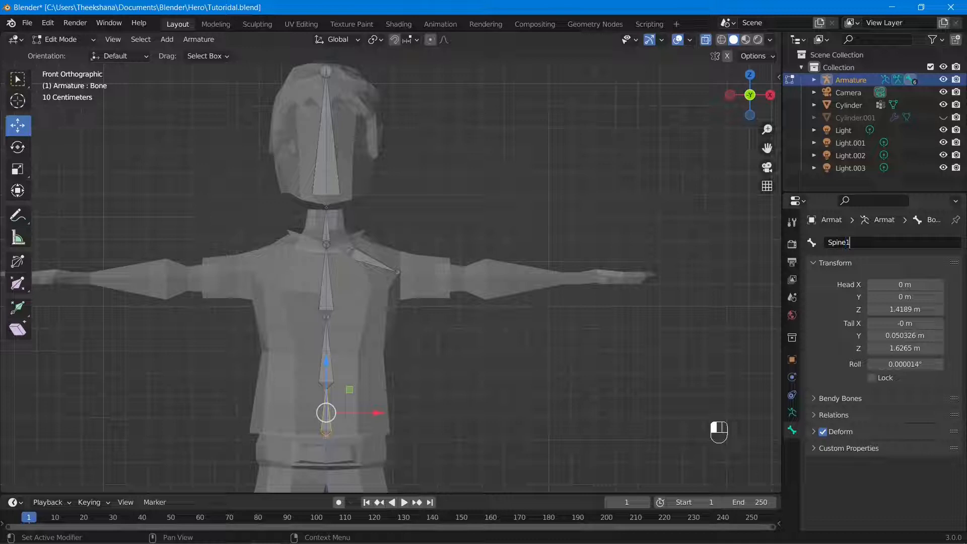
{"action": "key", "text": "Return"}
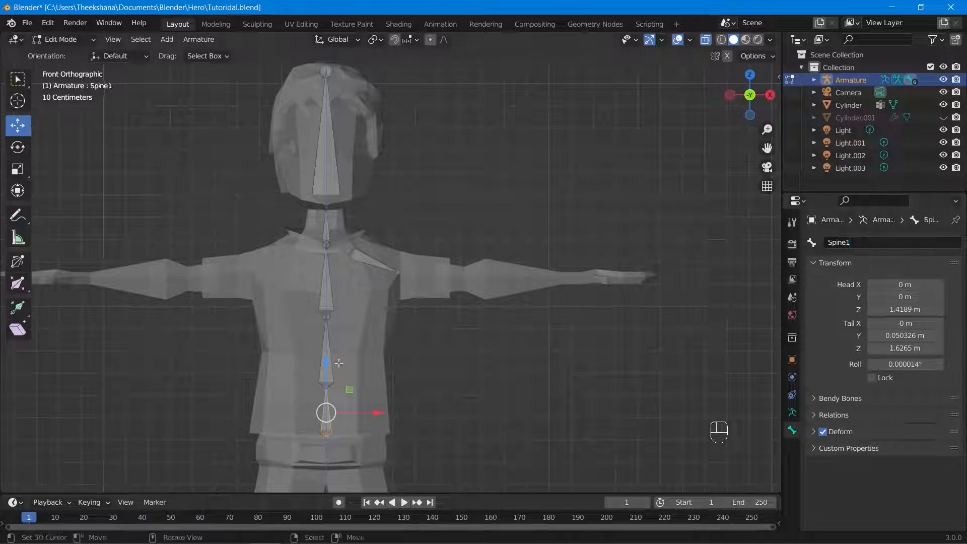
Rename the middle spine bone as Spine2 and open the uppermost spine bone's name for editing
{"action": "right_click", "coordinate": [333, 361]}
{"action": "double_click", "coordinate": [848, 244]}
{"action": "type", "text": "Spine2"}
{"action": "key", "text": "Return"}
{"action": "right_click", "coordinate": [330, 284]}
{"action": "double_click", "coordinate": [848, 244]}
Rename the bone in the neck as neck
{"action": "right_click", "coordinate": [332, 232]}
{"action": "left_click", "coordinate": [851, 243]}
{"action": "type", "text": "neck"}
{"action": "key", "text": "Return"}
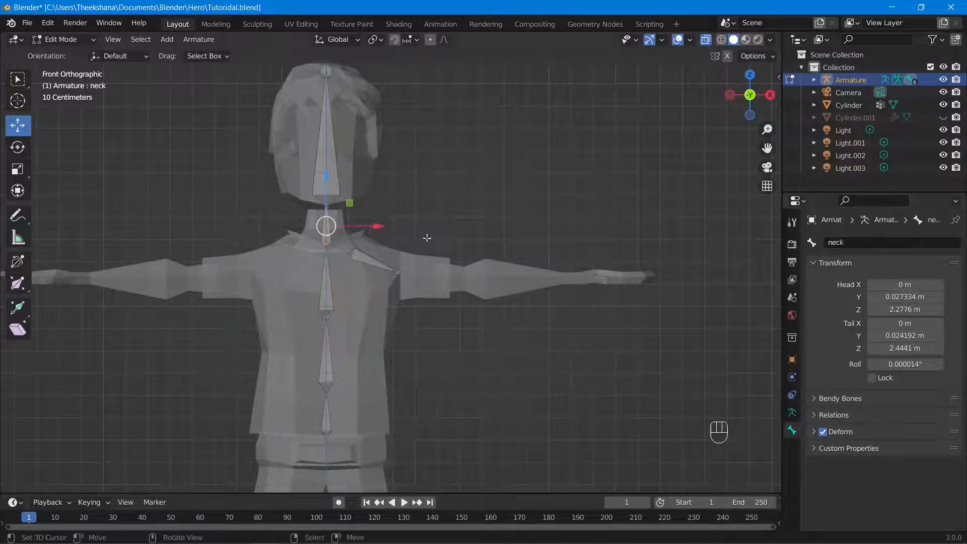
Rename the large bone inside the head as head
{"action": "right_click", "coordinate": [328, 166]}
{"action": "left_click", "coordinate": [851, 243]}
{"action": "type", "text": "head"}
{"action": "key", "text": "Return"}
Rename the shoulder bone as sholder.l
{"action": "right_click", "coordinate": [357, 253]}
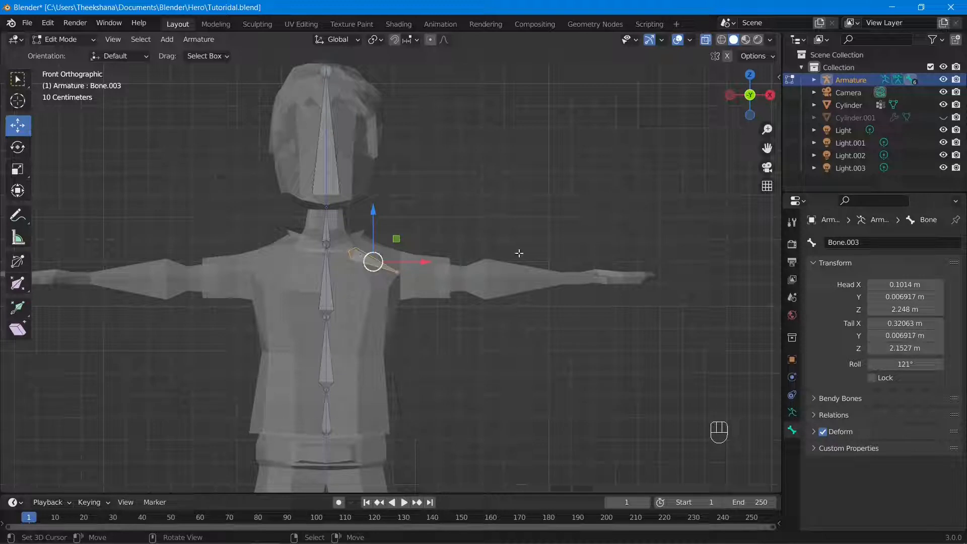
{"action": "double_click", "coordinate": [851, 243]}
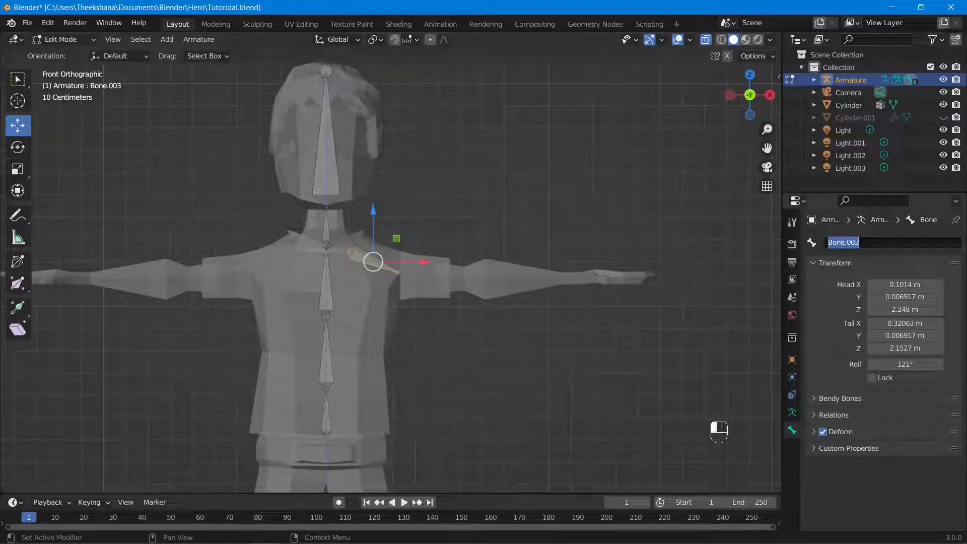
{"action": "type", "text": "sh"}
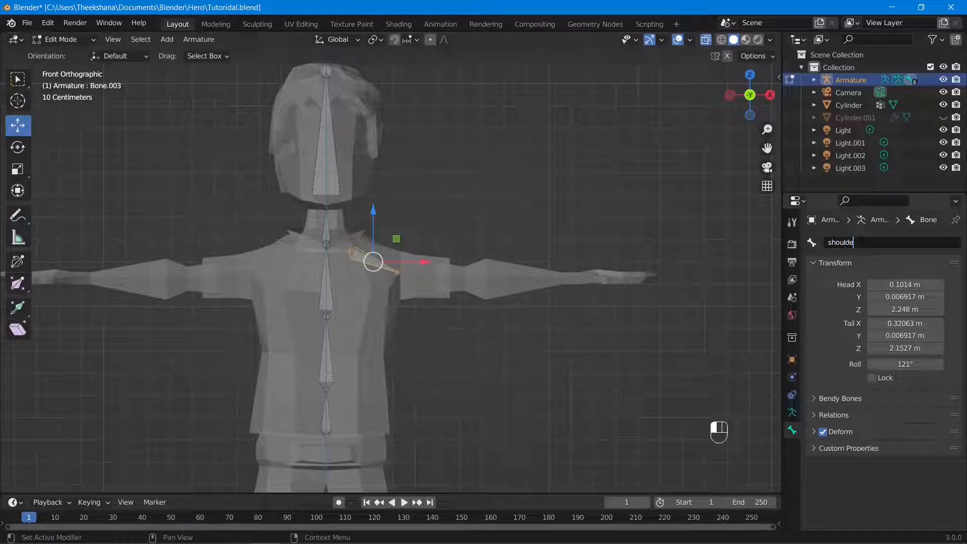
{"action": "type", "text": "oulde"}
{"action": "key", "text": "BackSpace"}
{"action": "key", "text": "BackSpace"}
{"action": "key", "text": "BackSpace"}
{"action": "key", "text": "BackSpace"}
{"action": "type", "text": "lder"}
{"action": "key", "text": "Return"}
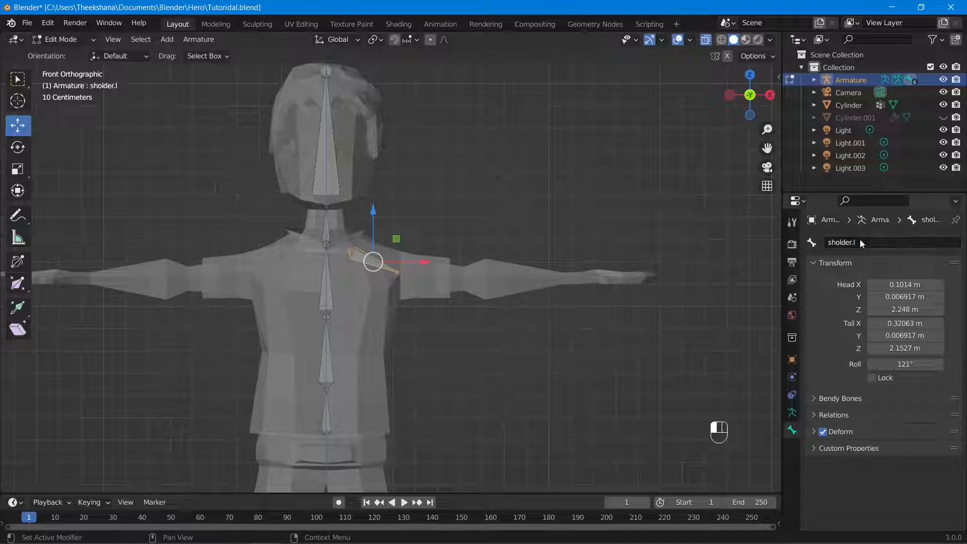
{"action": "left_click", "coordinate": [862, 242]}
{"action": "left_click", "coordinate": [862, 243]}
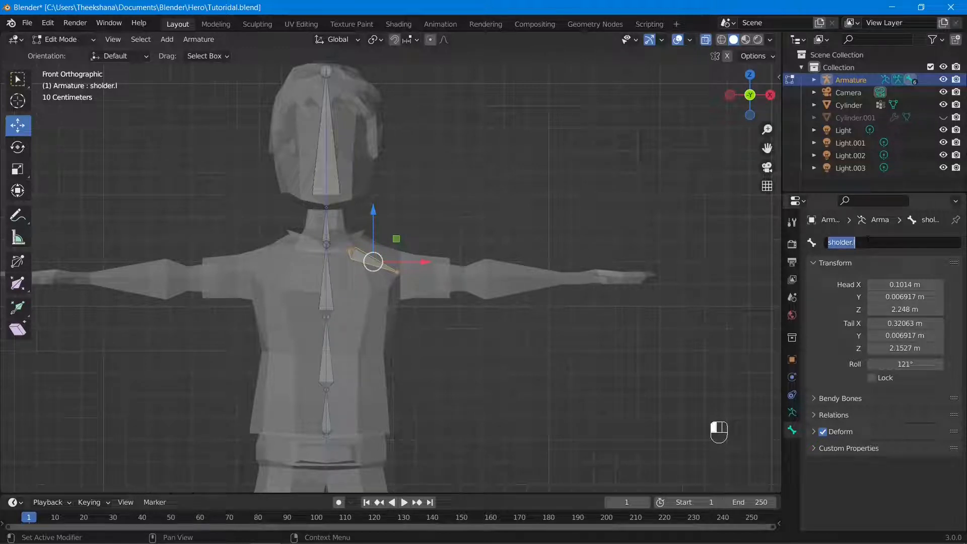
{"action": "key", "text": "BackSpace"}
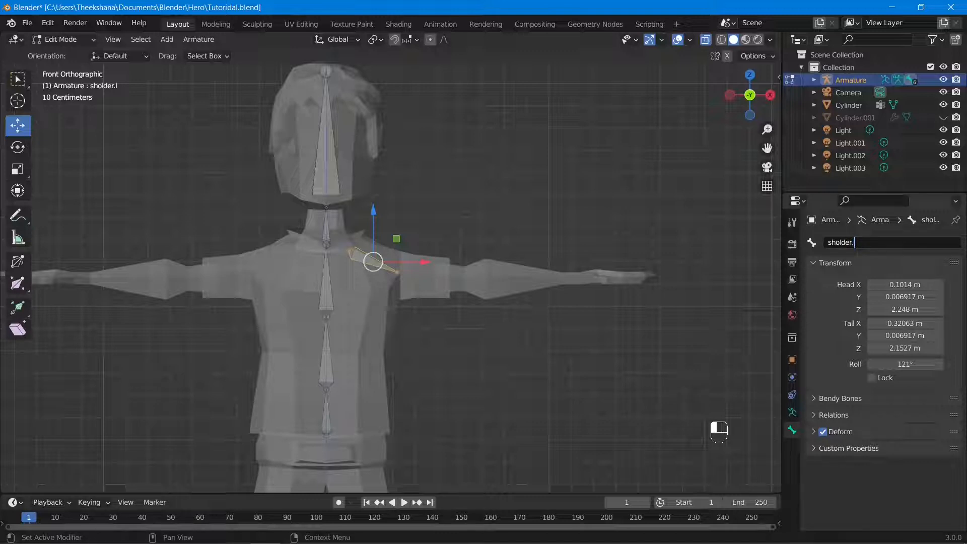
{"action": "left_click", "coordinate": [841, 243]}
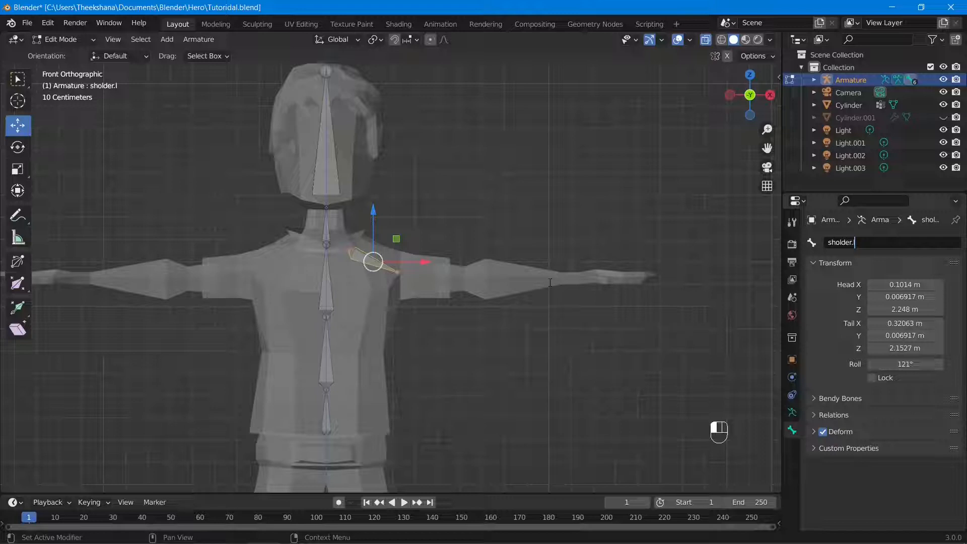
{"action": "key", "text": "Return"}
Extrude an upper-arm bone about 0.3 m long from the shoulder bone's tip and adjust its end to the elbow
{"action": "scroll", "coordinate": [403, 274], "scroll_direction": "up", "scroll_amount": 8}
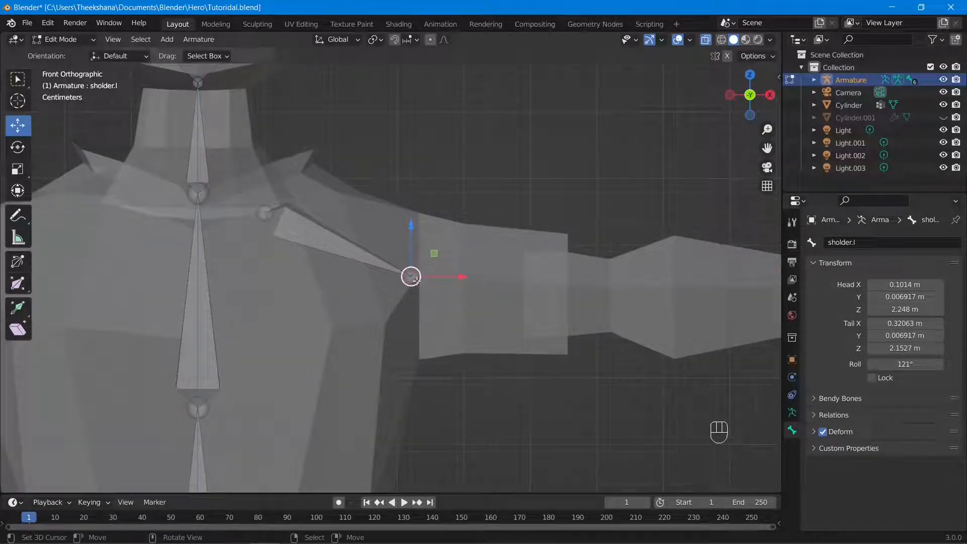
{"action": "scroll", "coordinate": [411, 276], "scroll_direction": "down", "scroll_amount": 2}
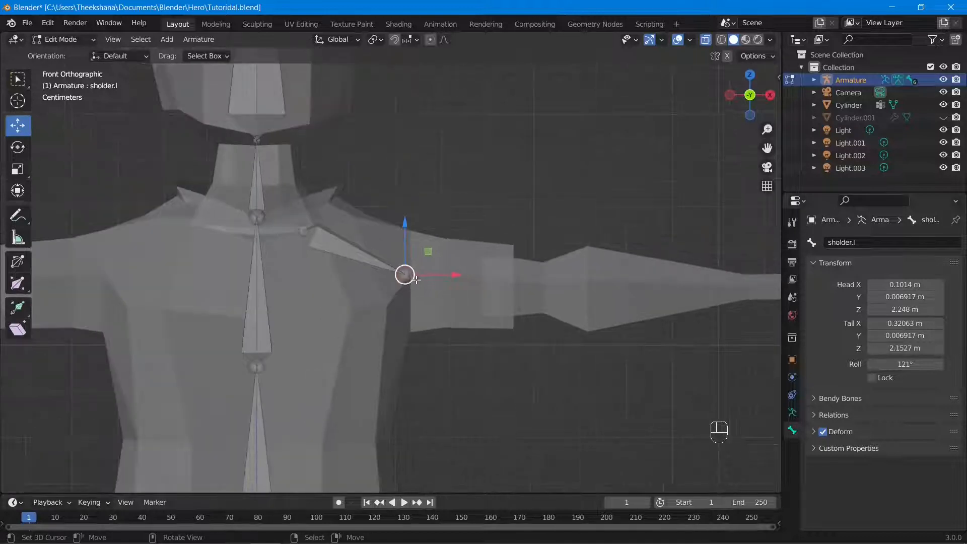
{"action": "scroll", "coordinate": [408, 276], "scroll_direction": "down", "scroll_amount": 2}
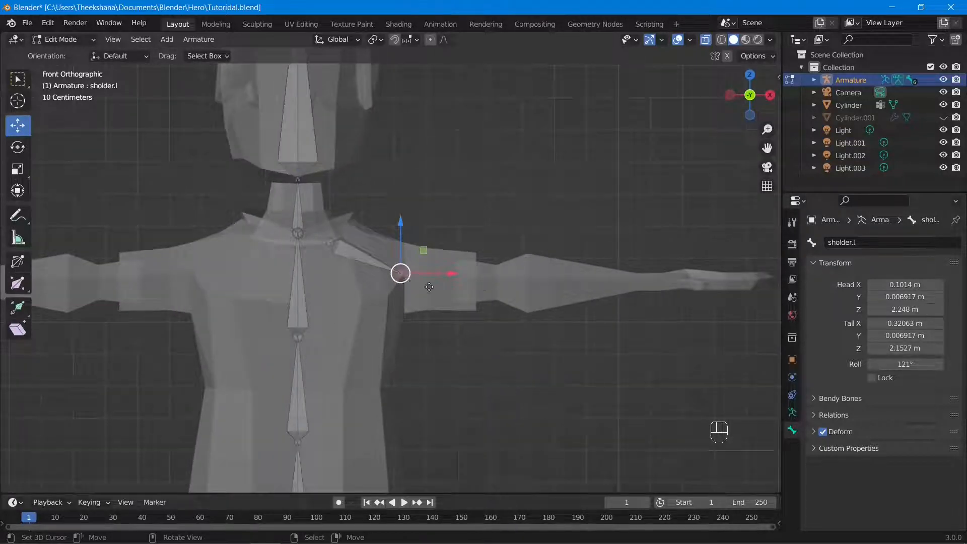
{"action": "key", "text": "e"}
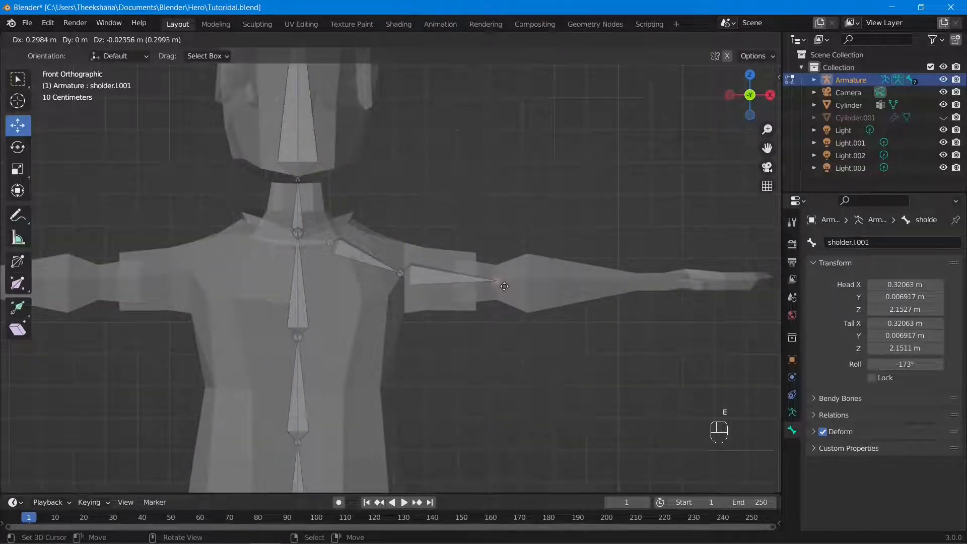
{"action": "left_click", "coordinate": [504, 286]}
{"action": "scroll", "coordinate": [503, 286], "scroll_direction": "down", "scroll_amount": 2}
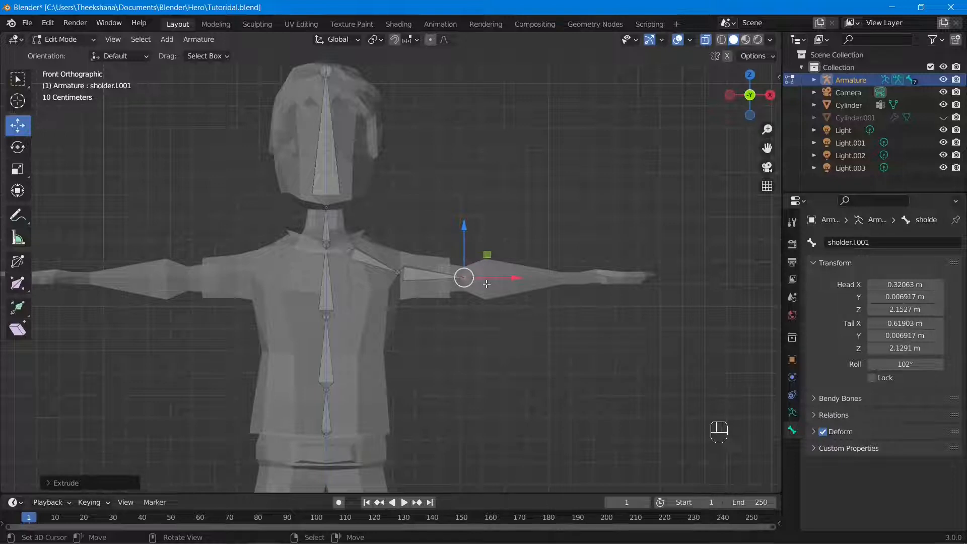
{"action": "key", "text": "g"}
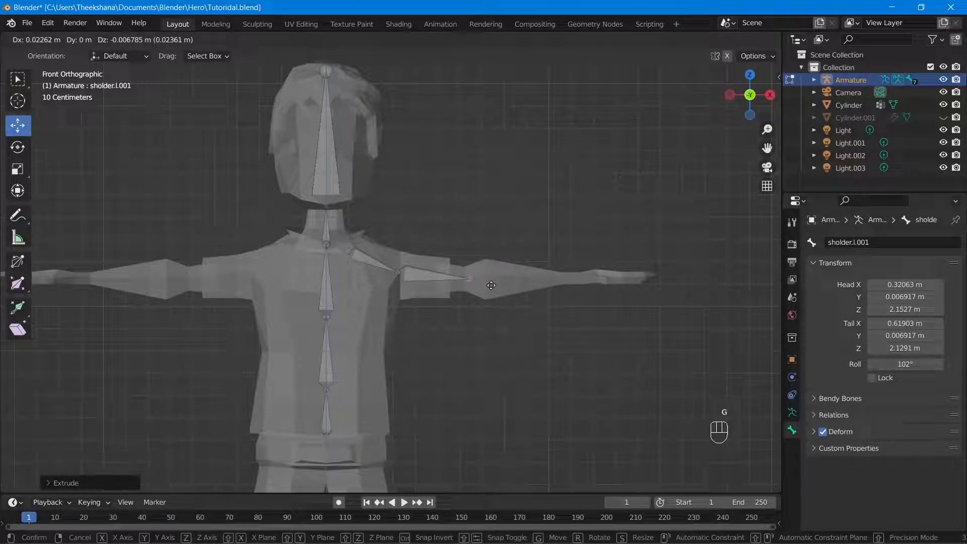
{"action": "left_click", "coordinate": [490, 285]}
Extrude a forearm bone about 0.54 m long from the elbow to the wrist
{"action": "scroll", "coordinate": [491, 285], "scroll_direction": "down", "scroll_amount": 1}
{"action": "key", "text": "e"}
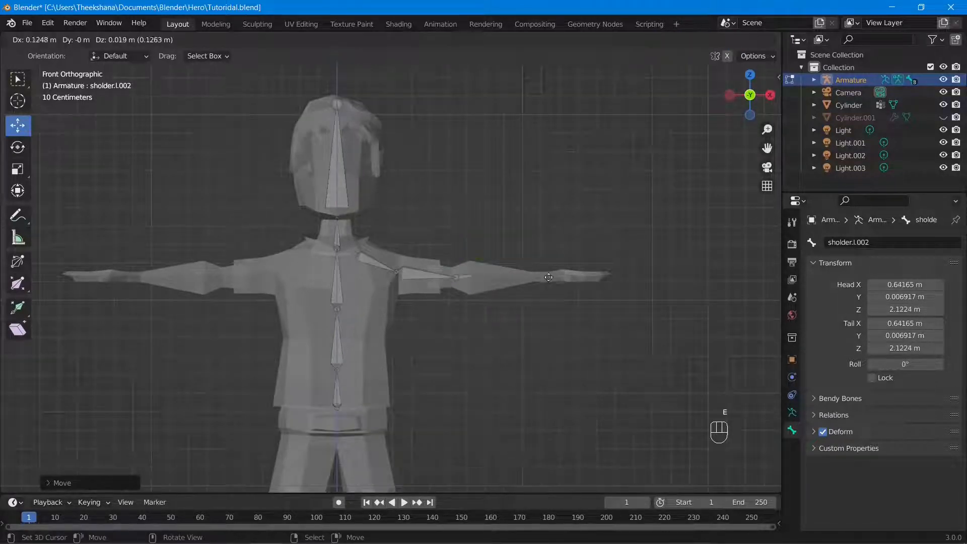
{"action": "left_click", "coordinate": [589, 285]}
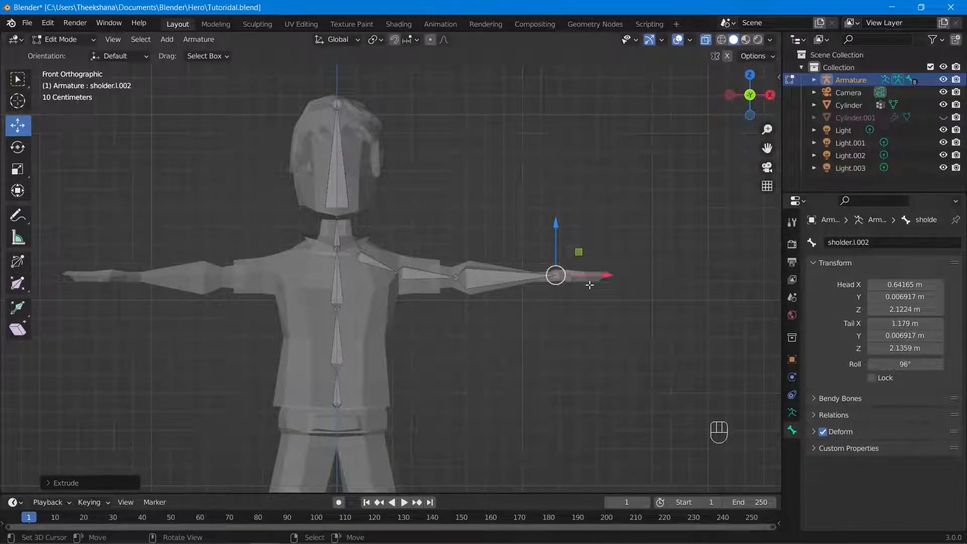
Extrude a hand bone about 0.28 m long in top view, from the wrist to the fingertips
{"action": "scroll", "coordinate": [585, 285], "scroll_direction": "down", "scroll_amount": 3}
{"action": "scroll", "coordinate": [585, 286], "scroll_direction": "up", "scroll_amount": 2}
{"action": "middle_click_drag", "start_coordinate": [585, 287], "coordinate": [391, 309], "text": "shift"}
{"action": "scroll", "coordinate": [445, 275], "scroll_direction": "up", "scroll_amount": 6}
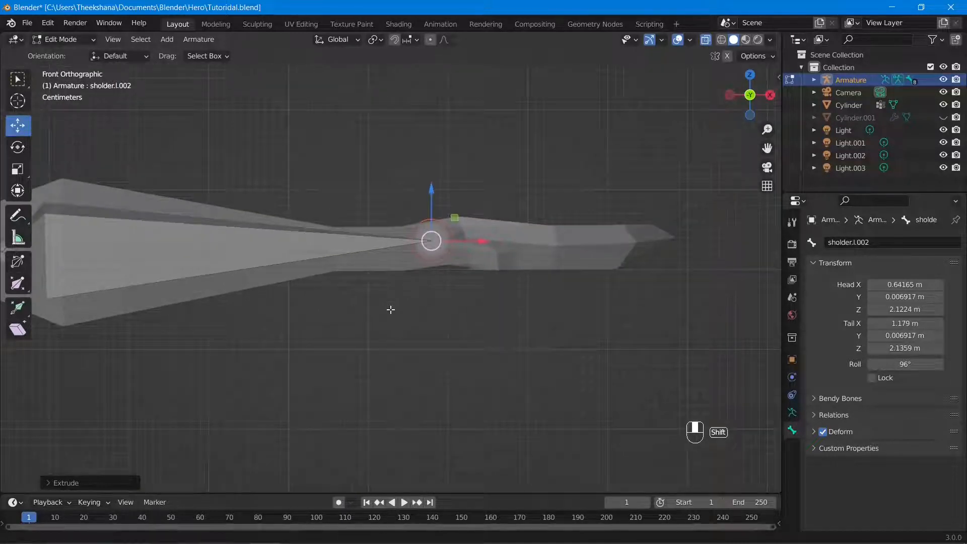
{"action": "scroll", "coordinate": [446, 258], "scroll_direction": "down", "scroll_amount": 2}
{"action": "middle_click_drag", "start_coordinate": [492, 258], "coordinate": [458, 339]}
{"action": "key", "text": "KP_7"}
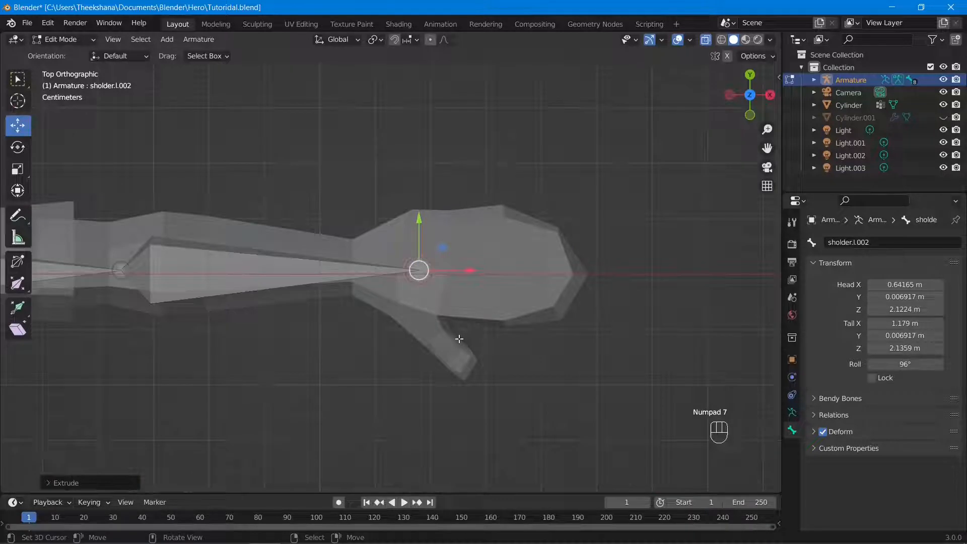
{"action": "key", "text": "e"}
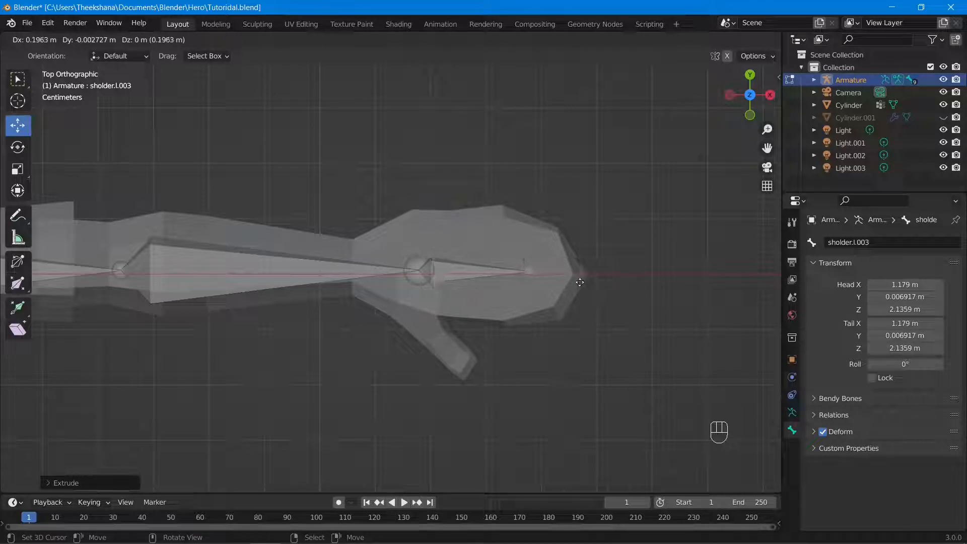
{"action": "left_click", "coordinate": [616, 282]}
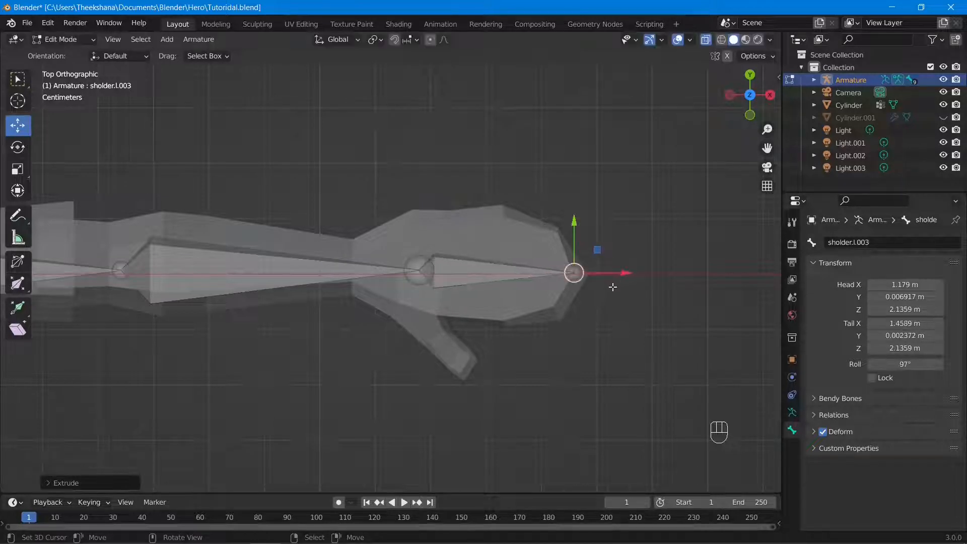
Duplicate the hand bone at the thumb's base and move the copy's tip to the end of the thumb
{"action": "left_click", "coordinate": [482, 277]}
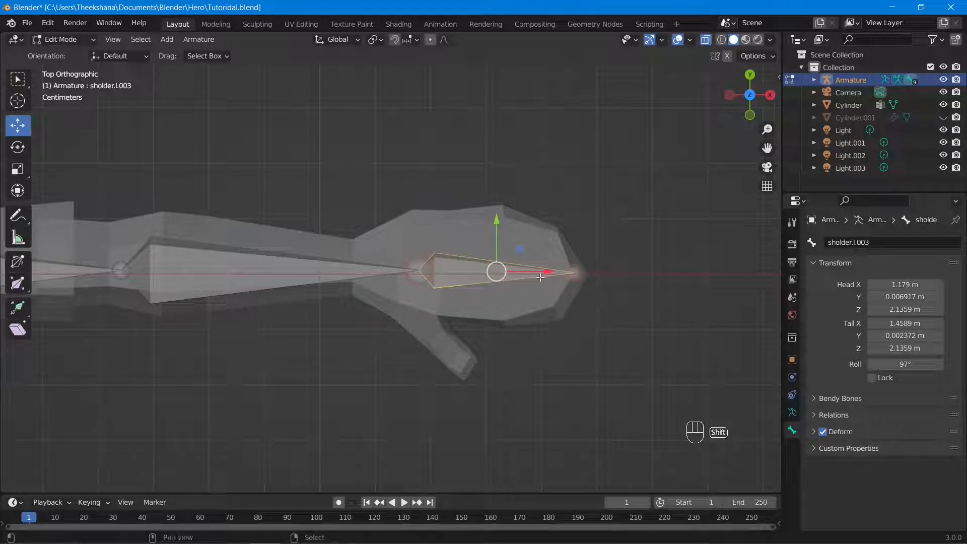
{"action": "key", "text": "shift+d"}
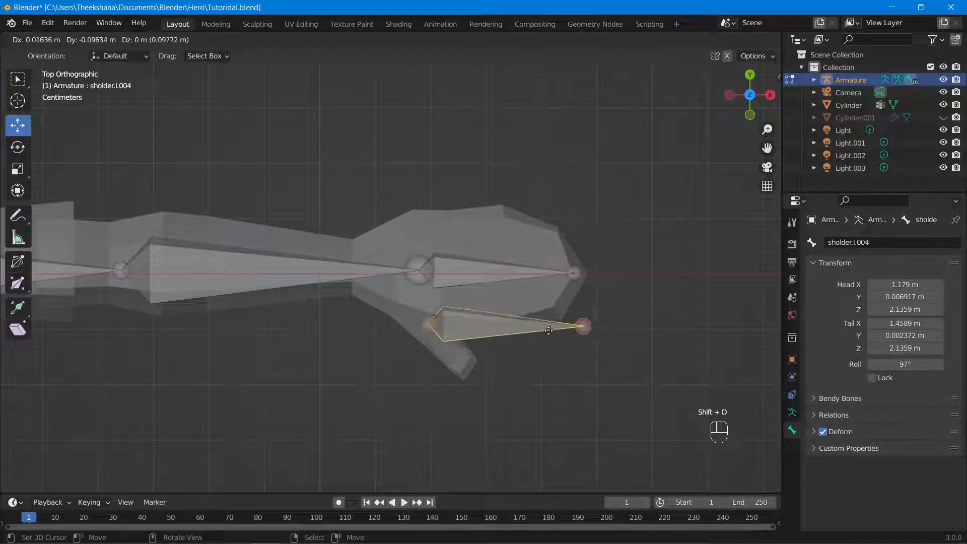
{"action": "left_click", "coordinate": [548, 334]}
{"action": "left_click_drag", "start_coordinate": [582, 337], "coordinate": [458, 364]}
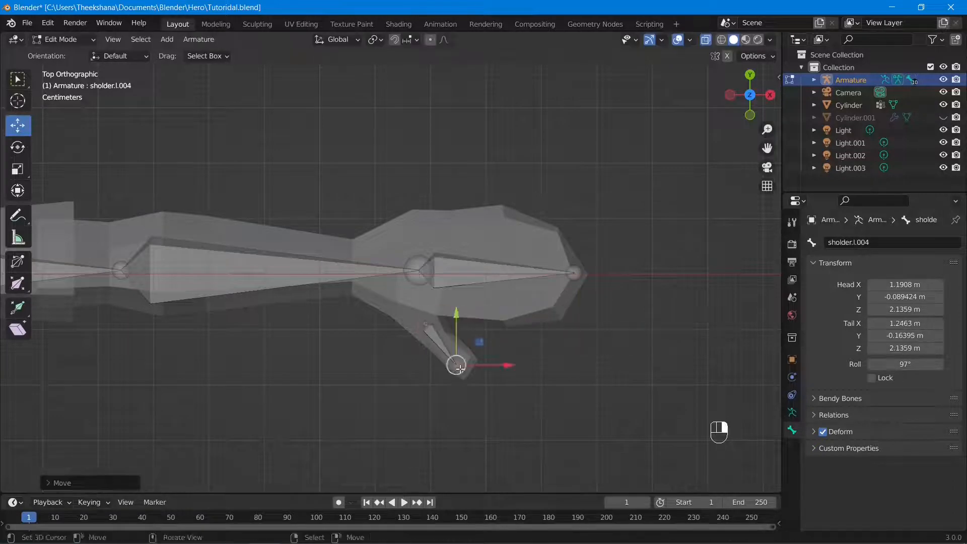
Adjust the thumb bone's tip and base in the right side view so they sit inside the thumb mesh
{"action": "middle_click_drag", "start_coordinate": [458, 363], "coordinate": [594, 272]}
{"action": "key", "text": "KP_3"}
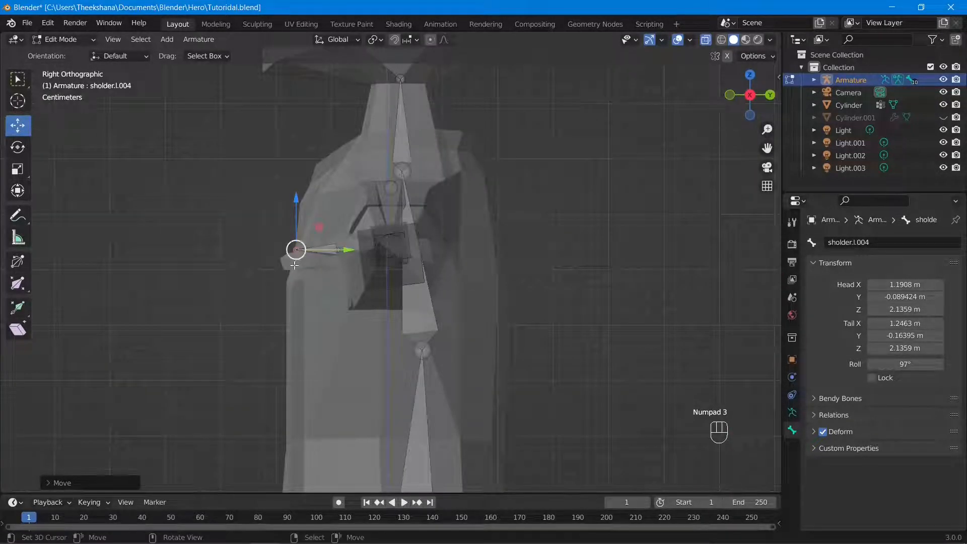
{"action": "left_click_drag", "start_coordinate": [295, 251], "coordinate": [289, 258]}
{"action": "right_click_drag", "start_coordinate": [336, 248], "coordinate": [343, 251]}
Try to parent the thumb bone to the forearm bone
{"action": "middle_click_drag", "start_coordinate": [403, 307], "coordinate": [503, 367]}
{"action": "scroll", "coordinate": [504, 367], "scroll_direction": "up", "scroll_amount": 8}
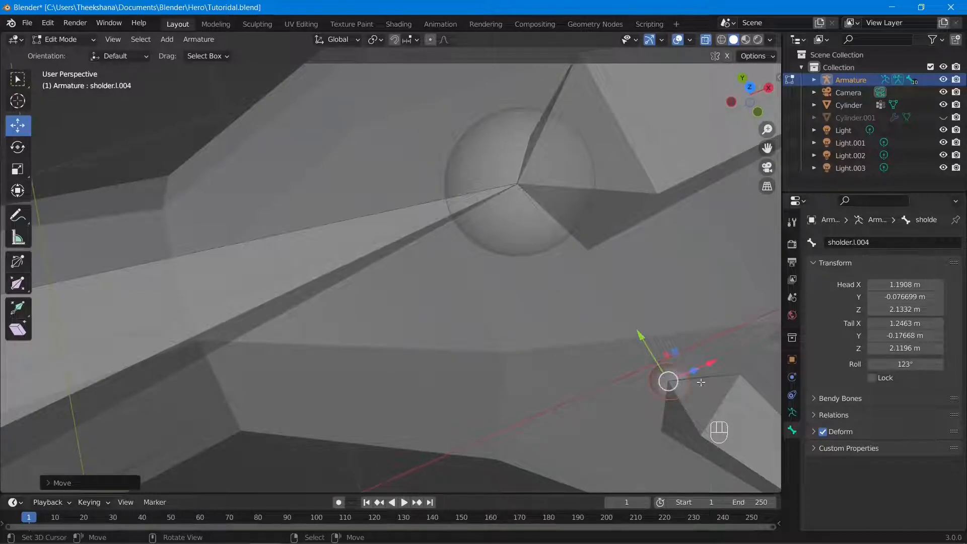
{"action": "scroll", "coordinate": [637, 195], "scroll_direction": "down", "scroll_amount": 5}
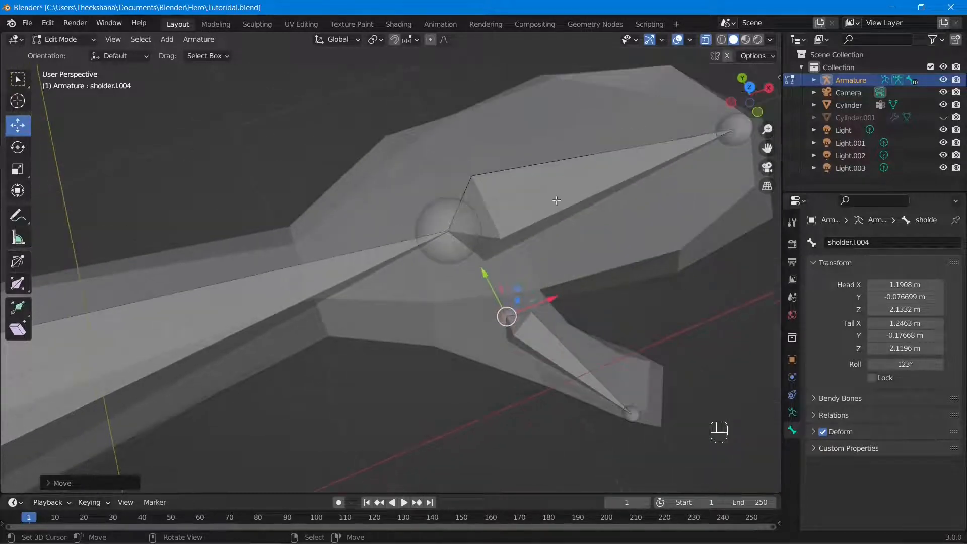
{"action": "left_click", "coordinate": [560, 214]}
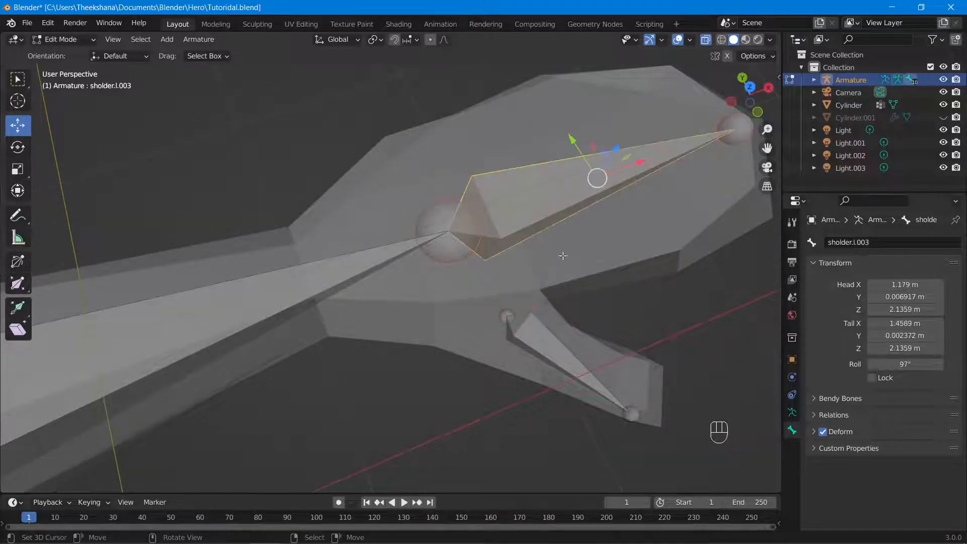
{"action": "left_click", "coordinate": [556, 342]}
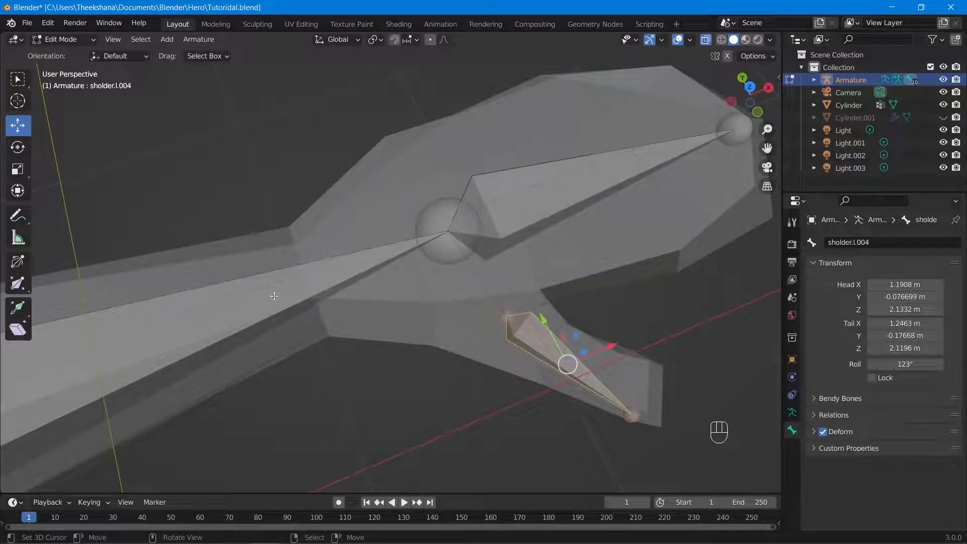
{"action": "key", "text": "shift"}
{"action": "left_click", "coordinate": [249, 298], "text": "shift"}
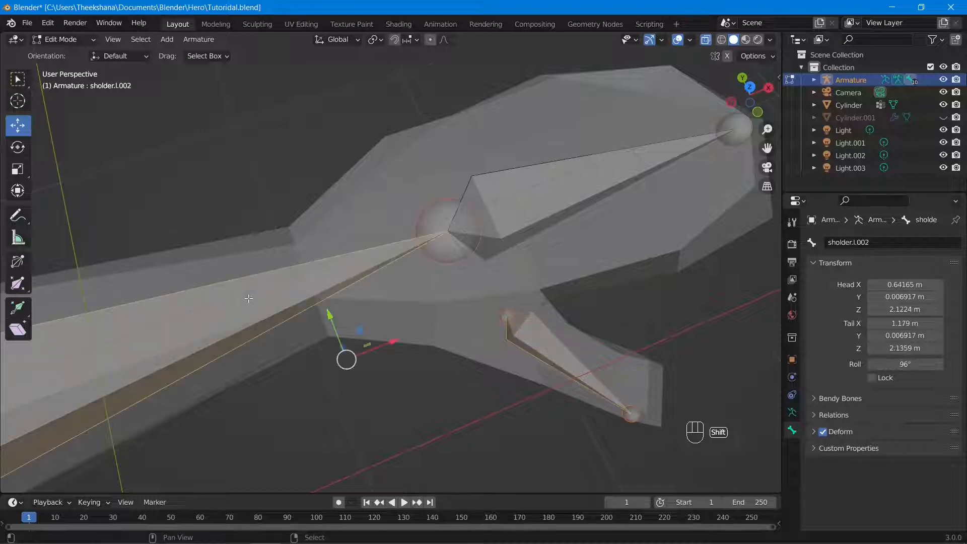
{"action": "scroll", "coordinate": [245, 298], "scroll_direction": "down", "scroll_amount": 5}
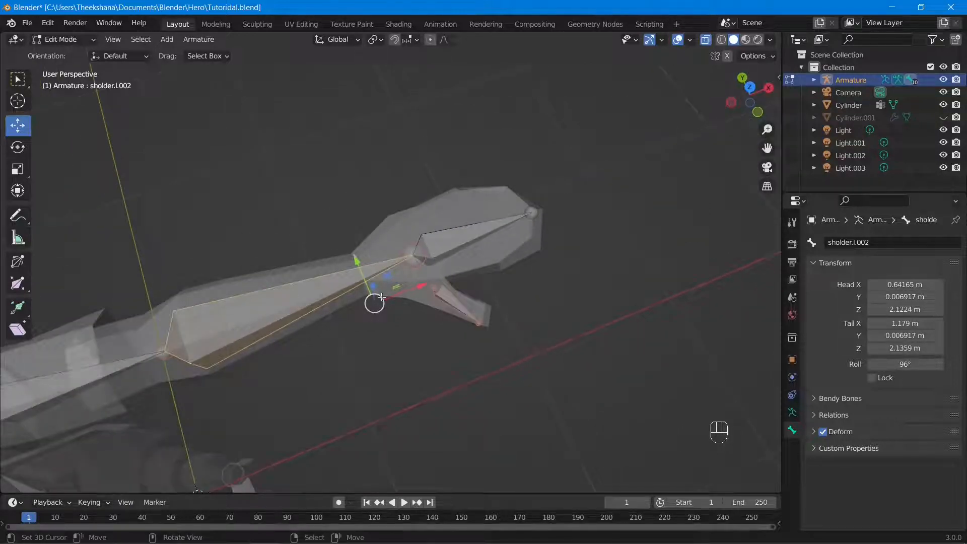
{"action": "scroll", "coordinate": [381, 297], "scroll_direction": "up", "scroll_amount": 3}
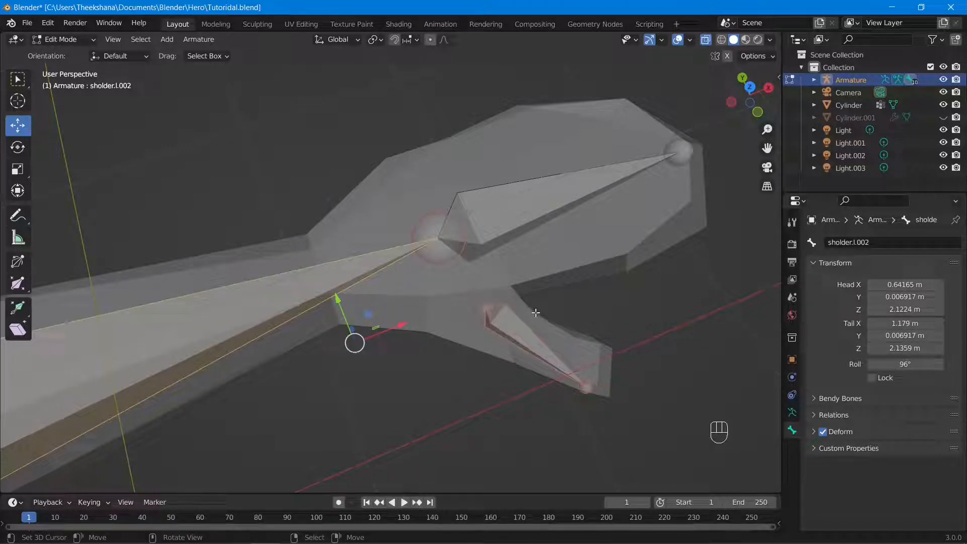
{"action": "key", "text": "ctrl+p"}
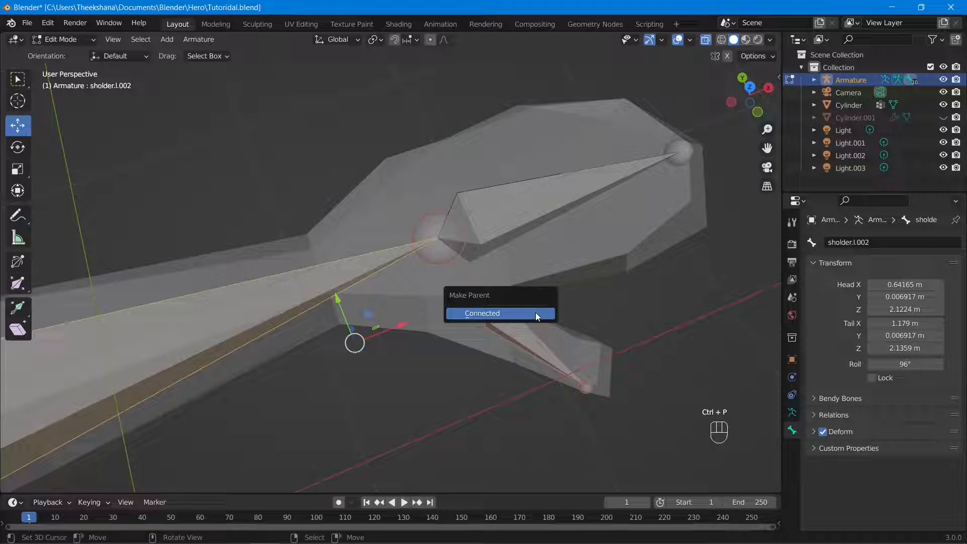
{"action": "left_click", "coordinate": [535, 314]}
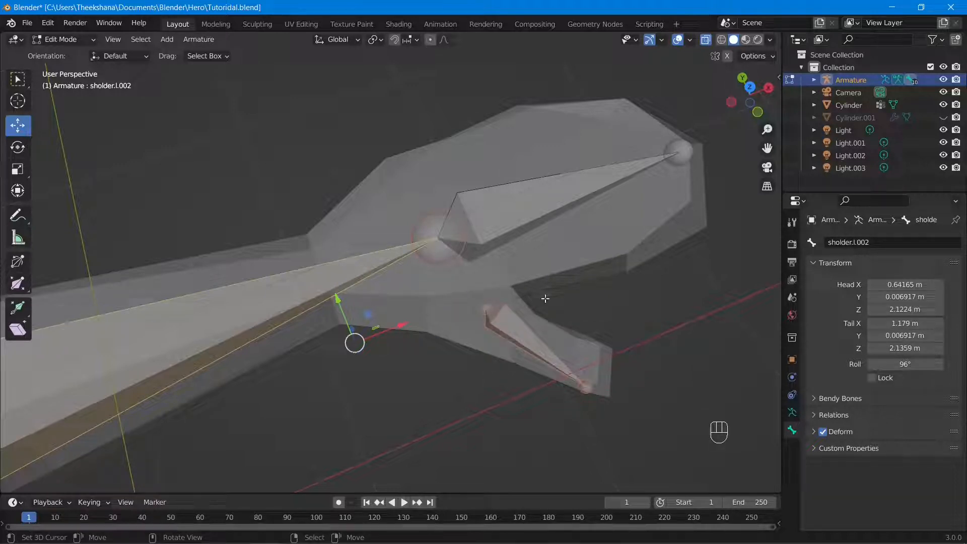
Clear the thumb bone's parent
{"action": "left_click", "coordinate": [497, 327]}
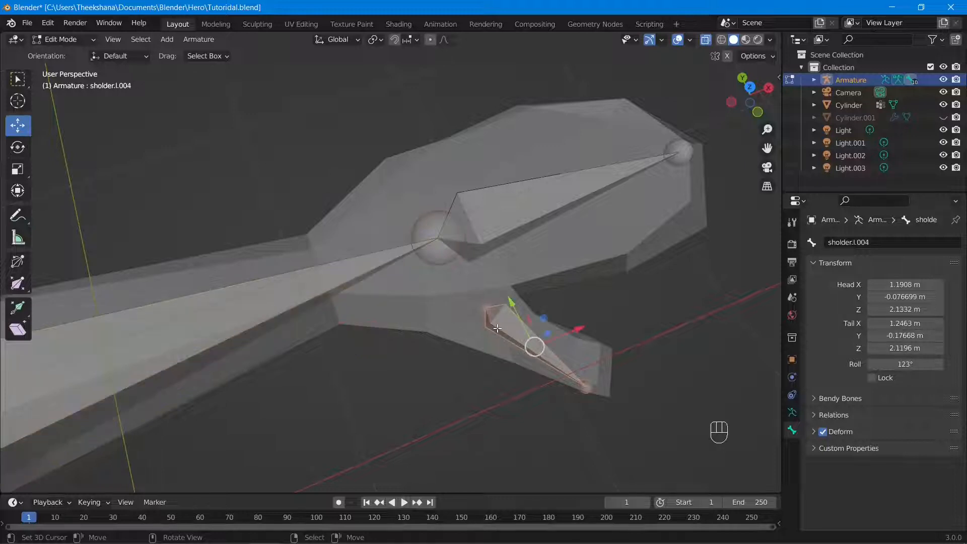
{"action": "key", "text": "alt+p"}
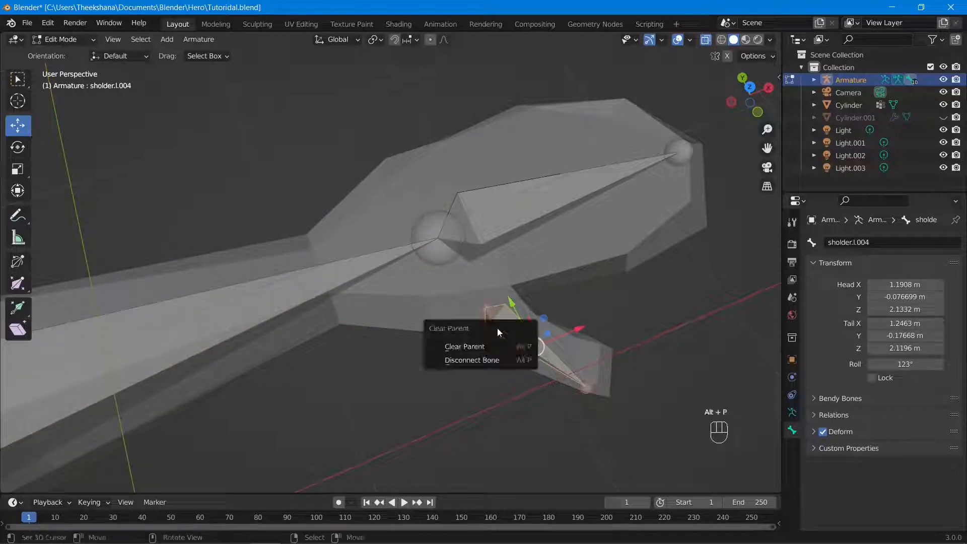
{"action": "left_click", "coordinate": [488, 344]}
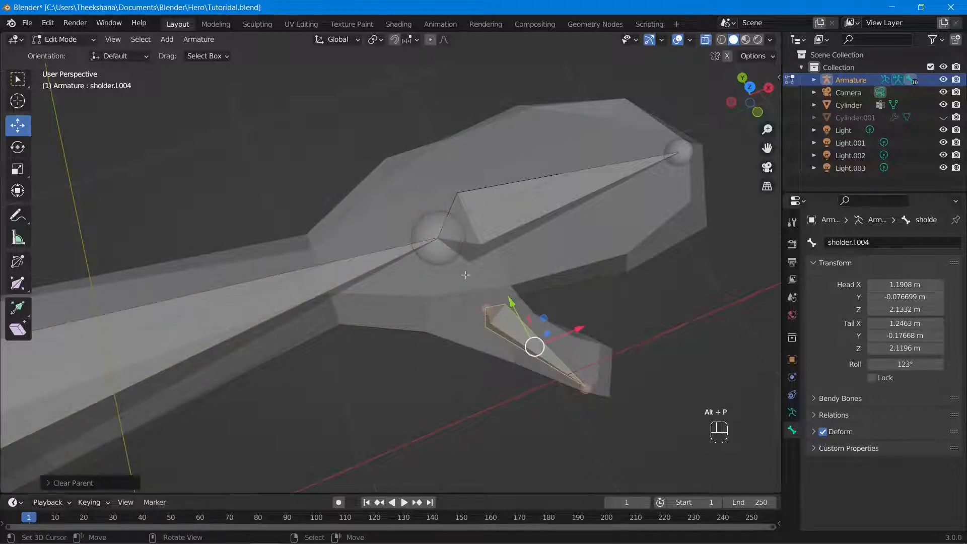
Parent the thumb bone to the forearm bone using Keep Offset
{"action": "scroll", "coordinate": [497, 282], "scroll_direction": "up", "scroll_amount": 3}
{"action": "scroll", "coordinate": [499, 270], "scroll_direction": "down", "scroll_amount": 1}
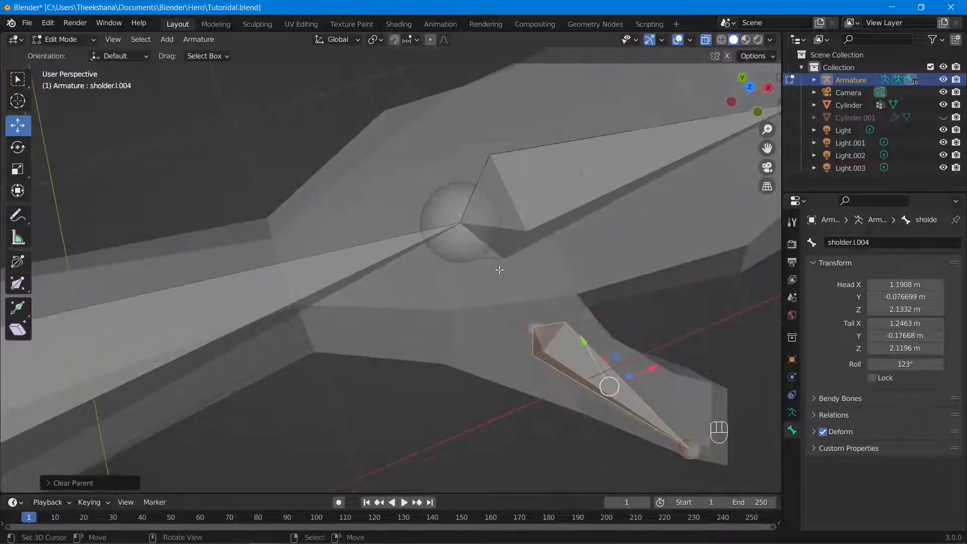
{"action": "scroll", "coordinate": [553, 346], "scroll_direction": "down", "scroll_amount": 1}
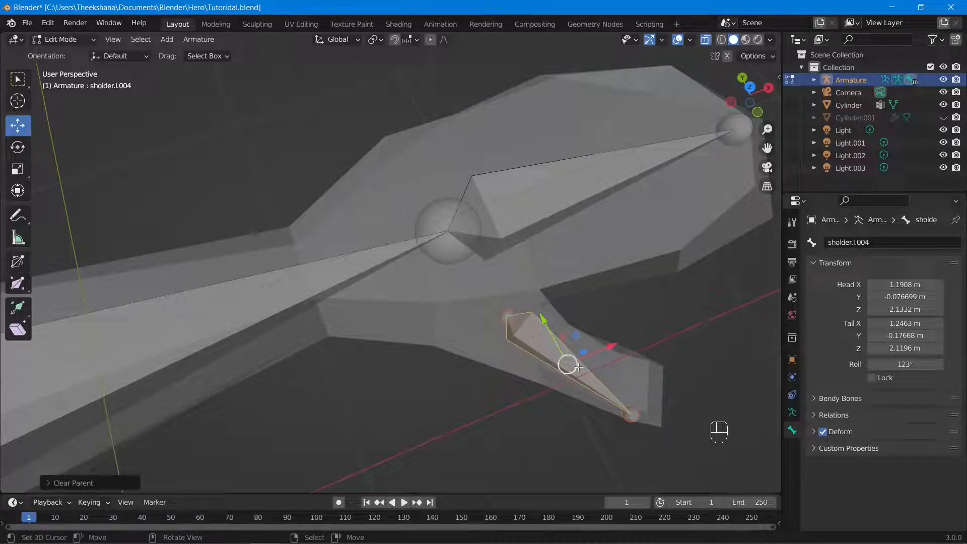
{"action": "left_click", "coordinate": [292, 294], "text": "shift"}
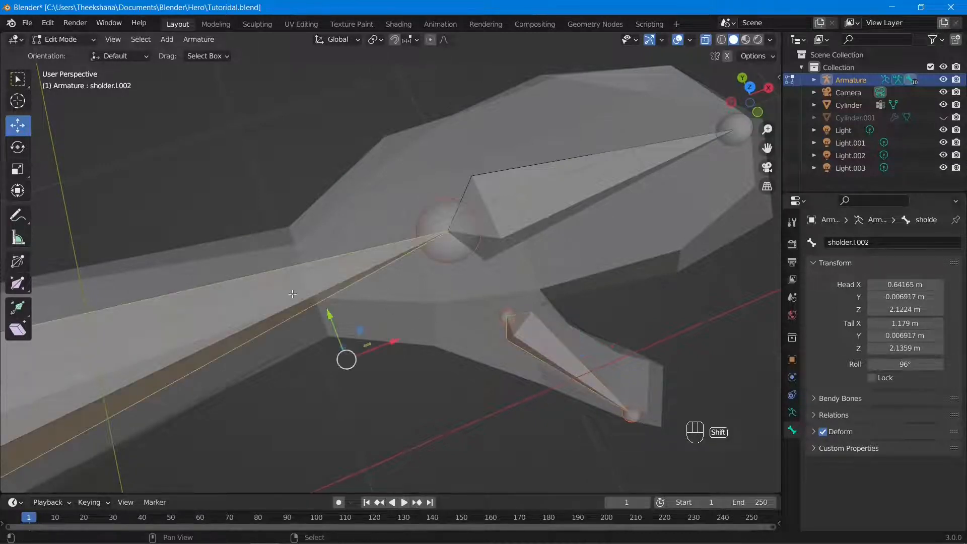
{"action": "key", "text": "ctrl+p"}
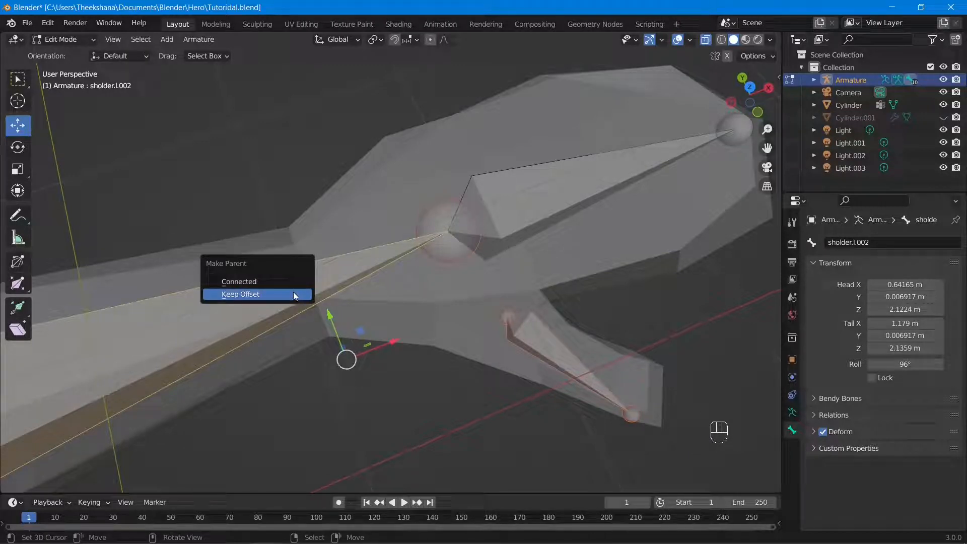
{"action": "left_click", "coordinate": [297, 283]}
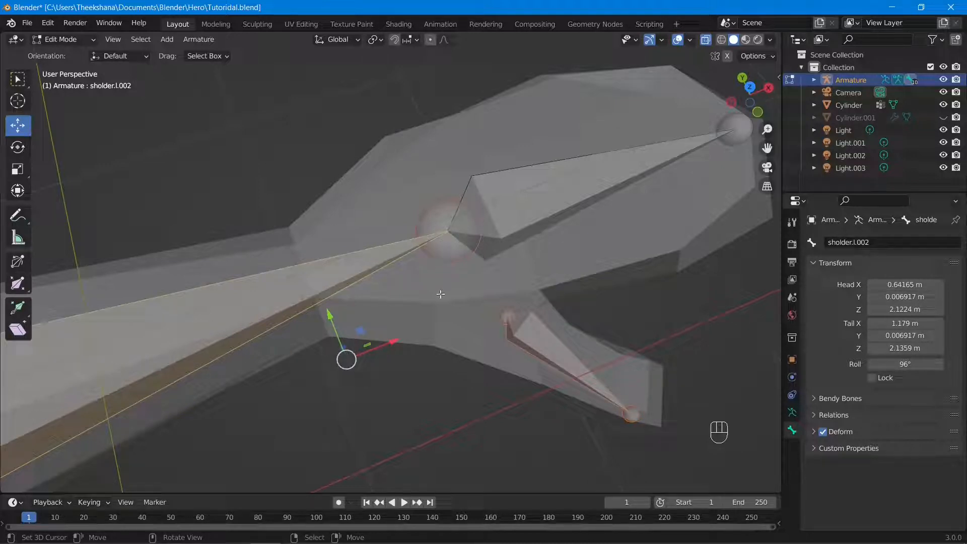
{"action": "key", "text": "ctrl+p"}
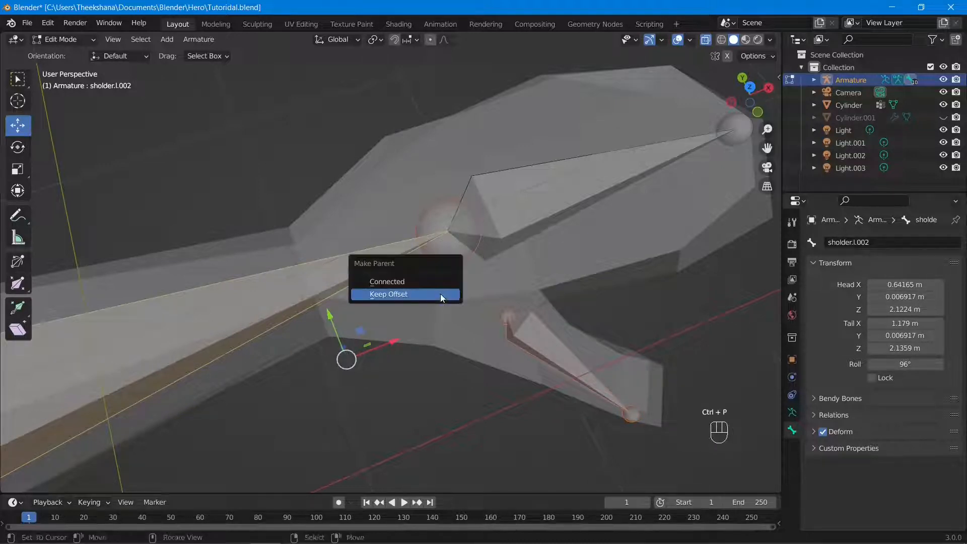
{"action": "left_click", "coordinate": [440, 294]}
Rename the upper arm bone to arm.l
{"action": "scroll", "coordinate": [438, 297], "scroll_direction": "down", "scroll_amount": 5}
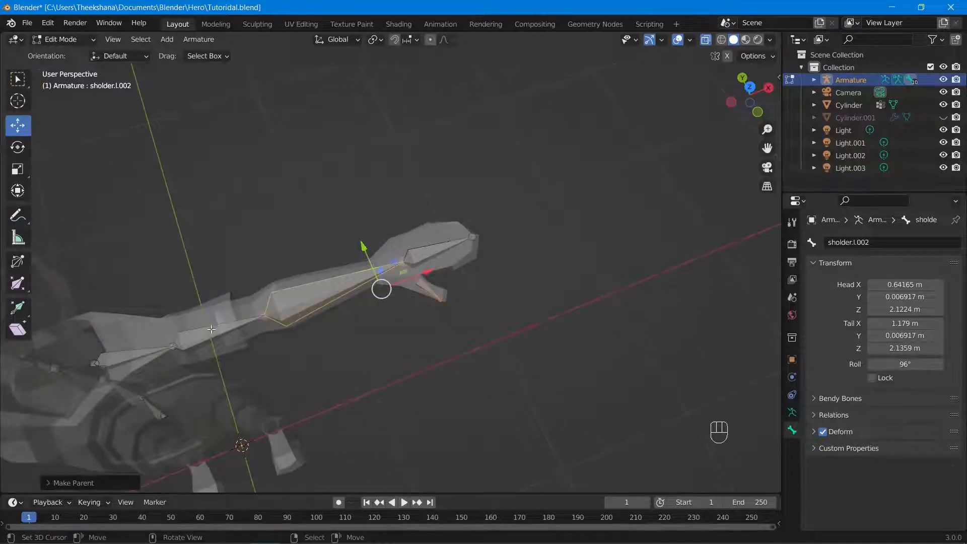
{"action": "right_click", "coordinate": [212, 332]}
{"action": "middle_click_drag", "start_coordinate": [346, 380], "coordinate": [438, 332], "text": "shift"}
{"action": "left_click", "coordinate": [895, 243]}
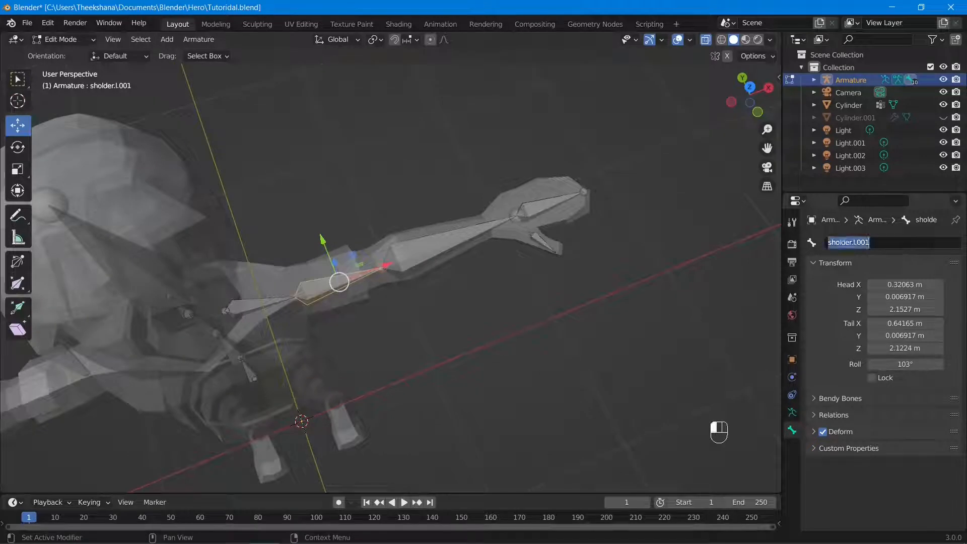
{"action": "type", "text": "arm."}
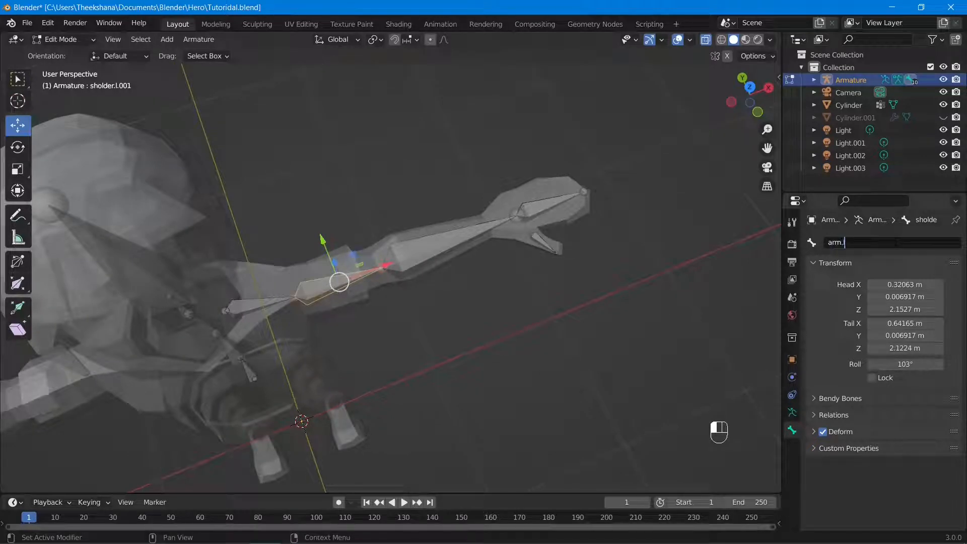
{"action": "key", "text": "Return"}
Rename the forearm bone to f_arm.l
{"action": "left_click", "coordinate": [437, 245]}
{"action": "left_click", "coordinate": [900, 243]}
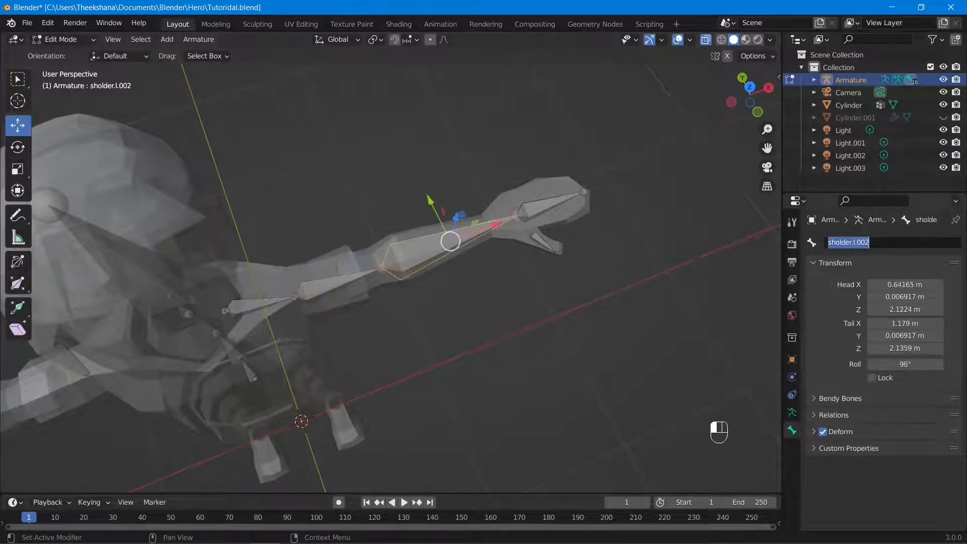
{"action": "type", "text": "ar"}
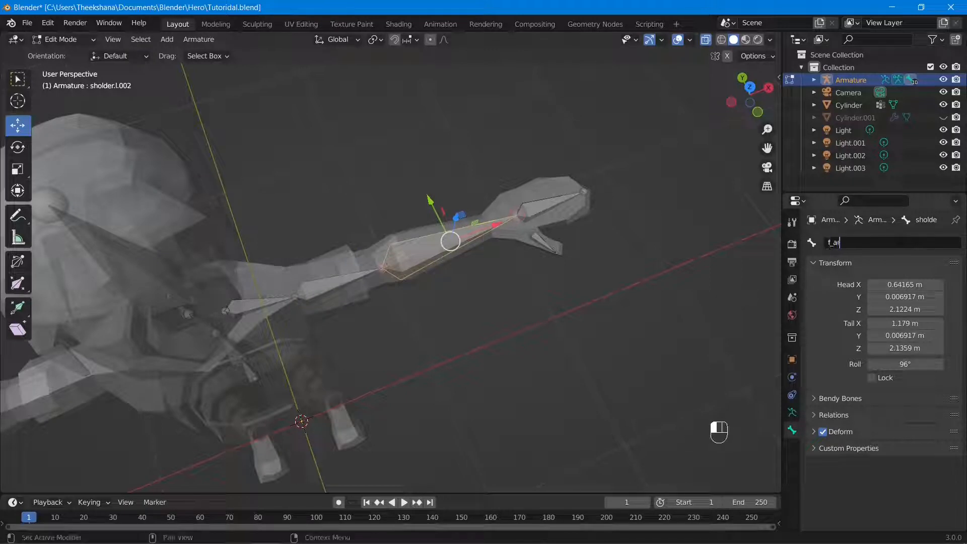
{"action": "type", "text": "m.l"}
{"action": "key", "text": "Return"}
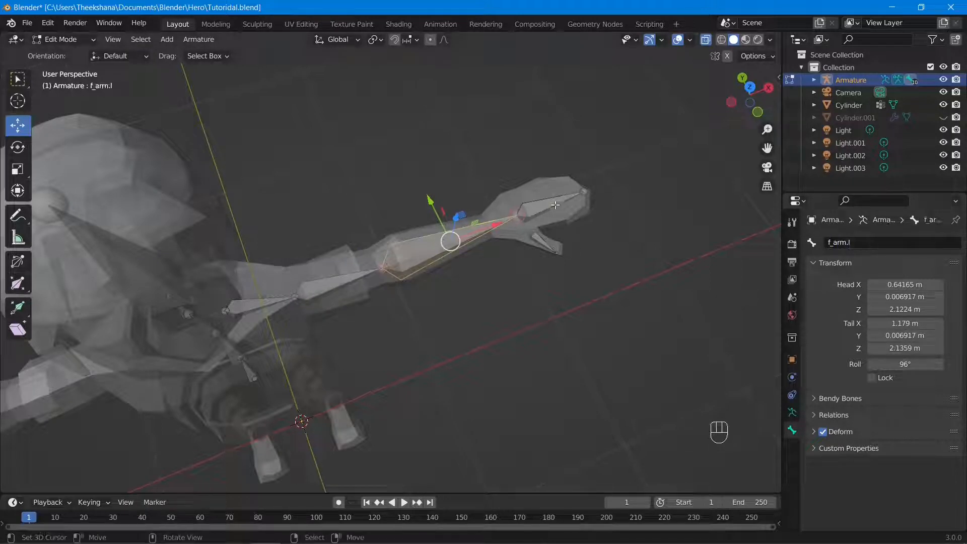
Rename the hand bone to hand.l
{"action": "left_click", "coordinate": [555, 206]}
{"action": "left_click", "coordinate": [852, 242]}
{"action": "type", "text": "hand.l"}
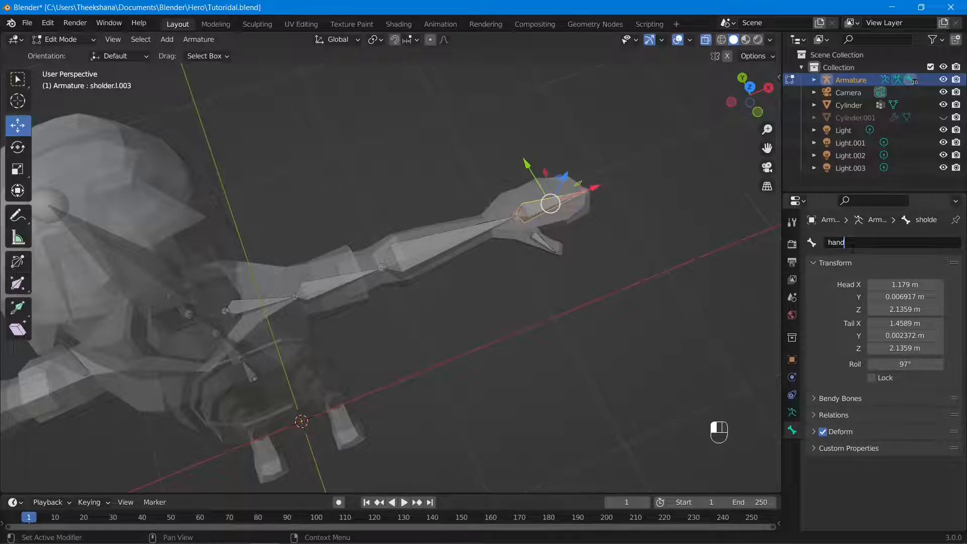
{"action": "key", "text": "Return"}
Rename the thumb bone to thumb.l
{"action": "scroll", "coordinate": [704, 238], "scroll_direction": "up", "scroll_amount": 4}
{"action": "left_click", "coordinate": [715, 217]}
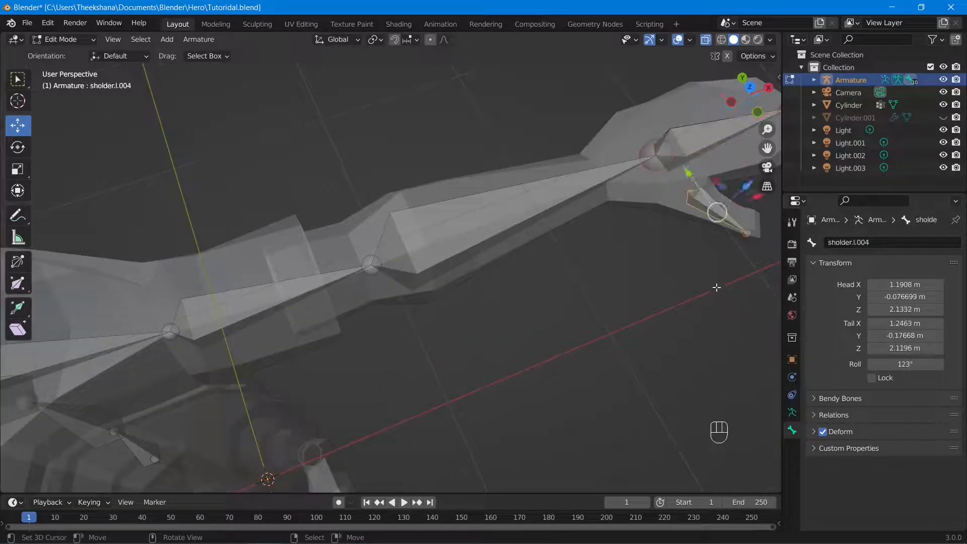
{"action": "middle_click_drag", "start_coordinate": [716, 283], "coordinate": [529, 294], "text": "shift"}
{"action": "double_click", "coordinate": [856, 242]}
{"action": "type", "text": "thumb.l"}
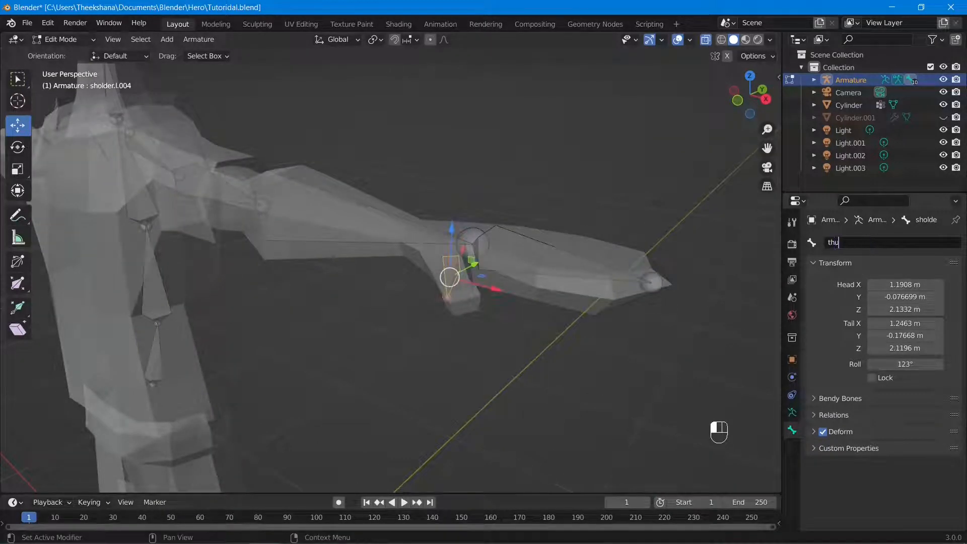
{"action": "key", "text": "Return"}
Move the thumb bone's tip slightly so it sits inside the thumb mesh, and save the file
{"action": "right_click_drag", "start_coordinate": [448, 299], "coordinate": [462, 299]}
{"action": "scroll", "coordinate": [495, 256], "scroll_direction": "up", "scroll_amount": 1}
{"action": "middle_click_drag", "start_coordinate": [508, 250], "coordinate": [485, 285]}
{"action": "scroll", "coordinate": [485, 285], "scroll_direction": "down", "scroll_amount": 7}
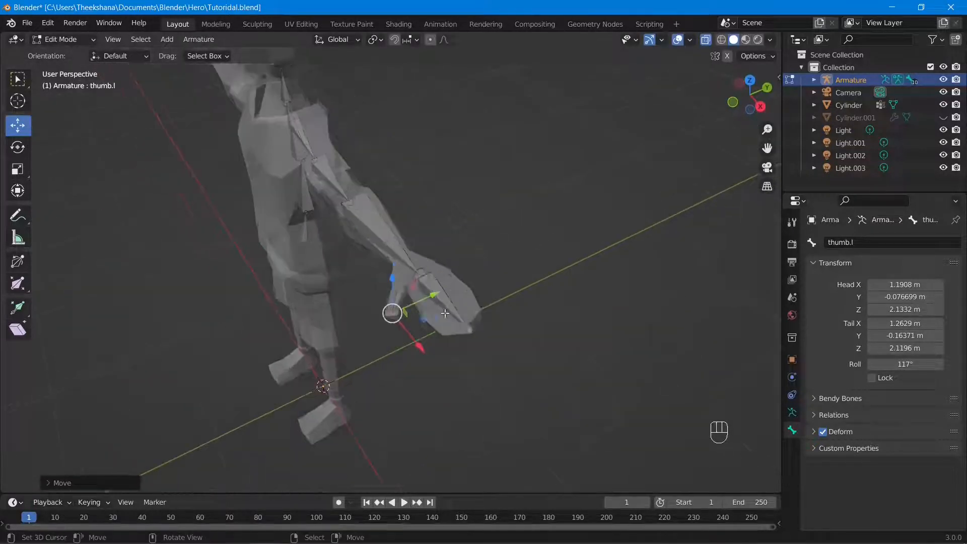
{"action": "middle_click_drag", "start_coordinate": [419, 328], "coordinate": [462, 319]}
{"action": "key", "text": "ctrl+s"}
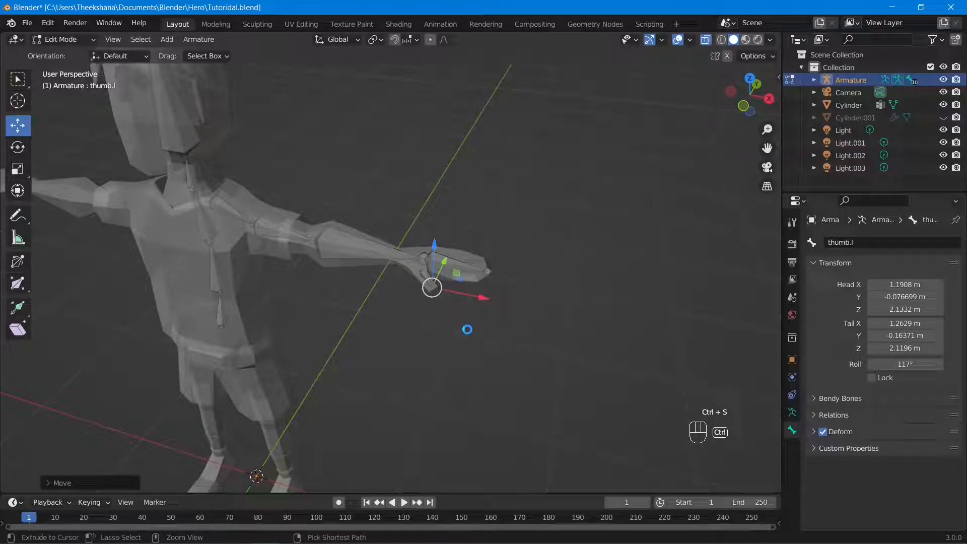
In the front view, duplicate the spine2 bone and place the copy about 0.27 m lower, just beside the lowest spine bone
{"action": "key", "text": "KP_1"}
{"action": "scroll", "coordinate": [445, 369], "scroll_direction": "down", "scroll_amount": 3}
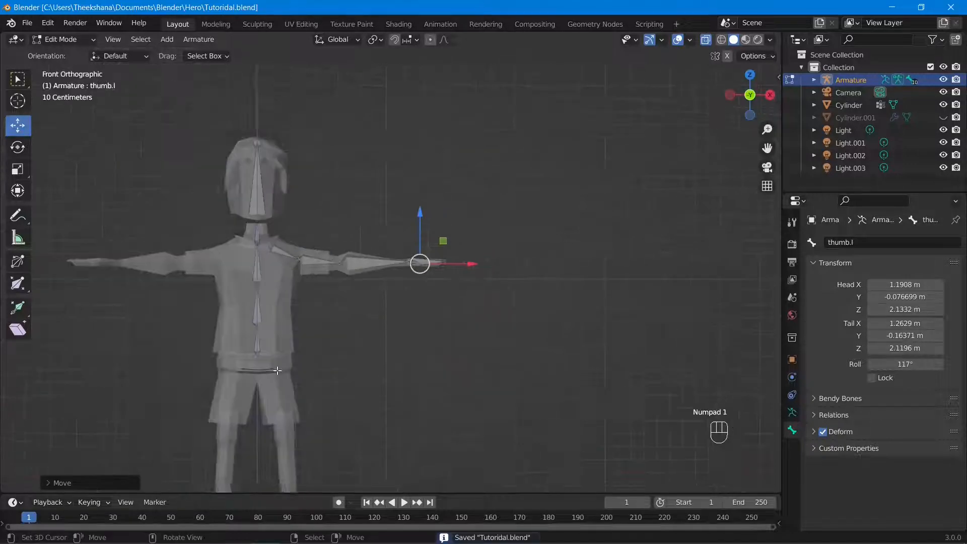
{"action": "middle_click_drag", "start_coordinate": [445, 369], "coordinate": [484, 309], "text": "shift"}
{"action": "scroll", "coordinate": [311, 360], "scroll_direction": "up", "scroll_amount": 5}
{"action": "middle_click_drag", "start_coordinate": [265, 335], "coordinate": [388, 262], "text": "shift"}
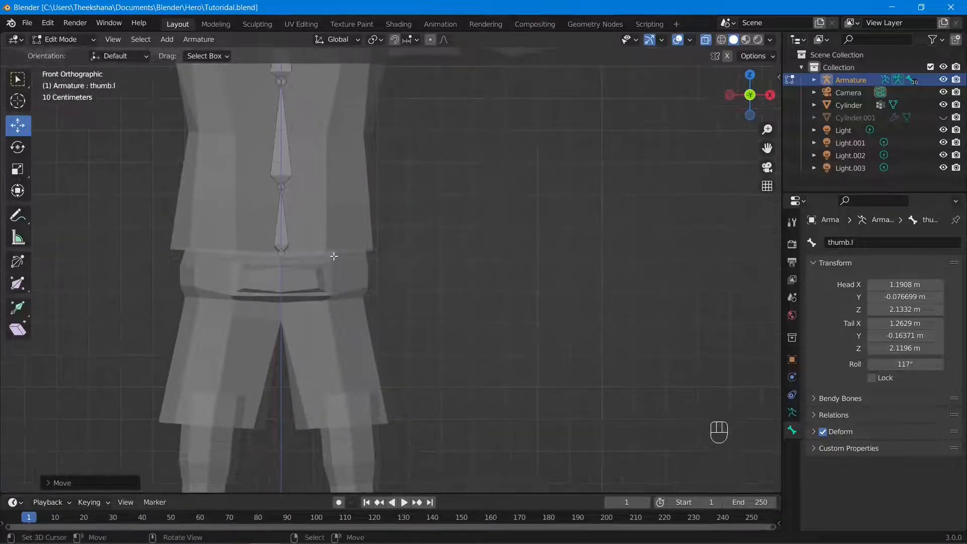
{"action": "left_click", "coordinate": [272, 165]}
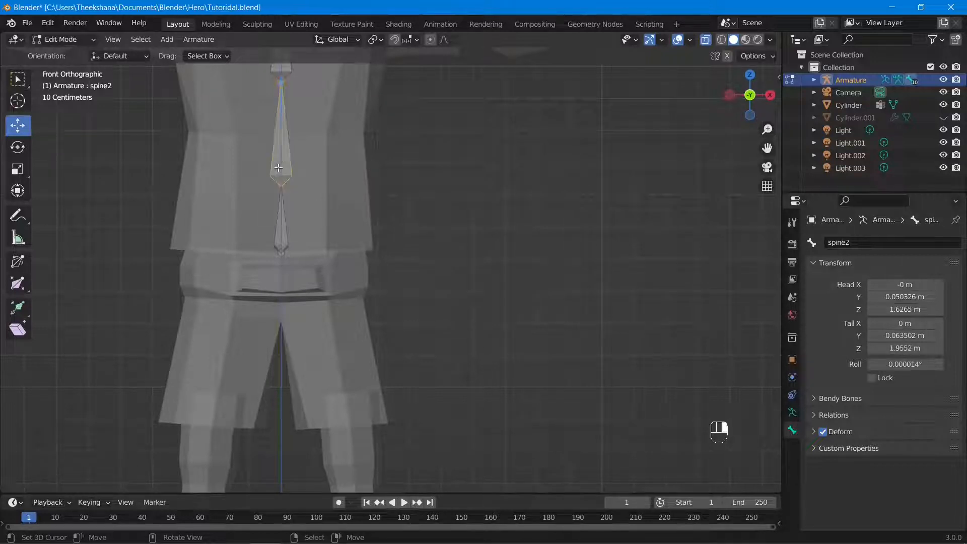
{"action": "key", "text": "shift+d"}
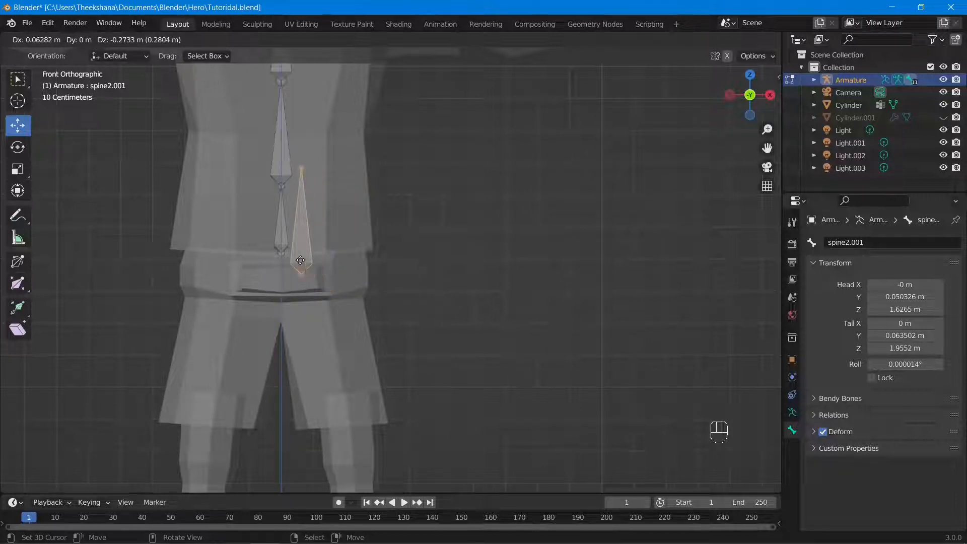
{"action": "left_click", "coordinate": [297, 258]}
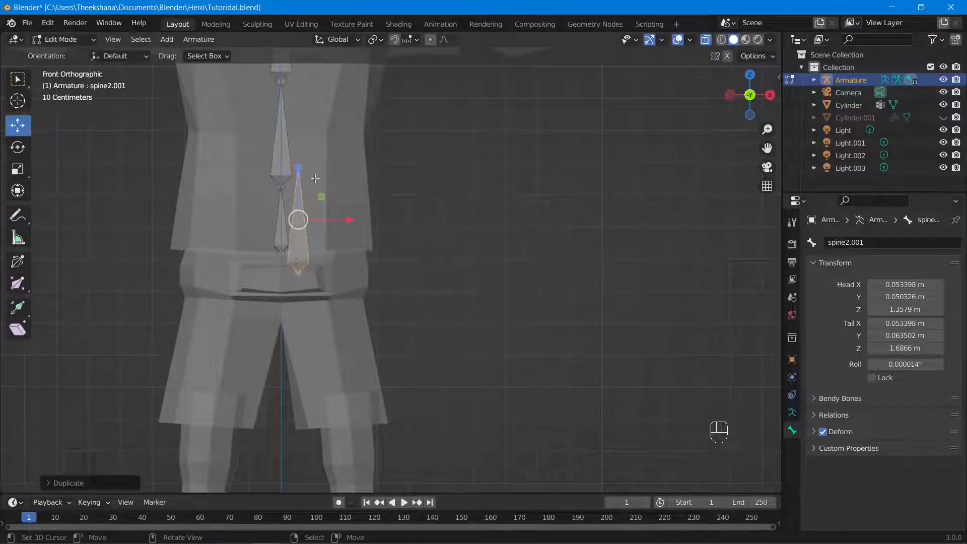
Move the duplicated bone's tip down to the top of the leg, at about X 0.15 m, Z 1.29 m
{"action": "left_click", "coordinate": [298, 167]}
{"action": "key", "text": "g"}
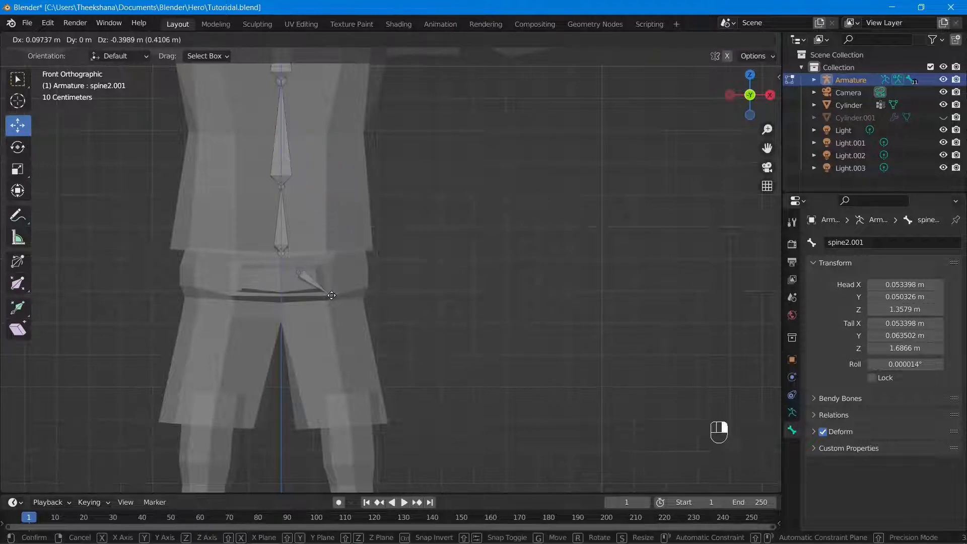
{"action": "left_click", "coordinate": [331, 295]}
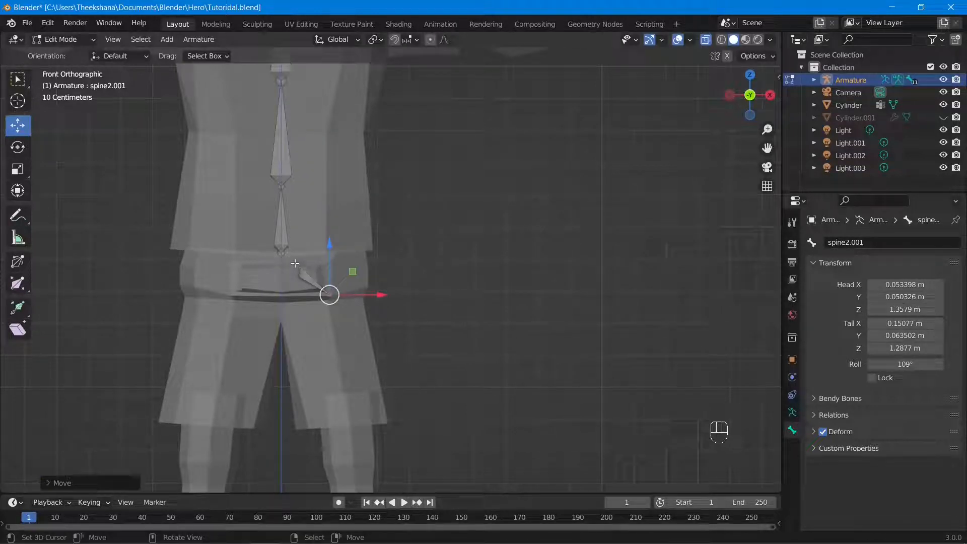
Move the duplicated bone's base close to the bottom of the spine, at about X 0.02 m, Z 1.39 m
{"action": "scroll", "coordinate": [294, 262], "scroll_direction": "up", "scroll_amount": 5}
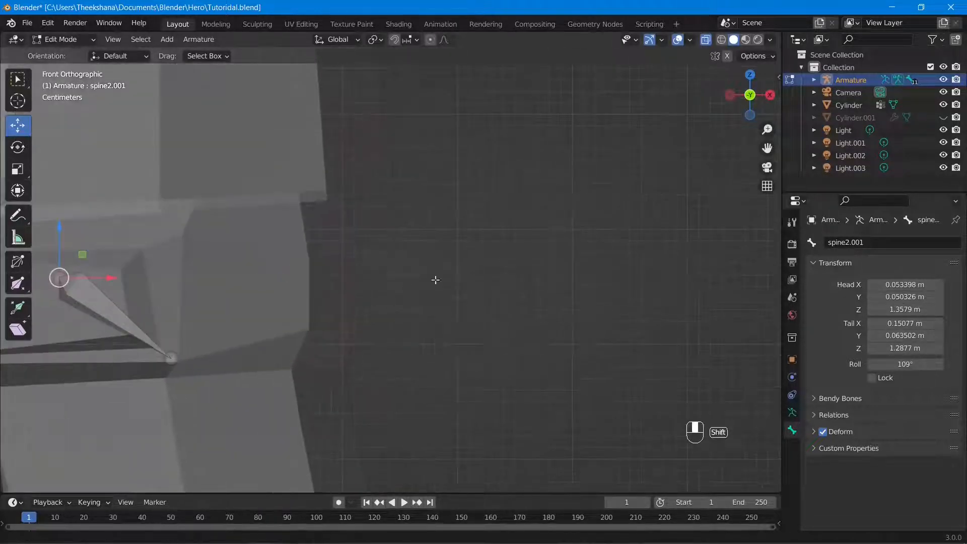
{"action": "middle_click_drag", "start_coordinate": [436, 277], "coordinate": [508, 280], "text": "shift"}
{"action": "scroll", "coordinate": [290, 279], "scroll_direction": "up", "scroll_amount": 1}
{"action": "middle_click_drag", "start_coordinate": [288, 283], "coordinate": [369, 302], "text": "shift"}
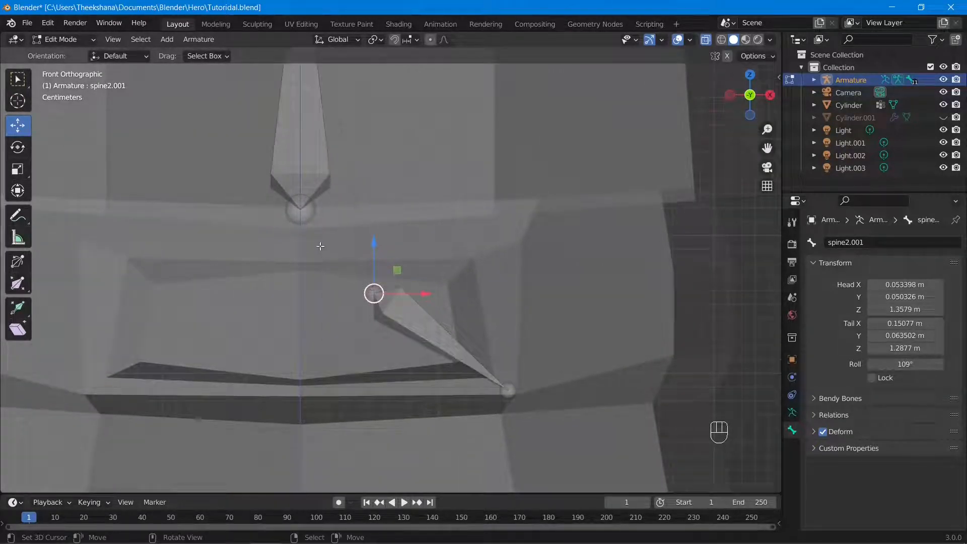
{"action": "key", "text": "g"}
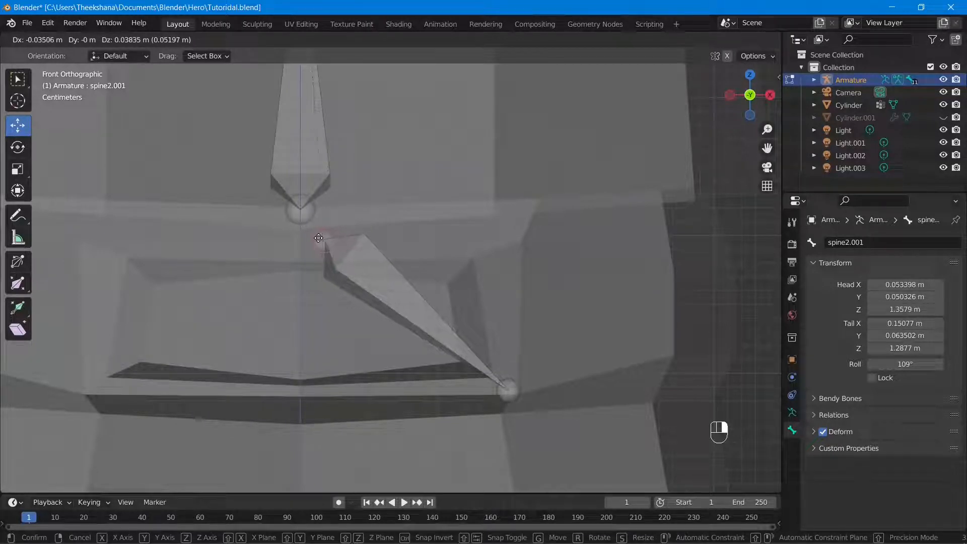
{"action": "left_click", "coordinate": [325, 243]}
{"action": "scroll", "coordinate": [323, 243], "scroll_direction": "down", "scroll_amount": 3}
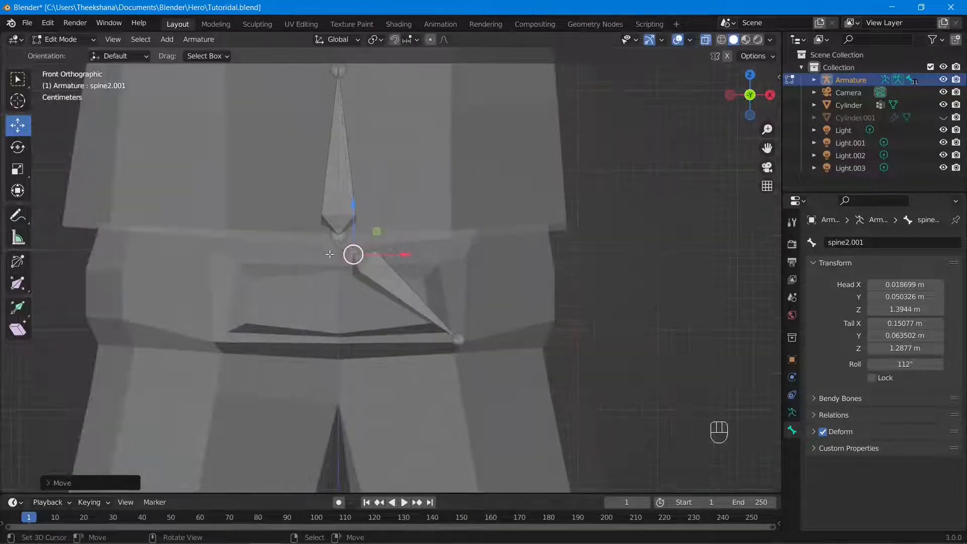
Rename the new hip bone to pelvis.l
{"action": "left_click", "coordinate": [413, 291]}
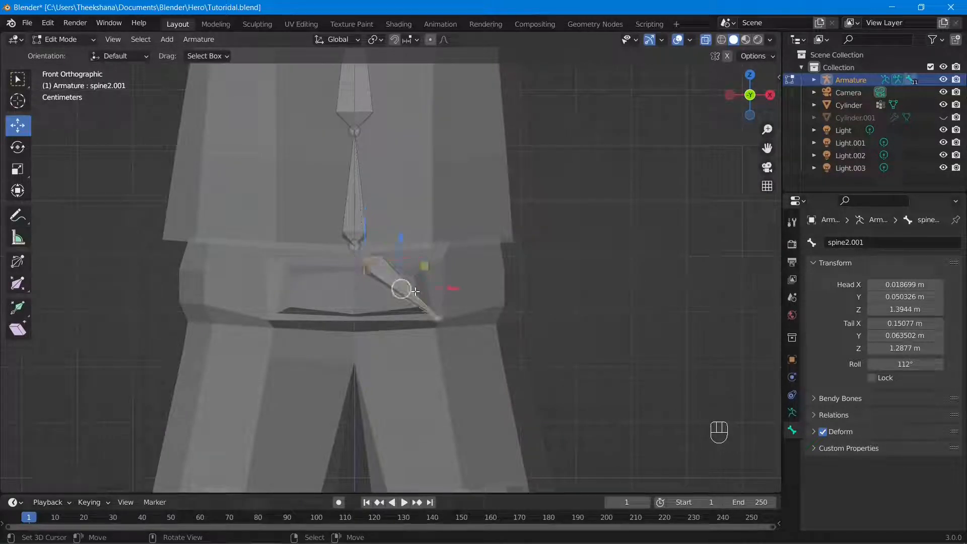
{"action": "double_click", "coordinate": [901, 237]}
{"action": "type", "text": "pelvis"}
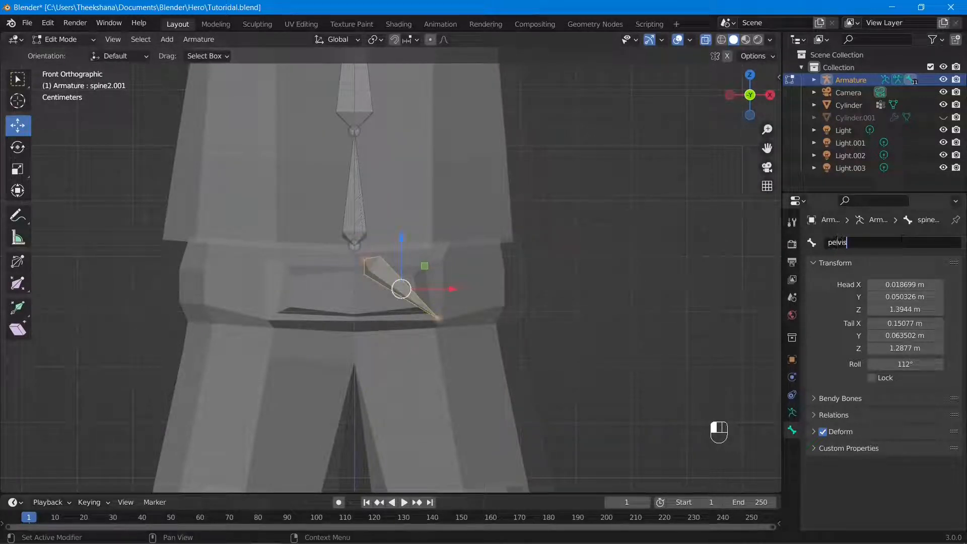
{"action": "key", "text": "Return"}
{"action": "scroll", "coordinate": [475, 309], "scroll_direction": "down", "scroll_amount": 2}
{"action": "middle_click_drag", "start_coordinate": [475, 309], "coordinate": [445, 240], "text": "shift"}
{"action": "left_click", "coordinate": [925, 244]}
{"action": "left_click", "coordinate": [925, 245]}
{"action": "type", "text": ".l"}
{"action": "key", "text": "Return"}
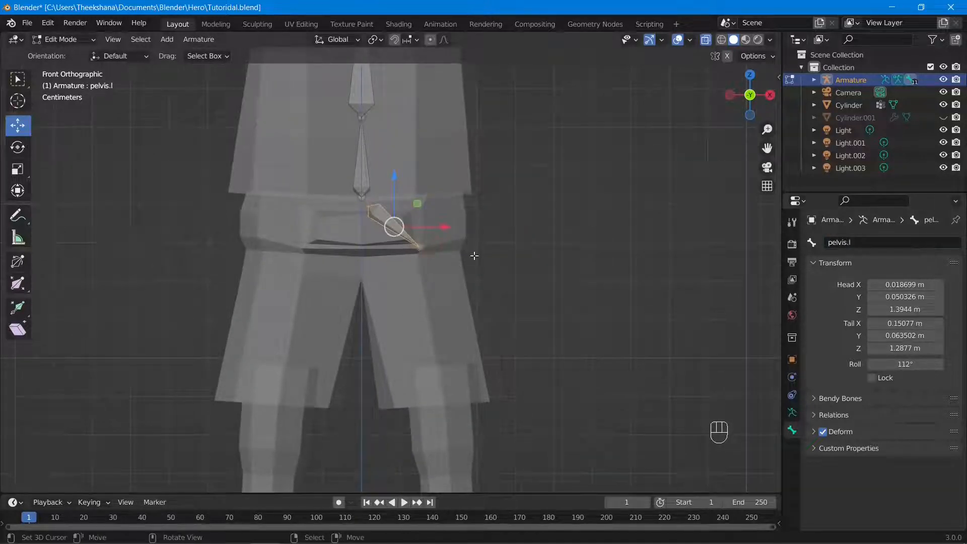
Extrude a thigh bone from the pelvis bone's tip down to the knee, ending at about X 0.22 m, Z 0.76 m
{"action": "left_click", "coordinate": [419, 247]}
{"action": "scroll", "coordinate": [509, 248], "scroll_direction": "down", "scroll_amount": 2}
{"action": "key", "text": "e"}
{"action": "left_click", "coordinate": [436, 378]}
{"action": "scroll", "coordinate": [443, 353], "scroll_direction": "down", "scroll_amount": 2}
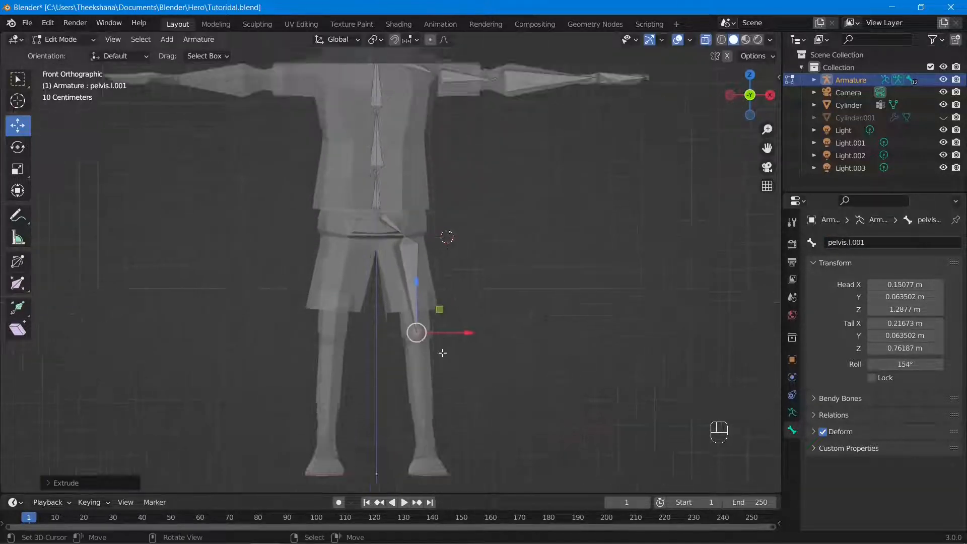
In the right side view, move the pelvis and thigh bones together about 0.06 m forward along Y to centre them in the leg
{"action": "scroll", "coordinate": [446, 352], "scroll_direction": "up", "scroll_amount": 5}
{"action": "middle_click_drag", "start_coordinate": [448, 353], "coordinate": [333, 358]}
{"action": "key", "text": "KP_3"}
{"action": "right_click", "coordinate": [433, 282]}
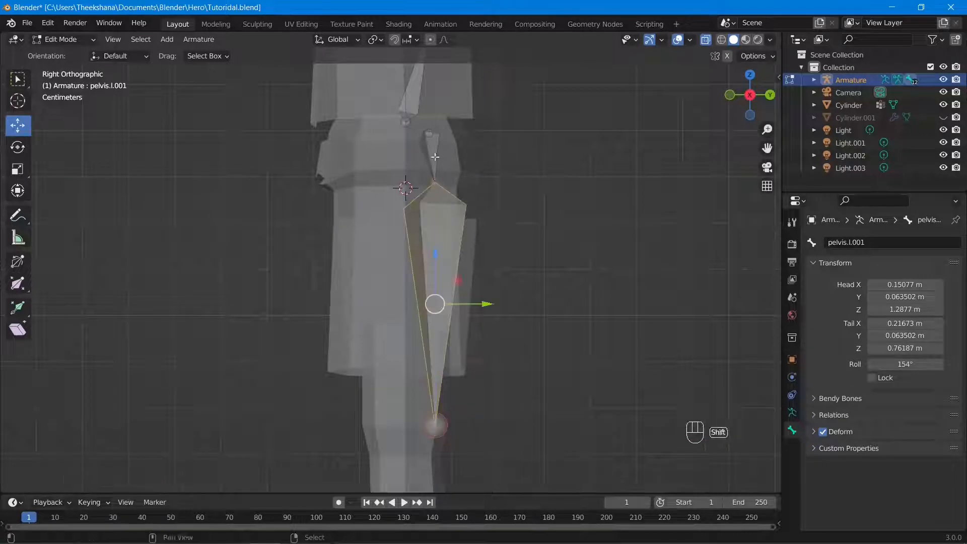
{"action": "right_click", "coordinate": [435, 157], "text": "shift"}
{"action": "left_click_drag", "start_coordinate": [486, 245], "coordinate": [457, 242]}
{"action": "middle_click_drag", "start_coordinate": [453, 236], "coordinate": [490, 293]}
{"action": "middle_click_drag", "start_coordinate": [366, 184], "coordinate": [464, 189]}
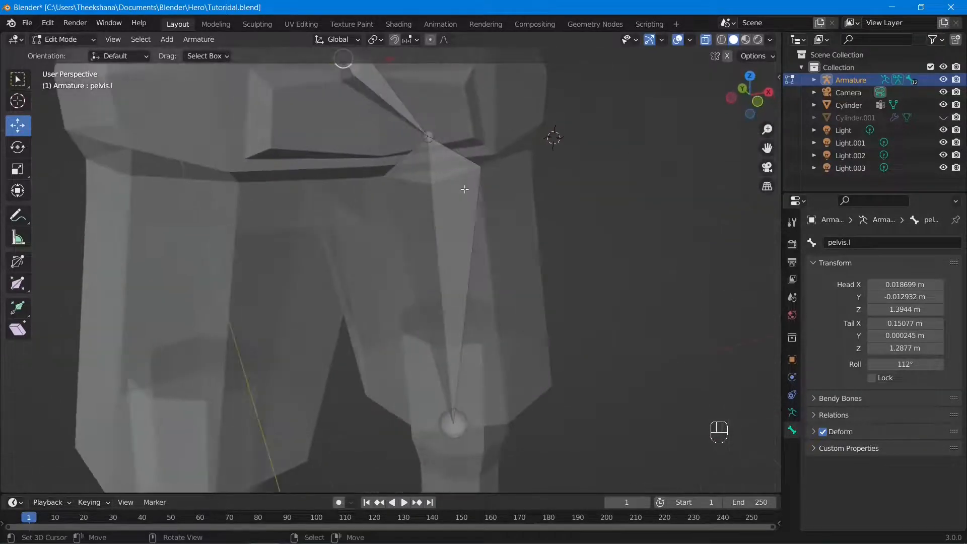
{"action": "scroll", "coordinate": [462, 192], "scroll_direction": "down", "scroll_amount": 6}
Extrude a shin bone from the knee joint down to the ankle in the right side view, ending at about Z 0.11 m
{"action": "key", "text": "KP_1"}
{"action": "right_click", "coordinate": [416, 332]}
{"action": "key", "text": "KP_3"}
{"action": "key", "text": "KP_Decimal"}
{"action": "key", "text": "e"}
{"action": "left_click", "coordinate": [387, 424]}
{"action": "scroll", "coordinate": [390, 425], "scroll_direction": "up", "scroll_amount": 2}
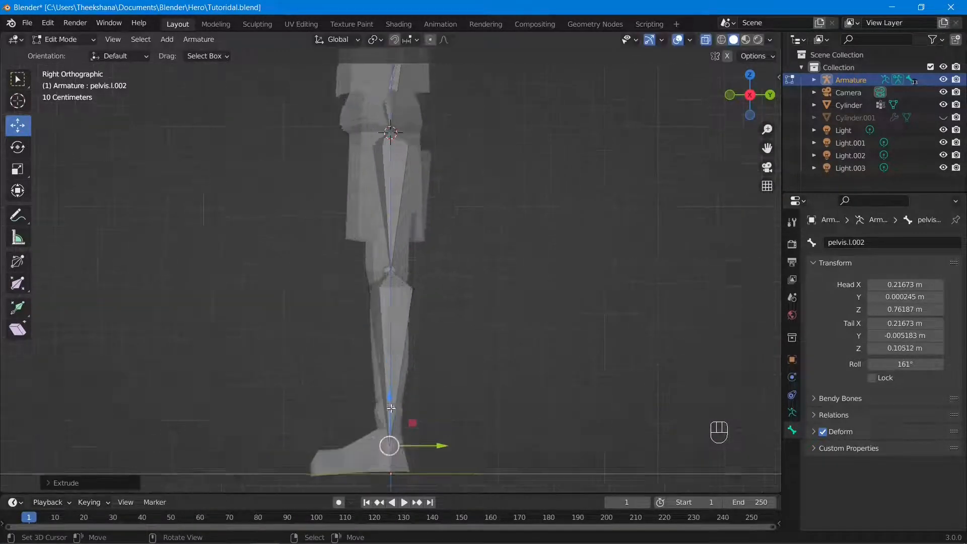
Extrude a foot bone from the ankle to about Y -0.16 m, Z 0.04 m, and a toe bone onward to about Y -0.31 m
{"action": "middle_click_drag", "start_coordinate": [395, 428], "coordinate": [429, 292], "text": "shift"}
{"action": "scroll", "coordinate": [429, 327], "scroll_direction": "up", "scroll_amount": 4}
{"action": "key", "text": "e"}
{"action": "left_click", "coordinate": [335, 361]}
{"action": "key", "text": "e"}
{"action": "left_click", "coordinate": [225, 361]}
Move the ankle, ball and toe-tip joints together along X to about 0.28 m so the bones sit inside the foot
{"action": "middle_click_drag", "start_coordinate": [414, 353], "coordinate": [529, 370]}
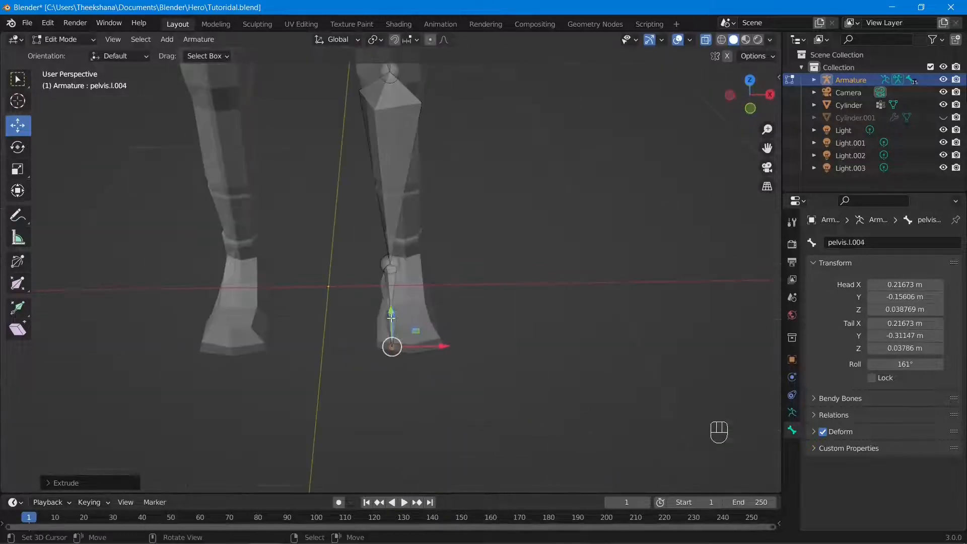
{"action": "right_click", "coordinate": [391, 300]}
{"action": "right_click", "coordinate": [391, 334], "text": "shift"}
{"action": "left_click_drag", "start_coordinate": [434, 303], "coordinate": [455, 302]}
In the right side view, move the knee joint forward along Y to about -0.028 m to give the leg a slight bend
{"action": "scroll", "coordinate": [479, 292], "scroll_direction": "down", "scroll_amount": 4}
{"action": "middle_click_drag", "start_coordinate": [511, 277], "coordinate": [468, 299]}
{"action": "middle_click_drag", "start_coordinate": [355, 298], "coordinate": [297, 278]}
{"action": "key", "text": "KP_3"}
{"action": "scroll", "coordinate": [362, 252], "scroll_direction": "up", "scroll_amount": 2}
{"action": "middle_click_drag", "start_coordinate": [412, 228], "coordinate": [343, 275], "text": "shift"}
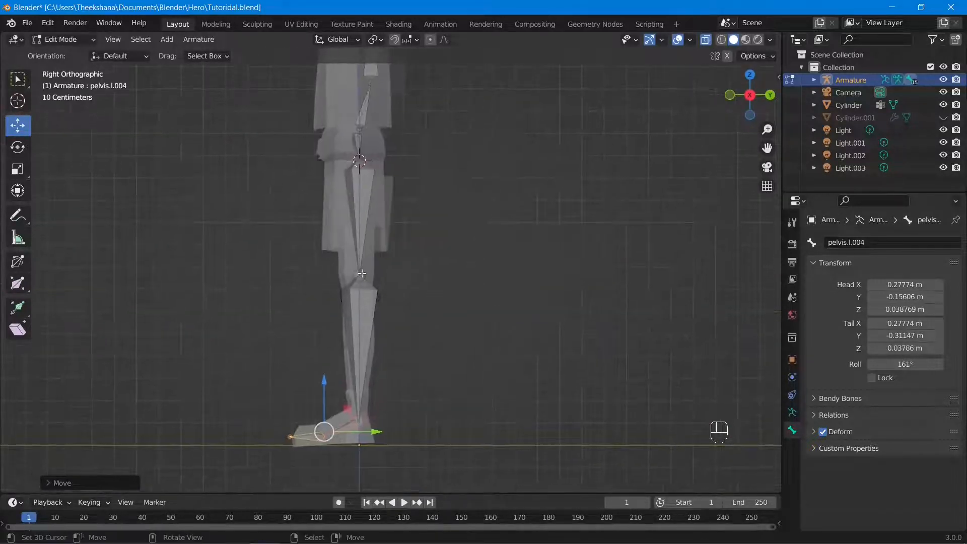
{"action": "scroll", "coordinate": [340, 276], "scroll_direction": "up", "scroll_amount": 2}
{"action": "left_click", "coordinate": [360, 278]}
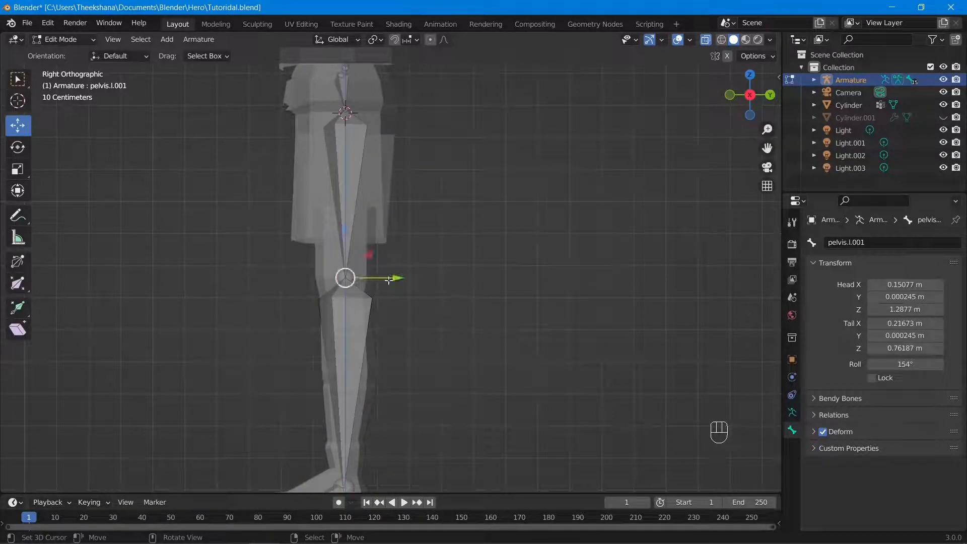
{"action": "key", "text": "g"}
{"action": "key", "text": "y"}
{"action": "left_click", "coordinate": [385, 277]}
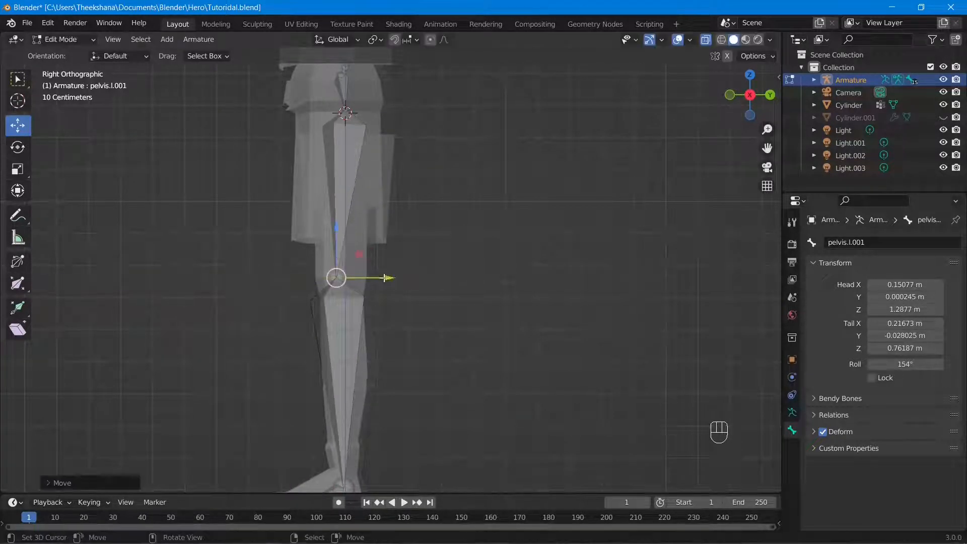
Rename the thigh bone to u_leg.l
{"action": "middle_click_drag", "start_coordinate": [385, 277], "coordinate": [352, 332]}
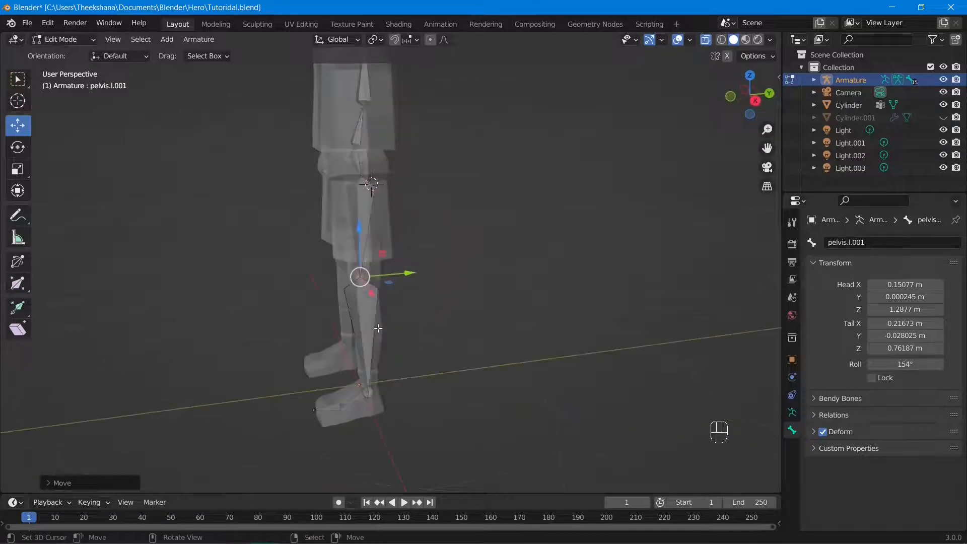
{"action": "key", "text": "KP_1"}
{"action": "scroll", "coordinate": [377, 195], "scroll_direction": "up", "scroll_amount": 1}
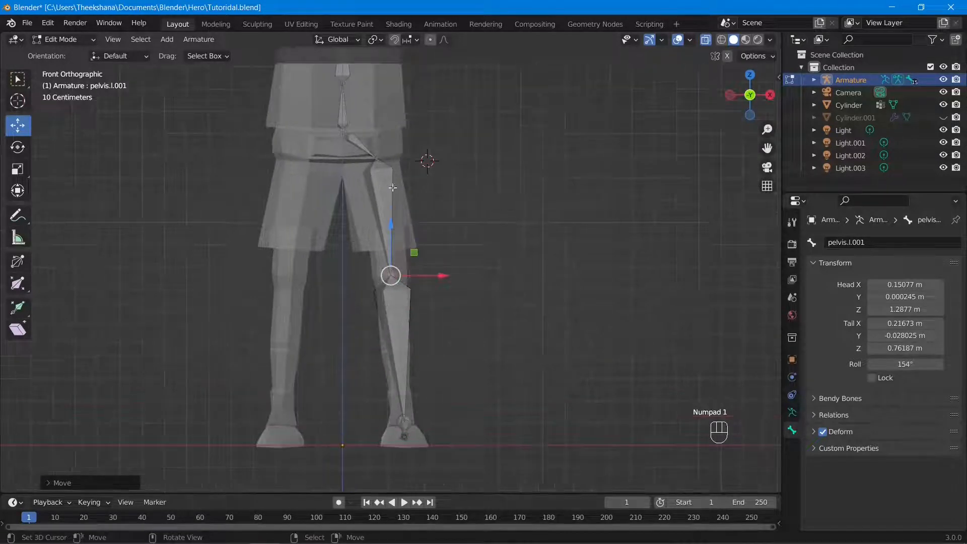
{"action": "left_click", "coordinate": [388, 179]}
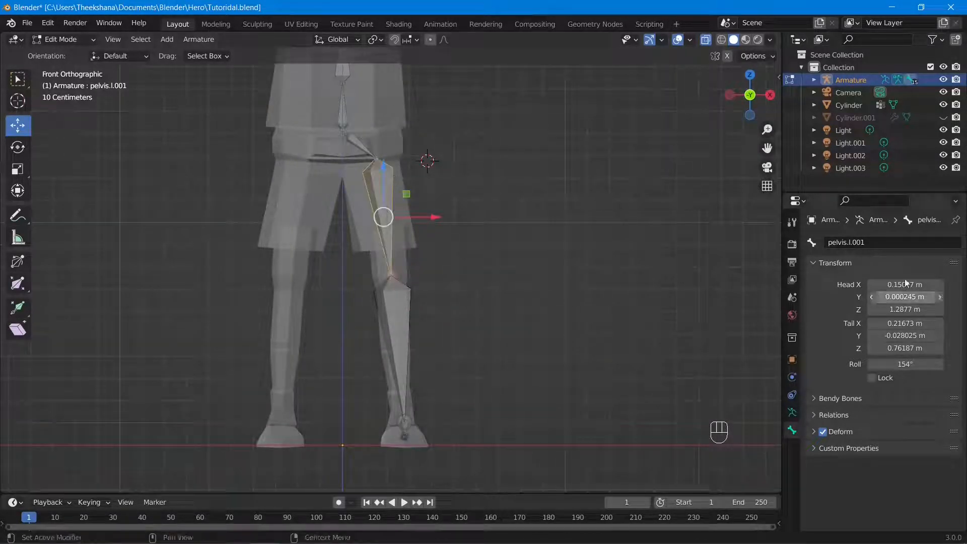
{"action": "left_click", "coordinate": [889, 242]}
{"action": "type", "text": "u."}
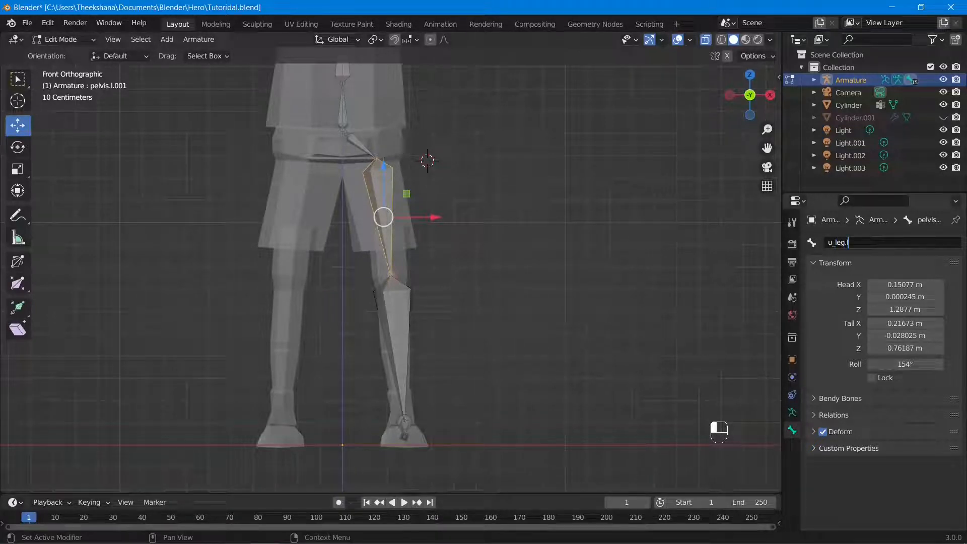
{"action": "key", "text": "Return"}
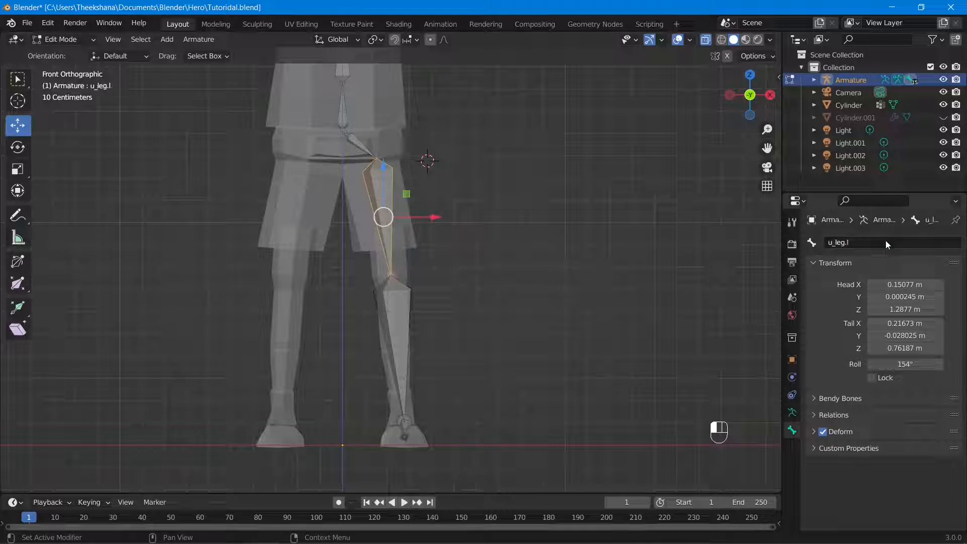
Rename the shin bone to l_leg.l
{"action": "right_click", "coordinate": [403, 301]}
{"action": "left_click", "coordinate": [915, 242]}
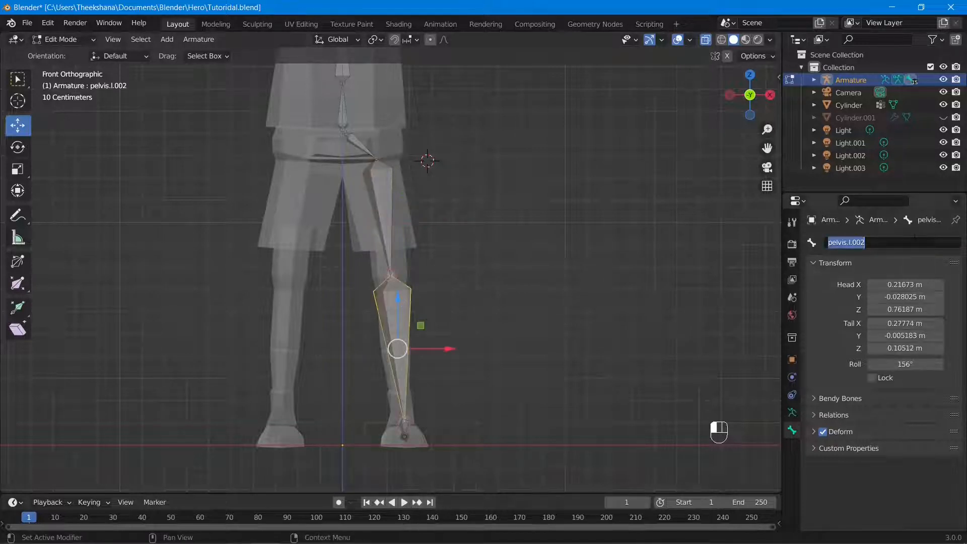
{"action": "type", "text": "l_leg."}
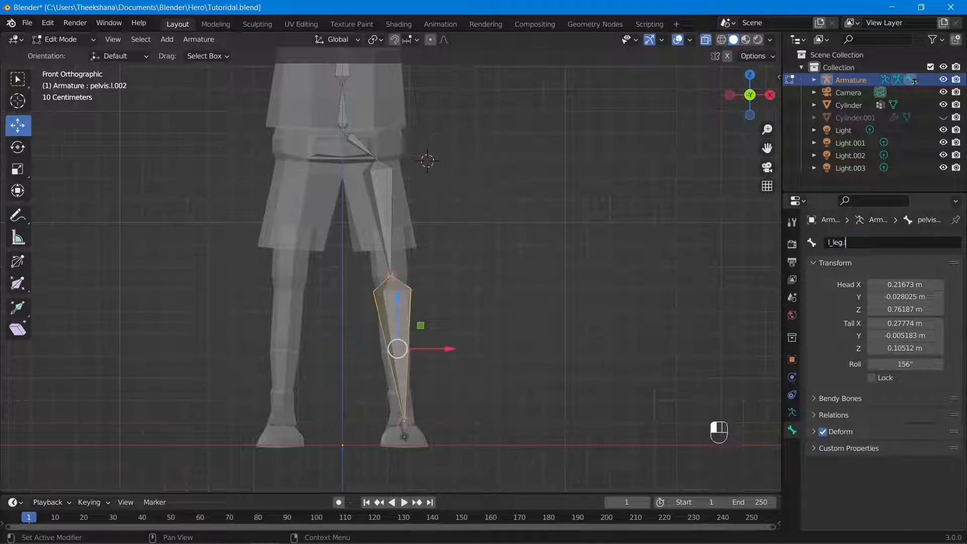
{"action": "key", "text": "Return"}
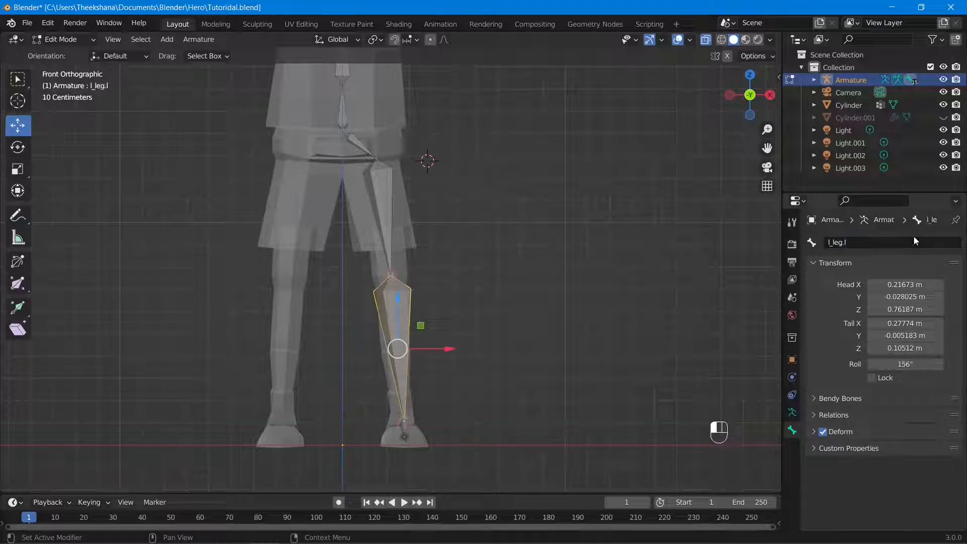
Rename the bone running from the ankle to the ball of the foot to foot.l
{"action": "middle_click_drag", "start_coordinate": [470, 388], "coordinate": [425, 406]}
{"action": "middle_click_drag", "start_coordinate": [462, 373], "coordinate": [484, 346], "text": "shift"}
{"action": "scroll", "coordinate": [518, 422], "scroll_direction": "up", "scroll_amount": 4}
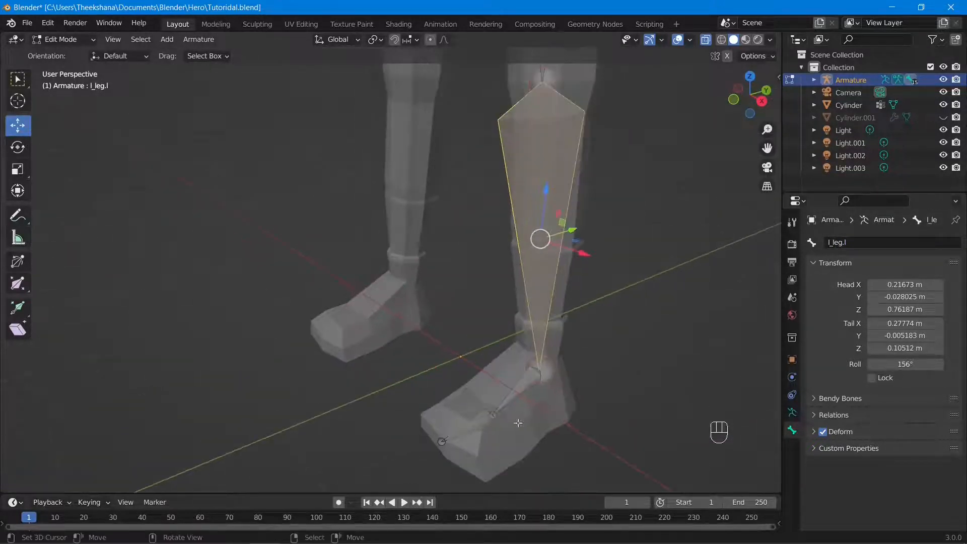
{"action": "left_click", "coordinate": [526, 393]}
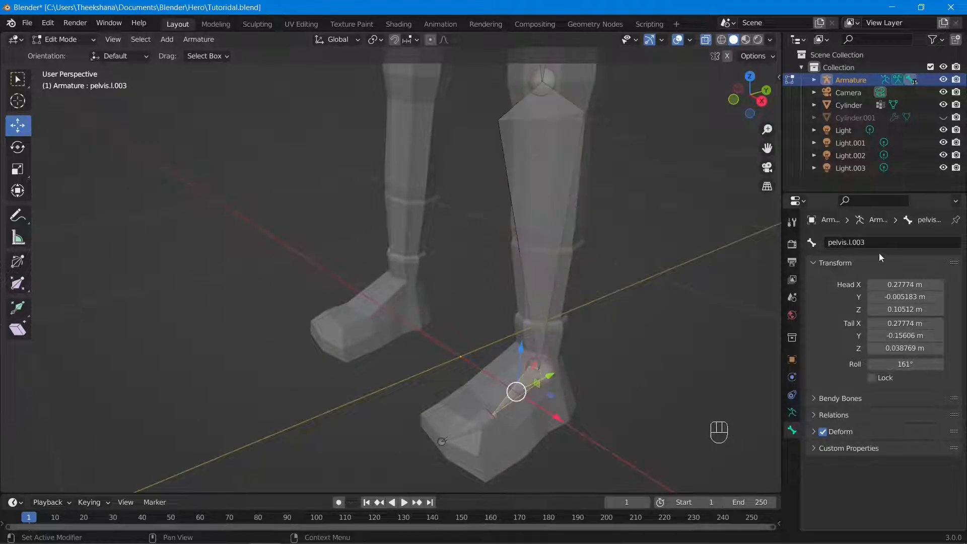
{"action": "double_click", "coordinate": [846, 242]}
{"action": "type", "text": "foot.l"}
{"action": "key", "text": "Return"}
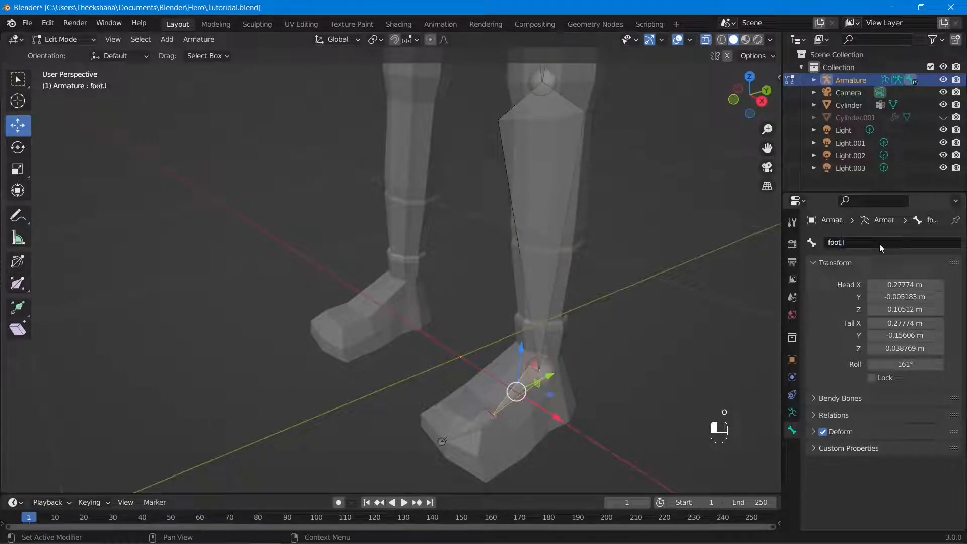
Rename the bone at the front of the foot to toe.l
{"action": "left_click", "coordinate": [473, 434]}
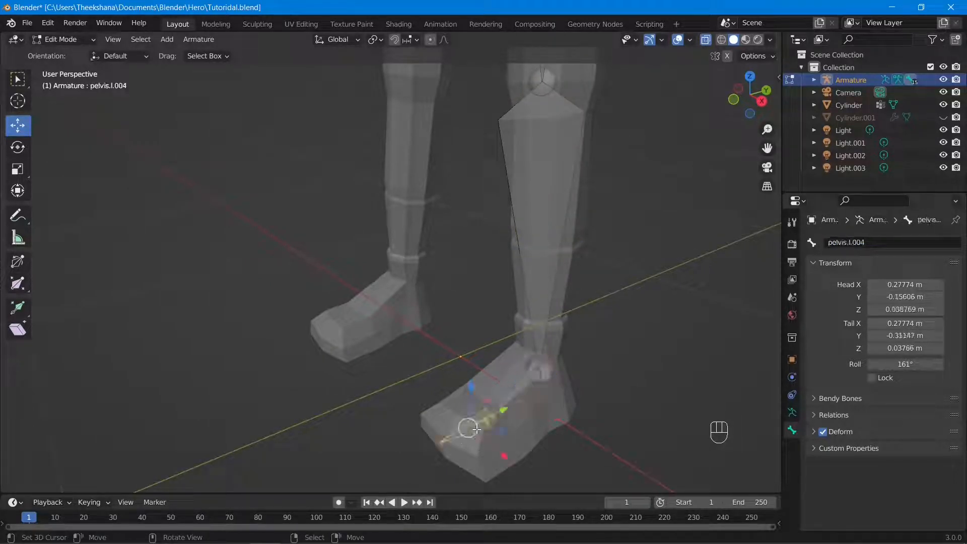
{"action": "double_click", "coordinate": [846, 242]}
{"action": "type", "text": "toe.l"}
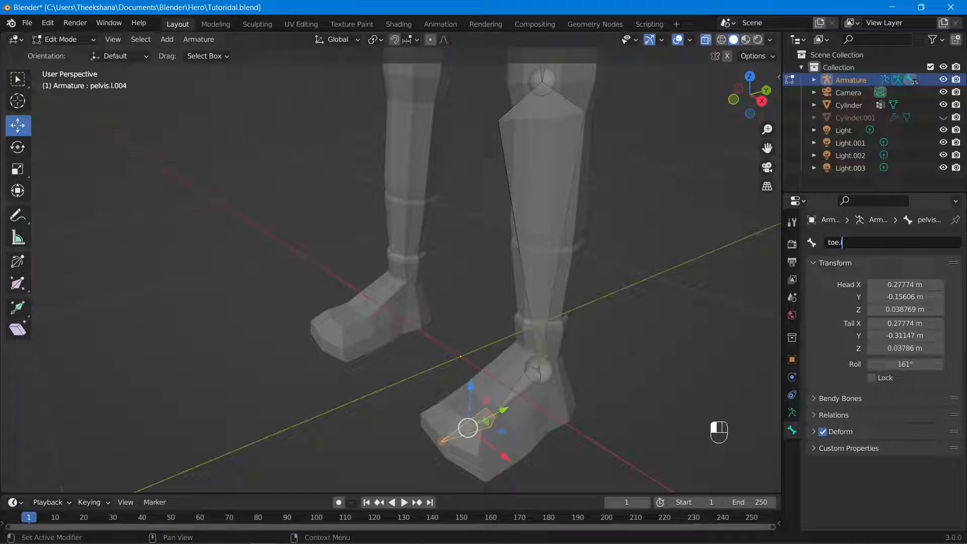
{"action": "key", "text": "Return"}
Select all bones of the armature and symmetrize them to create the opposite arm and leg bones
{"action": "key", "text": "KP_1"}
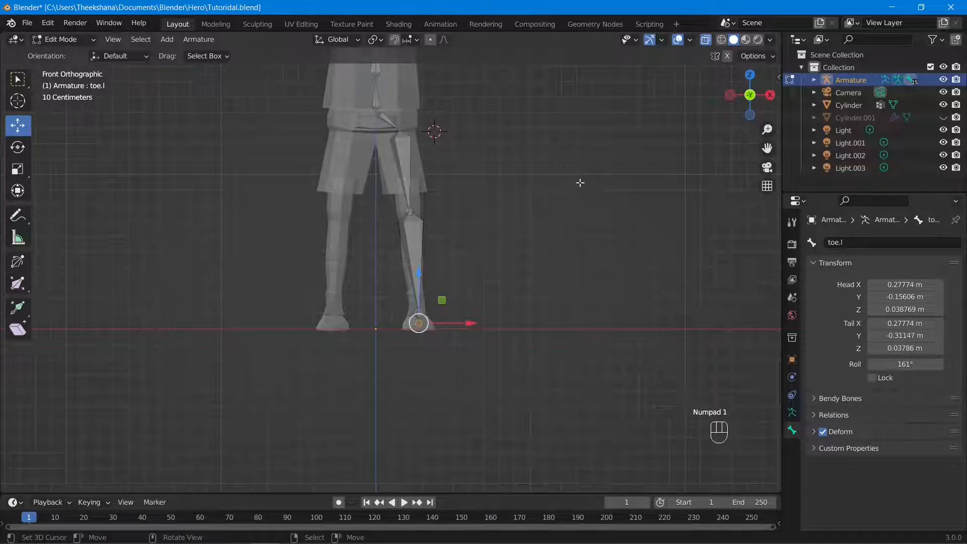
{"action": "scroll", "coordinate": [579, 182], "scroll_direction": "down", "scroll_amount": 1}
{"action": "middle_click_drag", "start_coordinate": [563, 214], "coordinate": [552, 294], "text": "shift"}
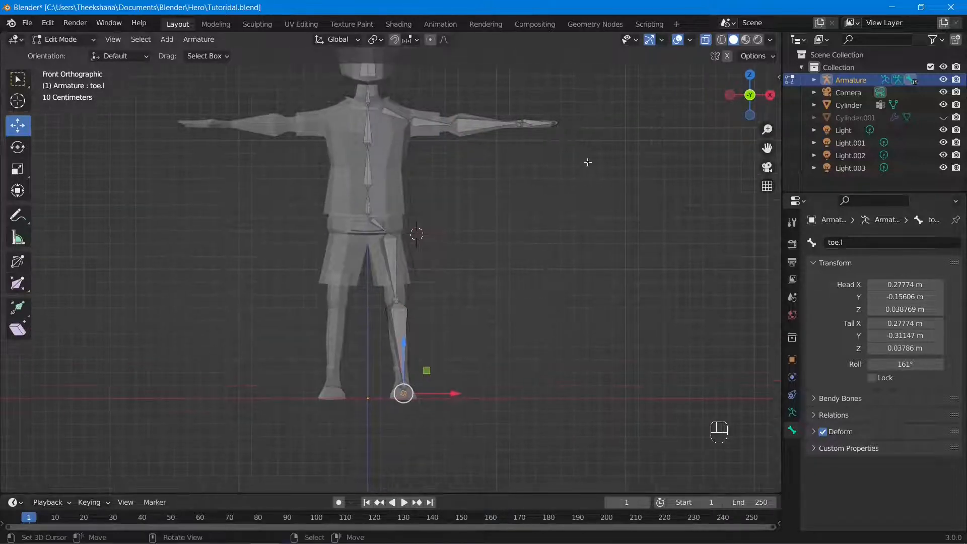
{"action": "scroll", "coordinate": [400, 96], "scroll_direction": "down", "scroll_amount": 2}
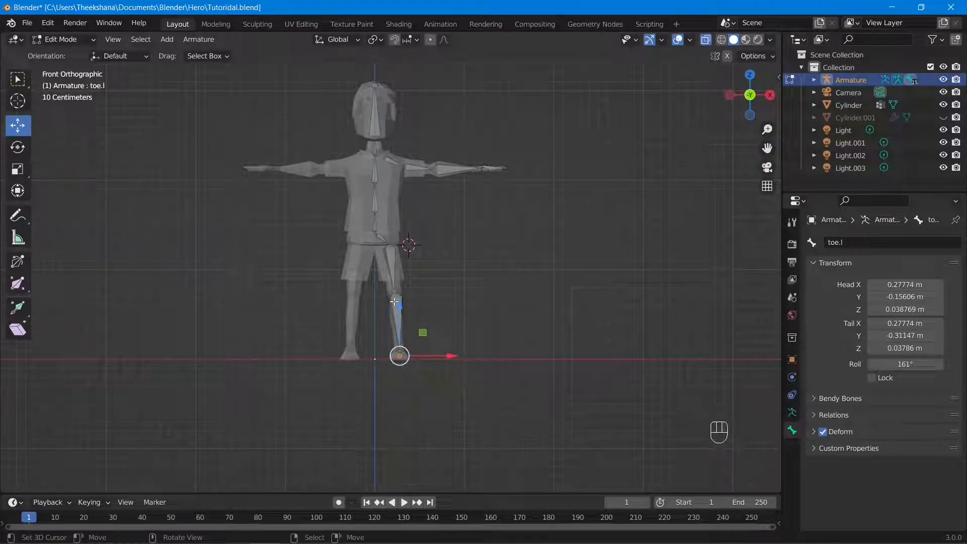
{"action": "key", "text": "a"}
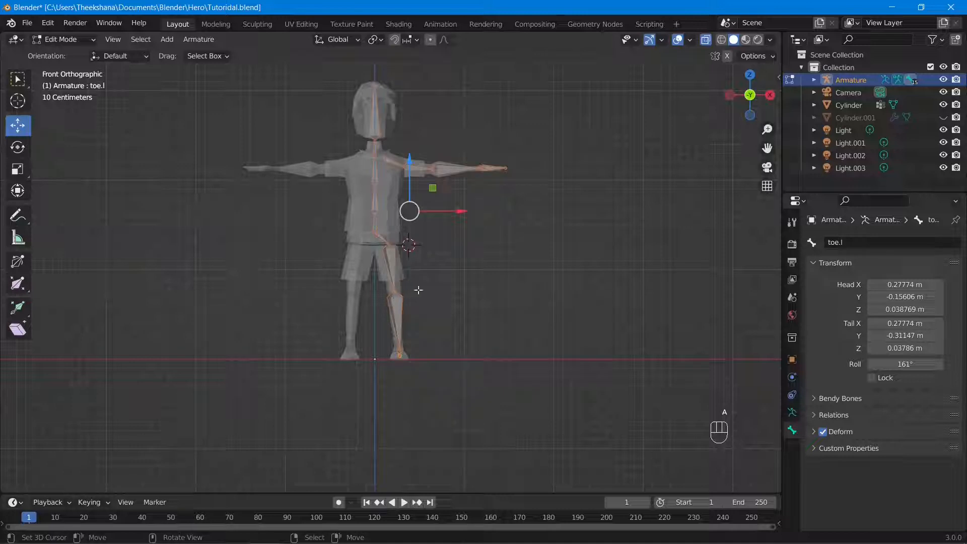
{"action": "left_click", "coordinate": [199, 40]}
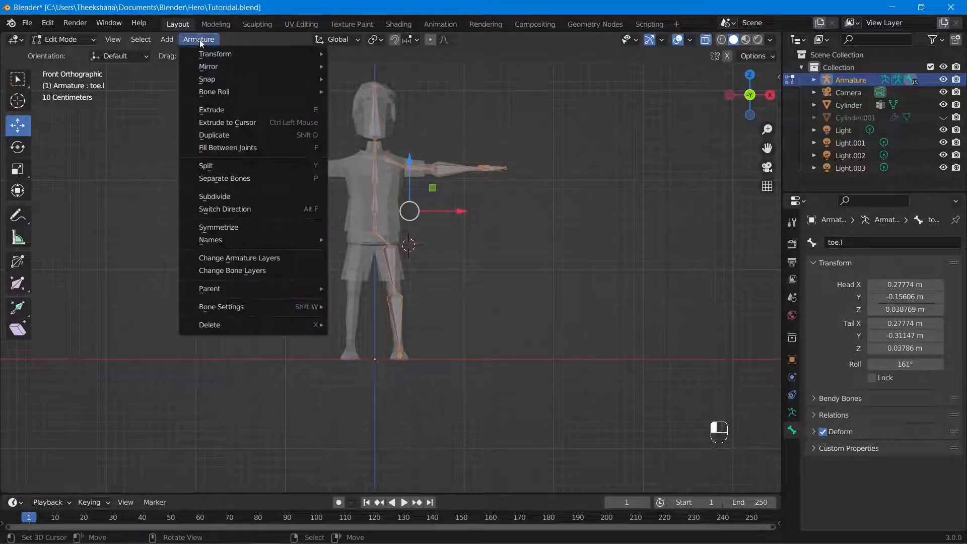
{"action": "left_click", "coordinate": [229, 224]}
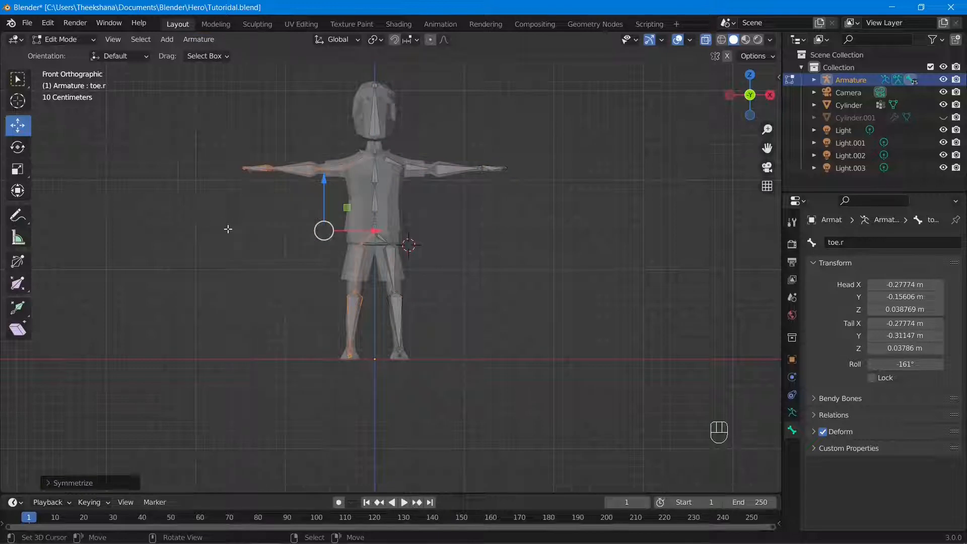
Check the mirrored arm and leg bones from several angles and save the file
{"action": "middle_click_drag", "start_coordinate": [216, 227], "coordinate": [254, 258]}
{"action": "middle_click_drag", "start_coordinate": [369, 279], "coordinate": [192, 276]}
{"action": "scroll", "coordinate": [419, 181], "scroll_direction": "up", "scroll_amount": 4}
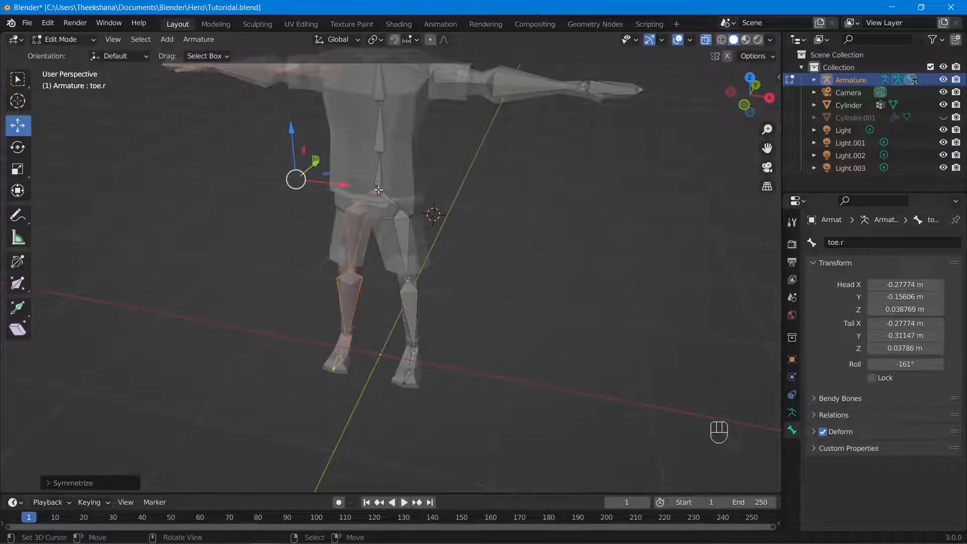
{"action": "middle_click_drag", "start_coordinate": [332, 298], "coordinate": [376, 293]}
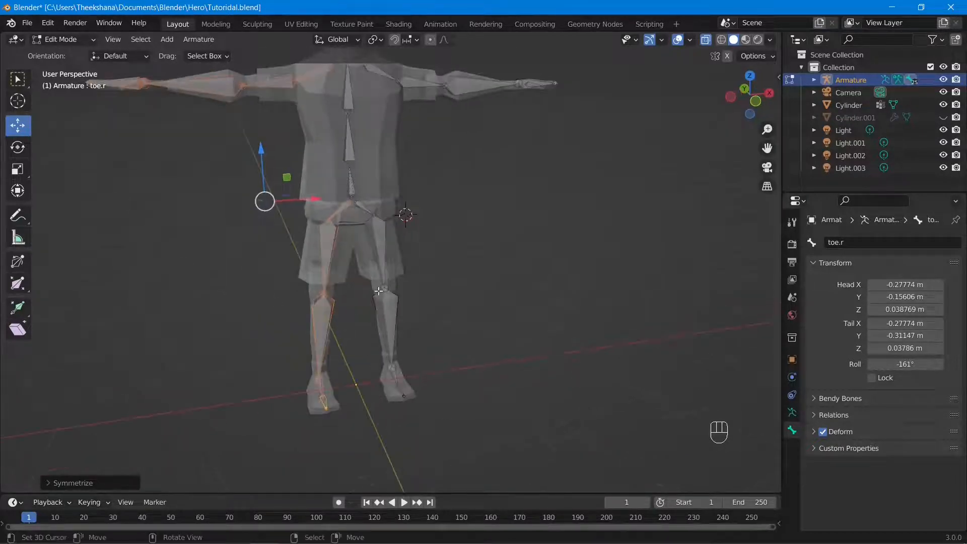
{"action": "key", "text": "ctrl+s"}
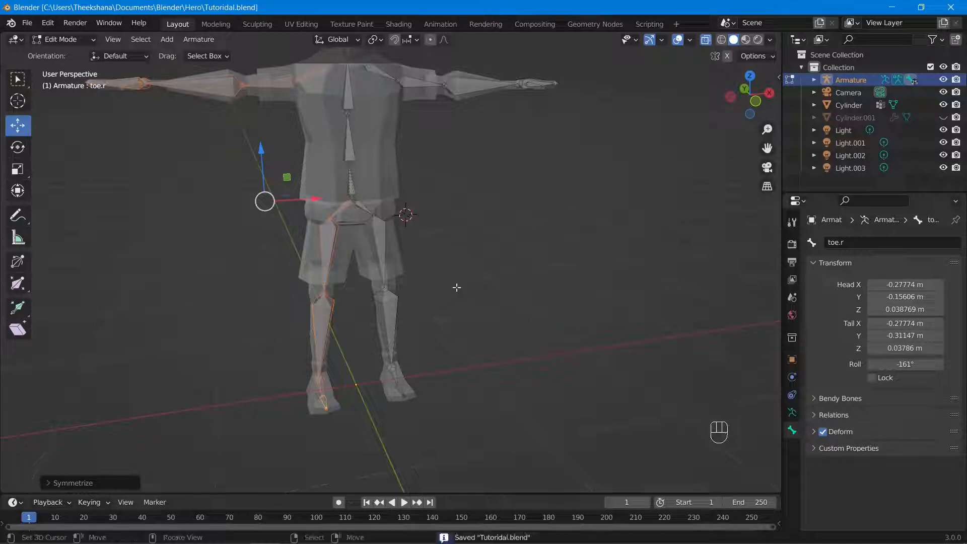
{"action": "middle_click_drag", "start_coordinate": [456, 287], "coordinate": [423, 317]}
{"action": "scroll", "coordinate": [423, 318], "scroll_direction": "down", "scroll_amount": 2}
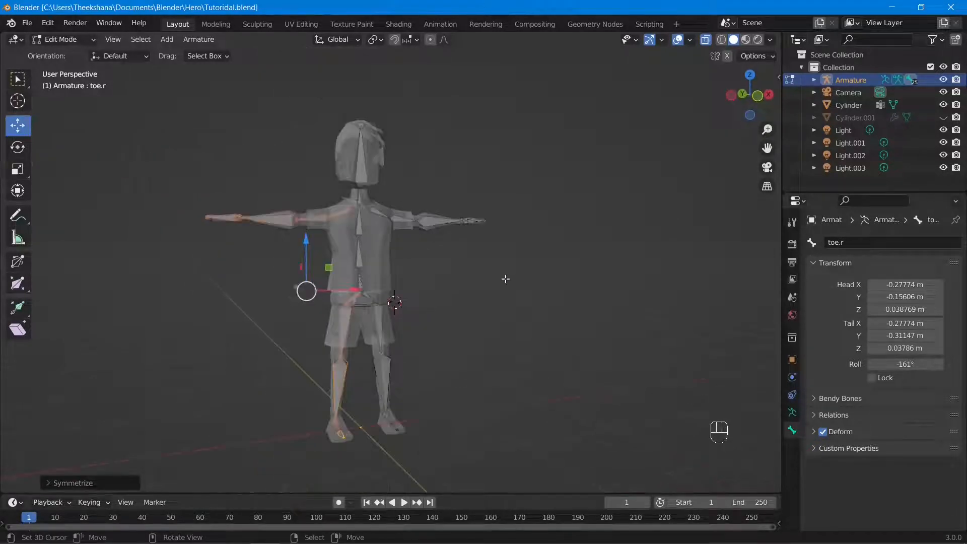
{"action": "middle_click_drag", "start_coordinate": [505, 278], "coordinate": [428, 306]}
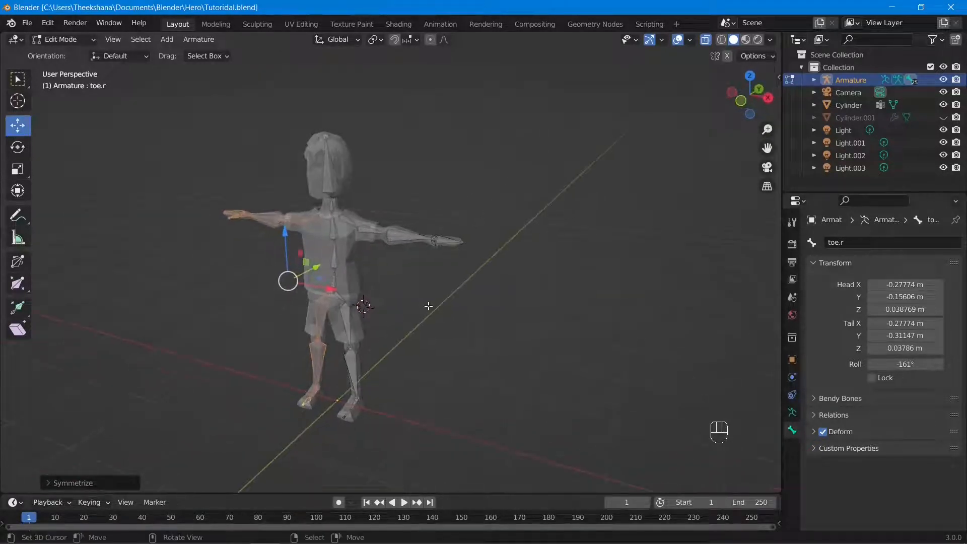
{"action": "key", "text": "KP_1"}
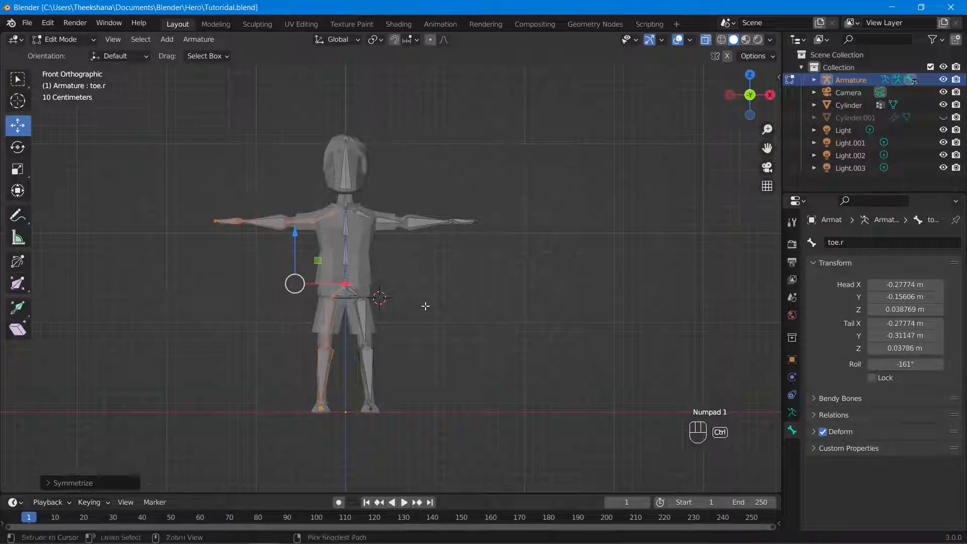
{"action": "key", "text": "ctrl+s"}
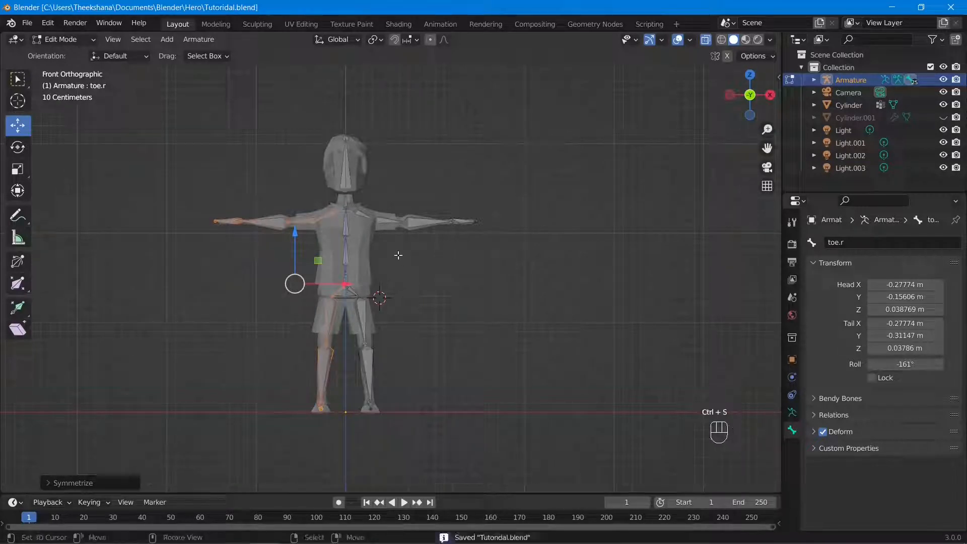
Extrude a bone from the elbow end of arm.l, running about 0.16 m straight backward along the Y axis
{"action": "scroll", "coordinate": [398, 257], "scroll_direction": "up", "scroll_amount": 2}
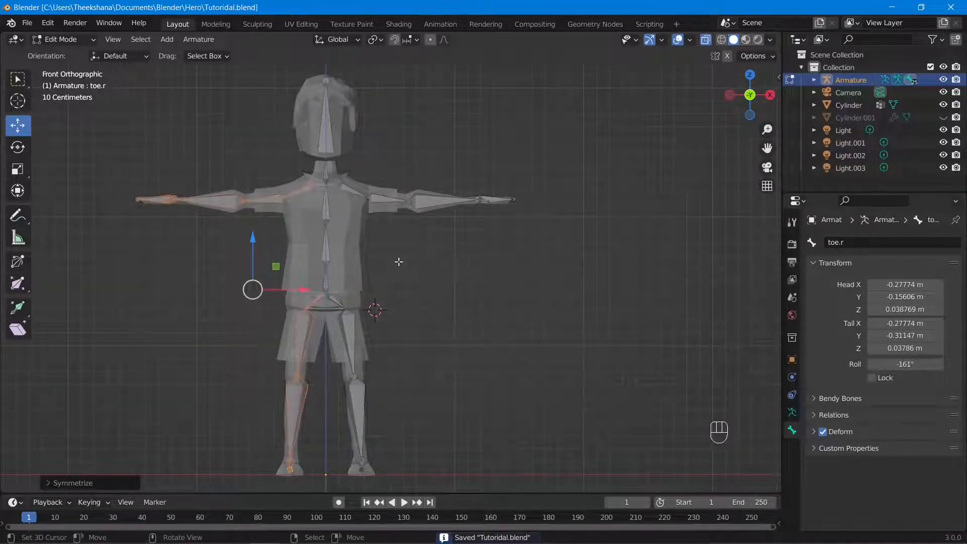
{"action": "scroll", "coordinate": [397, 290], "scroll_direction": "up", "scroll_amount": 2}
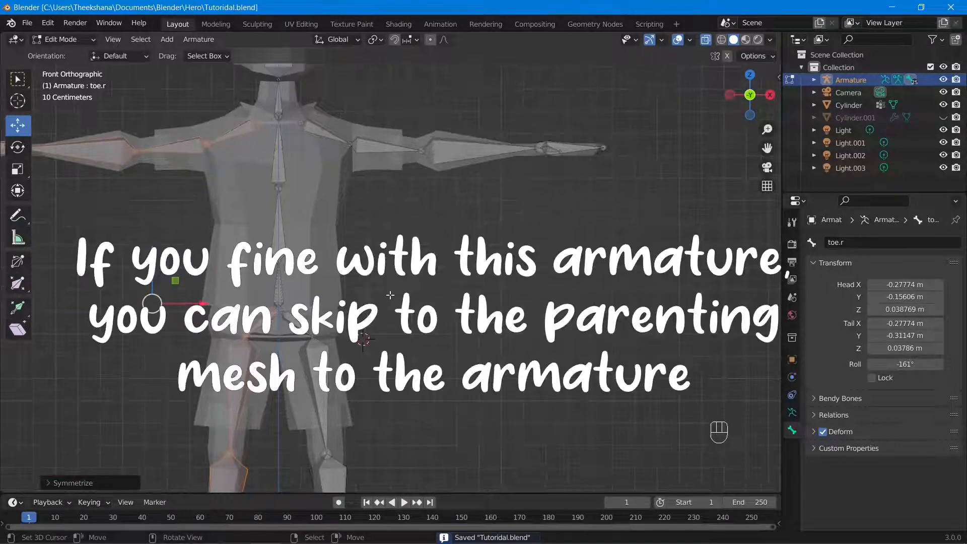
{"action": "middle_click_drag", "start_coordinate": [333, 350], "coordinate": [438, 329], "text": "shift"}
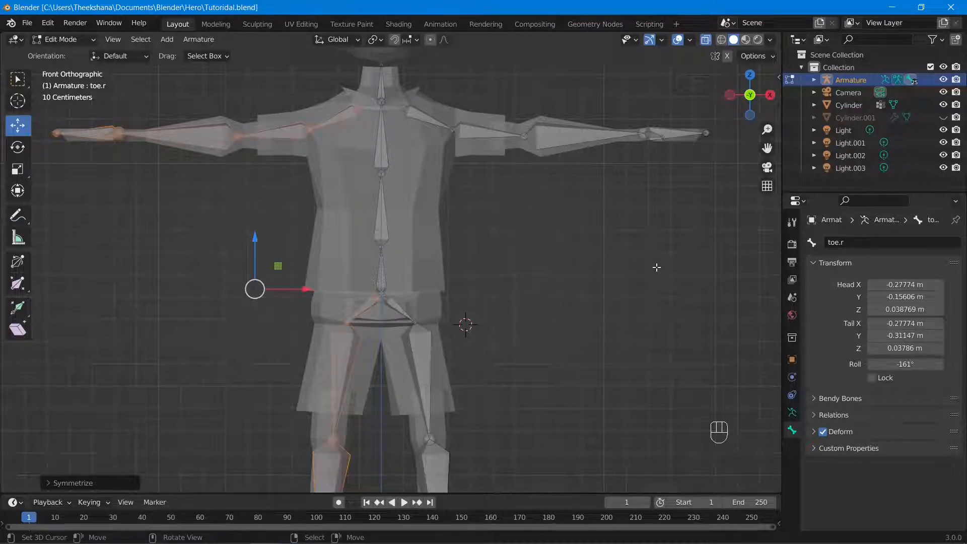
{"action": "scroll", "coordinate": [655, 270], "scroll_direction": "down", "scroll_amount": 2}
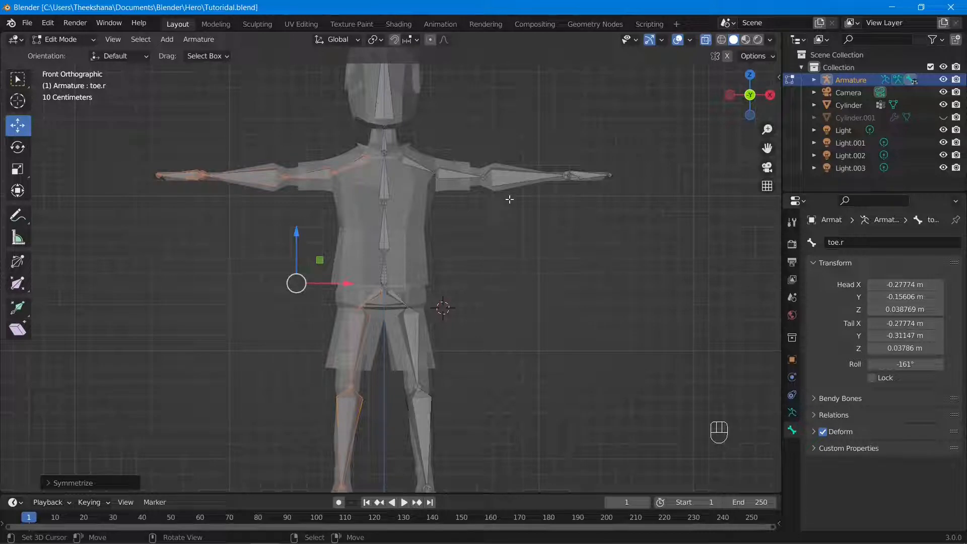
{"action": "left_click", "coordinate": [541, 197]}
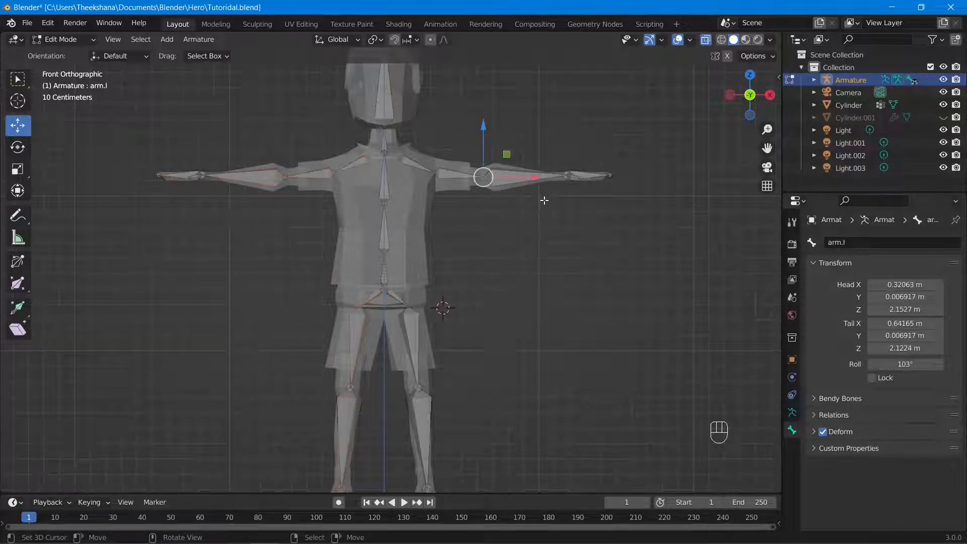
{"action": "middle_click_drag", "start_coordinate": [565, 198], "coordinate": [497, 281]}
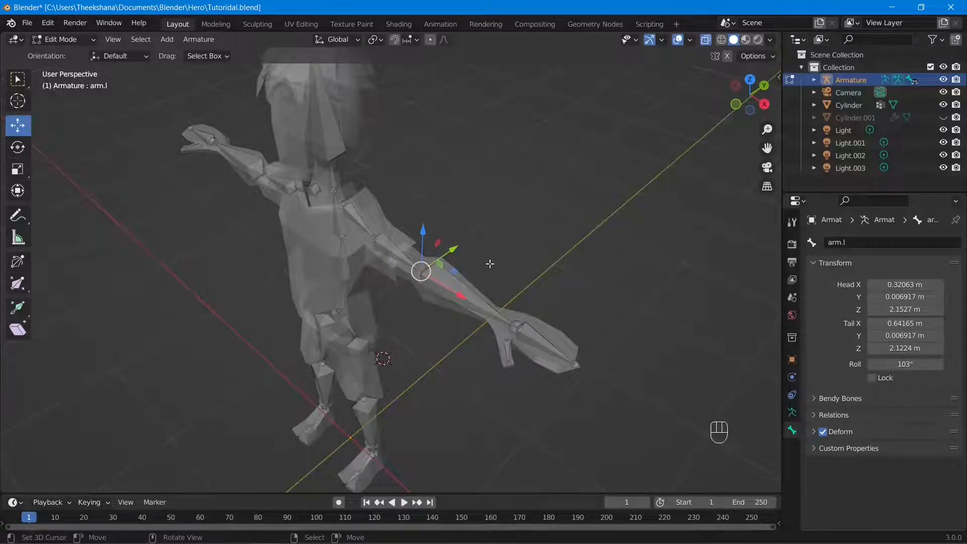
{"action": "middle_click_drag", "start_coordinate": [498, 268], "coordinate": [495, 308]}
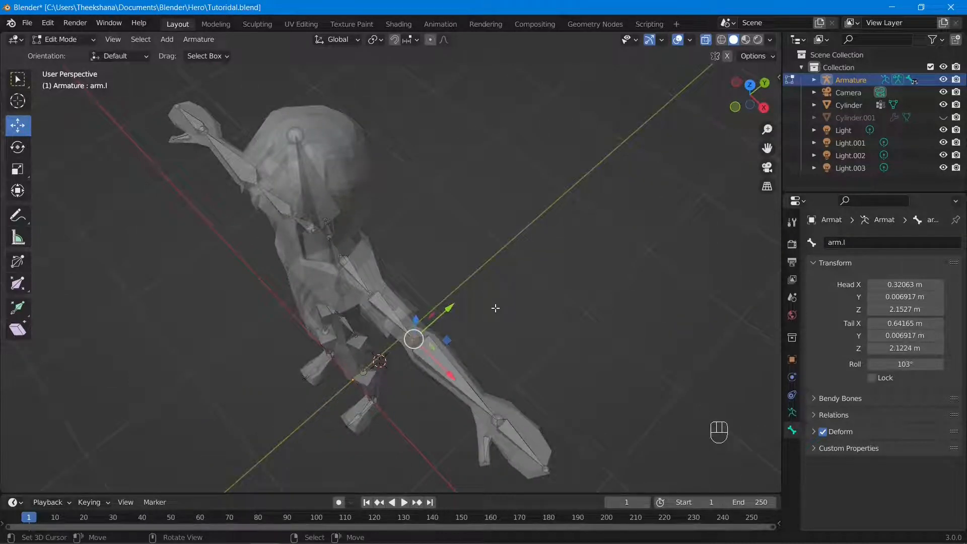
{"action": "key", "text": "KP_7"}
{"action": "scroll", "coordinate": [494, 308], "scroll_direction": "up", "scroll_amount": 2}
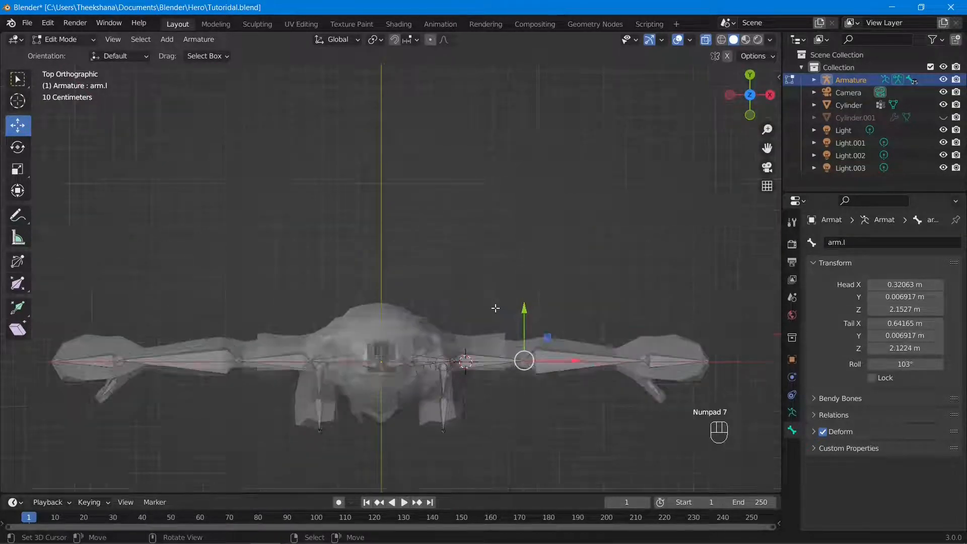
{"action": "middle_click_drag", "start_coordinate": [472, 369], "coordinate": [414, 341], "text": "shift"}
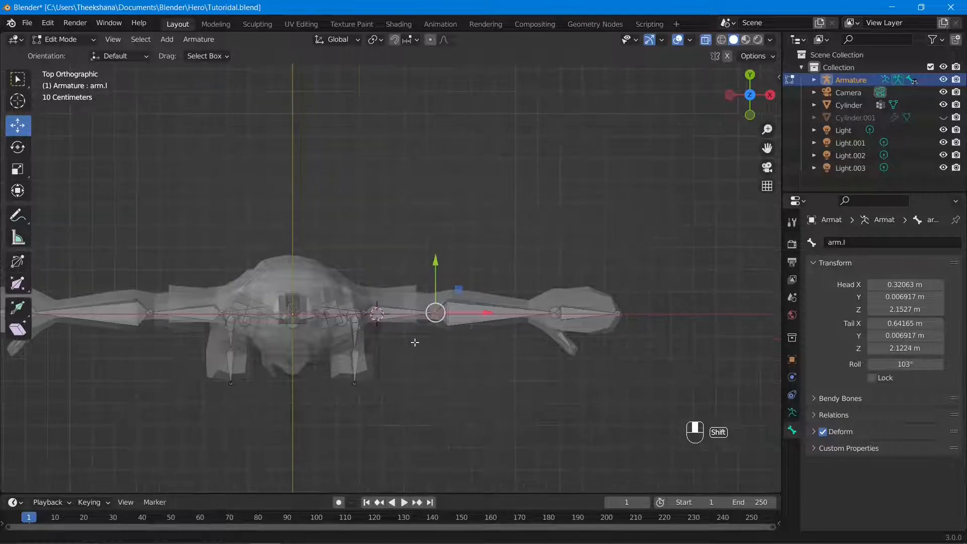
{"action": "scroll", "coordinate": [541, 361], "scroll_direction": "up", "scroll_amount": 4}
{"action": "middle_click_drag", "start_coordinate": [541, 360], "coordinate": [443, 337], "text": "shift"}
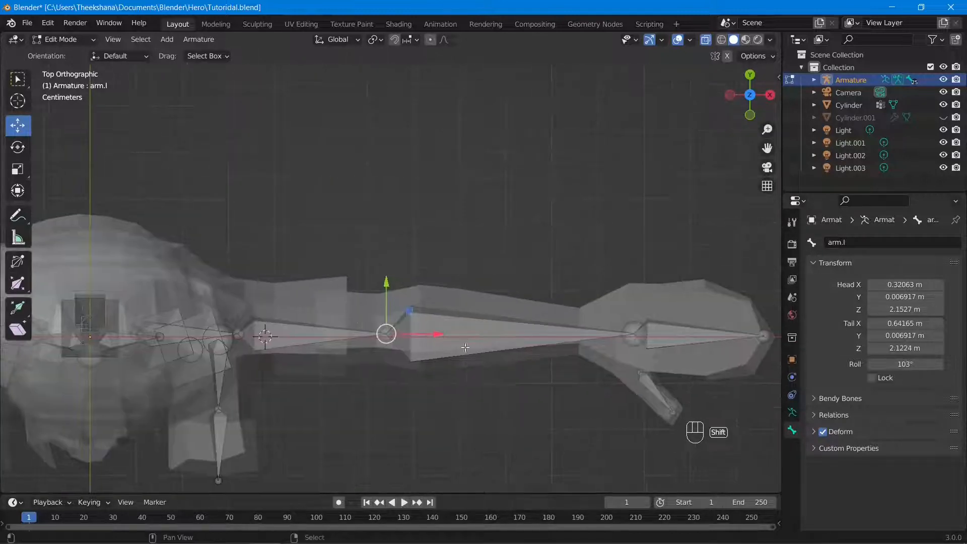
{"action": "key", "text": "e"}
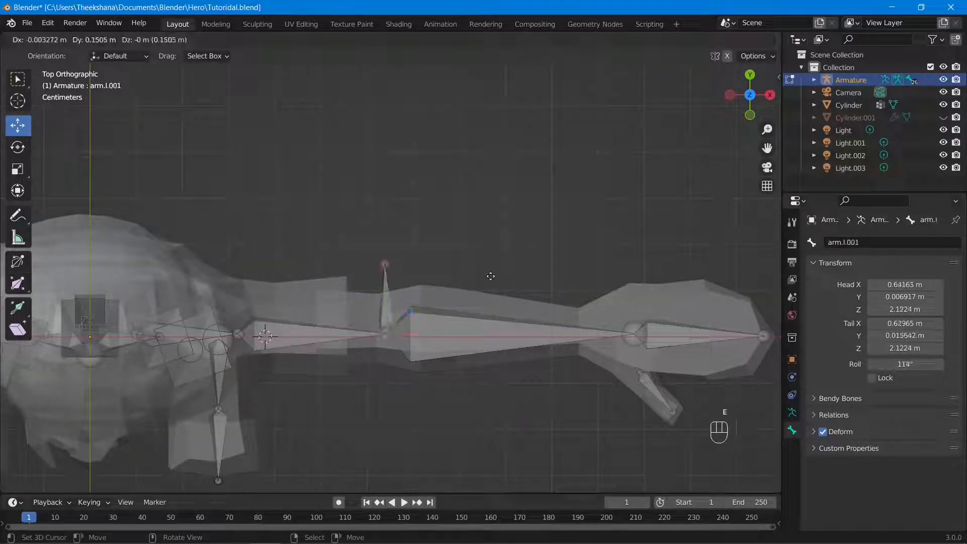
{"action": "right_click", "coordinate": [485, 280]}
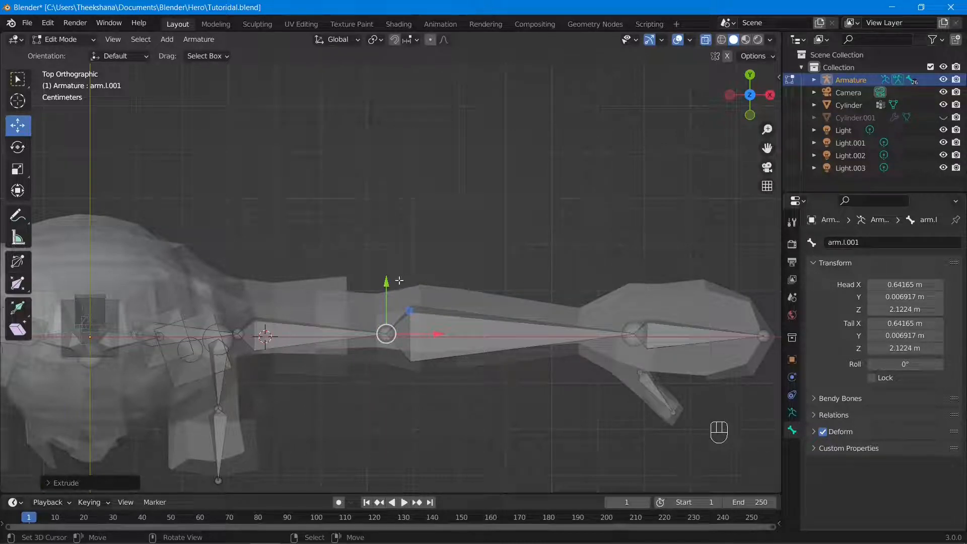
{"action": "left_click_drag", "start_coordinate": [394, 267], "coordinate": [393, 210]}
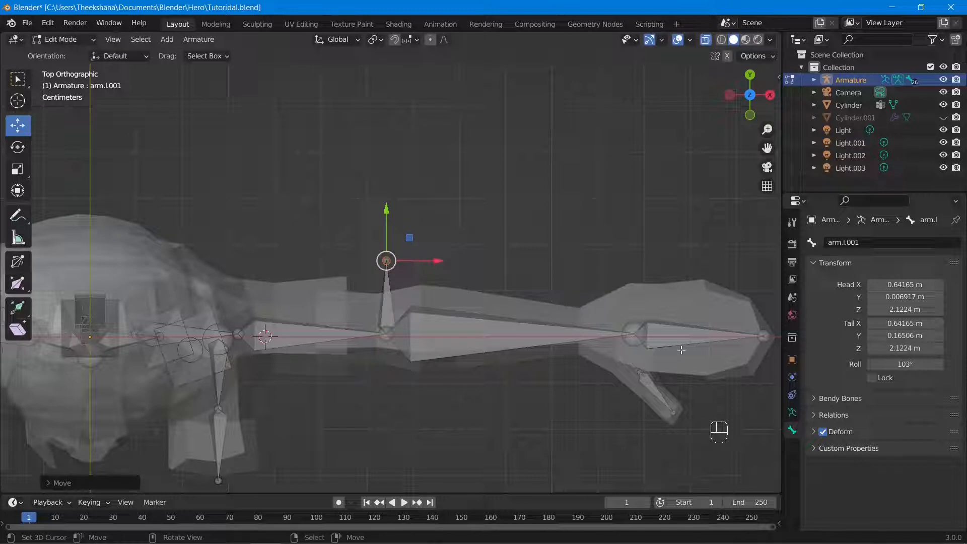
Extrude a bone from the wrist end of f_arm.l, running about 0.14 m straight backward along the Y axis
{"action": "right_click", "coordinate": [643, 341]}
{"action": "key", "text": "e"}
{"action": "right_click", "coordinate": [646, 280]}
{"action": "left_click_drag", "start_coordinate": [635, 298], "coordinate": [639, 232]}
Clear the parent of the bone that sticks out behind the wrist
{"action": "middle_click_drag", "start_coordinate": [635, 347], "coordinate": [444, 323]}
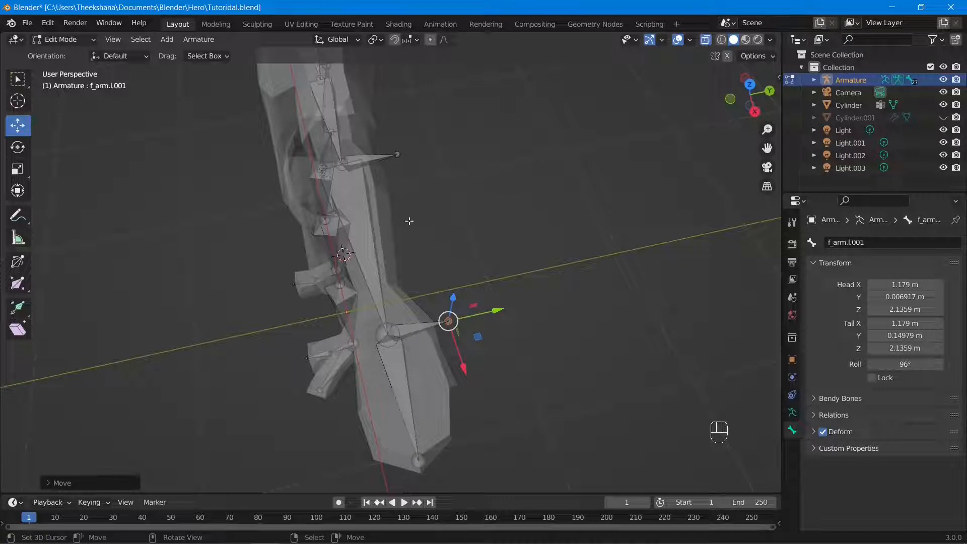
{"action": "right_click", "coordinate": [415, 327]}
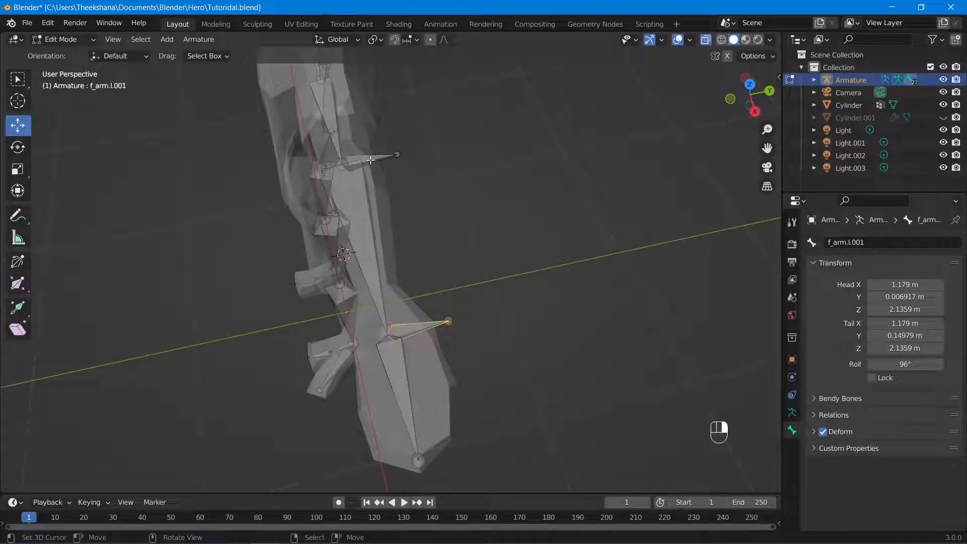
{"action": "right_click", "coordinate": [371, 159], "text": "shift"}
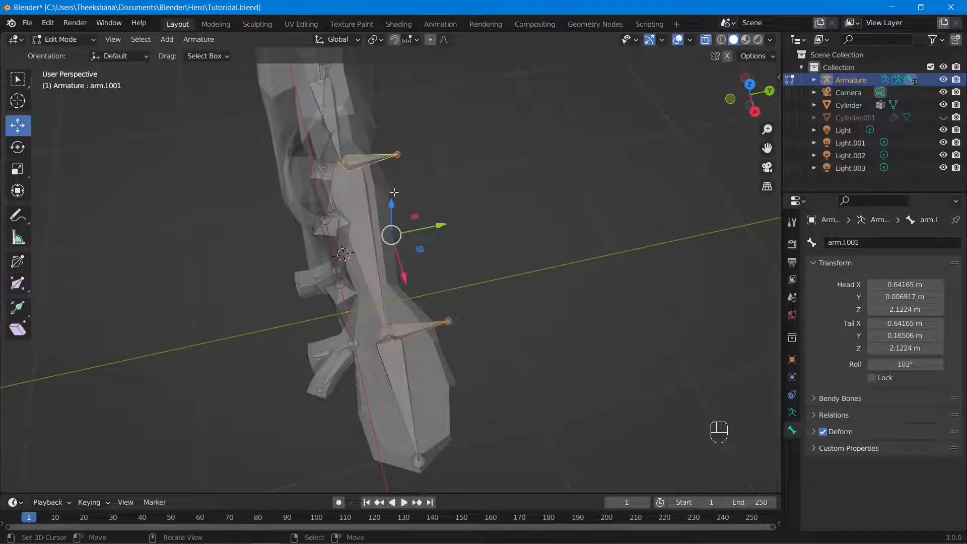
{"action": "right_click", "coordinate": [413, 328]}
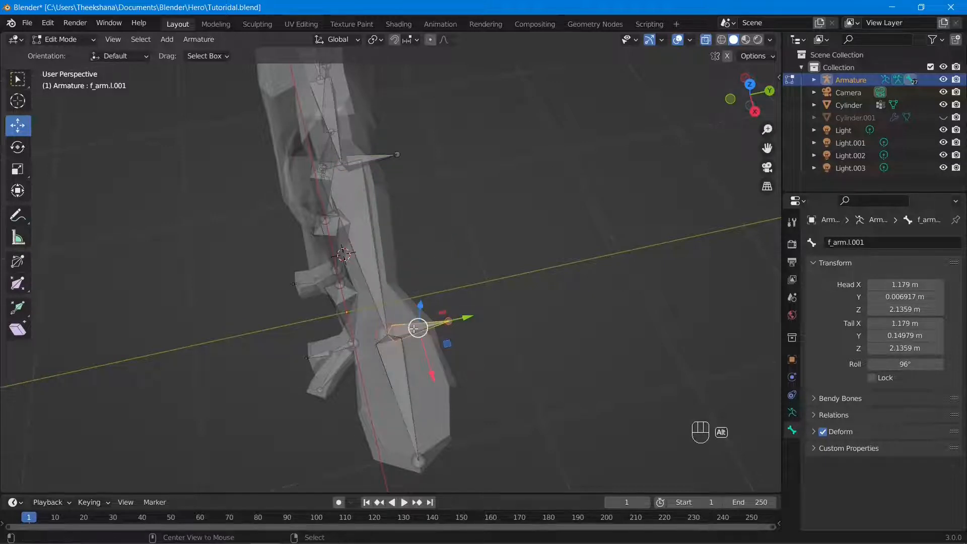
{"action": "key", "text": "alt+p"}
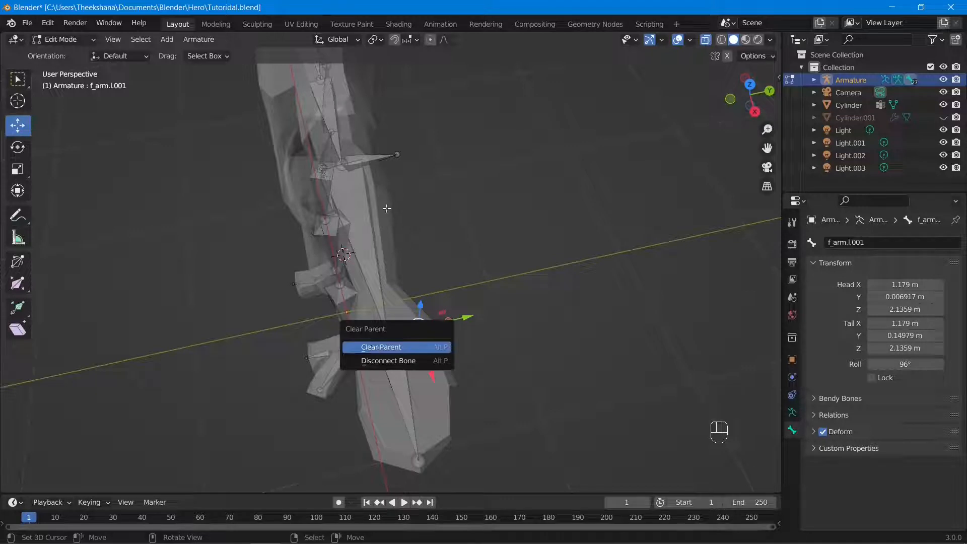
{"action": "left_click", "coordinate": [372, 348]}
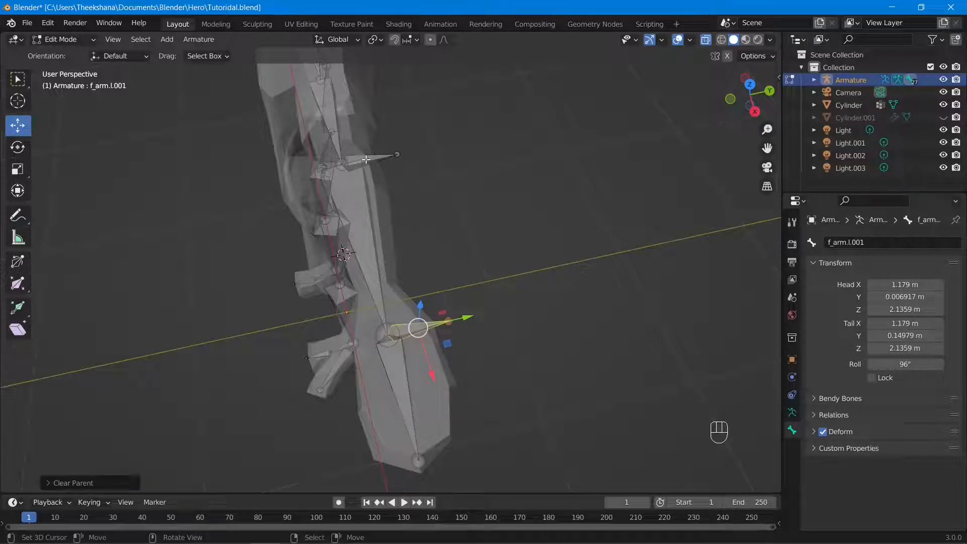
Clear the parent of the bone behind the elbow and move it about 0.29 m backward along the Y axis, away from the arm
{"action": "left_click", "coordinate": [366, 160]}
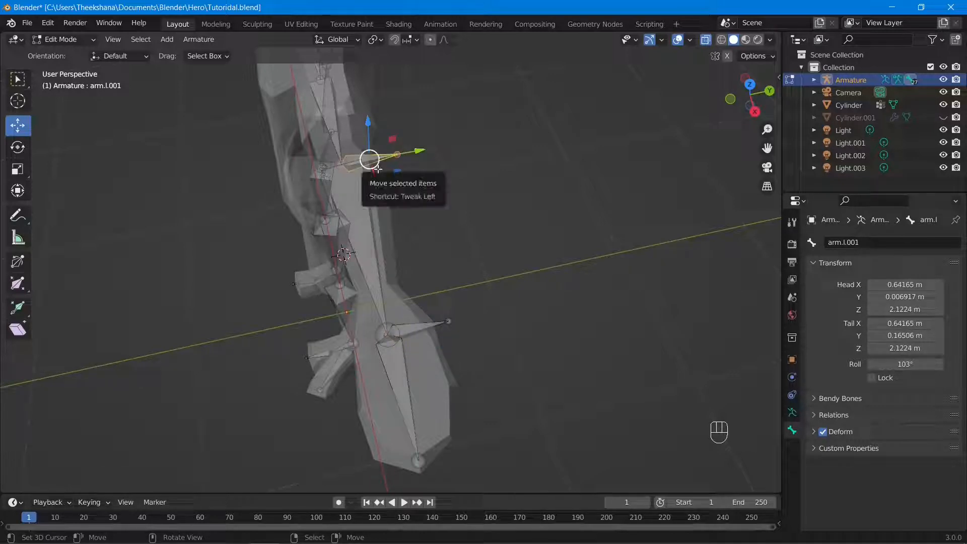
{"action": "key", "text": "alt+p"}
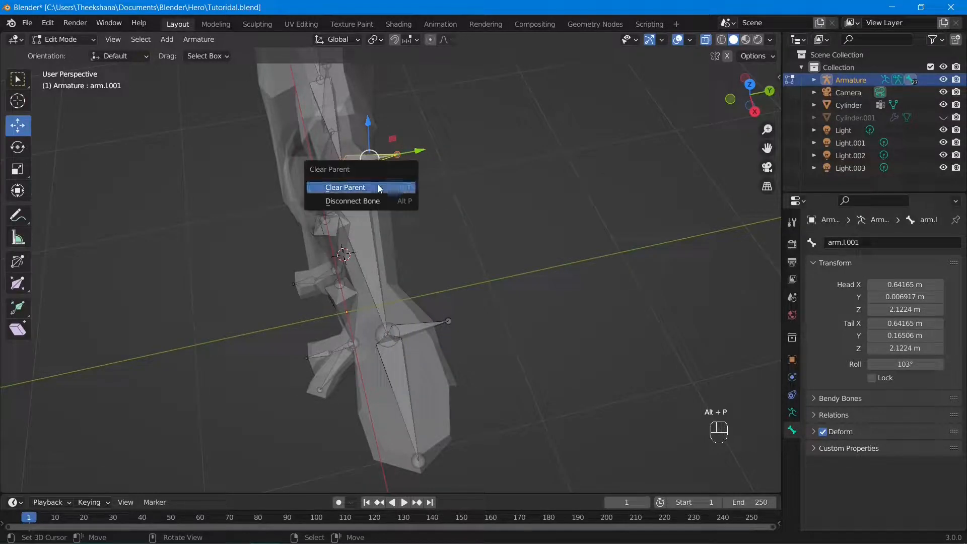
{"action": "left_click", "coordinate": [378, 184]}
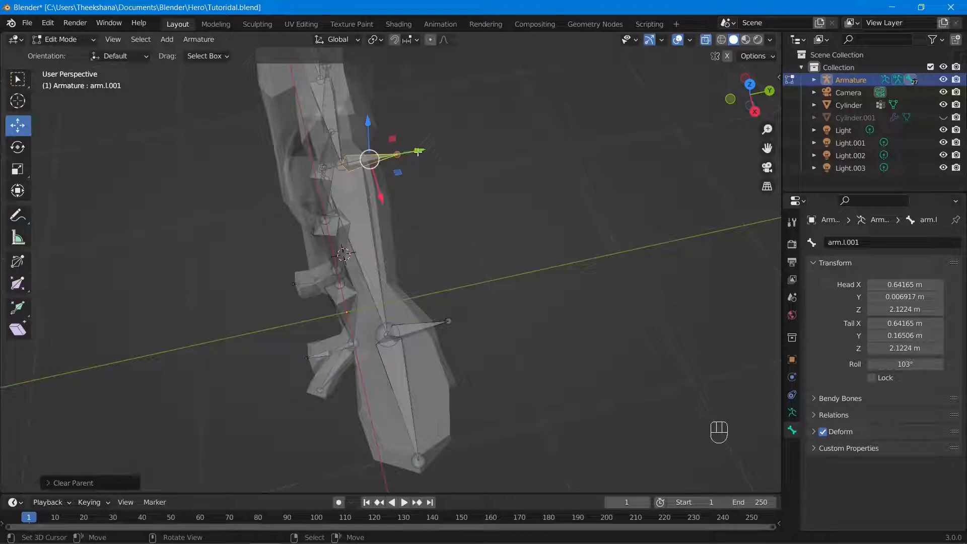
{"action": "left_click_drag", "start_coordinate": [410, 152], "coordinate": [520, 149]}
{"action": "scroll", "coordinate": [499, 181], "scroll_direction": "down", "scroll_amount": 4}
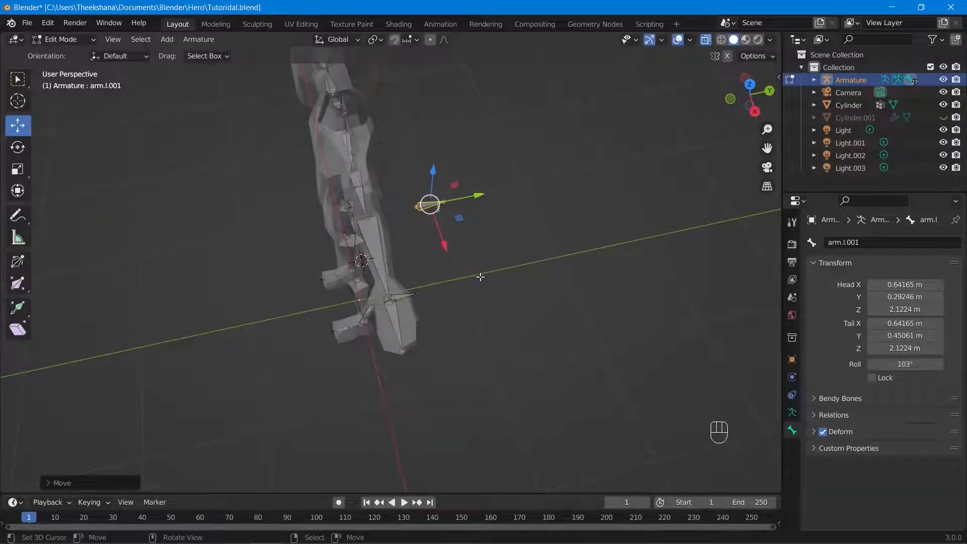
{"action": "middle_click_drag", "start_coordinate": [479, 277], "coordinate": [456, 193]}
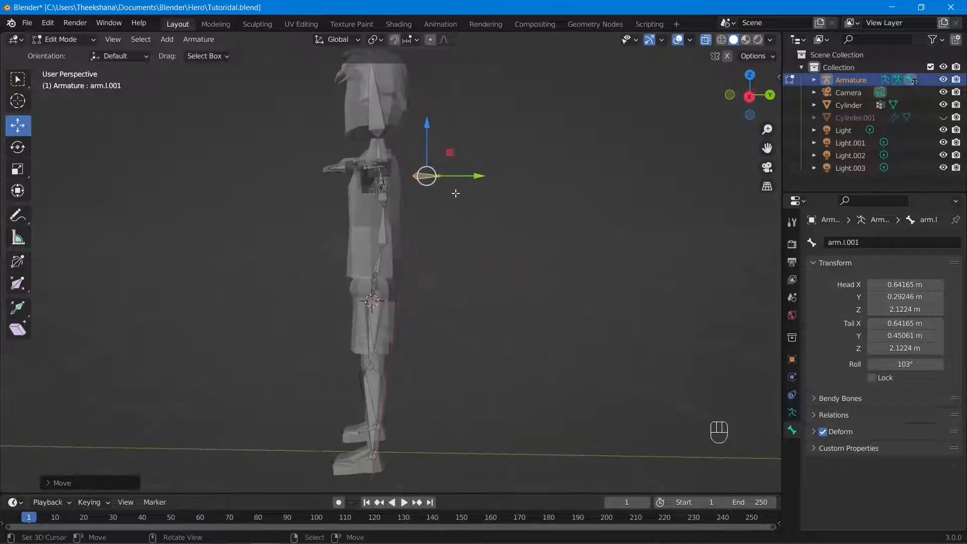
In the right side view, extrude a bone from the knee end of u_leg.l, running about 0.37 m straight forward along the Y axis
{"action": "key", "text": "KP_1"}
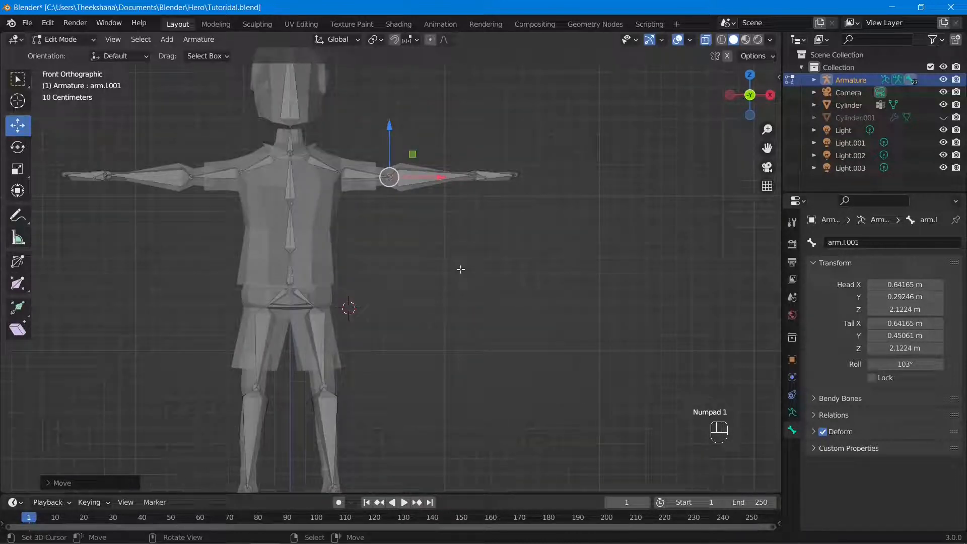
{"action": "key", "text": "KP_3"}
{"action": "key", "text": "KP_Decimal"}
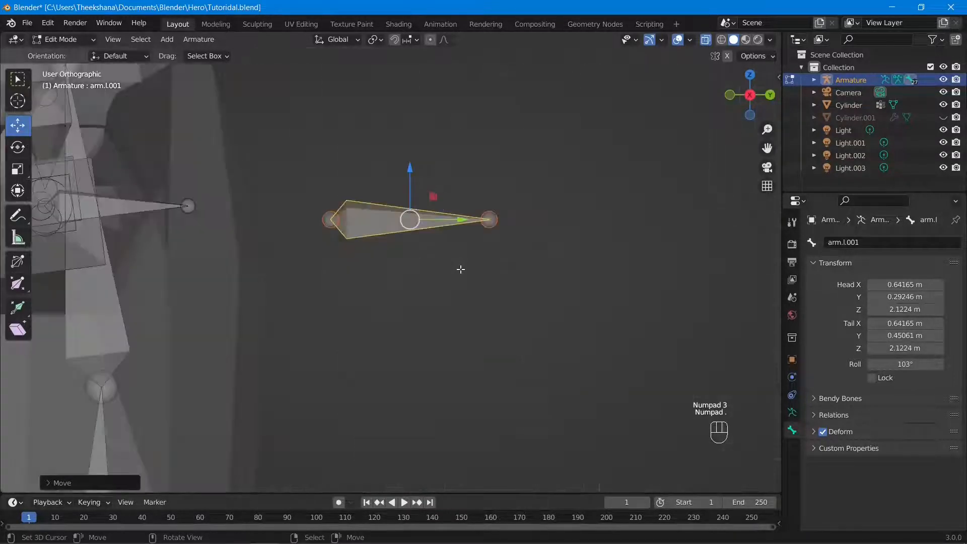
{"action": "scroll", "coordinate": [518, 376], "scroll_direction": "down", "scroll_amount": 5}
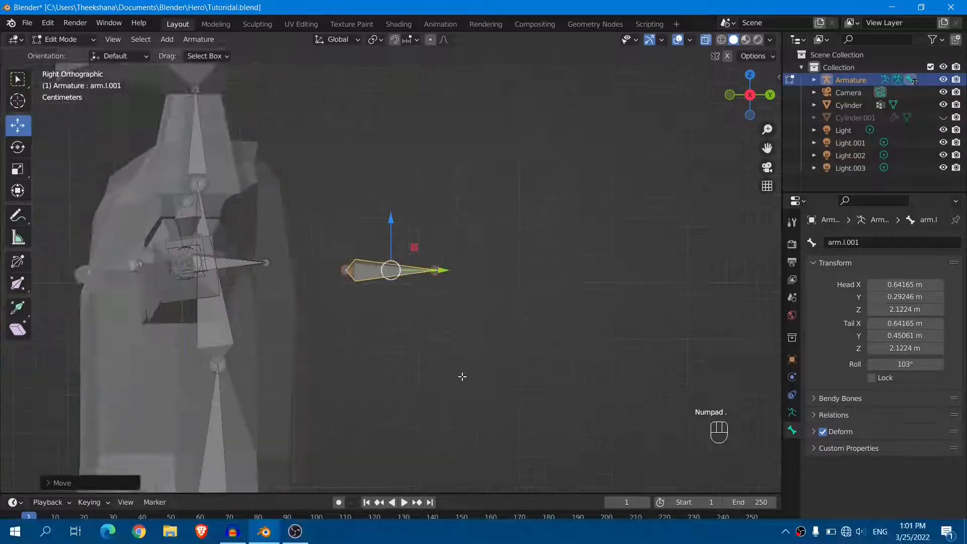
{"action": "middle_click_drag", "start_coordinate": [458, 309], "coordinate": [528, 178], "text": "shift"}
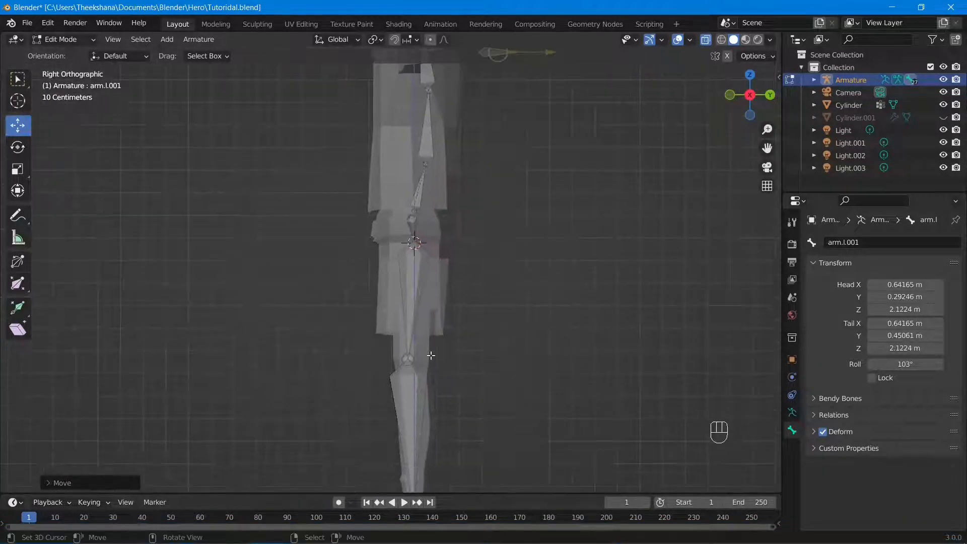
{"action": "middle_click_drag", "start_coordinate": [430, 374], "coordinate": [423, 207], "text": "shift"}
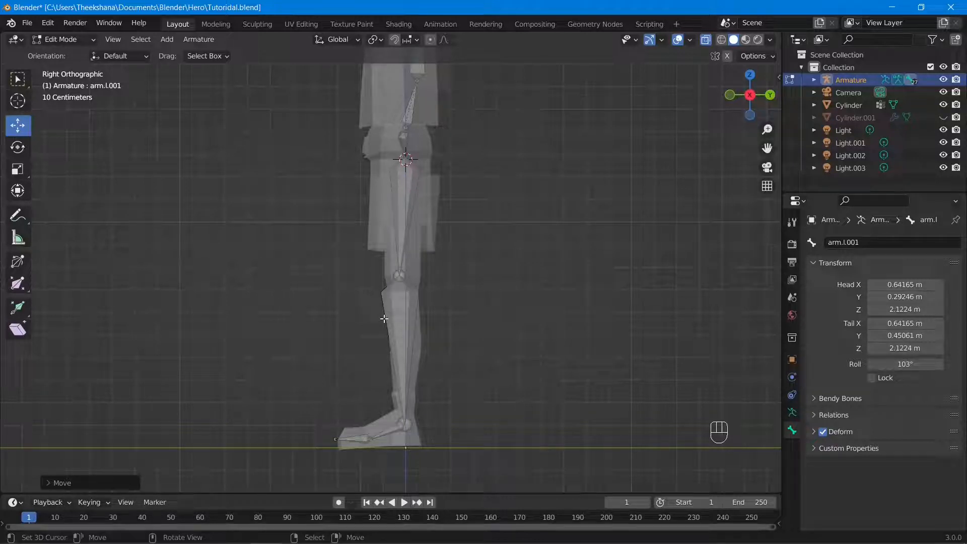
{"action": "left_click", "coordinate": [388, 282]}
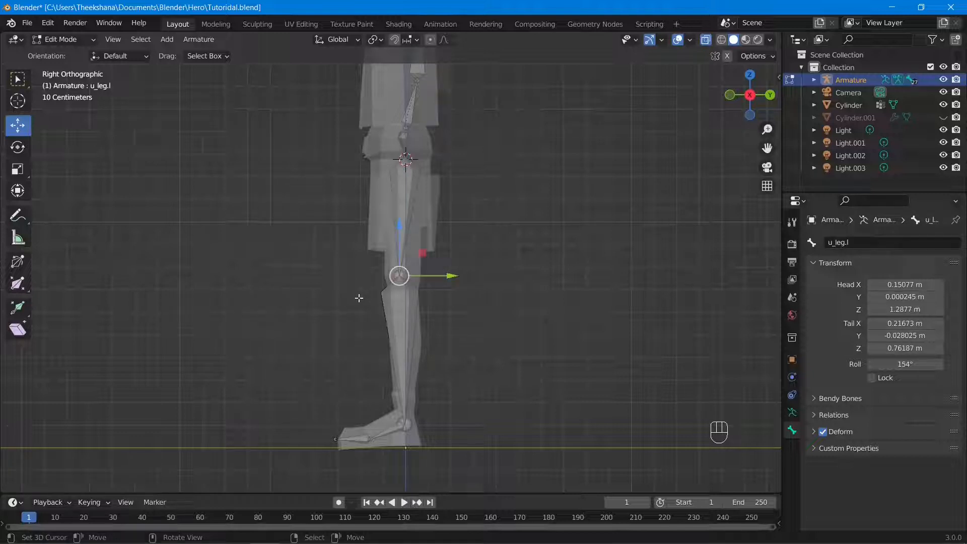
{"action": "key", "text": "e"}
{"action": "right_click", "coordinate": [309, 266]}
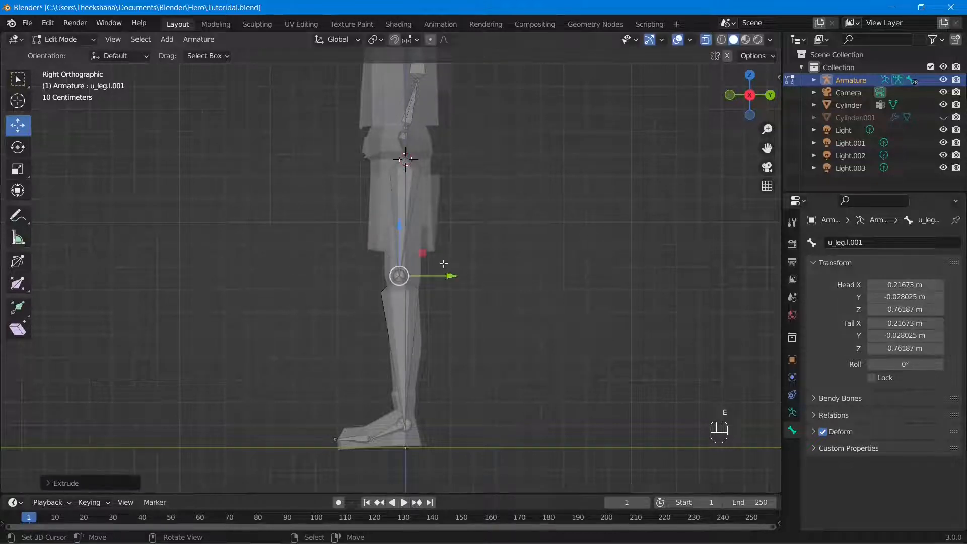
{"action": "left_click_drag", "start_coordinate": [451, 276], "coordinate": [366, 276]}
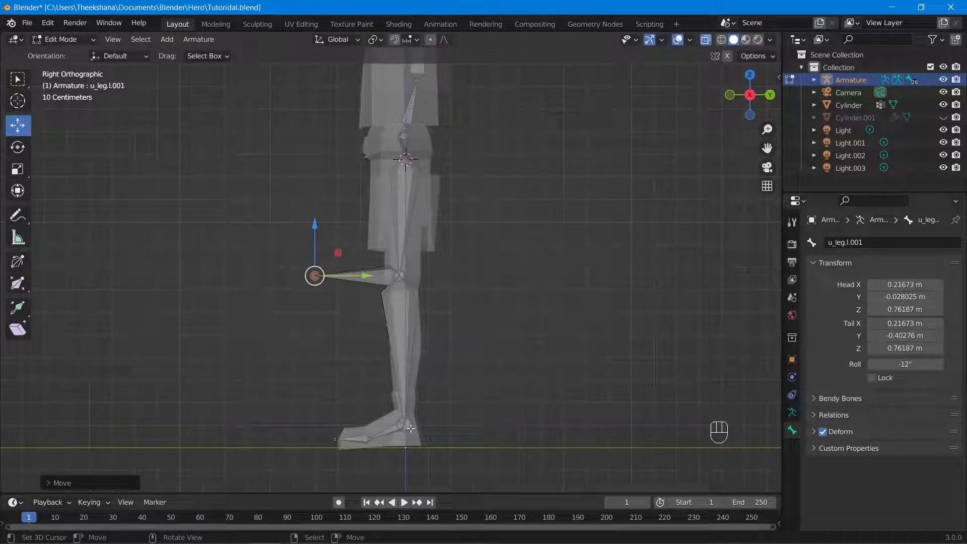
Extrude a bone from the ankle end of l_leg.r, running about 0.22 m straight backward along the Y axis
{"action": "left_click", "coordinate": [409, 429]}
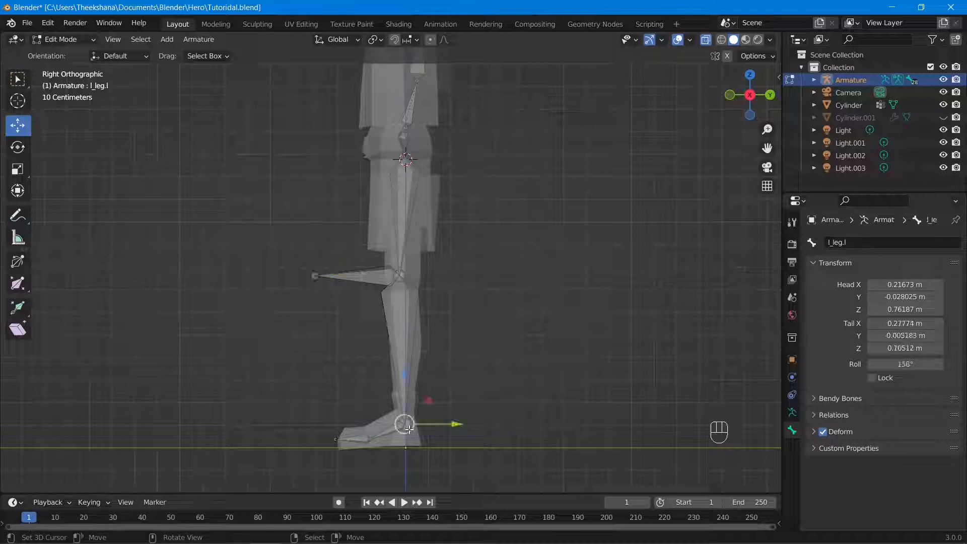
{"action": "key", "text": "e"}
{"action": "right_click", "coordinate": [483, 414]}
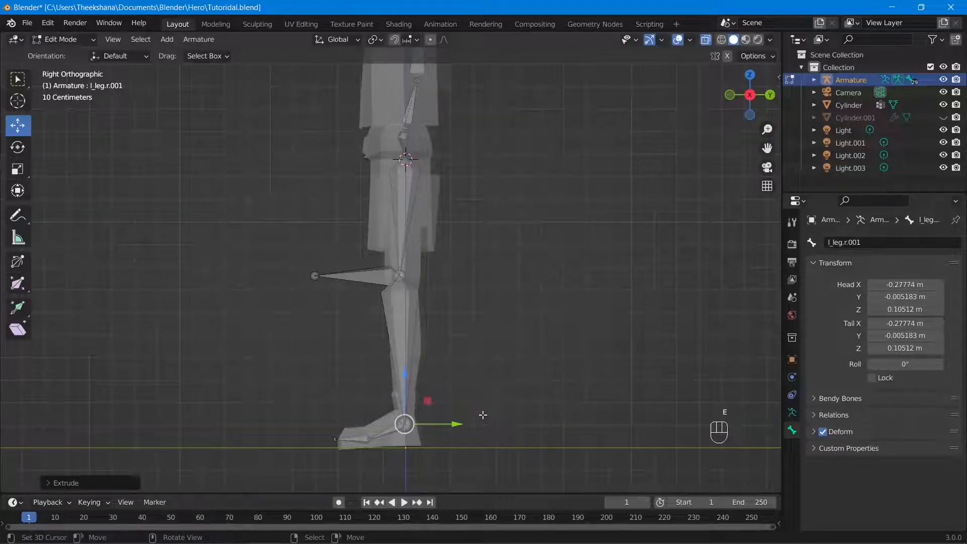
{"action": "left_click_drag", "start_coordinate": [458, 426], "coordinate": [509, 428]}
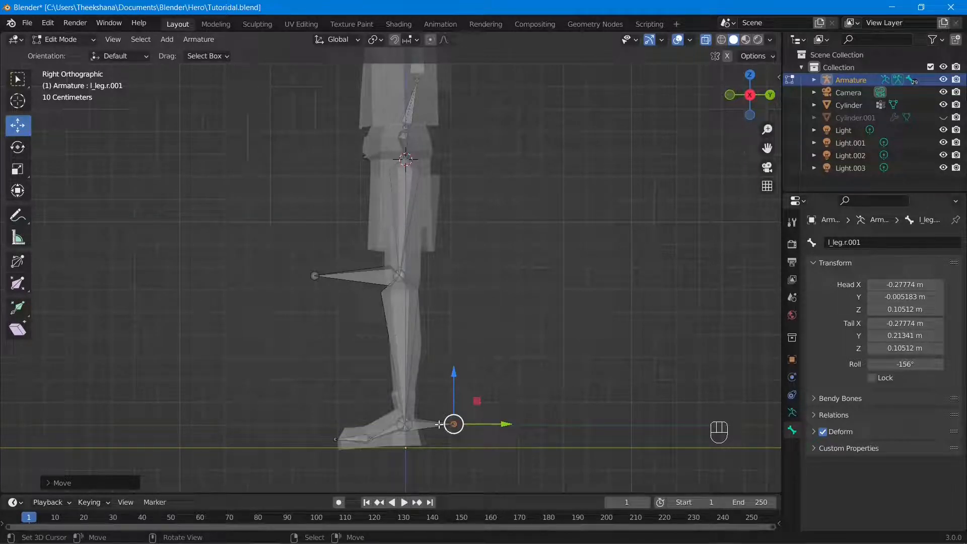
Clear the parent of the bone that sticks out behind the ankle
{"action": "key", "text": "ctrl+z"}
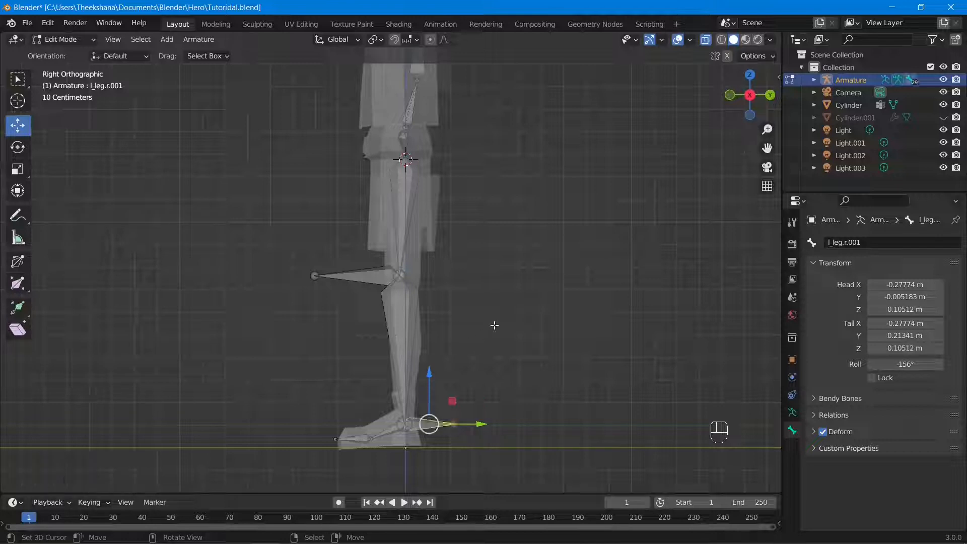
{"action": "key", "text": "alt+p"}
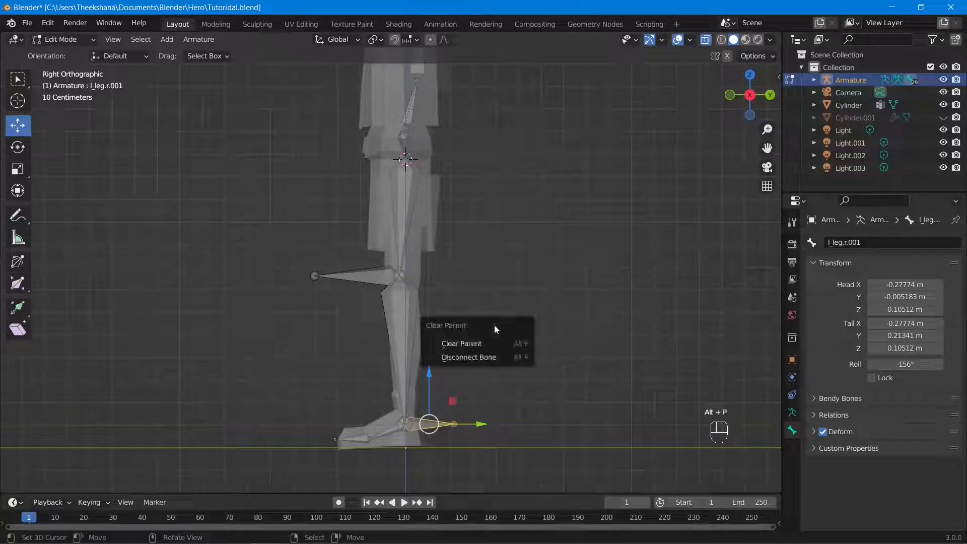
{"action": "left_click", "coordinate": [485, 347]}
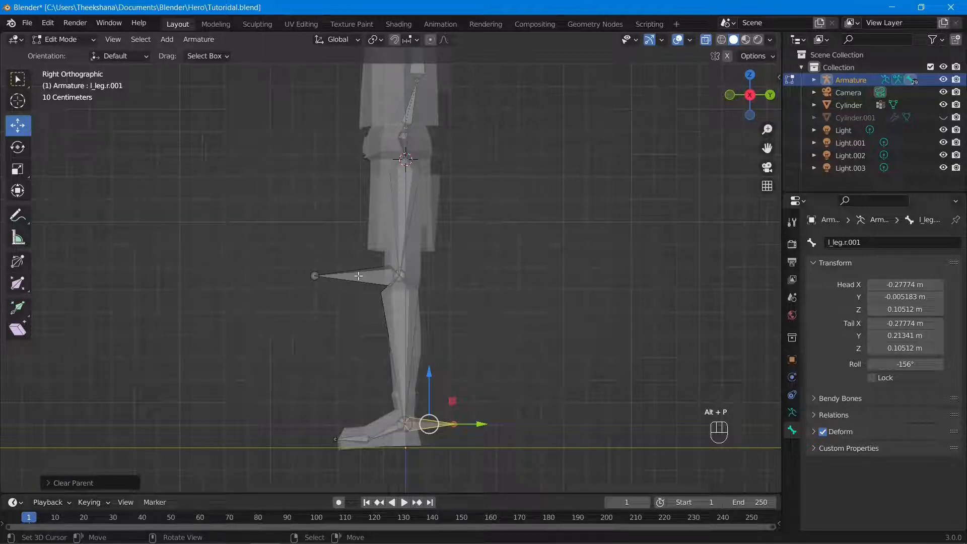
Clear the parent of the bone in front of the knee and move it about 0.43 m forward along the Y axis, away from the leg
{"action": "left_click", "coordinate": [358, 275]}
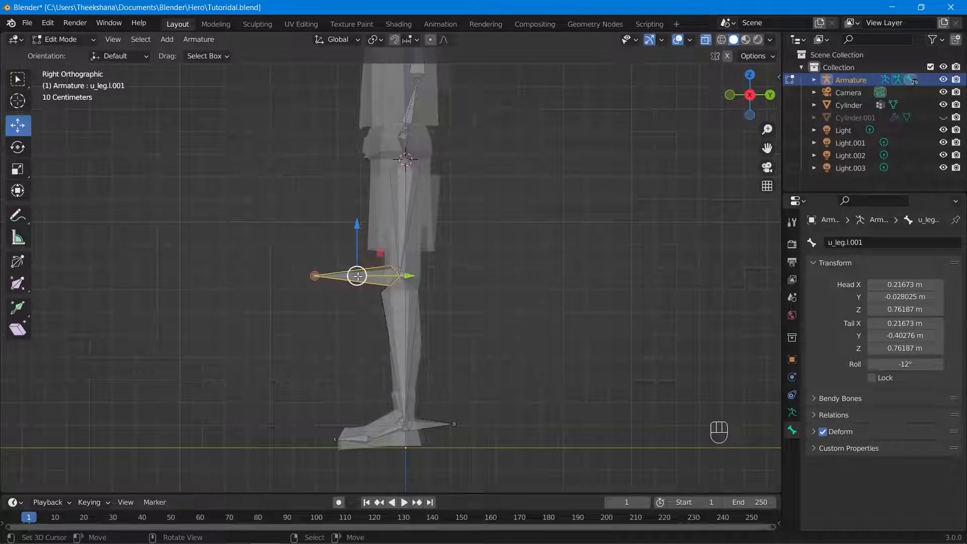
{"action": "key", "text": "alt+p"}
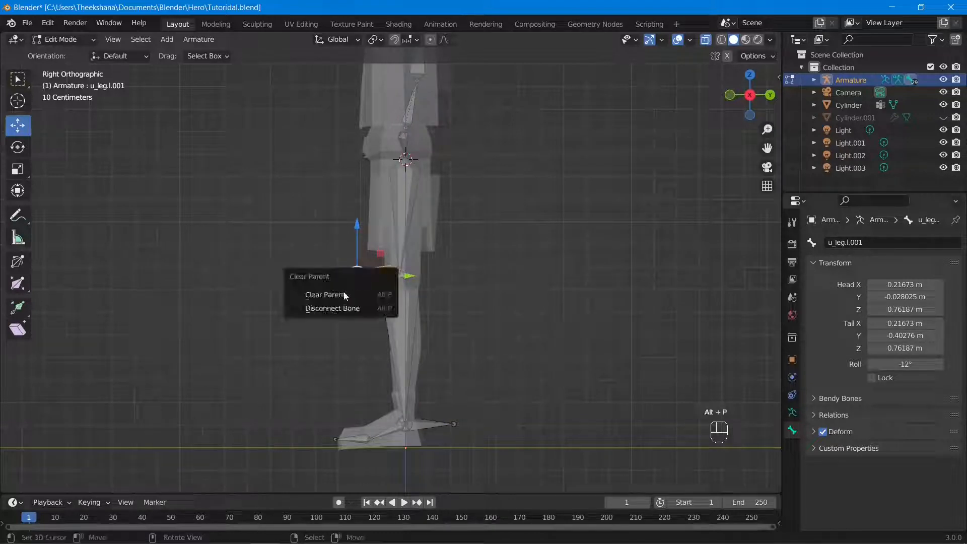
{"action": "left_click", "coordinate": [343, 293]}
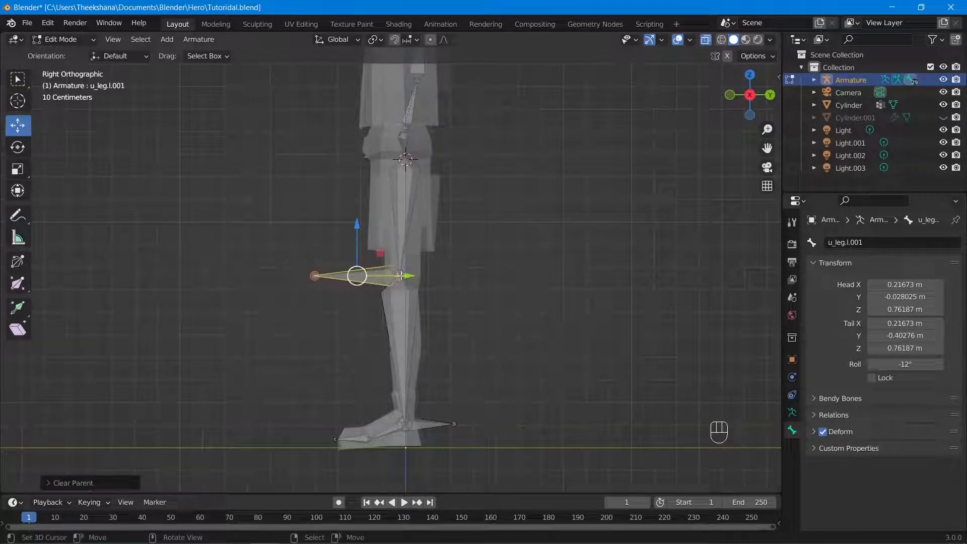
{"action": "left_click_drag", "start_coordinate": [393, 275], "coordinate": [290, 266]}
{"action": "middle_click_drag", "start_coordinate": [279, 324], "coordinate": [413, 367]}
{"action": "scroll", "coordinate": [412, 367], "scroll_direction": "down", "scroll_amount": 4}
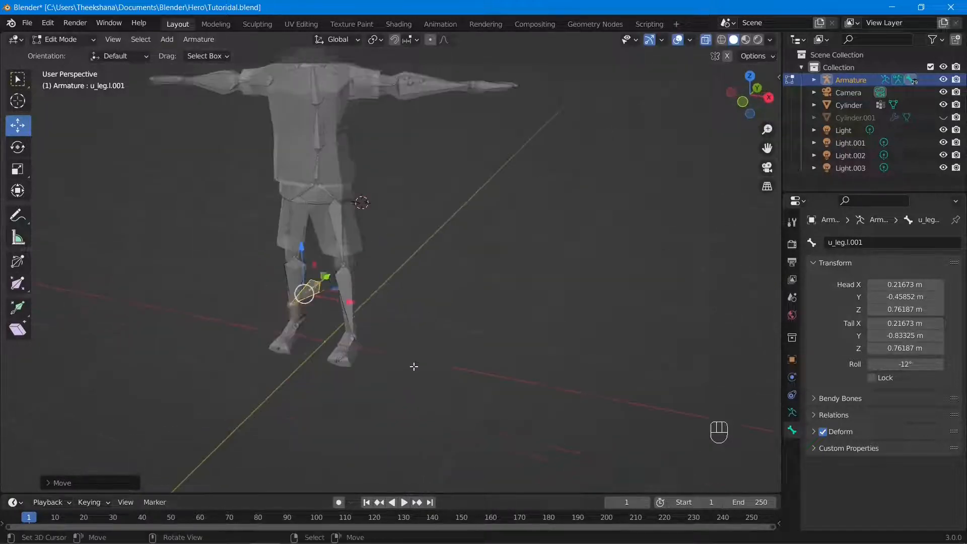
{"action": "middle_click_drag", "start_coordinate": [469, 215], "coordinate": [371, 255]}
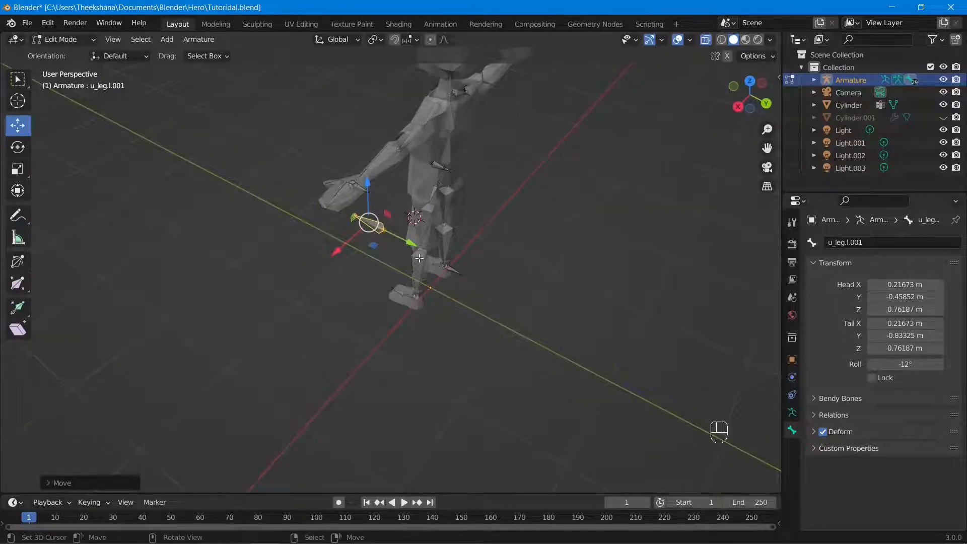
In the right side view, move the detached bone behind the left elbow about 0.28 m forward and 0.23 m up
{"action": "key", "text": "KP_3"}
{"action": "middle_click_drag", "start_coordinate": [362, 165], "coordinate": [385, 339]}
{"action": "left_click", "coordinate": [374, 225]}
{"action": "middle_click_drag", "start_coordinate": [373, 225], "coordinate": [375, 232]}
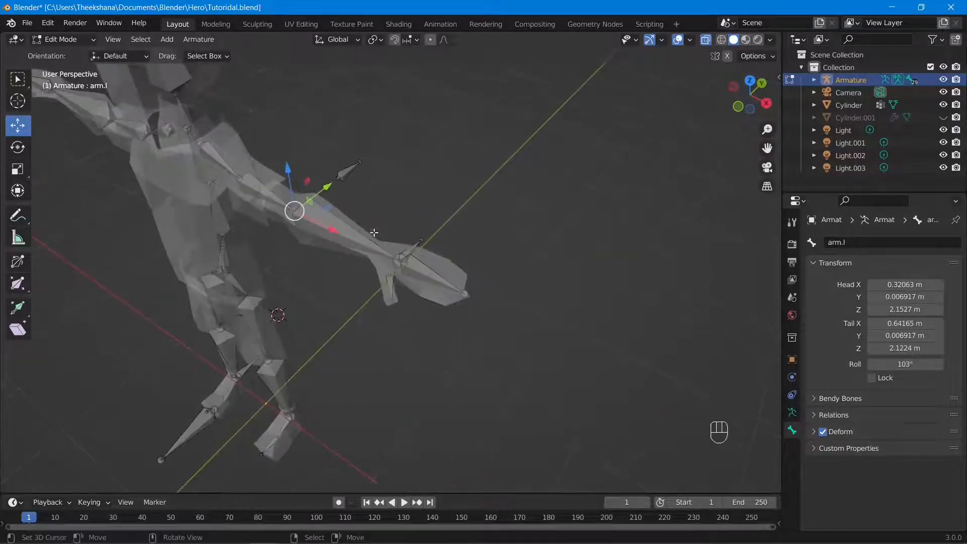
{"action": "left_click", "coordinate": [348, 171]}
{"action": "left_click", "coordinate": [348, 172]}
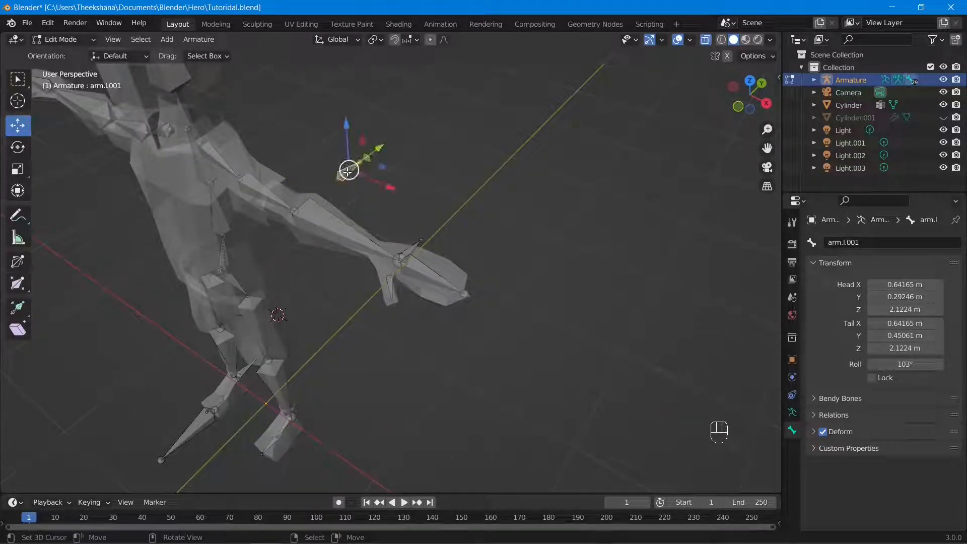
{"action": "key", "text": "KP_3"}
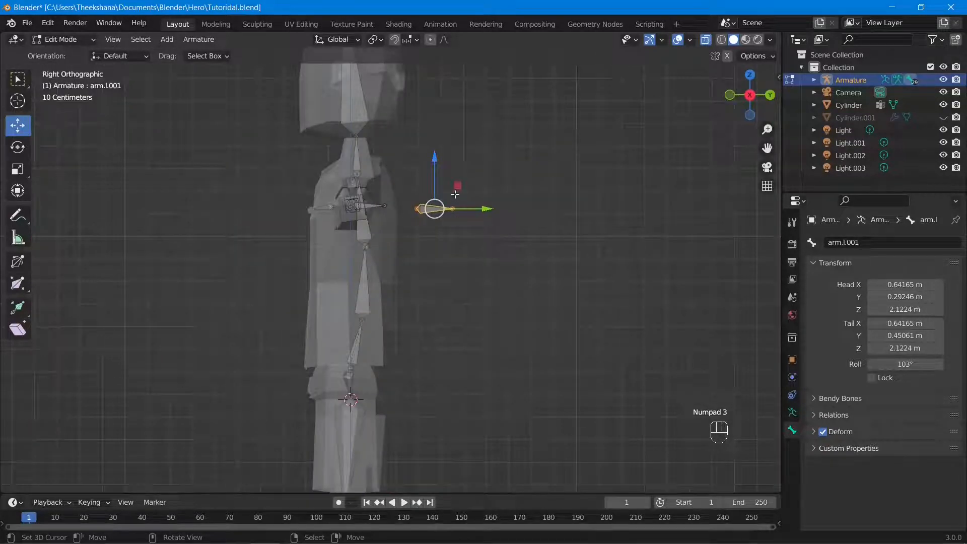
{"action": "left_click_drag", "start_coordinate": [456, 183], "coordinate": [391, 132]}
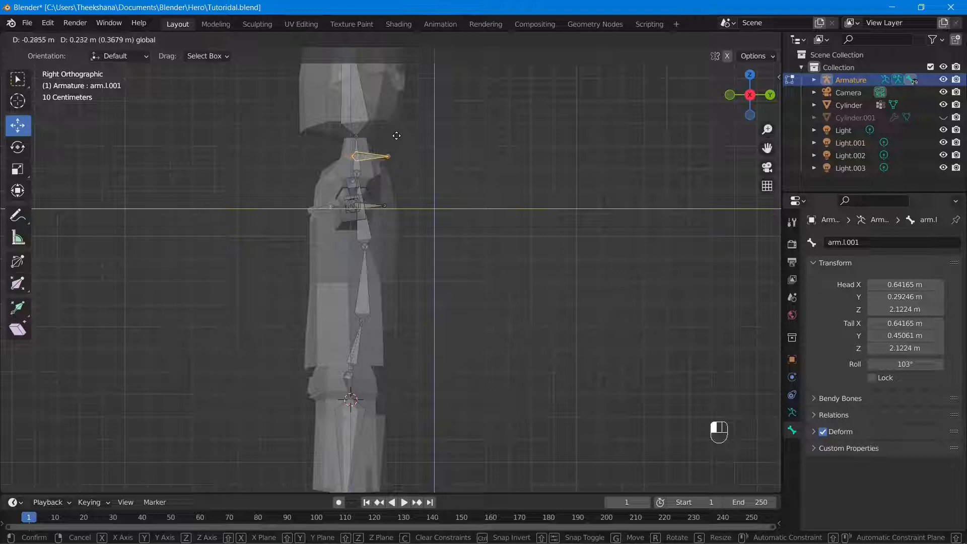
{"action": "left_click", "coordinate": [398, 137]}
Rotate the detached elbow bone by -90° so it stands upright, and shift it about 0.06 m forward along the Y axis
{"action": "key", "text": "r"}
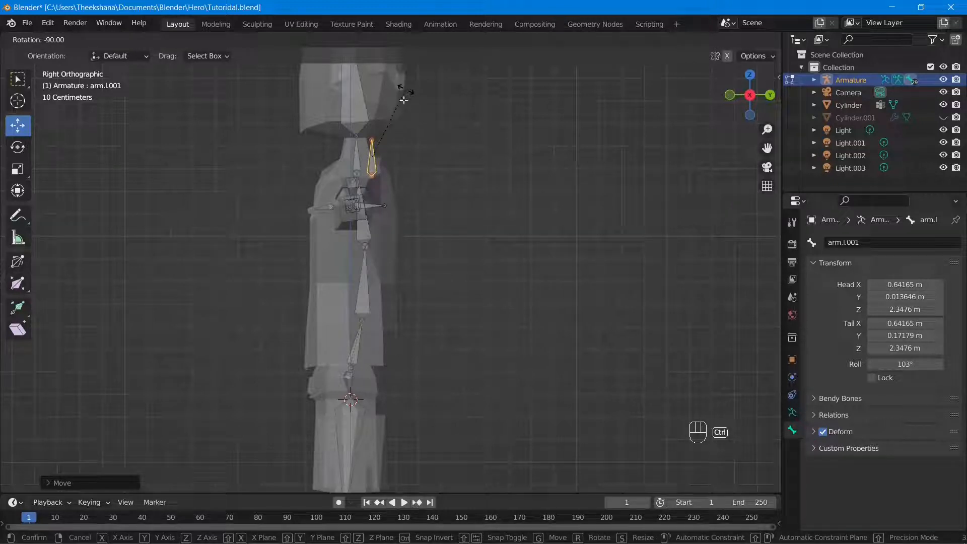
{"action": "left_click", "coordinate": [385, 182]}
{"action": "key", "text": "g"}
{"action": "key", "text": "y"}
{"action": "left_click_drag", "start_coordinate": [411, 157], "coordinate": [411, 157]}
Raise the upright bone above the left elbow about 0.13 m along the Z axis and save the file
{"action": "middle_click_drag", "start_coordinate": [370, 216], "coordinate": [448, 240]}
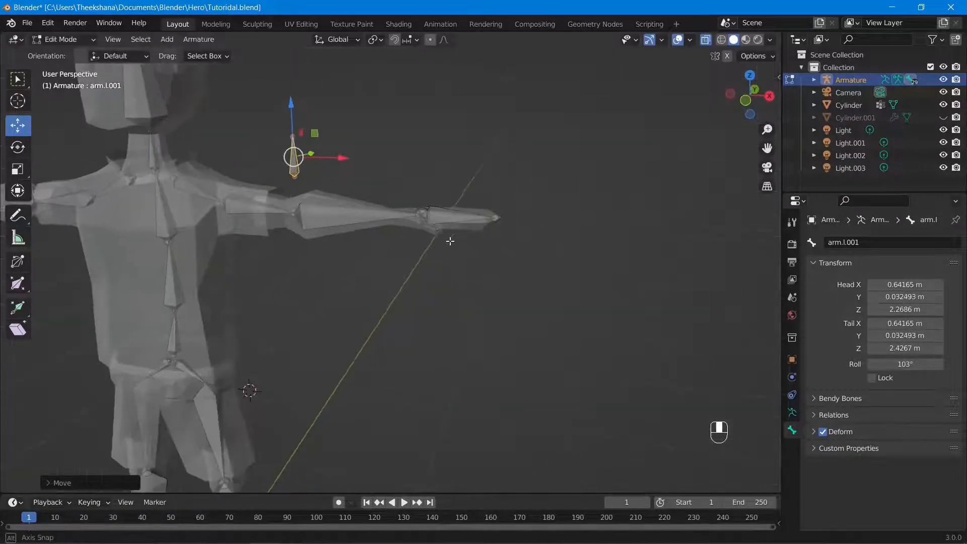
{"action": "scroll", "coordinate": [456, 223], "scroll_direction": "down", "scroll_amount": 2}
{"action": "left_click_drag", "start_coordinate": [326, 176], "coordinate": [328, 162]}
{"action": "scroll", "coordinate": [403, 216], "scroll_direction": "down", "scroll_amount": 4}
{"action": "middle_click_drag", "start_coordinate": [453, 231], "coordinate": [428, 251]}
{"action": "key", "text": "ctrl+s"}
Rename the upright bone above the left elbow, first as h_ik2.l and finally as pole.l
{"action": "double_click", "coordinate": [856, 242]}
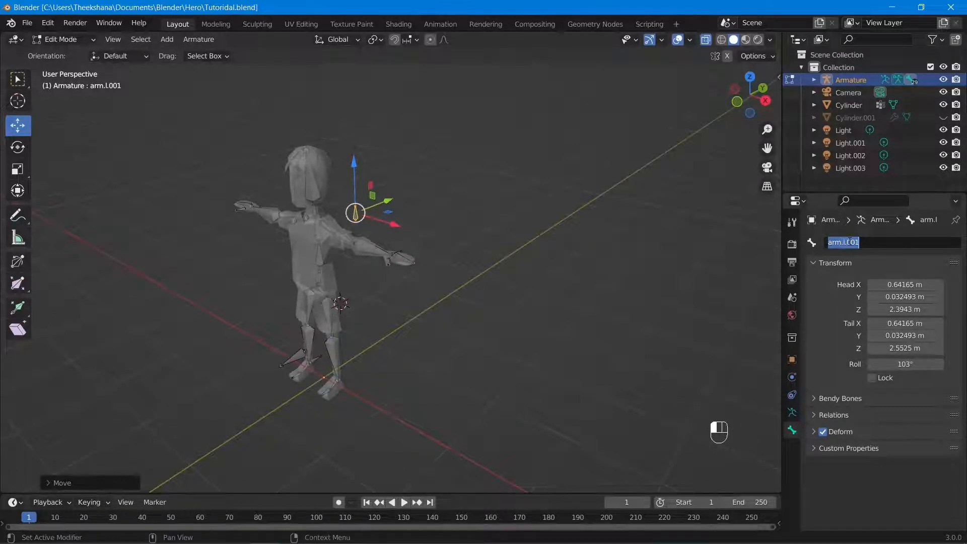
{"action": "type", "text": "h_ik2.l"}
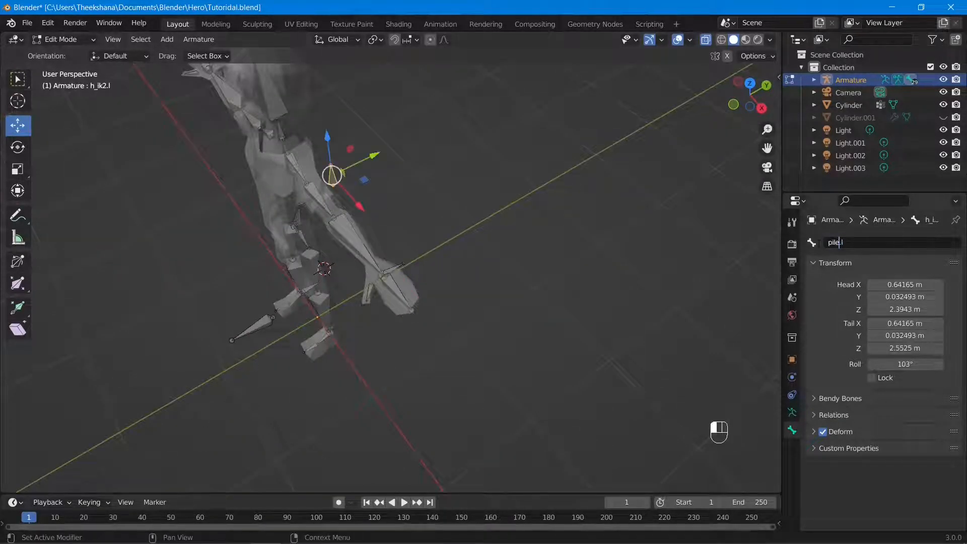
{"action": "left_click", "coordinate": [387, 271]}
Rename the detached bone in front of the left knee as l_pole.l
{"action": "scroll", "coordinate": [267, 303], "scroll_direction": "up", "scroll_amount": 3}
{"action": "left_click", "coordinate": [237, 323]}
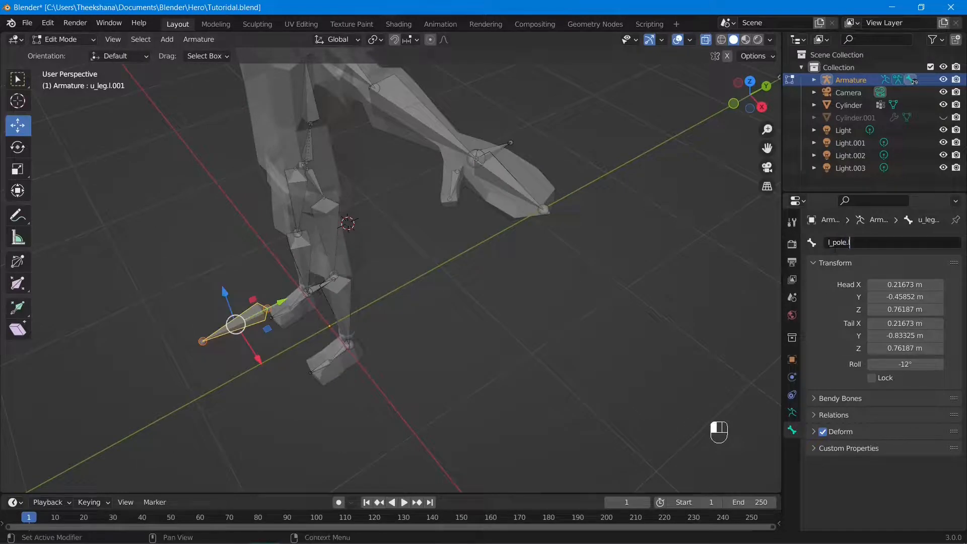
{"action": "middle_click_drag", "start_coordinate": [237, 323], "coordinate": [450, 367]}
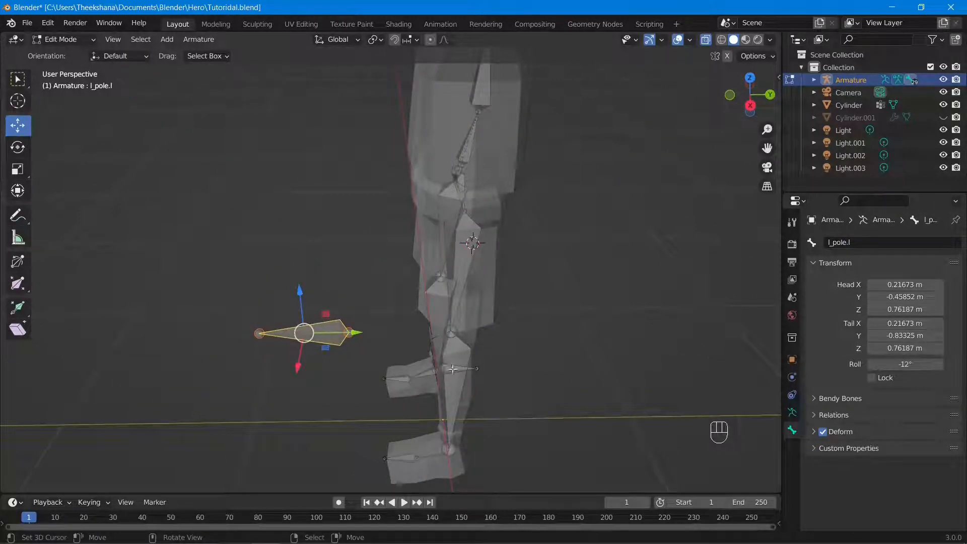
Rename the bone behind the right ankle as l_ik.r
{"action": "right_click", "coordinate": [498, 372]}
{"action": "scroll", "coordinate": [498, 371], "scroll_direction": "down", "scroll_amount": 1}
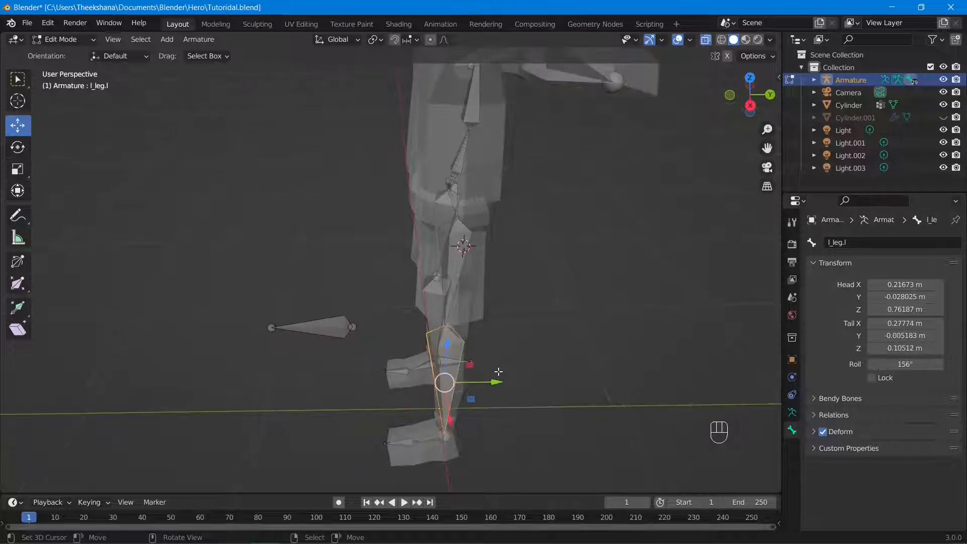
{"action": "scroll", "coordinate": [498, 372], "scroll_direction": "down", "scroll_amount": 1}
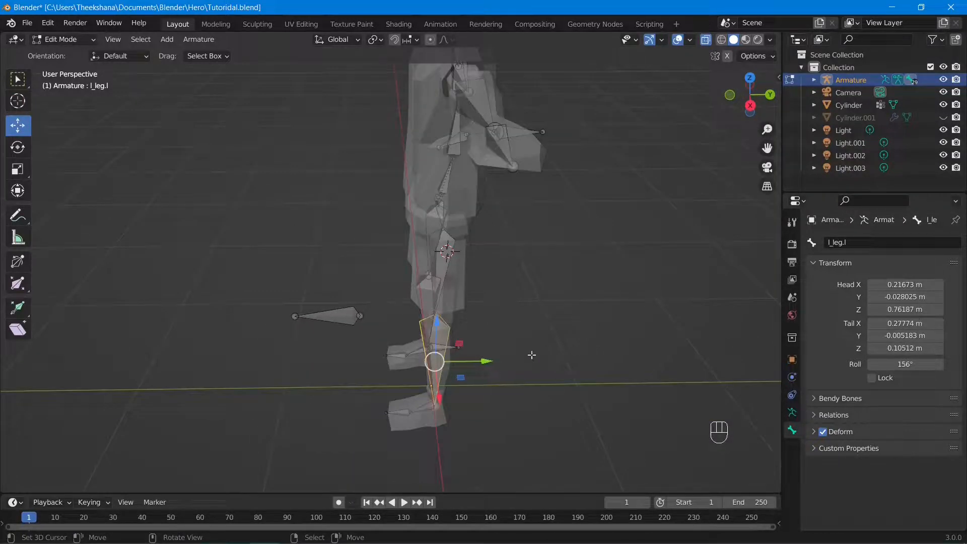
{"action": "middle_click_drag", "start_coordinate": [531, 355], "coordinate": [546, 382]}
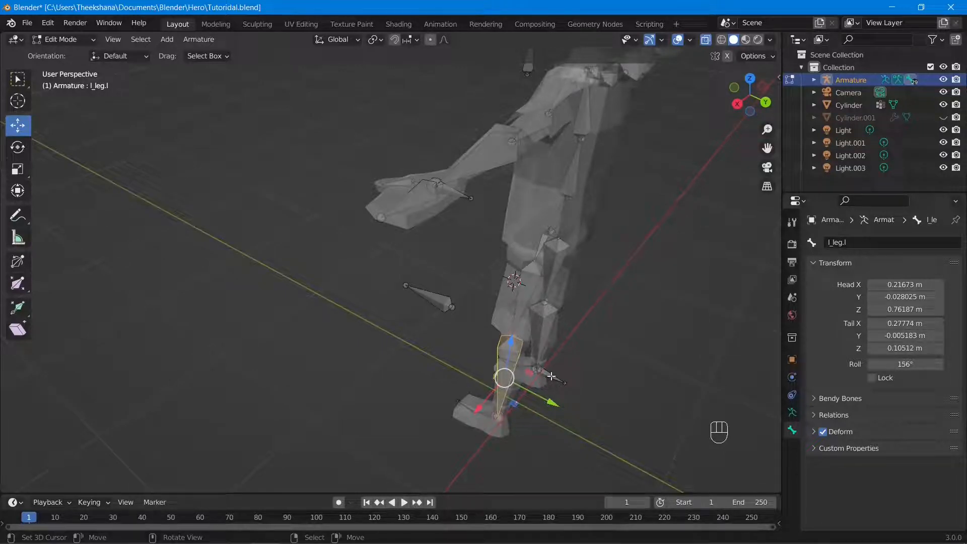
{"action": "left_click", "coordinate": [551, 376]}
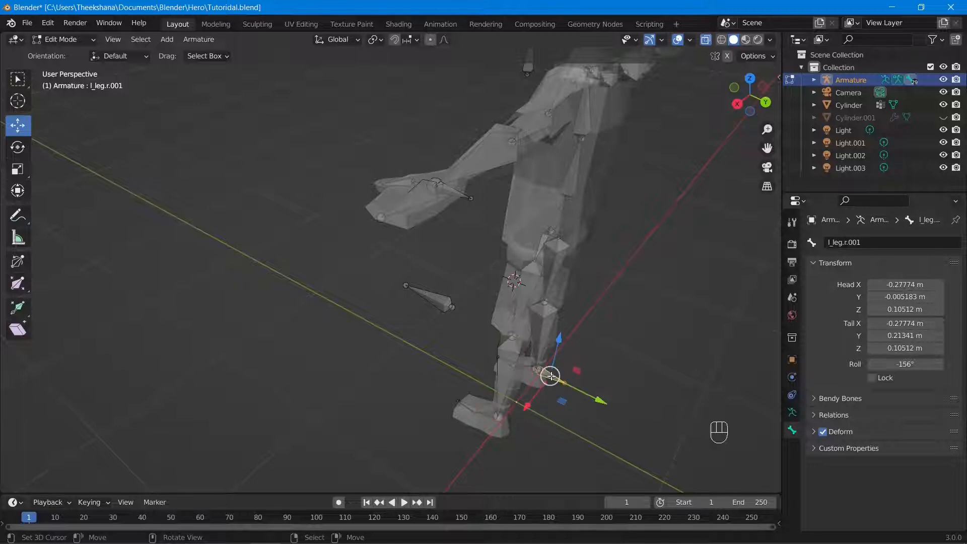
{"action": "left_click", "coordinate": [885, 243]}
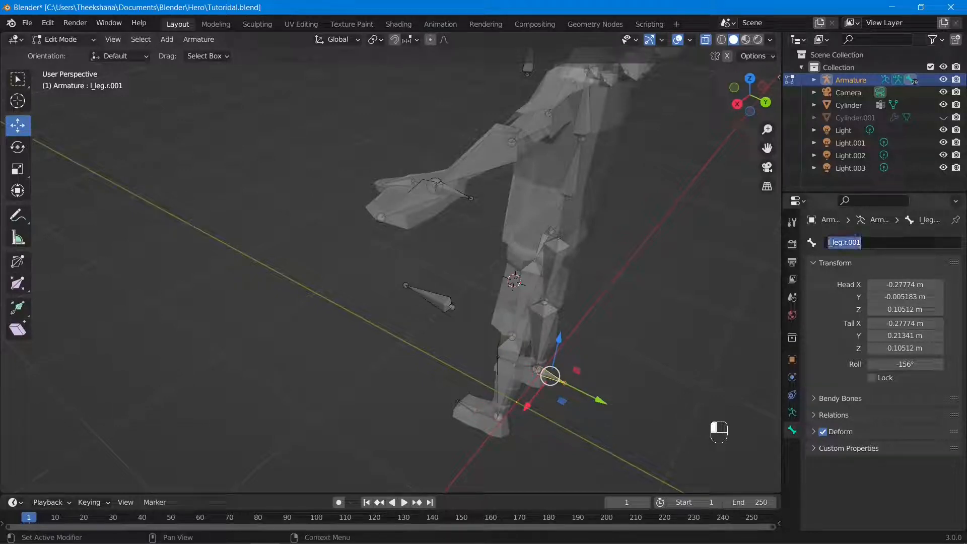
{"action": "type", "text": "l_ik"}
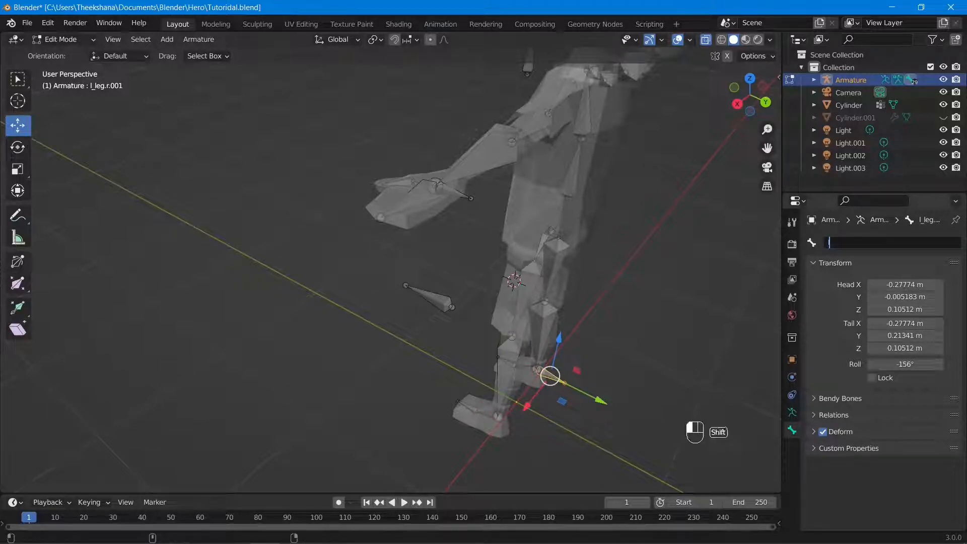
{"action": "type", "text": ".r"}
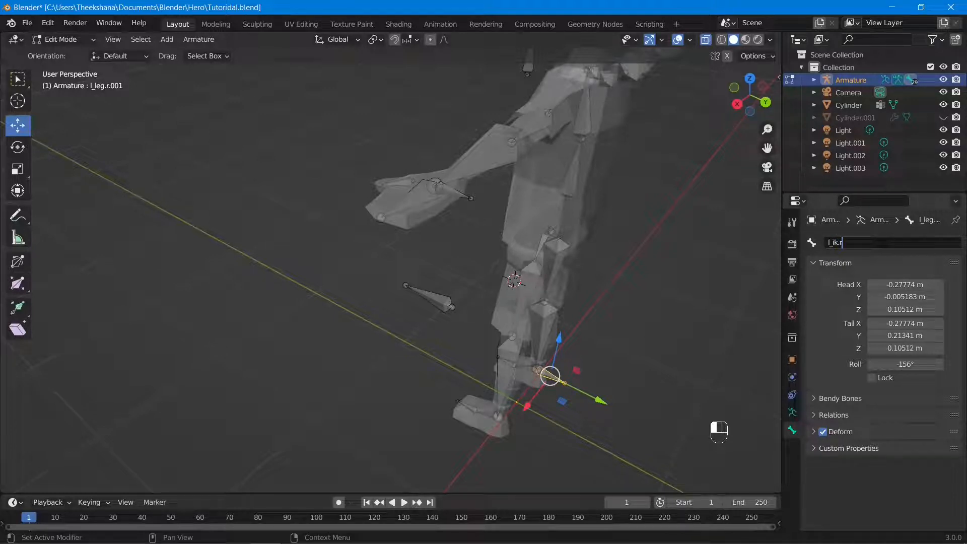
{"action": "key", "text": "Return"}
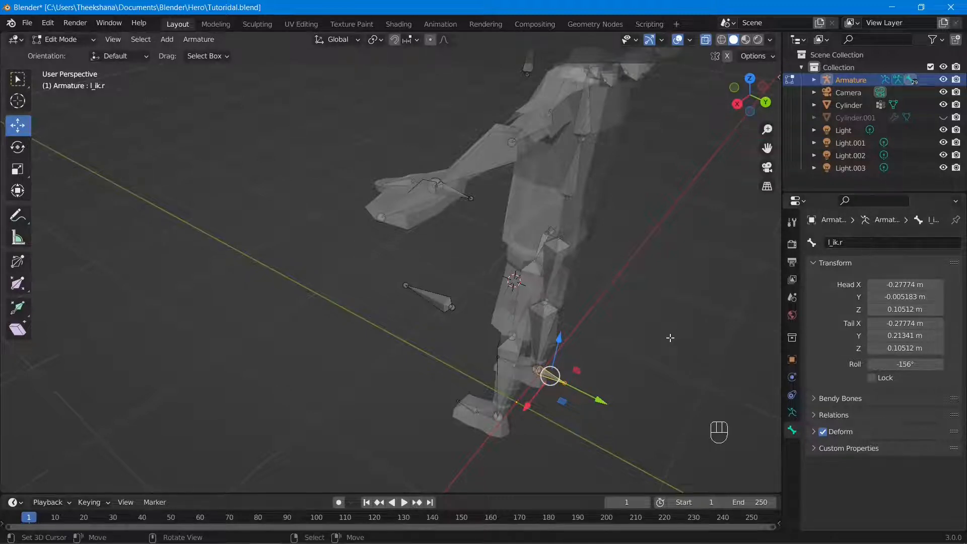
Select all bones of the armature in the front view and symmetrize them to mirror the new control bones
{"action": "key", "text": "KP_1"}
{"action": "scroll", "coordinate": [506, 329], "scroll_direction": "down", "scroll_amount": 3}
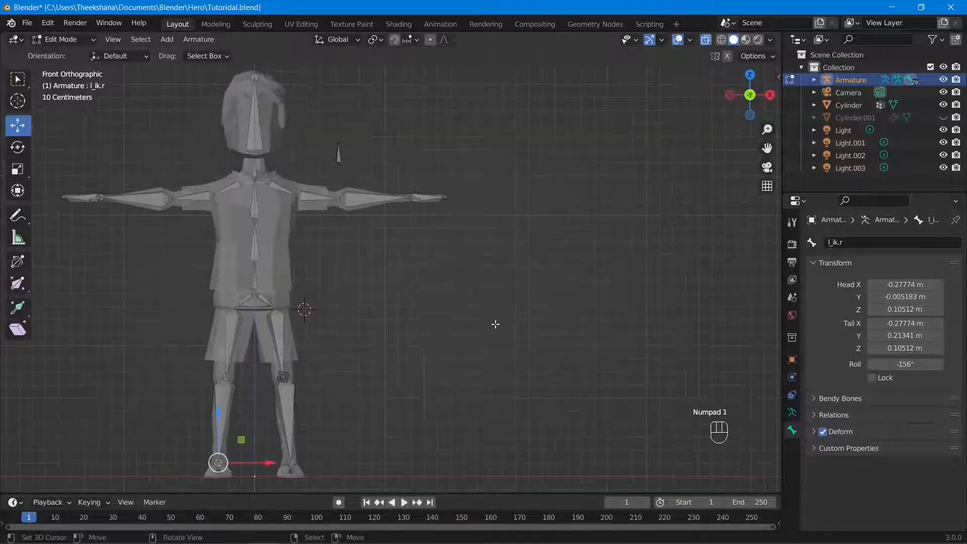
{"action": "key", "text": "a"}
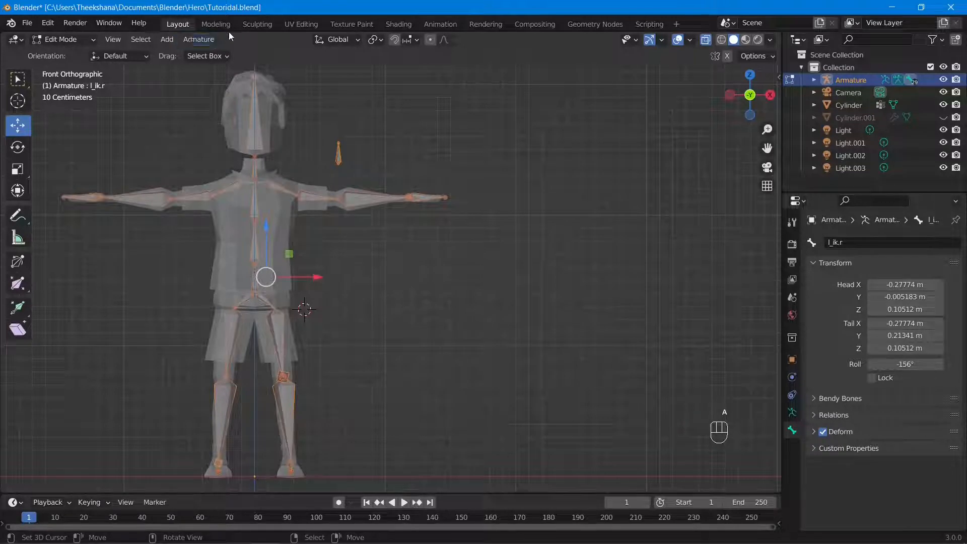
{"action": "left_click", "coordinate": [196, 39]}
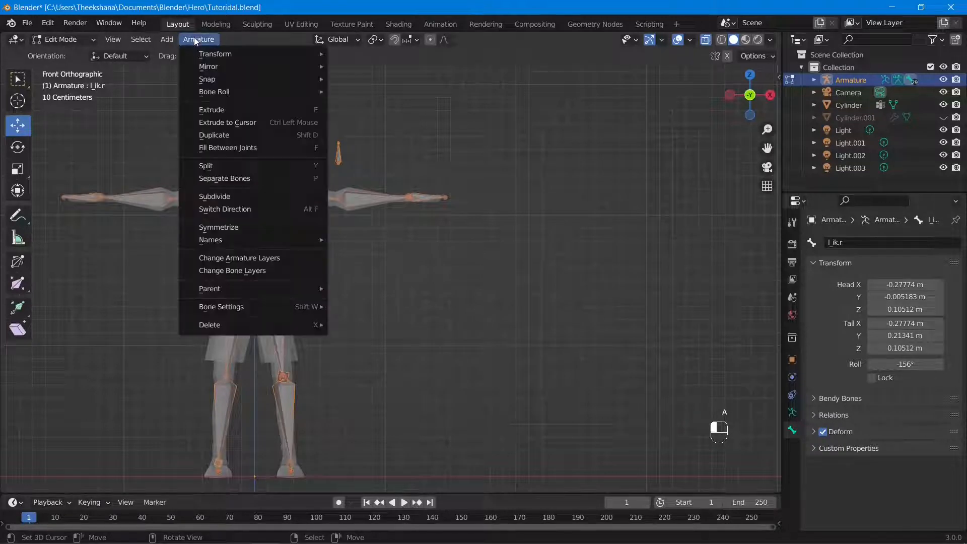
{"action": "left_click", "coordinate": [225, 225]}
{"action": "key", "text": "KP_5"}
{"action": "middle_click_drag", "start_coordinate": [507, 269], "coordinate": [426, 304]}
{"action": "middle_click_drag", "start_coordinate": [439, 261], "coordinate": [425, 259]}
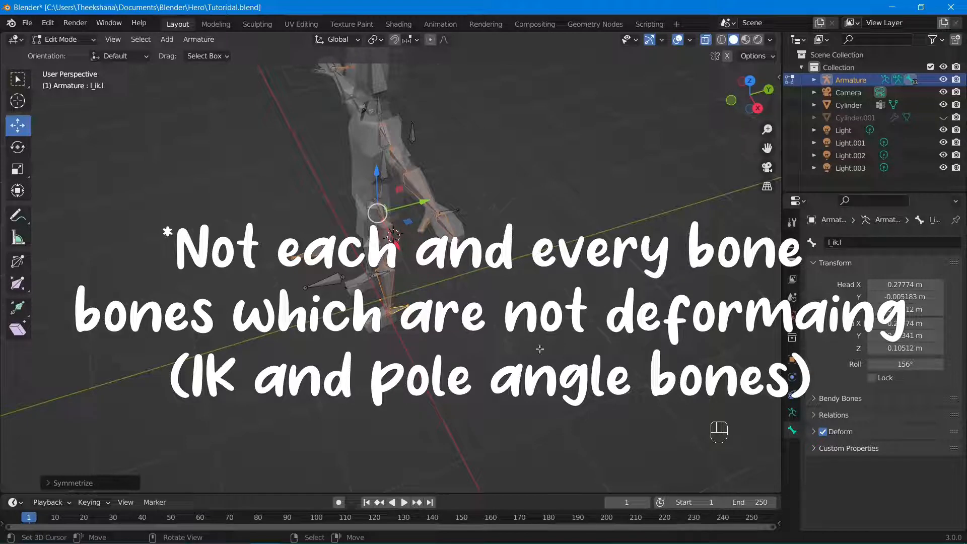
Turn off Deform for the knee pole bones l_pole.l and l_pole.r and for the IK bone behind the ankle
{"action": "right_click", "coordinate": [493, 356]}
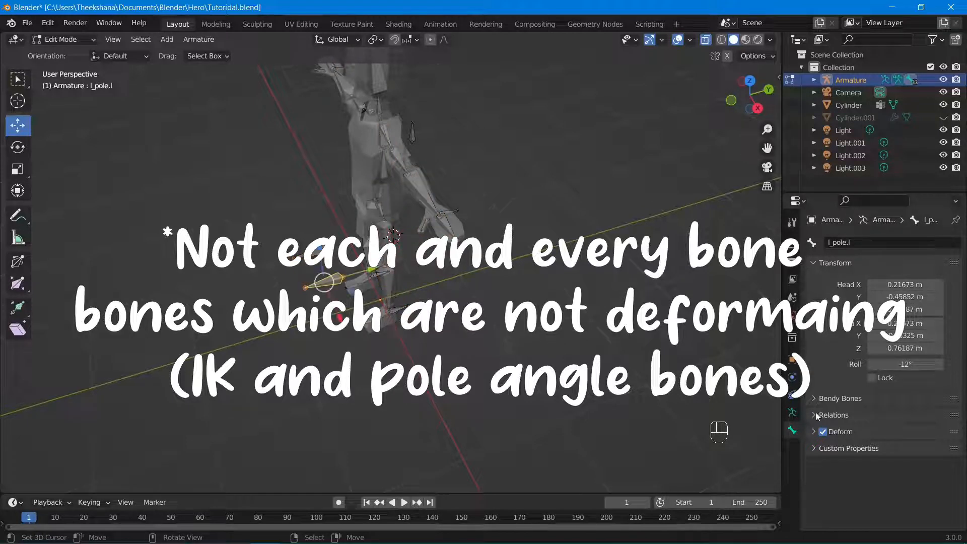
{"action": "left_click", "coordinate": [823, 431]}
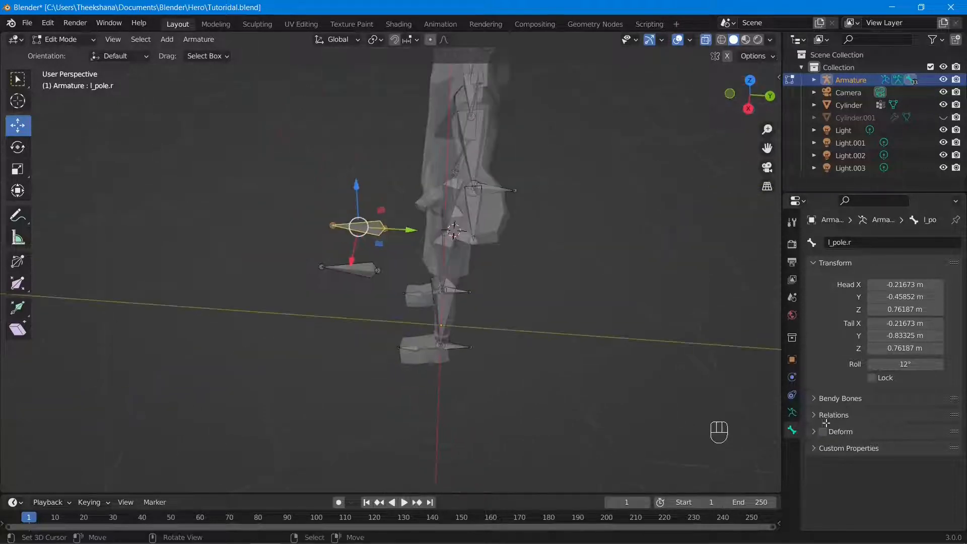
{"action": "right_click", "coordinate": [458, 346]}
{"action": "left_click", "coordinate": [822, 432]}
Turn off Deform for the wrist control bone h_ik.l and the elbow pole bones pole.l and pole.r
{"action": "middle_click_drag", "start_coordinate": [608, 327], "coordinate": [554, 332]}
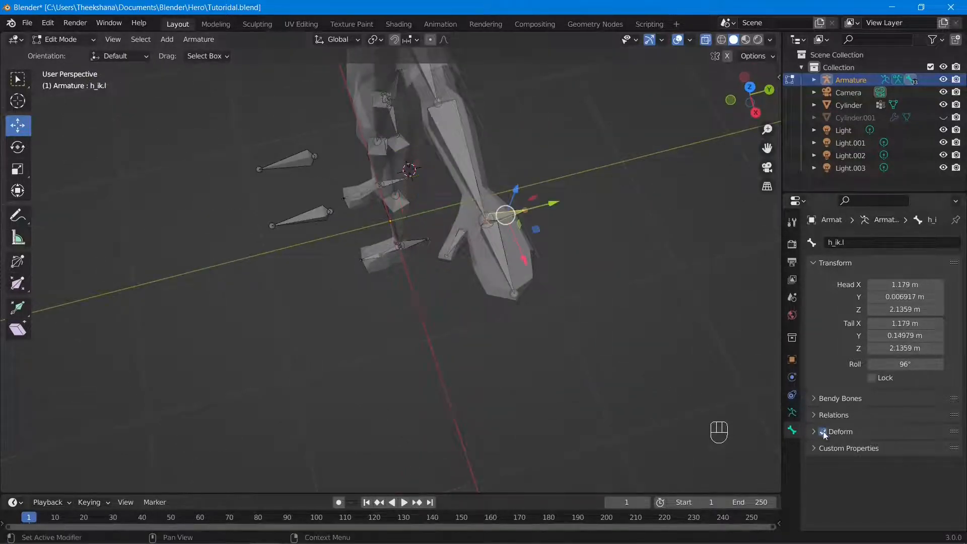
{"action": "left_click", "coordinate": [822, 433]}
{"action": "middle_click_drag", "start_coordinate": [590, 204], "coordinate": [530, 65]}
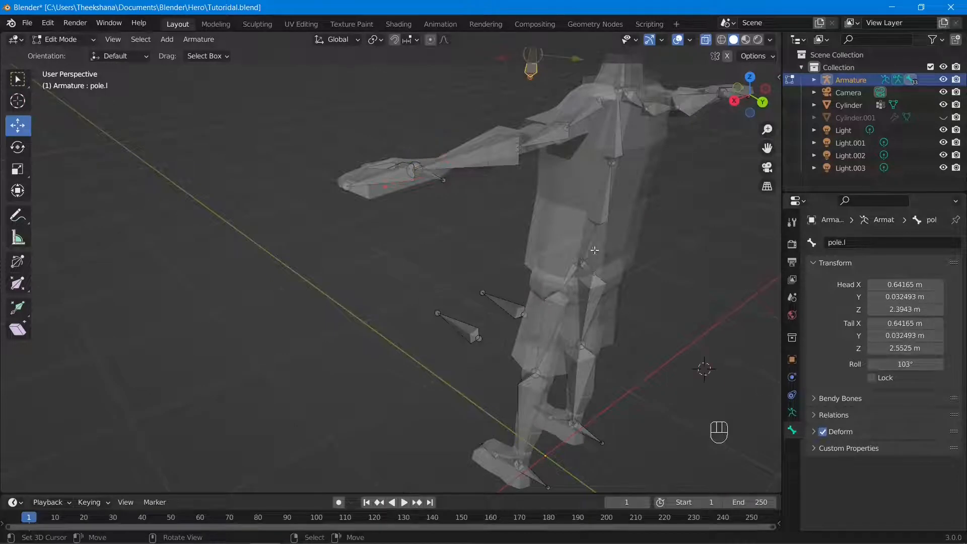
{"action": "left_click", "coordinate": [822, 433]}
{"action": "scroll", "coordinate": [530, 259], "scroll_direction": "down", "scroll_amount": 3}
{"action": "middle_click_drag", "start_coordinate": [531, 260], "coordinate": [476, 313], "text": "shift"}
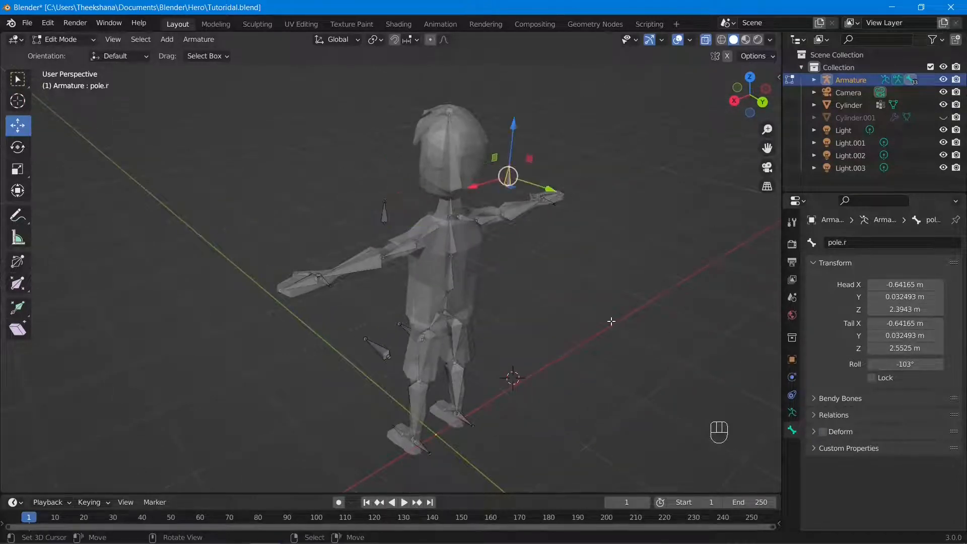
Clear the bone selection in the front view and switch the armature to Pose Mode
{"action": "middle_click_drag", "start_coordinate": [682, 297], "coordinate": [486, 382]}
{"action": "left_click", "coordinate": [487, 383]}
{"action": "middle_click_drag", "start_coordinate": [583, 334], "coordinate": [516, 352]}
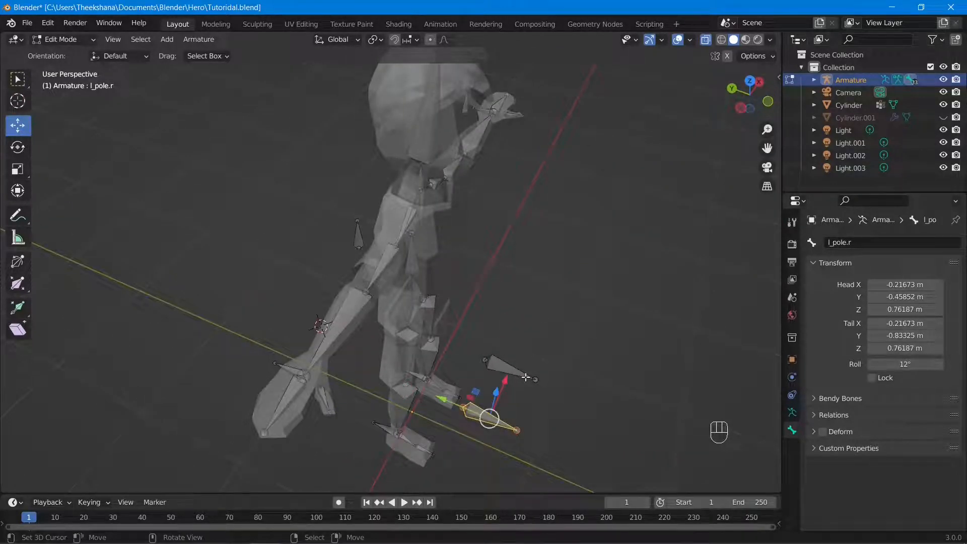
{"action": "key", "text": "KP_1"}
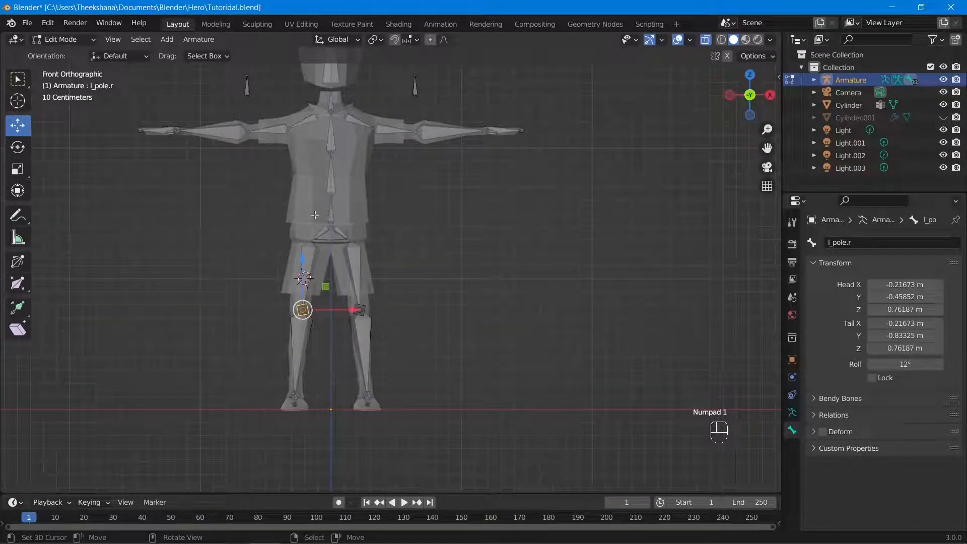
{"action": "scroll", "coordinate": [316, 215], "scroll_direction": "down", "scroll_amount": 3}
{"action": "middle_click_drag", "start_coordinate": [339, 201], "coordinate": [382, 190], "text": "shift"}
{"action": "scroll", "coordinate": [376, 267], "scroll_direction": "up", "scroll_amount": 3}
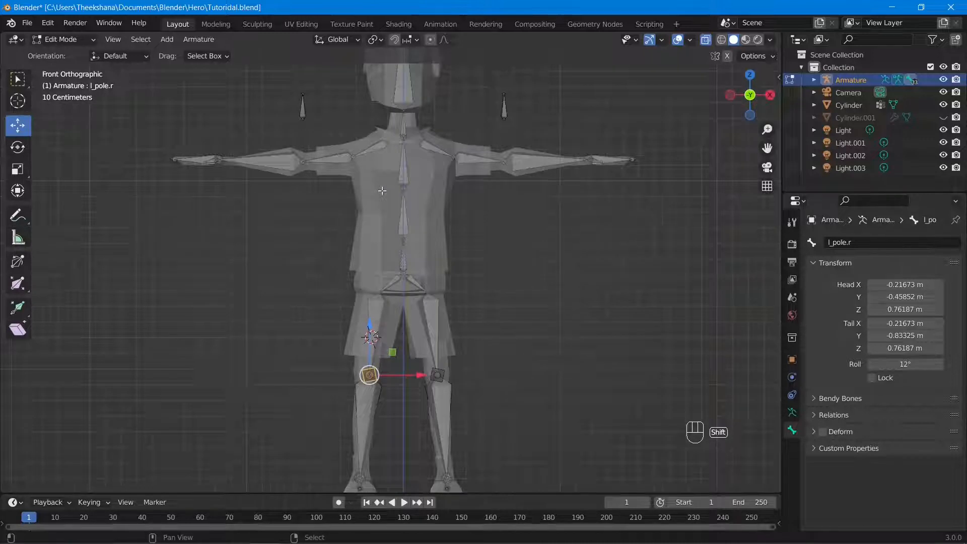
{"action": "scroll", "coordinate": [382, 190], "scroll_direction": "down", "scroll_amount": 1}
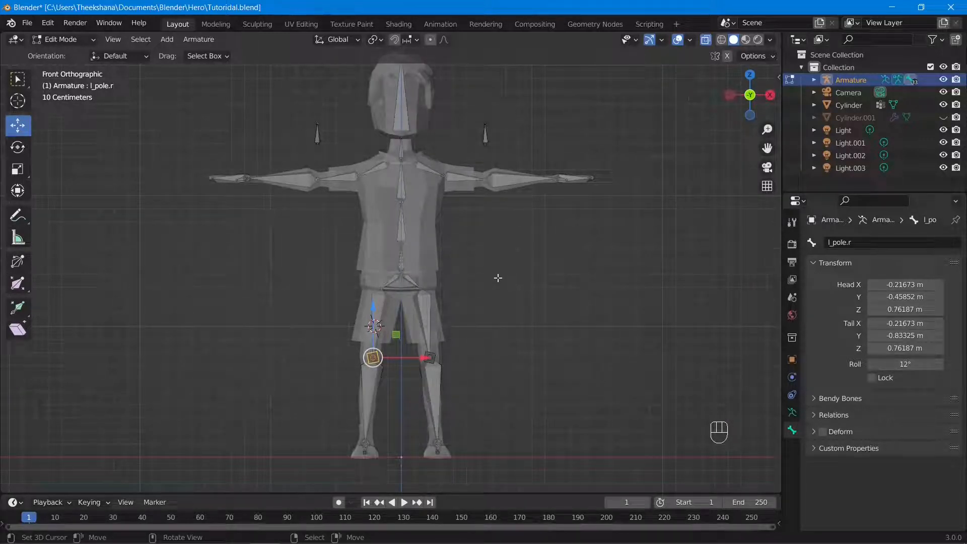
{"action": "left_click", "coordinate": [497, 277]}
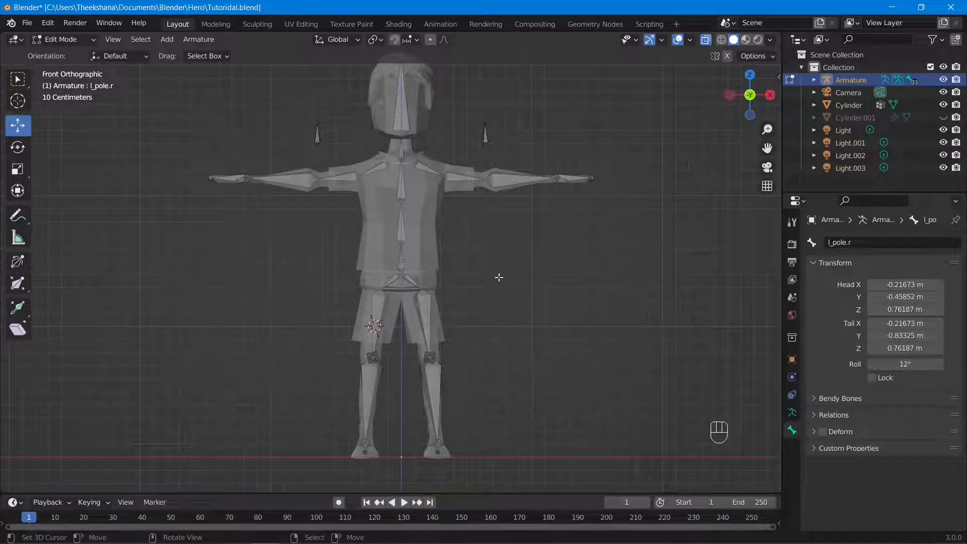
{"action": "left_click", "coordinate": [74, 41]}
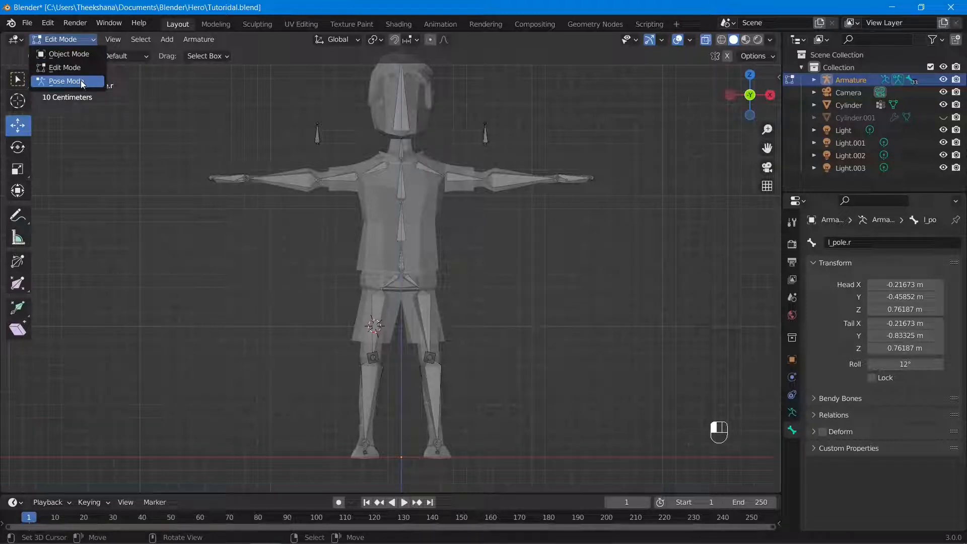
{"action": "left_click", "coordinate": [91, 86]}
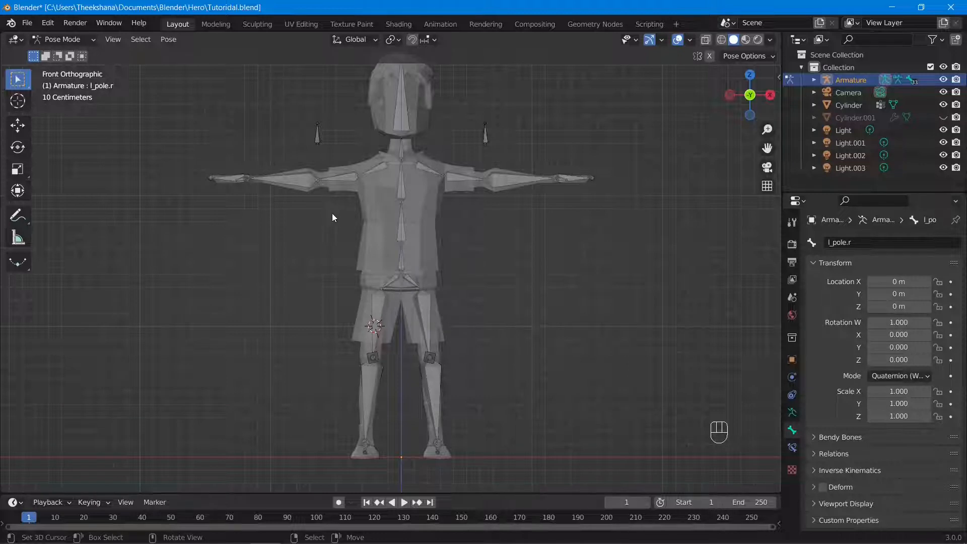
Add an Inverse Kinematics bone constraint to the forearm bone f_arm.l
{"action": "scroll", "coordinate": [472, 197], "scroll_direction": "up", "scroll_amount": 2}
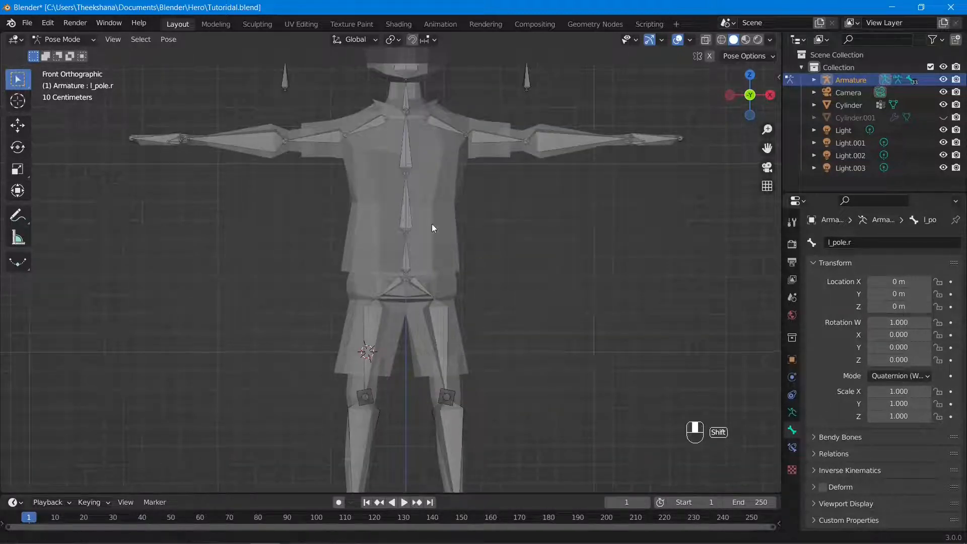
{"action": "middle_click_drag", "start_coordinate": [431, 223], "coordinate": [391, 241], "text": "shift"}
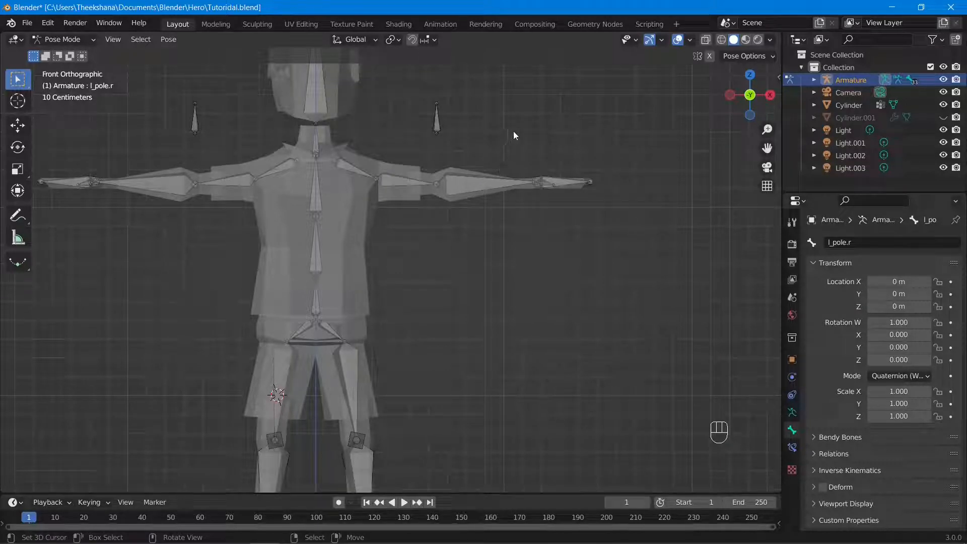
{"action": "left_click", "coordinate": [518, 110]}
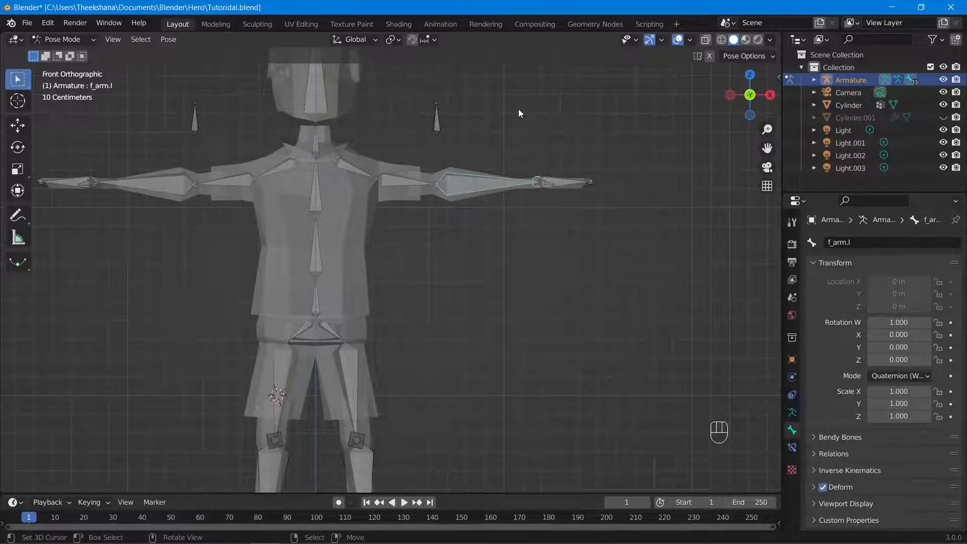
{"action": "middle_click_drag", "start_coordinate": [522, 105], "coordinate": [509, 193]}
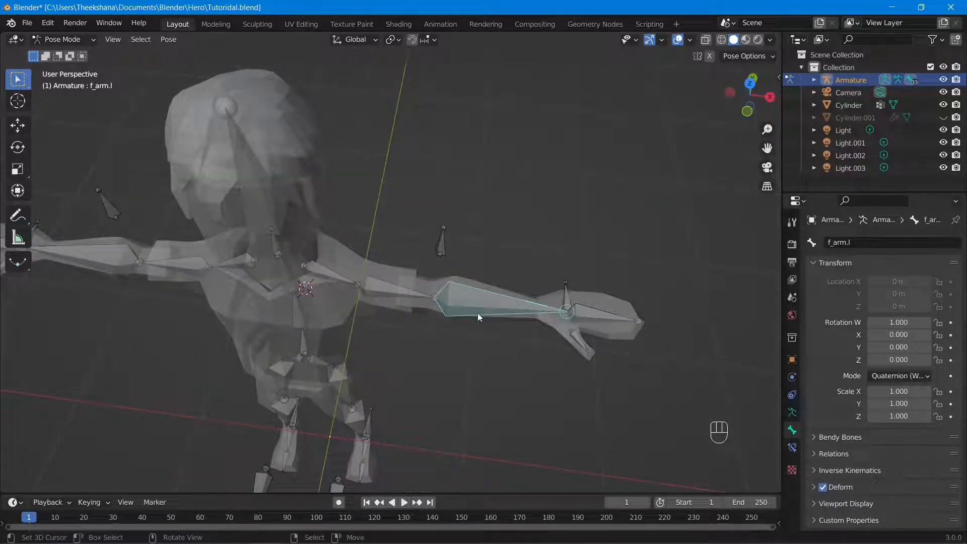
{"action": "left_click", "coordinate": [792, 448]}
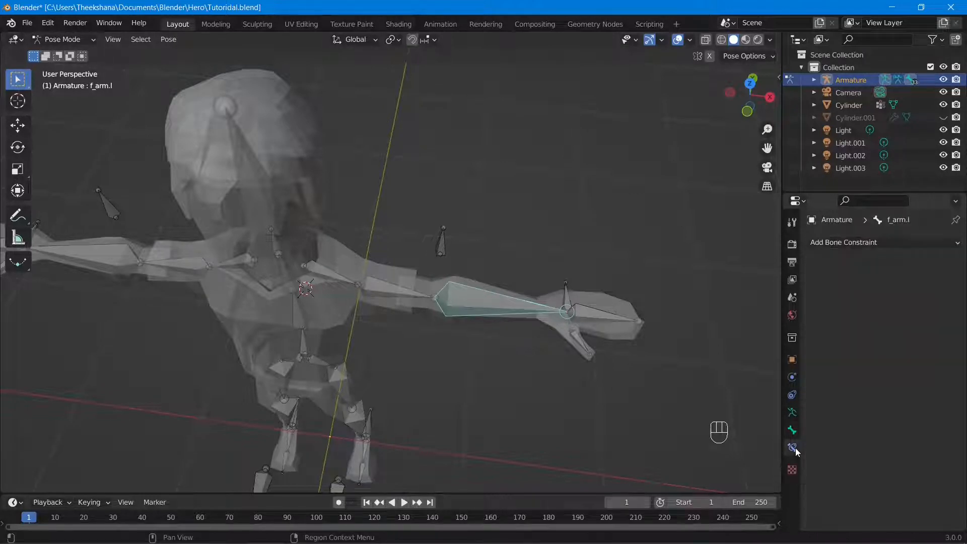
{"action": "left_click", "coordinate": [839, 247]}
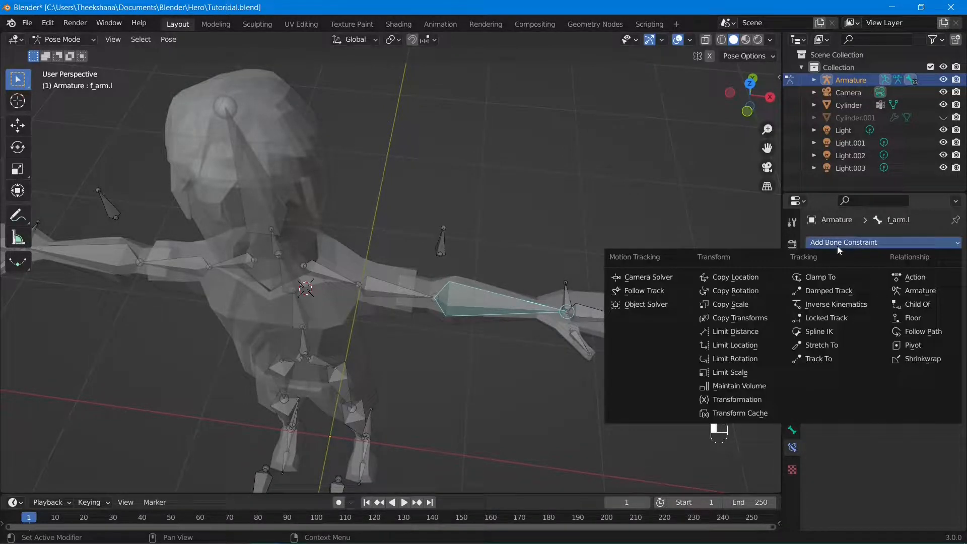
{"action": "left_click", "coordinate": [820, 305]}
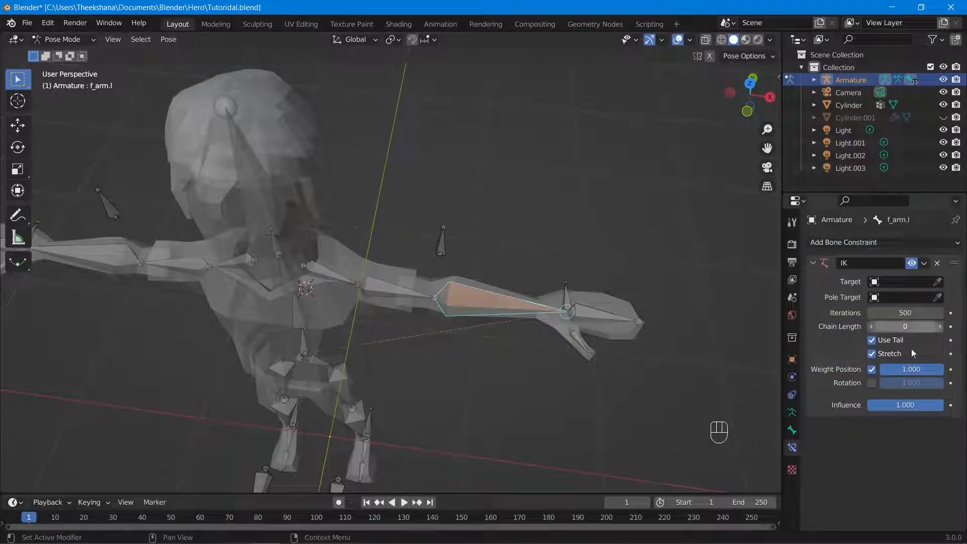
{"action": "left_click", "coordinate": [881, 283]}
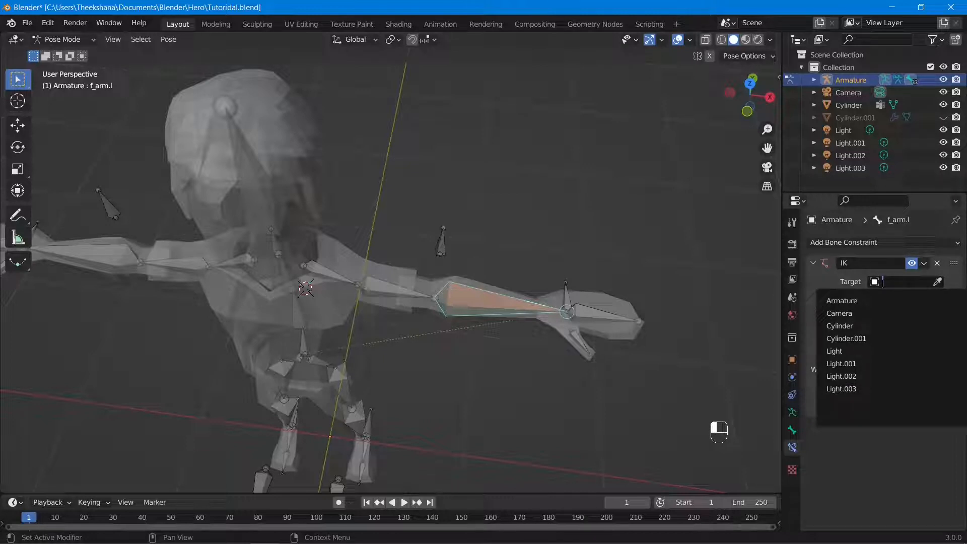
{"action": "type", "text": "ik"}
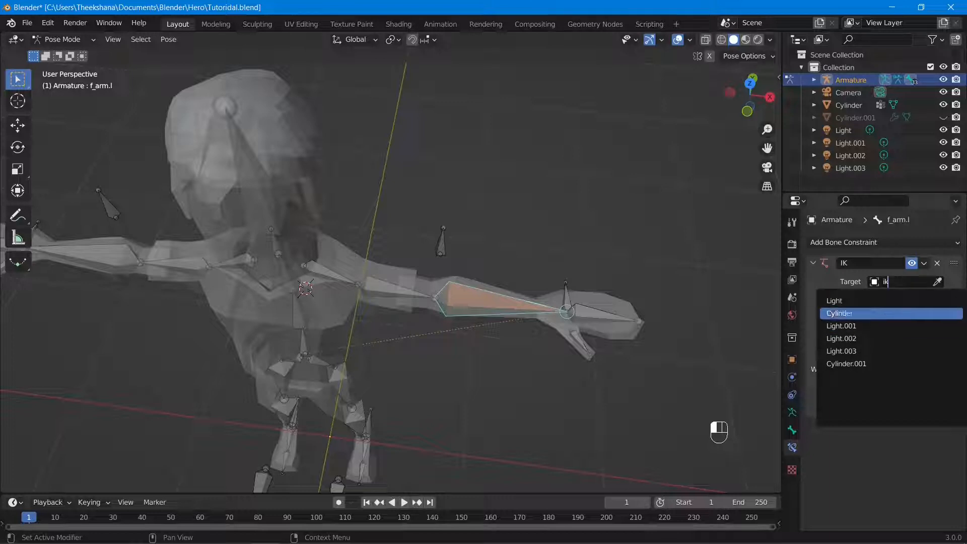
{"action": "left_click", "coordinate": [882, 461]}
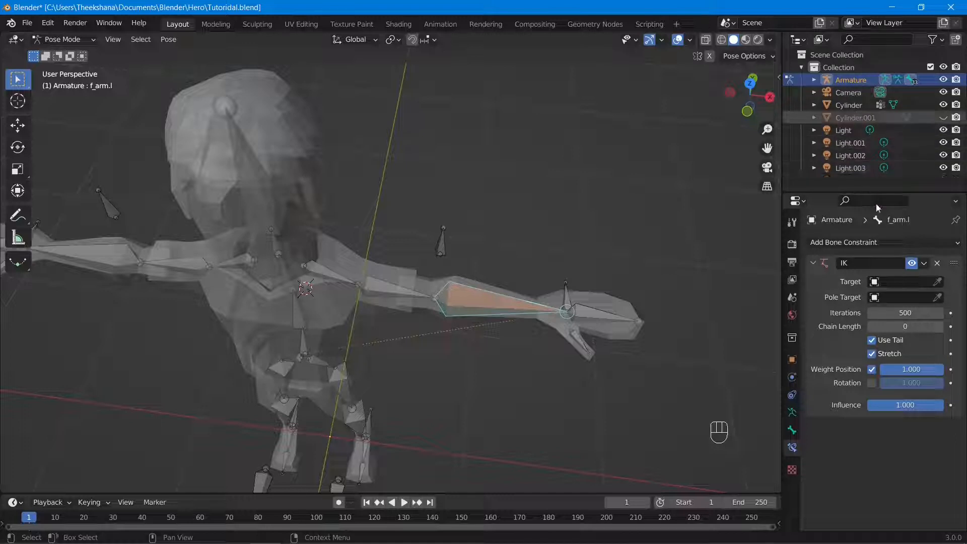
Target the forearm's IK constraint at the Armature's h_ik.l bone and set its chain length to 2
{"action": "left_click", "coordinate": [886, 281]}
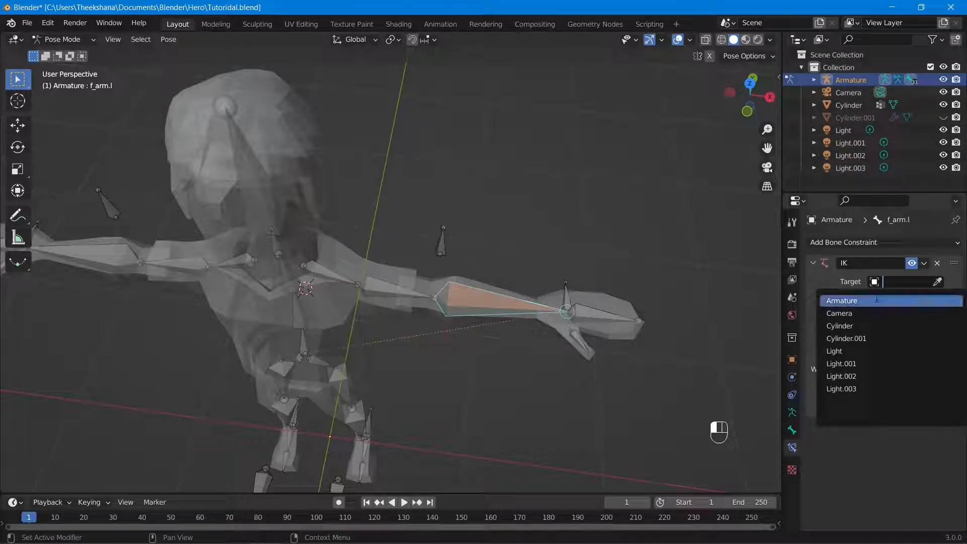
{"action": "left_click", "coordinate": [898, 299]}
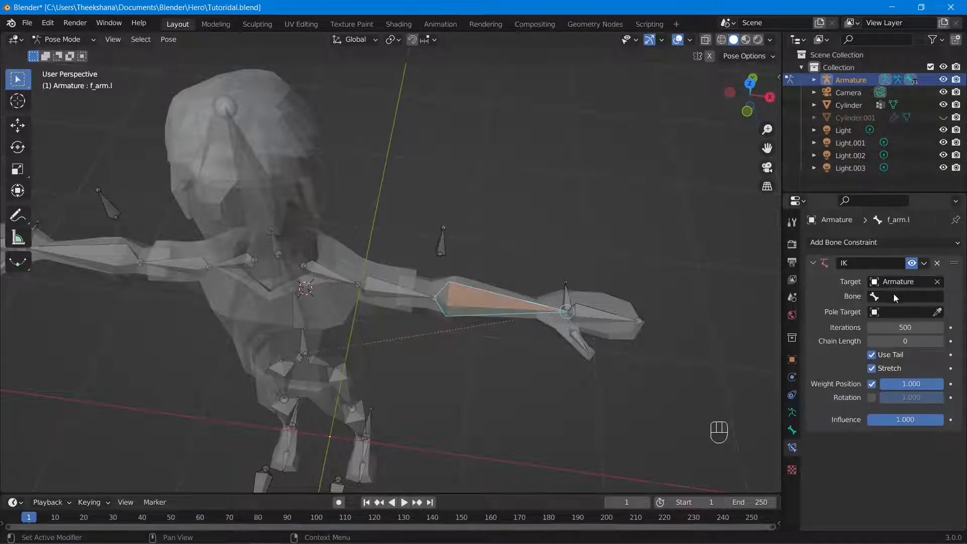
{"action": "left_click", "coordinate": [893, 295]}
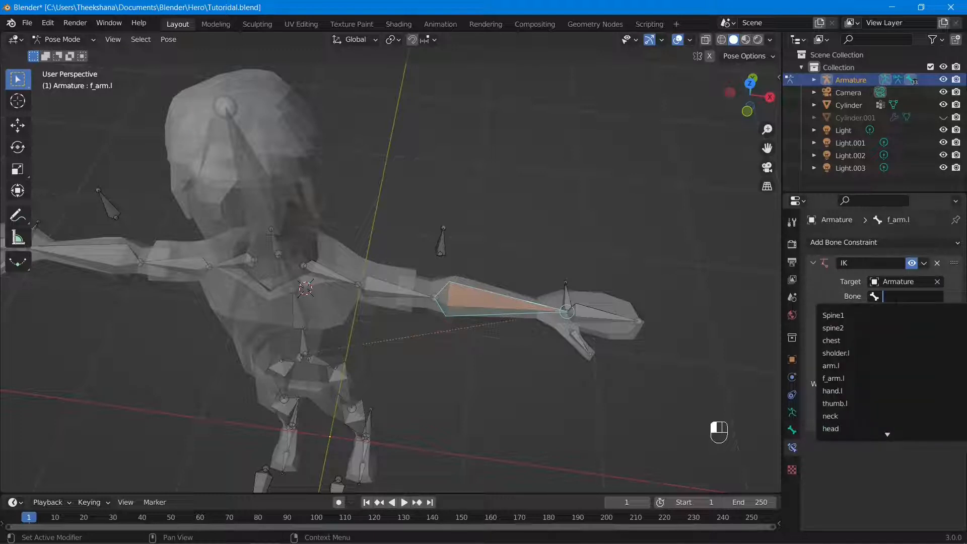
{"action": "type", "text": "ik"}
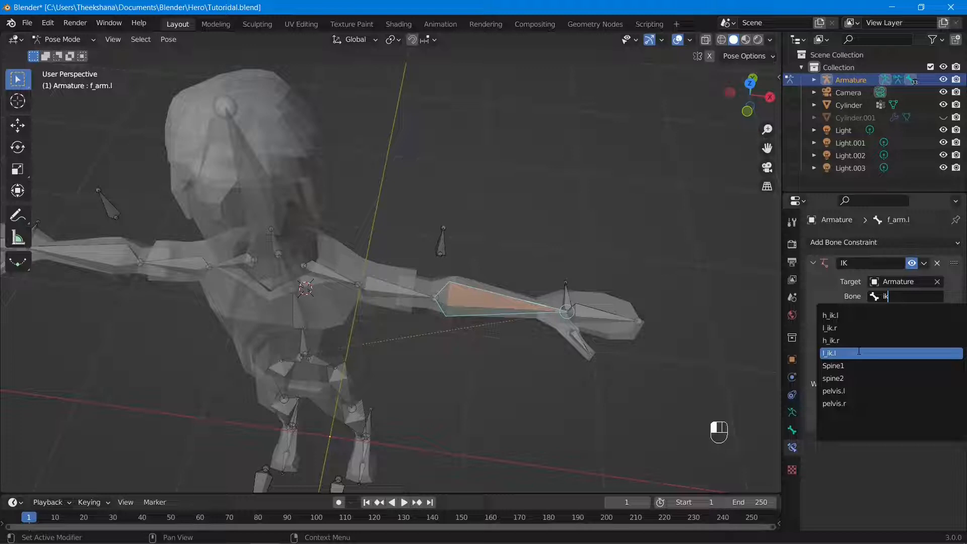
{"action": "left_click", "coordinate": [844, 320]}
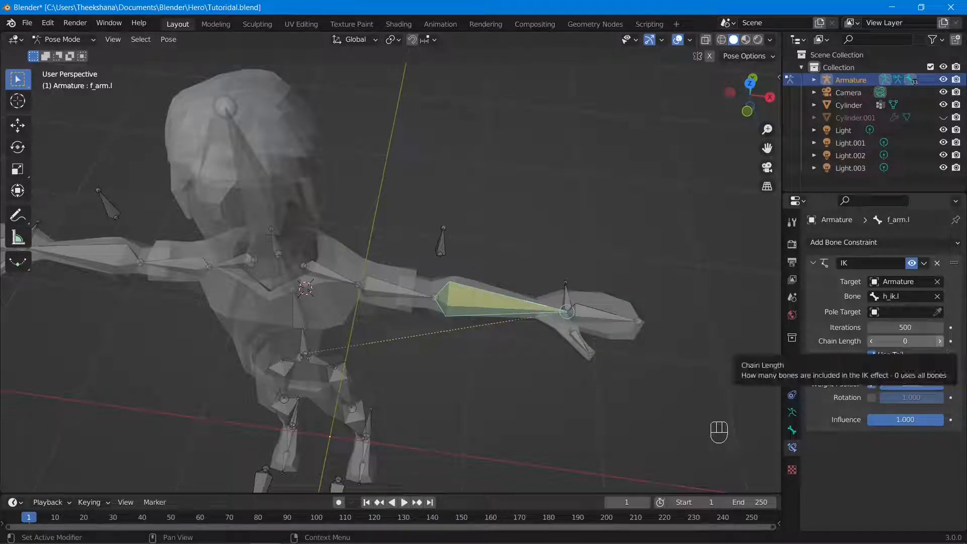
{"action": "left_click", "coordinate": [939, 343]}
{"action": "left_click", "coordinate": [938, 342]}
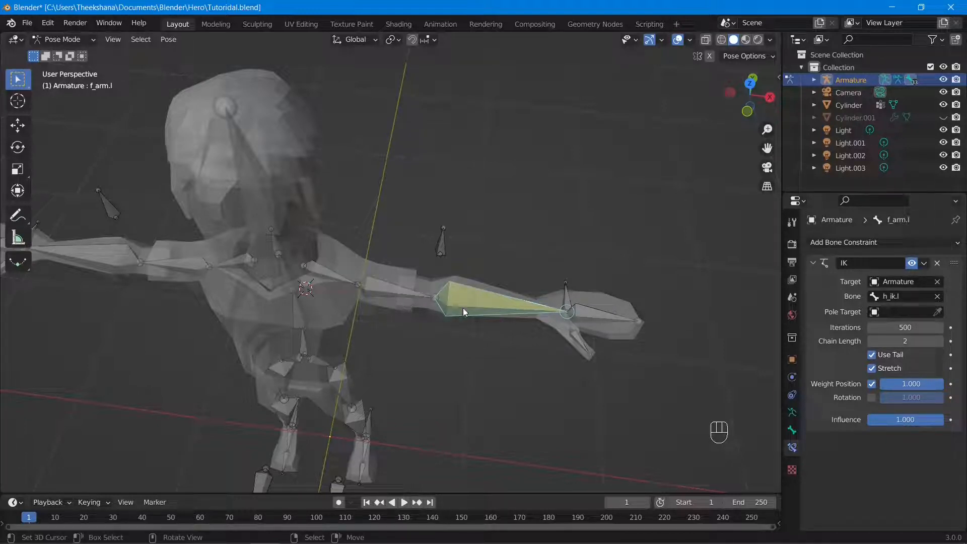
Set the forearm IK constraint's pole target to Armature and search its bones for the elbow pole
{"action": "left_click", "coordinate": [919, 310]}
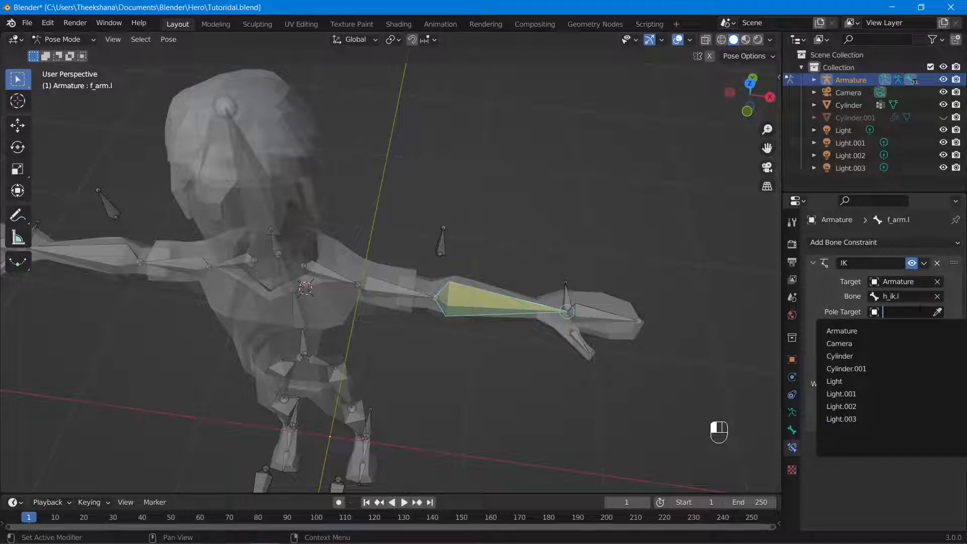
{"action": "left_click", "coordinate": [887, 329]}
{"action": "left_click", "coordinate": [895, 327]}
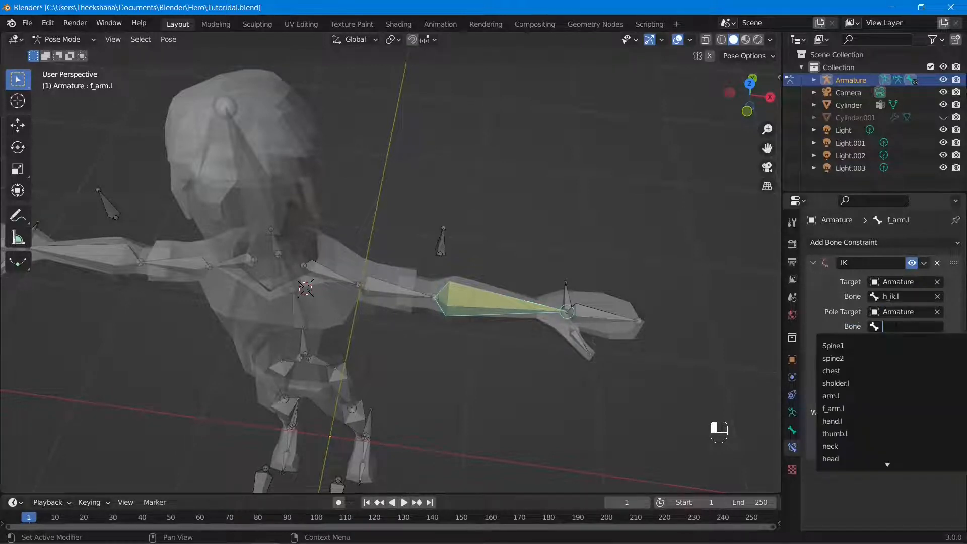
{"action": "type", "text": "p"}
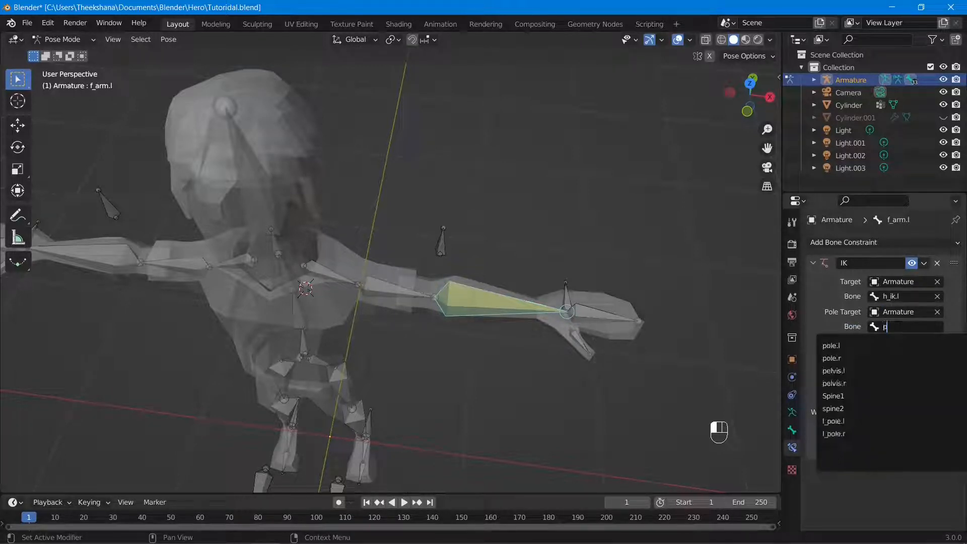
Set the IK pole bone of f_arm.l to pole.l and its pole angle to -180°
{"action": "left_click", "coordinate": [870, 347]}
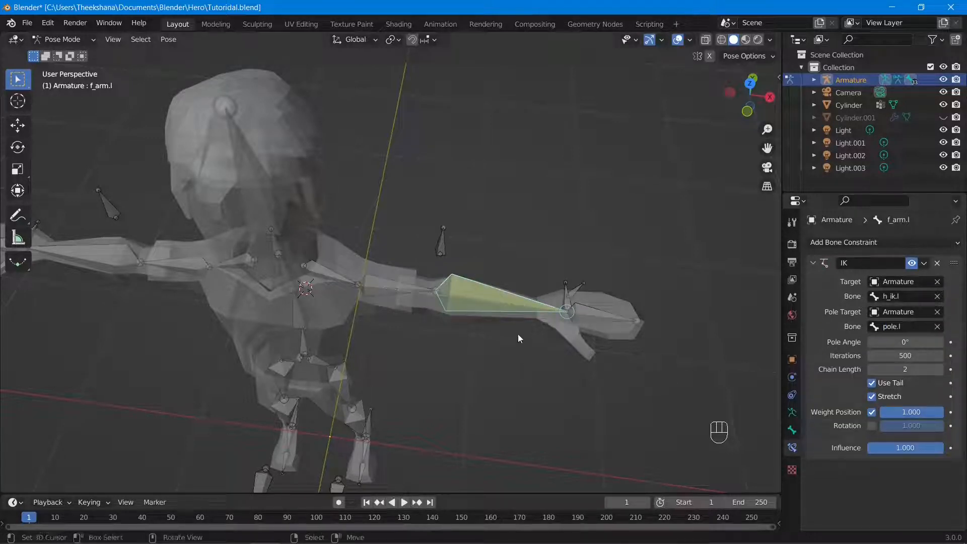
{"action": "middle_click_drag", "start_coordinate": [518, 336], "coordinate": [457, 332]}
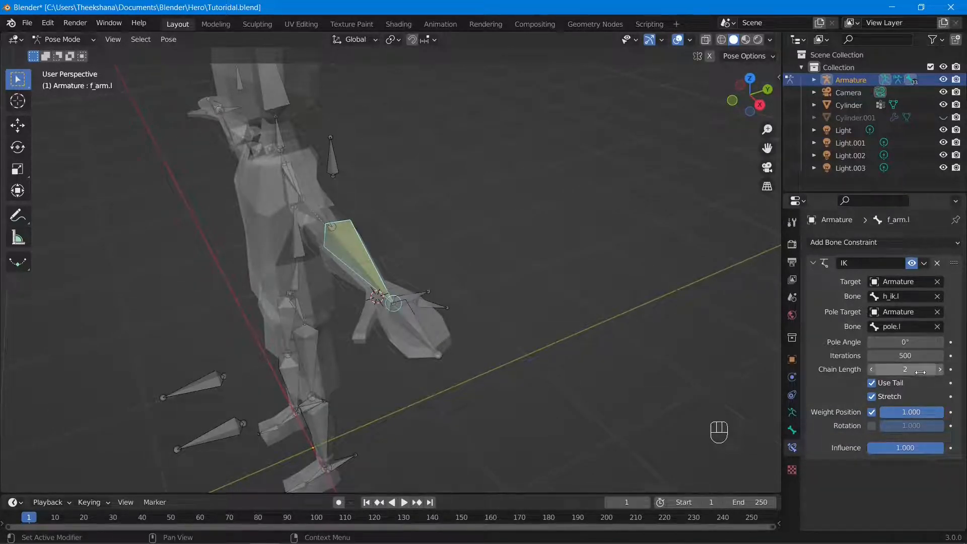
{"action": "left_click_drag", "start_coordinate": [909, 343], "coordinate": [884, 342]}
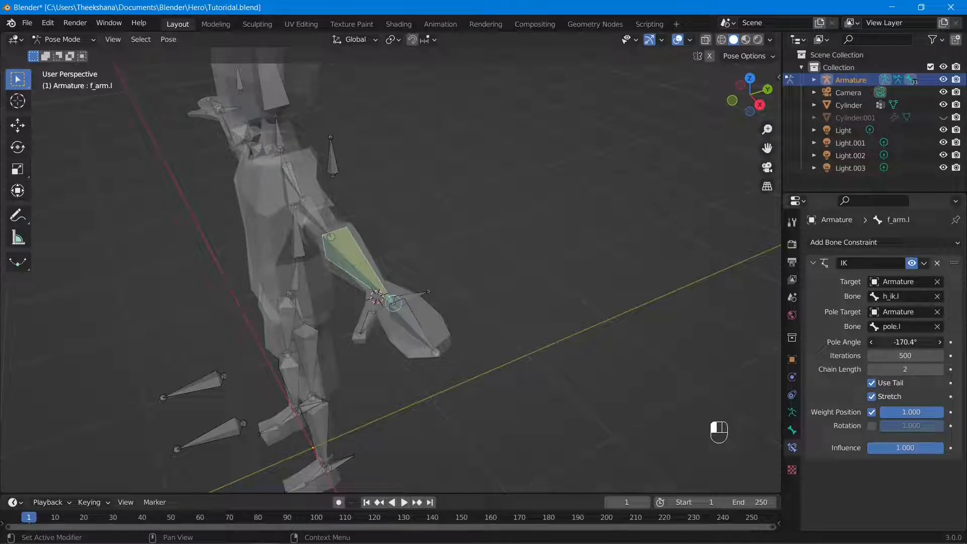
{"action": "left_click", "coordinate": [905, 342]}
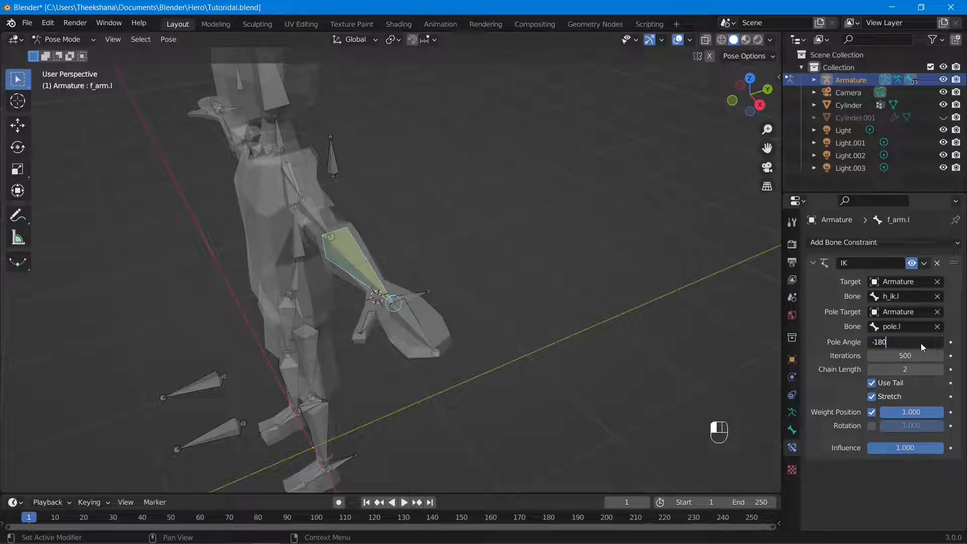
{"action": "key", "text": "Return"}
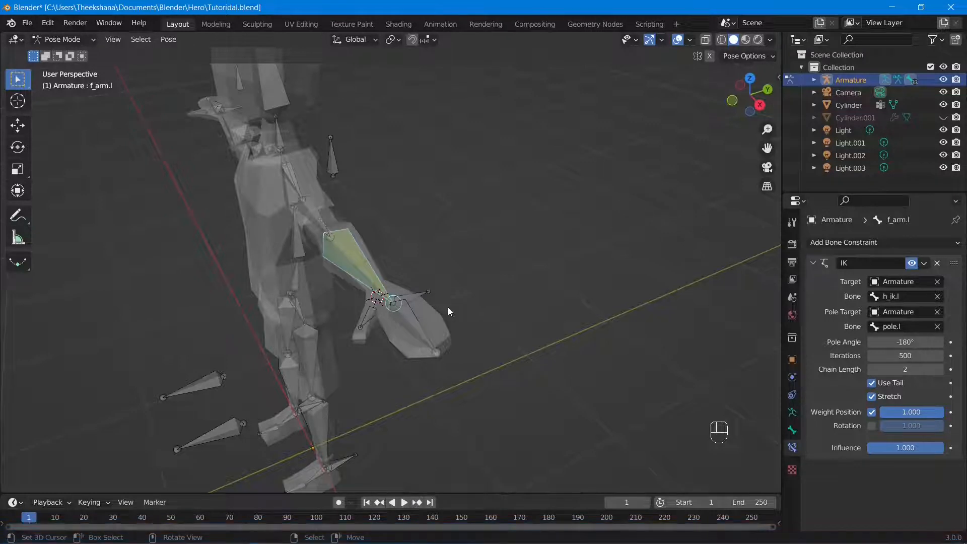
Test the left arm's IK by moving the h_ik.l bone away from the hand, inward and down
{"action": "key", "text": "KP_1"}
{"action": "scroll", "coordinate": [448, 307], "scroll_direction": "down", "scroll_amount": 2}
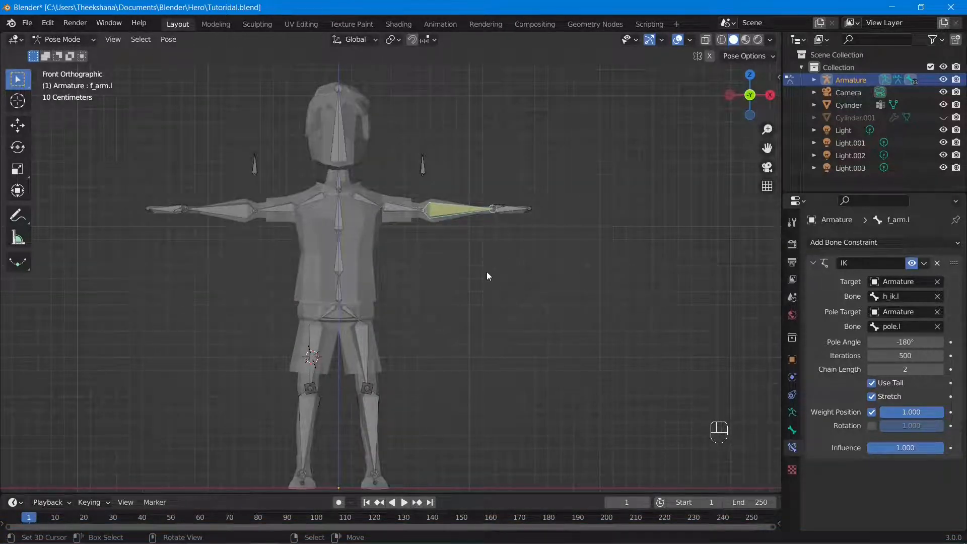
{"action": "middle_click_drag", "start_coordinate": [496, 292], "coordinate": [460, 324]}
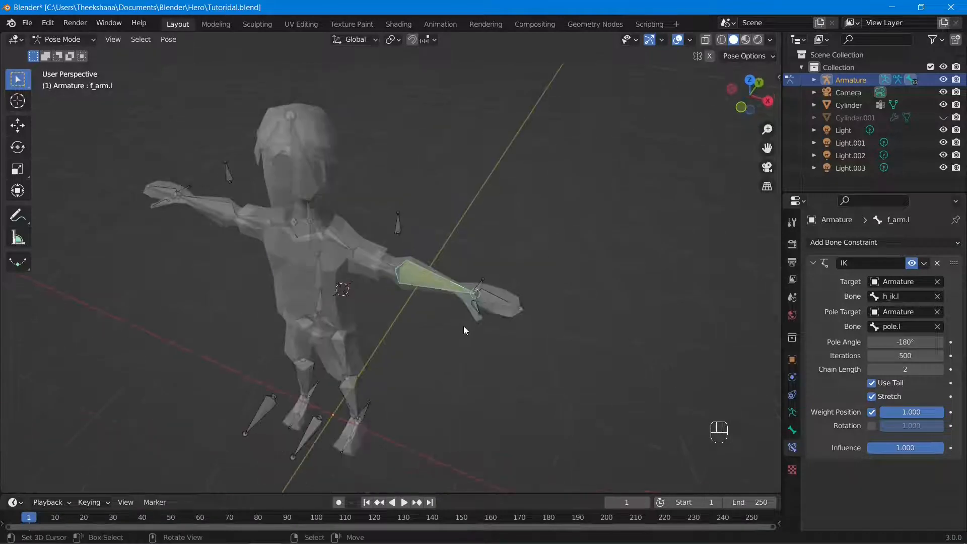
{"action": "scroll", "coordinate": [505, 314], "scroll_direction": "up", "scroll_amount": 3}
{"action": "scroll", "coordinate": [507, 313], "scroll_direction": "up", "scroll_amount": 3}
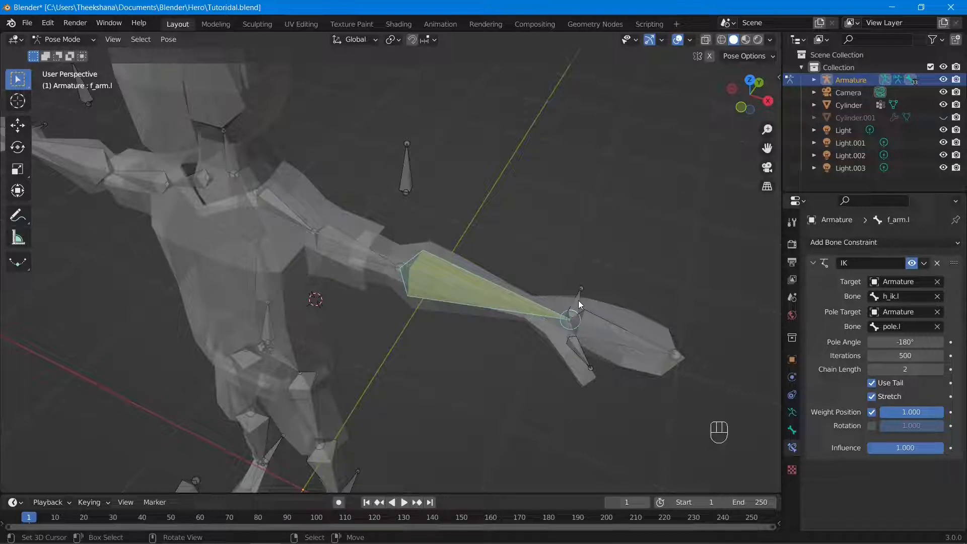
{"action": "left_click", "coordinate": [578, 300]}
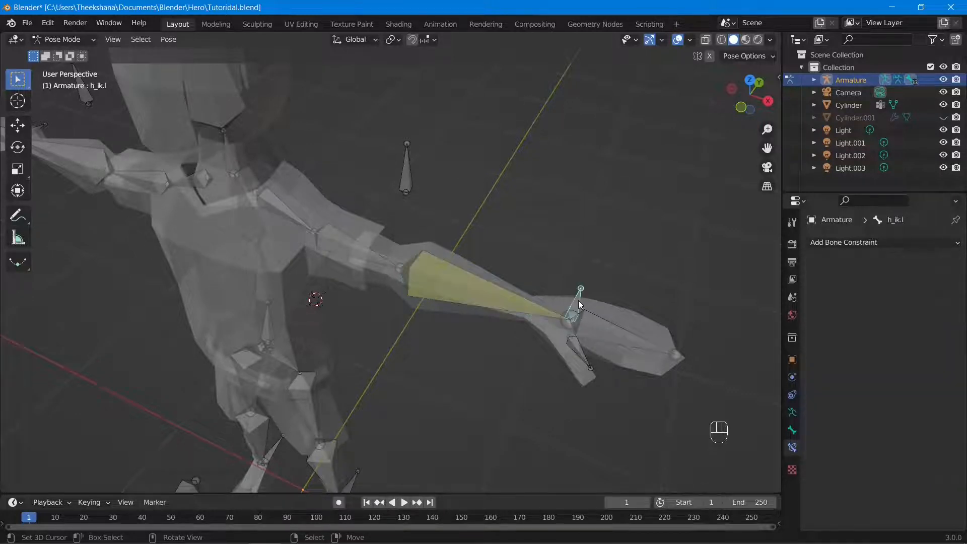
{"action": "key", "text": "g"}
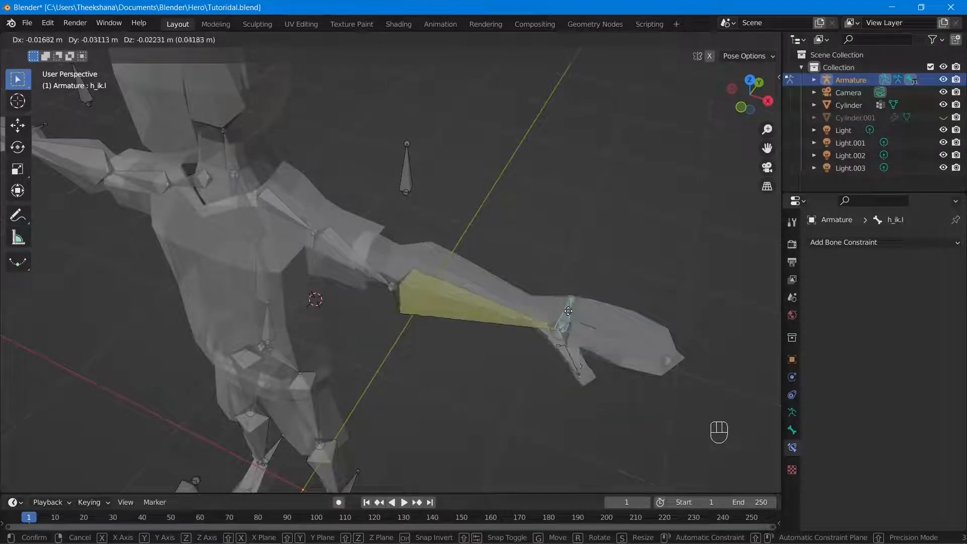
{"action": "left_click", "coordinate": [546, 338]}
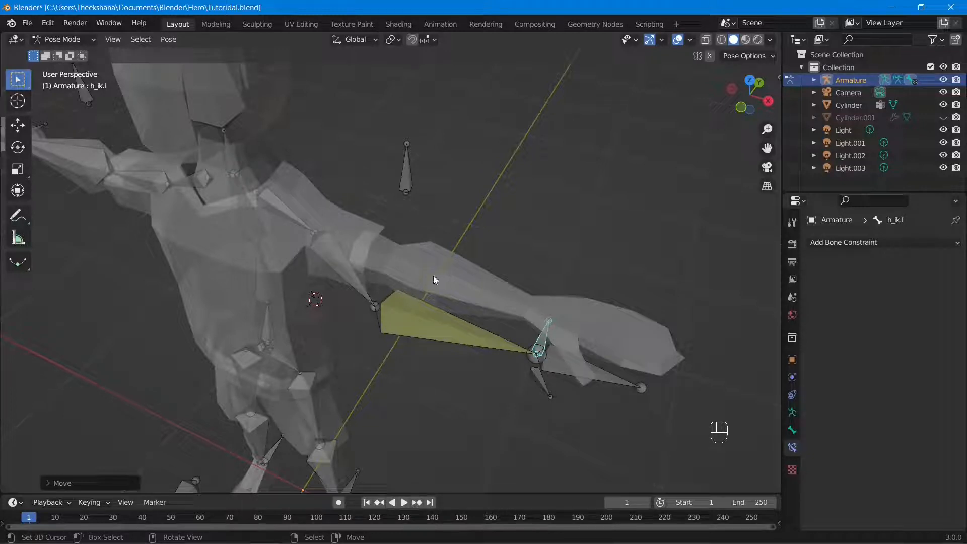
Try moving the pole.l bone to test the elbow direction, then undo the test pose
{"action": "left_click", "coordinate": [407, 181]}
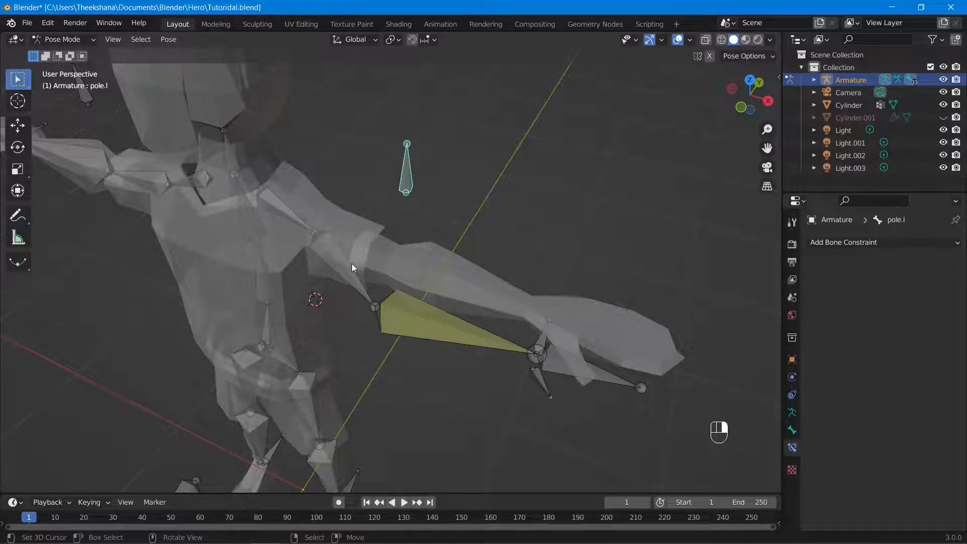
{"action": "scroll", "coordinate": [351, 264], "scroll_direction": "down", "scroll_amount": 5}
{"action": "key", "text": "g"}
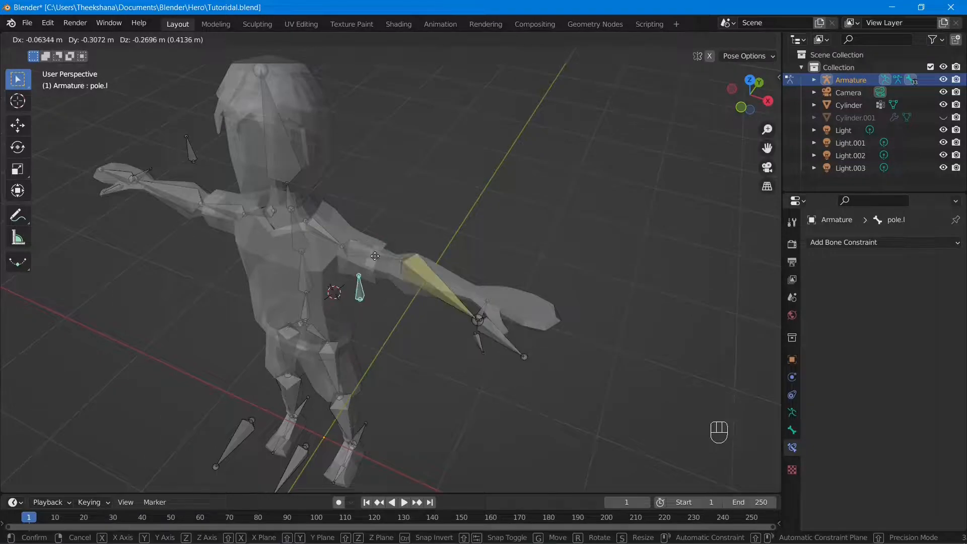
{"action": "right_click", "coordinate": [375, 256]}
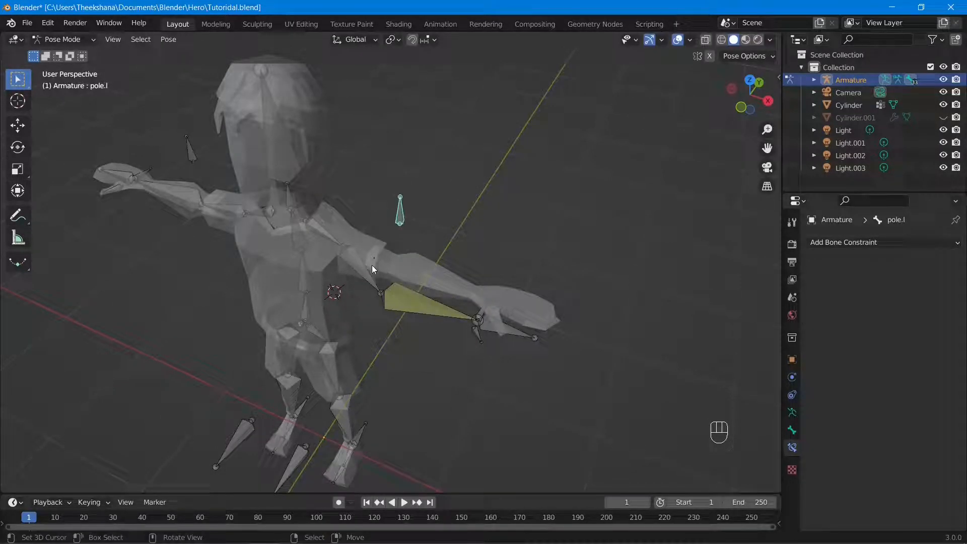
{"action": "key", "text": "ctrl"}
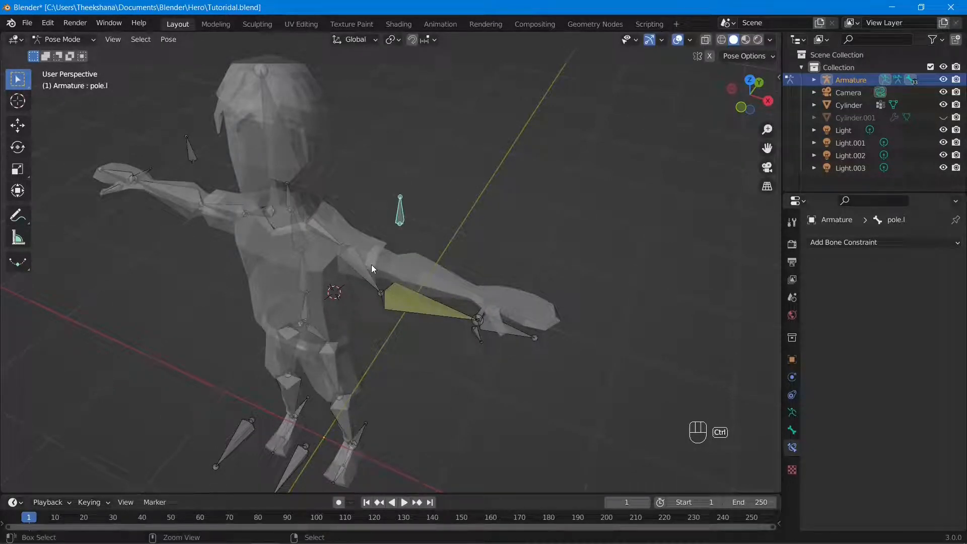
{"action": "key", "text": "ctrl+z"}
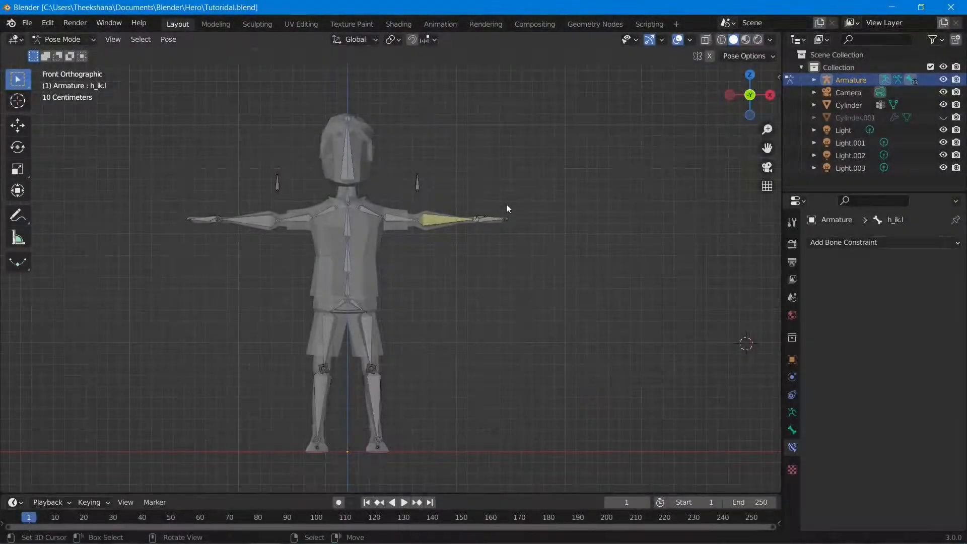
Examine the left arm's bones and the IK constraint settings on f_arm.l
{"action": "scroll", "coordinate": [494, 225], "scroll_direction": "up", "scroll_amount": 5}
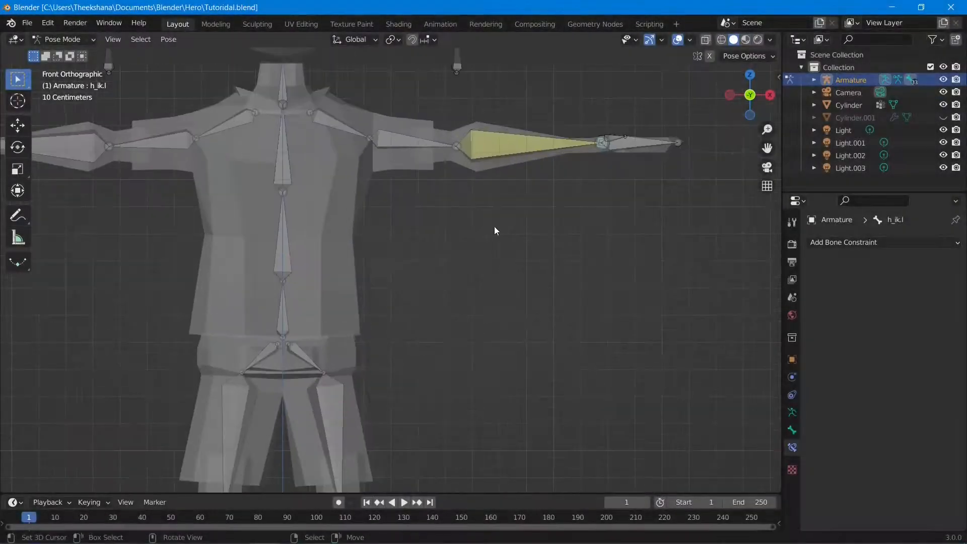
{"action": "scroll", "coordinate": [480, 224], "scroll_direction": "down", "scroll_amount": 2}
{"action": "middle_click_drag", "start_coordinate": [512, 256], "coordinate": [634, 322], "text": "shift"}
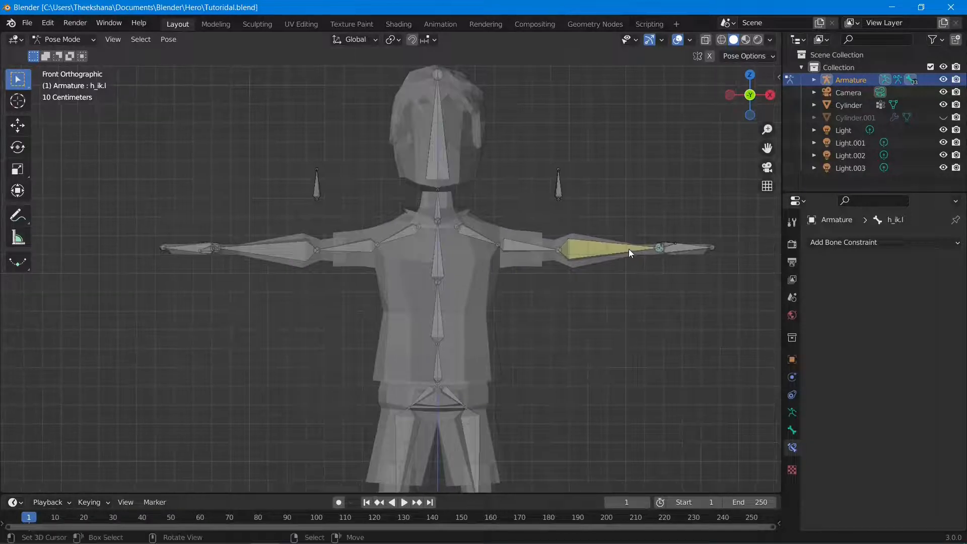
{"action": "scroll", "coordinate": [630, 238], "scroll_direction": "down", "scroll_amount": 2}
{"action": "middle_click_drag", "start_coordinate": [624, 250], "coordinate": [586, 274]}
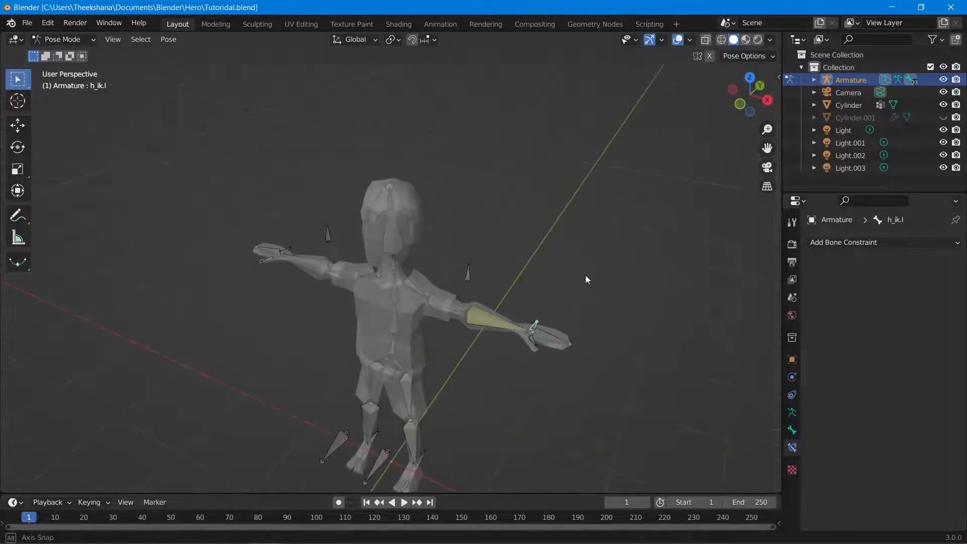
{"action": "scroll", "coordinate": [569, 297], "scroll_direction": "up", "scroll_amount": 6}
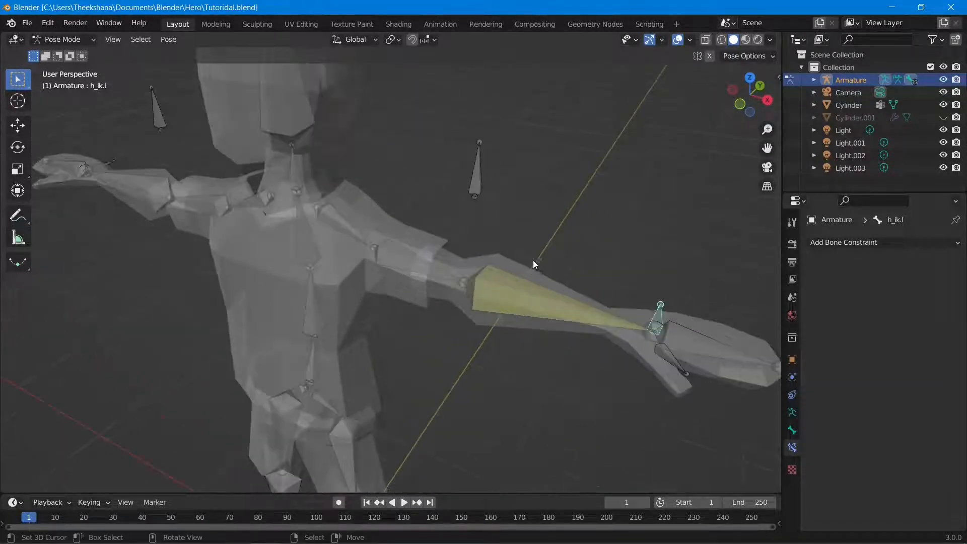
{"action": "left_click", "coordinate": [521, 276]}
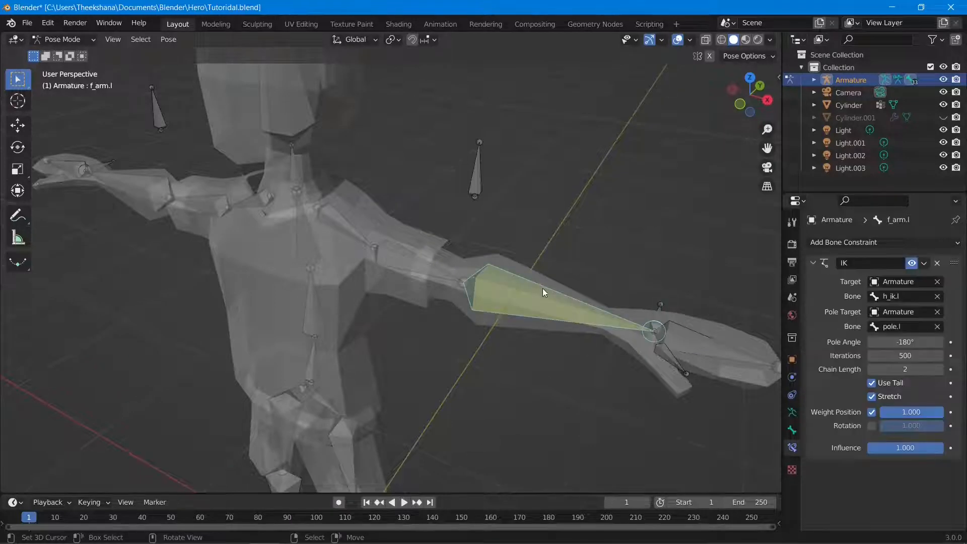
{"action": "scroll", "coordinate": [579, 285], "scroll_direction": "down", "scroll_amount": 2}
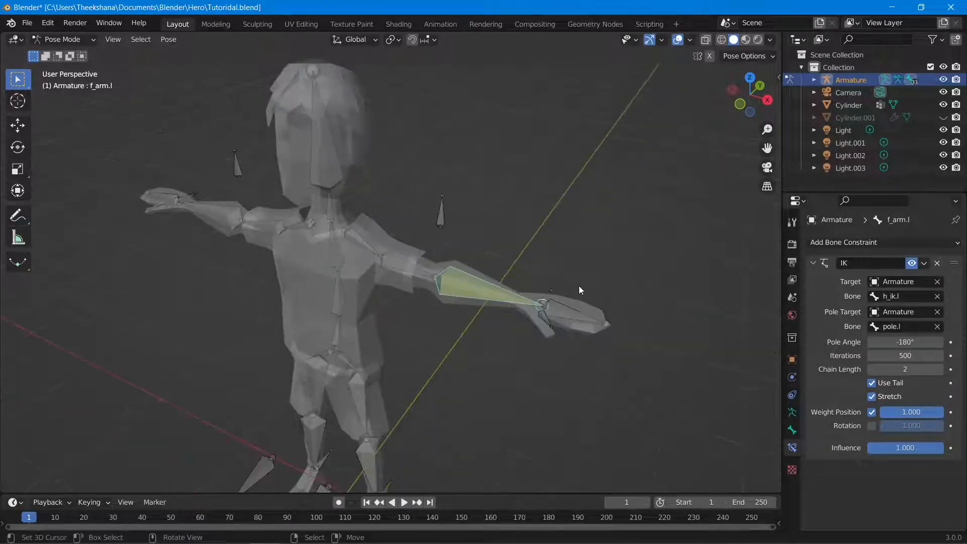
{"action": "left_click", "coordinate": [405, 265]}
{"action": "left_click", "coordinate": [467, 287]}
{"action": "scroll", "coordinate": [521, 265], "scroll_direction": "up", "scroll_amount": 2}
{"action": "scroll", "coordinate": [515, 267], "scroll_direction": "down", "scroll_amount": 2}
Add an Inverse Kinematics constraint to the left lower leg bone l_leg.l
{"action": "middle_click_drag", "start_coordinate": [496, 339], "coordinate": [470, 225]}
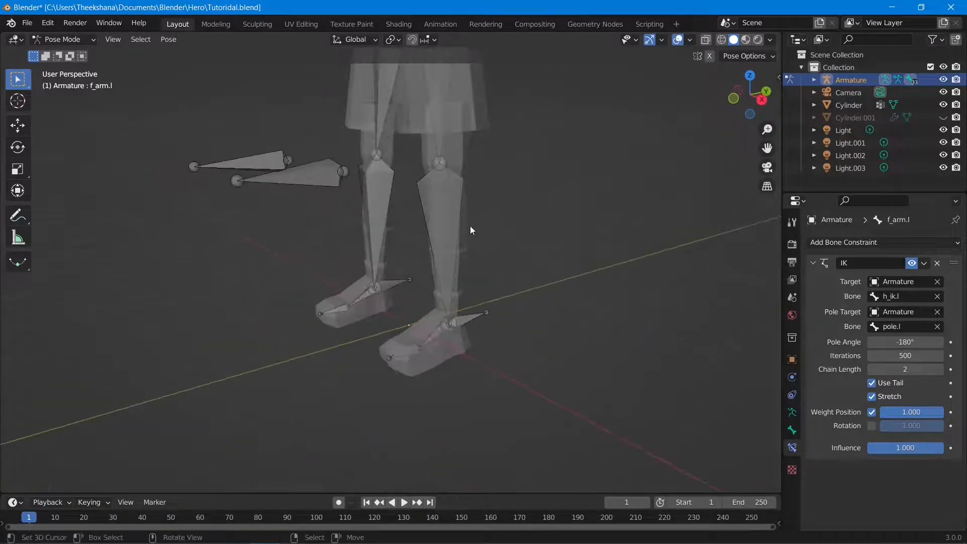
{"action": "left_click", "coordinate": [442, 213]}
{"action": "left_click", "coordinate": [850, 244]}
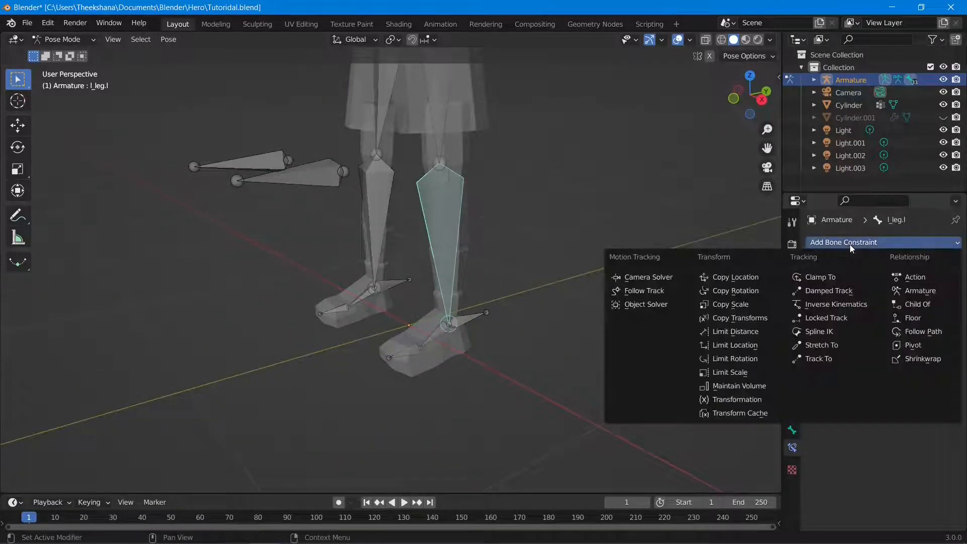
{"action": "left_click", "coordinate": [823, 304]}
{"action": "middle_click_drag", "start_coordinate": [543, 333], "coordinate": [512, 333]}
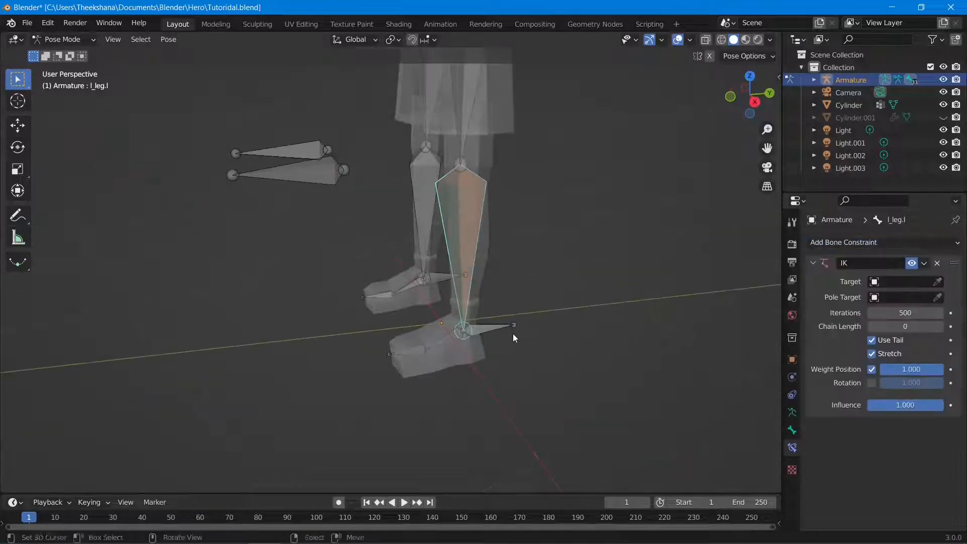
Set the l_leg.l IK target to Armature with bone l_ik.l, and the pole target to Armature
{"action": "left_click", "coordinate": [906, 296]}
{"action": "type", "text": "ik"}
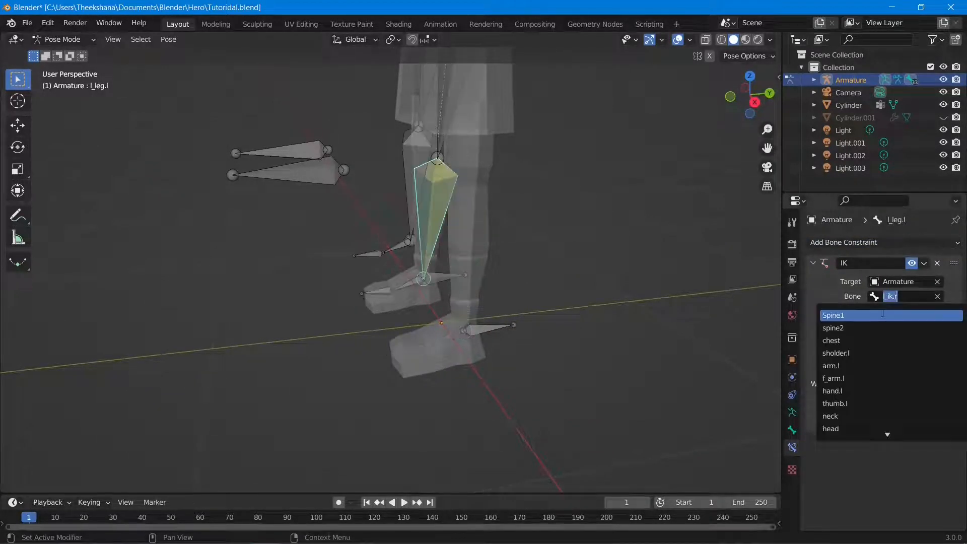
{"action": "left_click", "coordinate": [871, 354]}
{"action": "left_click", "coordinate": [884, 312]}
{"action": "left_click", "coordinate": [884, 331]}
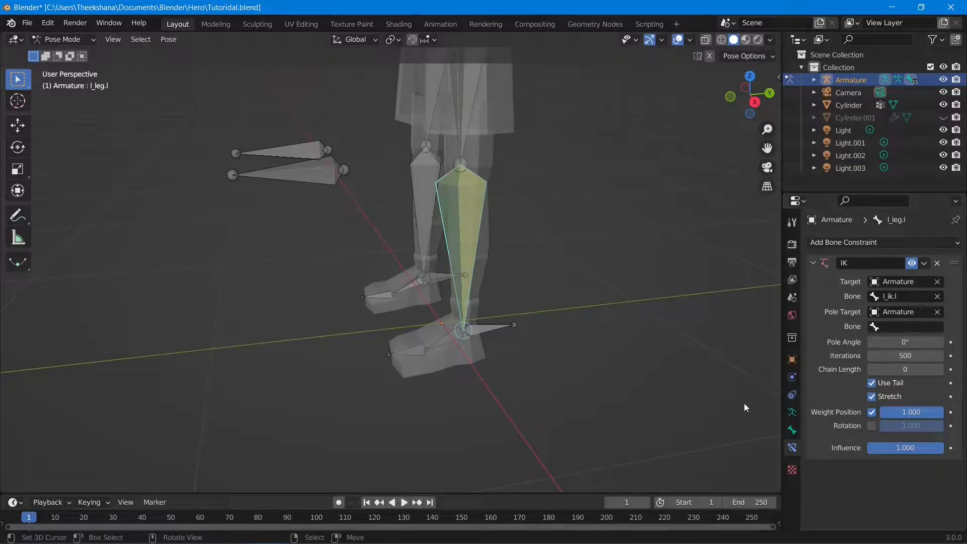
{"action": "left_click", "coordinate": [791, 431]}
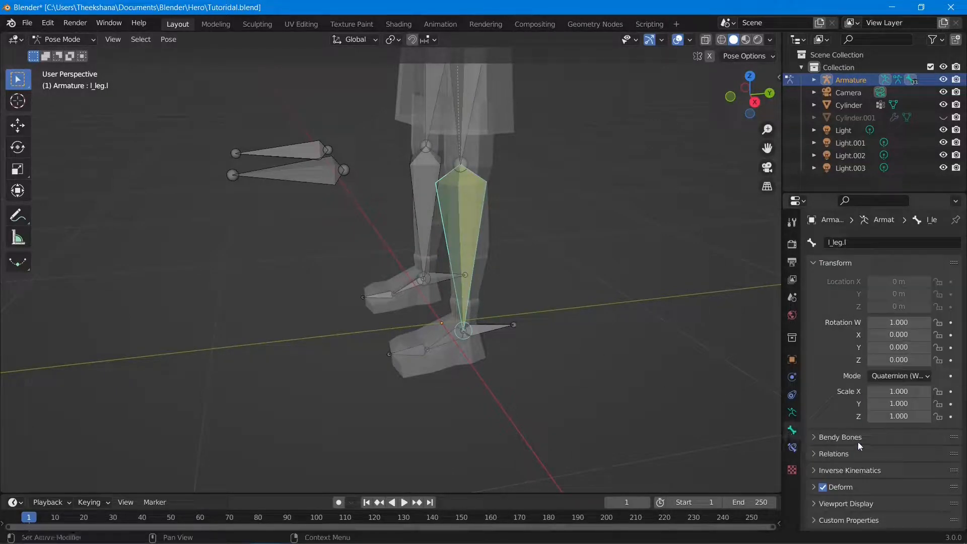
{"action": "left_click", "coordinate": [841, 503]}
{"action": "scroll", "coordinate": [881, 469], "scroll_direction": "down", "scroll_amount": 4}
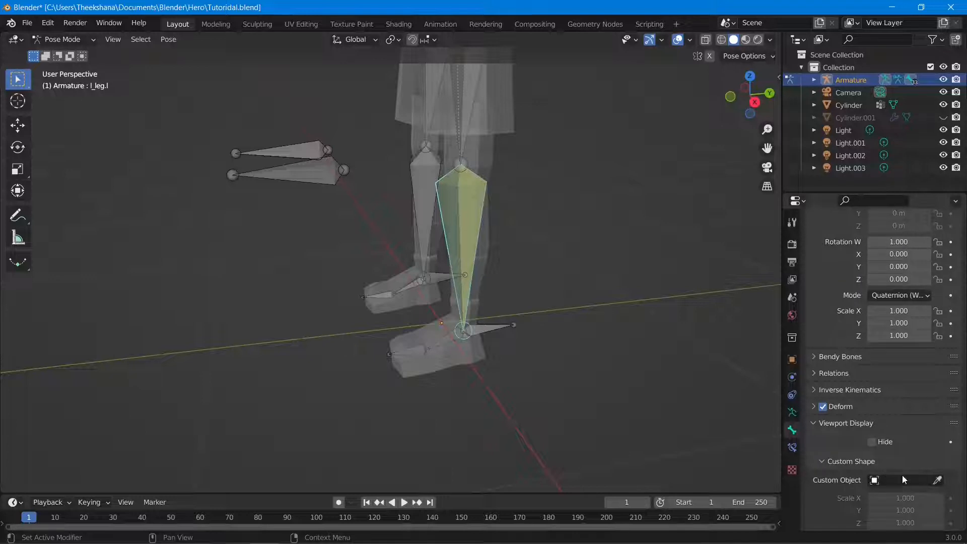
{"action": "scroll", "coordinate": [891, 453], "scroll_direction": "down", "scroll_amount": 7}
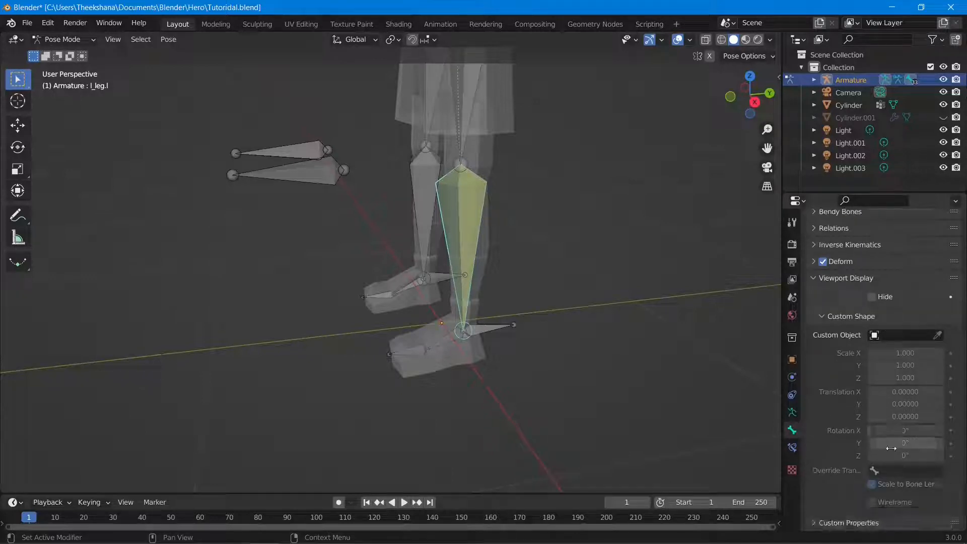
{"action": "left_click", "coordinate": [812, 280]}
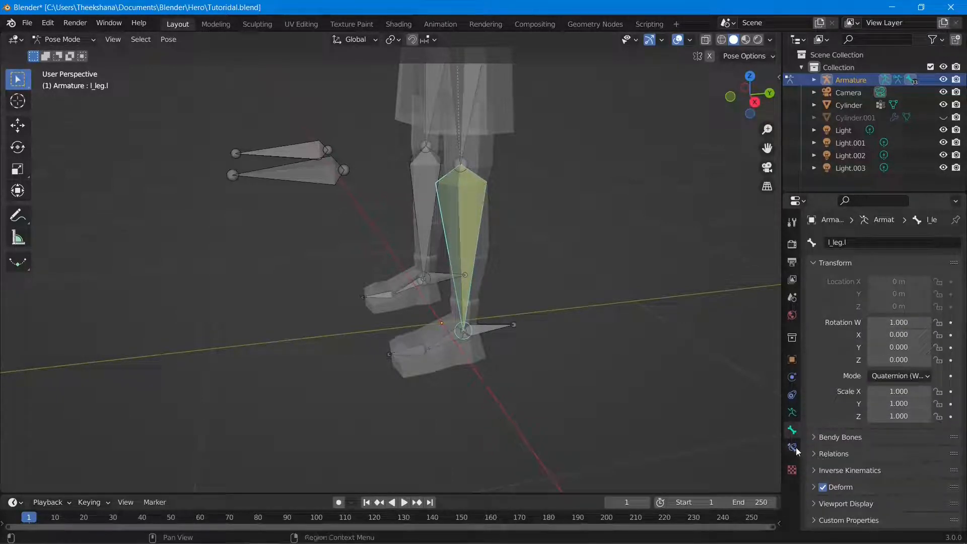
Turn on the display of bone names for the armature in the viewport
{"action": "left_click", "coordinate": [791, 412]}
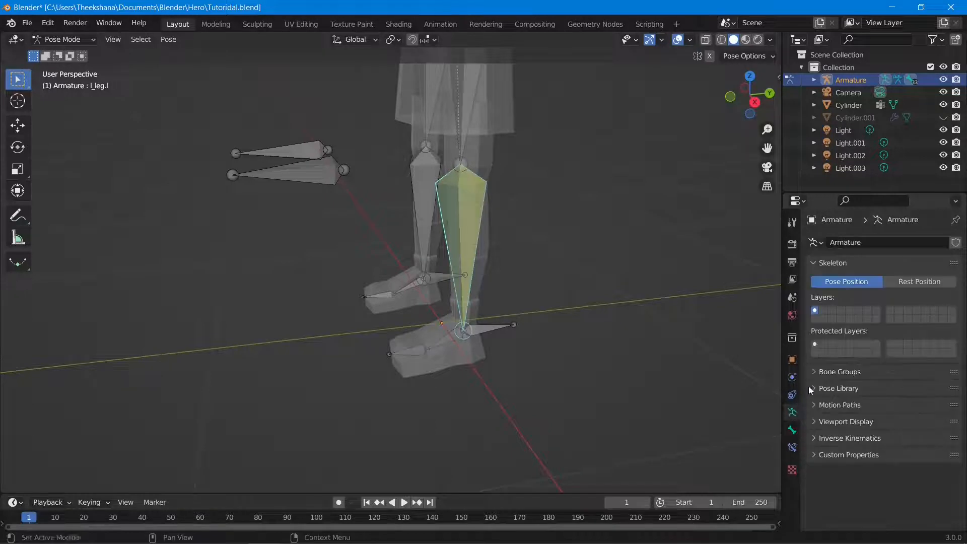
{"action": "left_click", "coordinate": [848, 420]}
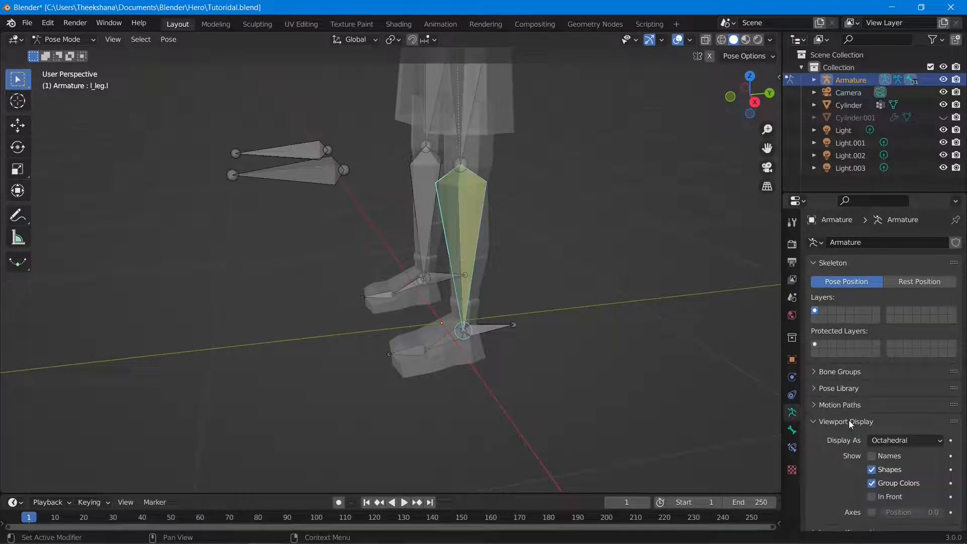
{"action": "left_click", "coordinate": [872, 456]}
{"action": "left_click", "coordinate": [836, 420]}
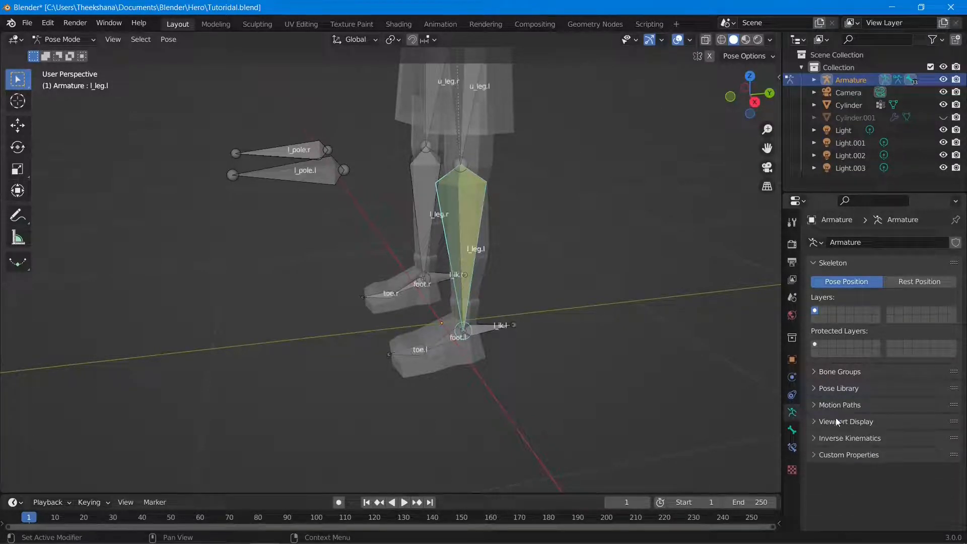
Set the pole target bone of the l_leg.l IK constraint to l_pole.l and its chain length to 2
{"action": "scroll", "coordinate": [581, 303], "scroll_direction": "up", "scroll_amount": 4}
{"action": "left_click", "coordinate": [792, 447]}
{"action": "left_click", "coordinate": [907, 326]}
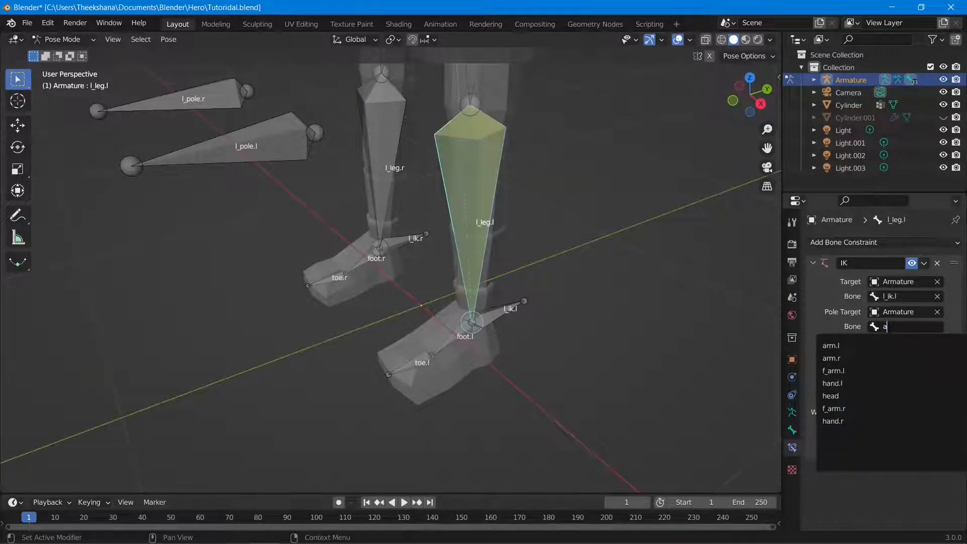
{"action": "type", "text": "pol"}
{"action": "middle_click_drag", "start_coordinate": [544, 292], "coordinate": [603, 322]}
{"action": "left_click", "coordinate": [907, 326]}
{"action": "scroll", "coordinate": [896, 392], "scroll_direction": "down", "scroll_amount": 12}
{"action": "left_click", "coordinate": [889, 395]}
{"action": "scroll", "coordinate": [584, 327], "scroll_direction": "down", "scroll_amount": 4}
{"action": "left_click_drag", "start_coordinate": [904, 369], "coordinate": [921, 369]}
Adjust the l_leg.l IK pole angle until the left leg bones line up with the leg mesh
{"action": "middle_click_drag", "start_coordinate": [494, 353], "coordinate": [542, 358]}
{"action": "scroll", "coordinate": [542, 358], "scroll_direction": "up", "scroll_amount": 5}
{"action": "mouse_move", "coordinate": [925, 347]}
{"action": "left_mouse_down"}
{"action": "mouse_move", "coordinate": [952, 347]}
{"action": "mouse_move", "coordinate": [935, 348]}
{"action": "left_mouse_up"}
{"action": "scroll", "coordinate": [487, 346], "scroll_direction": "up", "scroll_amount": 4}
{"action": "middle_click_drag", "start_coordinate": [508, 302], "coordinate": [496, 397]}
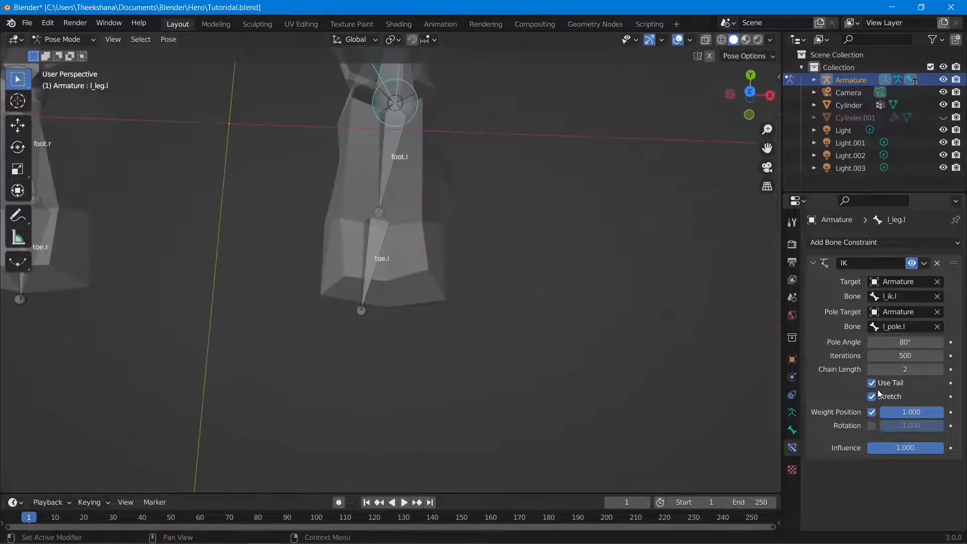
{"action": "left_click_drag", "start_coordinate": [907, 344], "coordinate": [895, 345]}
{"action": "middle_click_drag", "start_coordinate": [594, 322], "coordinate": [503, 403]}
{"action": "scroll", "coordinate": [532, 231], "scroll_direction": "down", "scroll_amount": 5}
{"action": "scroll", "coordinate": [529, 322], "scroll_direction": "up", "scroll_amount": 4}
Set the pole angle of the f_arm.l IK constraint to -168.4° and save the file
{"action": "middle_click_drag", "start_coordinate": [579, 282], "coordinate": [535, 323]}
{"action": "middle_click_drag", "start_coordinate": [534, 323], "coordinate": [498, 257], "text": "shift"}
{"action": "left_click", "coordinate": [391, 265]}
{"action": "left_click_drag", "start_coordinate": [912, 344], "coordinate": [920, 345]}
{"action": "middle_click_drag", "start_coordinate": [579, 352], "coordinate": [606, 335]}
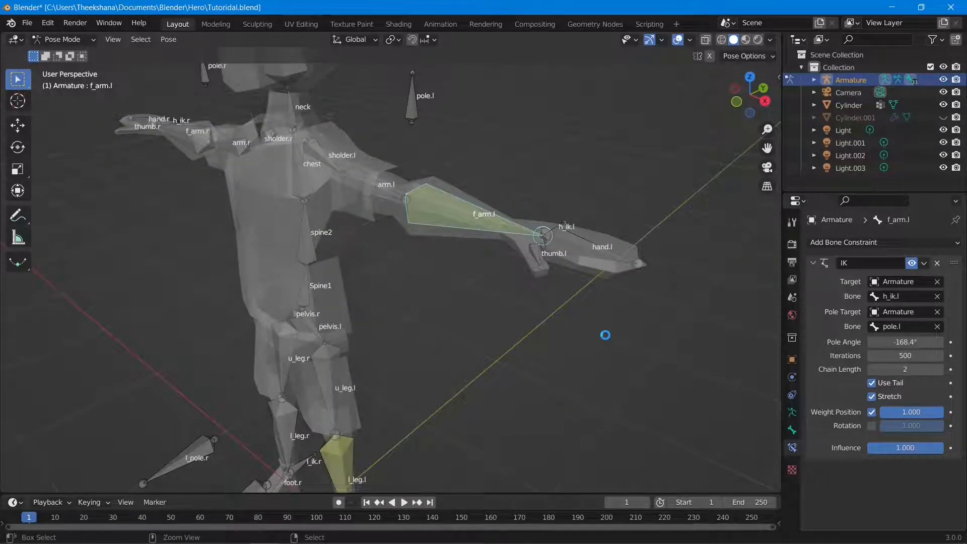
{"action": "key", "text": "ctrl+s"}
Add an Inverse Kinematics constraint to the right forearm bone f_arm.r
{"action": "key", "text": "KP_1"}
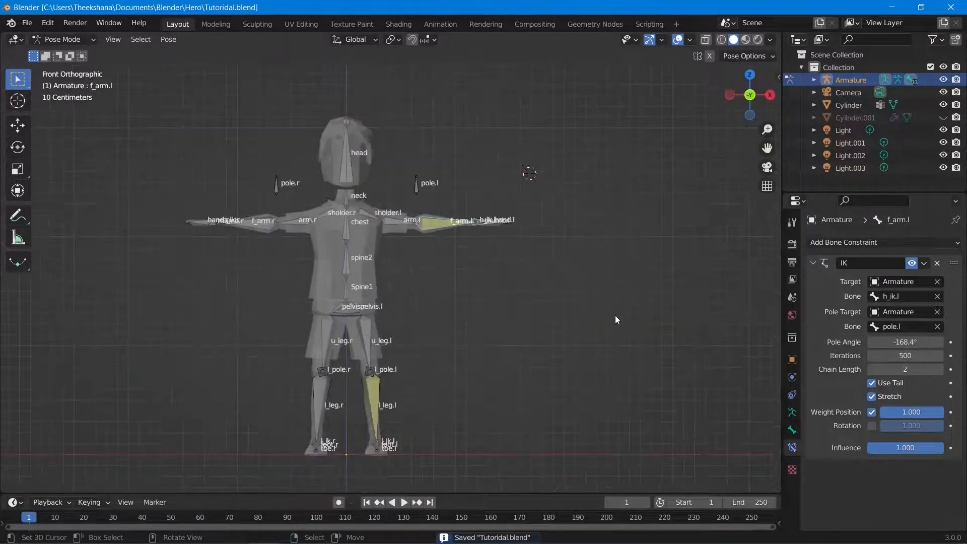
{"action": "middle_click_drag", "start_coordinate": [523, 322], "coordinate": [586, 278], "text": "shift"}
{"action": "scroll", "coordinate": [586, 278], "scroll_direction": "up", "scroll_amount": 4}
{"action": "scroll", "coordinate": [586, 277], "scroll_direction": "down", "scroll_amount": 2}
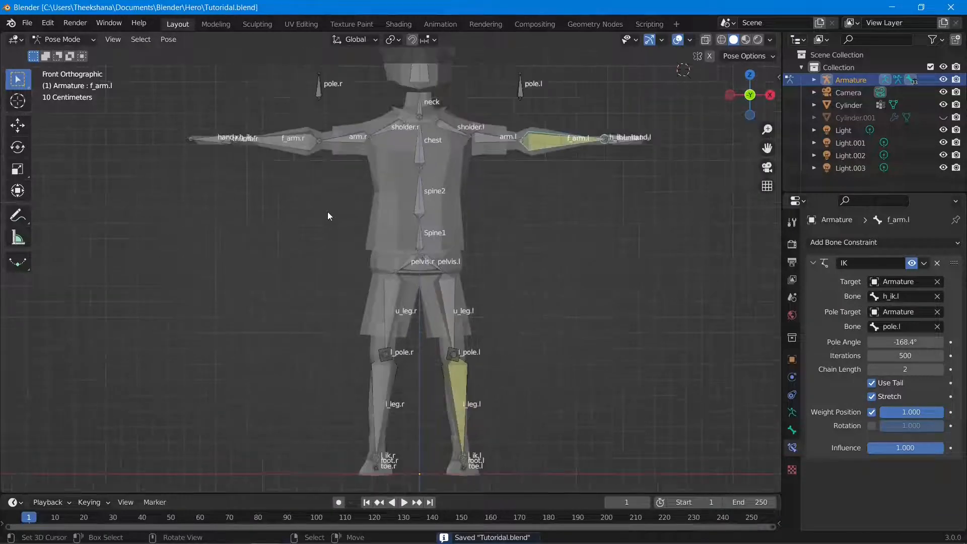
{"action": "middle_click_drag", "start_coordinate": [315, 209], "coordinate": [377, 318], "text": "shift"}
{"action": "scroll", "coordinate": [377, 319], "scroll_direction": "up", "scroll_amount": 3}
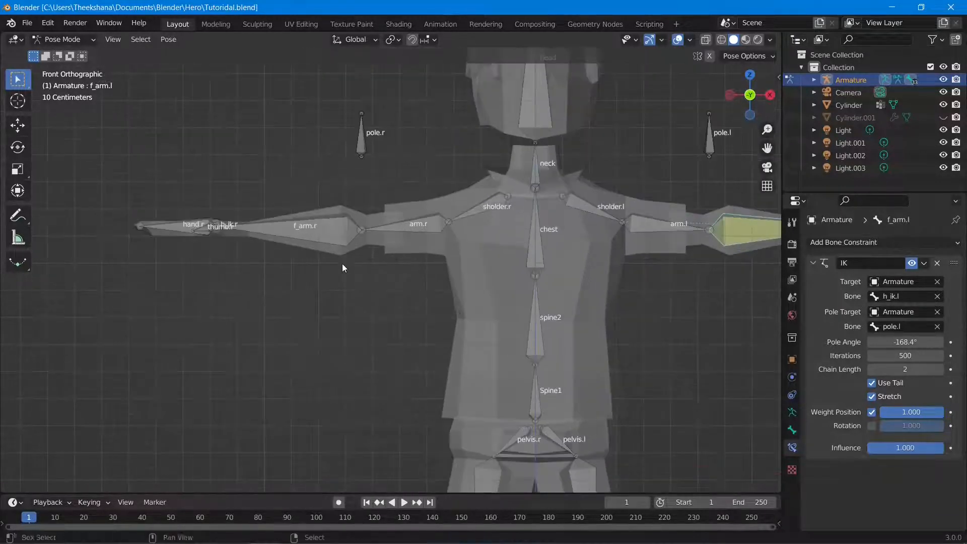
{"action": "middle_click_drag", "start_coordinate": [342, 264], "coordinate": [374, 328], "text": "shift"}
{"action": "left_click", "coordinate": [359, 302]}
{"action": "left_click", "coordinate": [842, 244]}
{"action": "left_click", "coordinate": [824, 297]}
Set the f_arm.r IK target to Armature with bone h_ik.r
{"action": "left_click", "coordinate": [898, 282]}
{"action": "left_click", "coordinate": [891, 300]}
{"action": "left_click", "coordinate": [898, 296]}
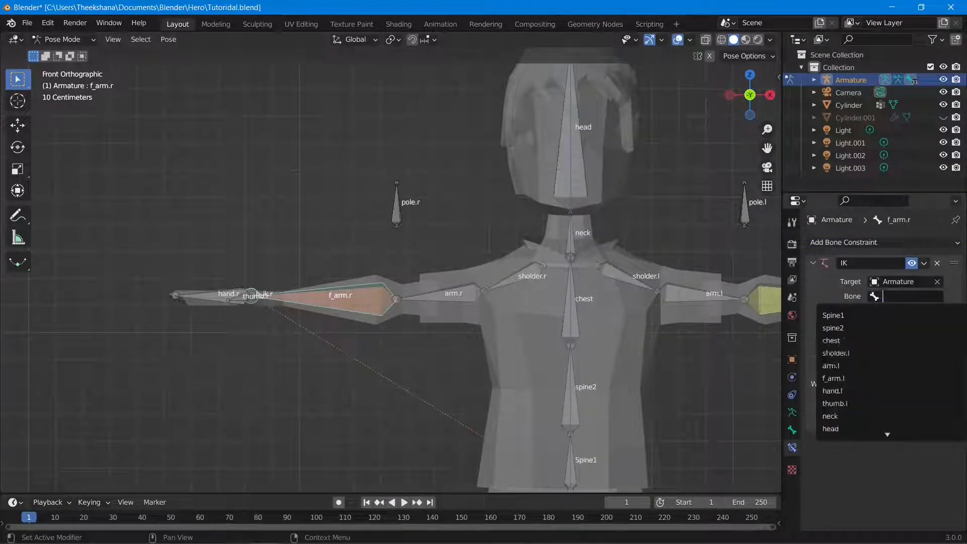
{"action": "type", "text": "ik"}
{"action": "left_click", "coordinate": [896, 341]}
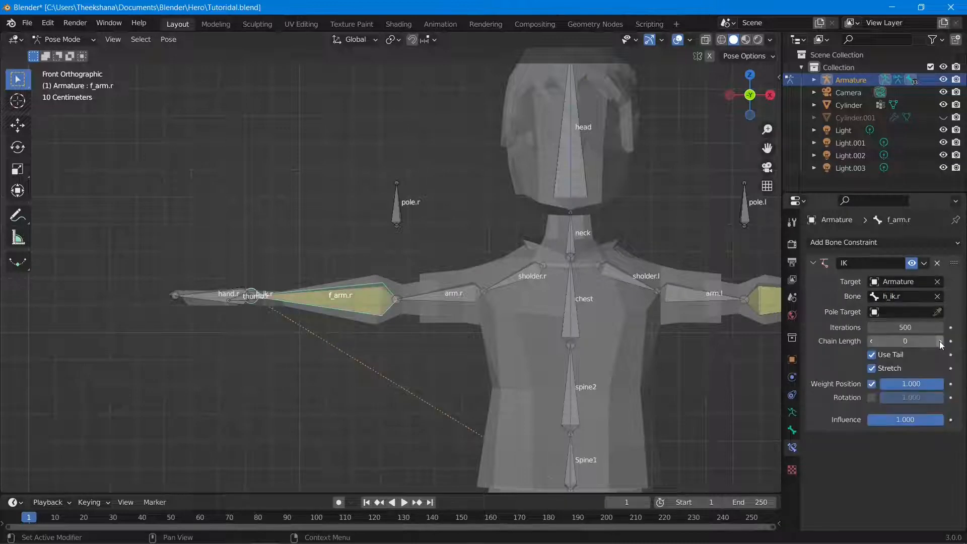
Set the f_arm.r pole target to Armature with bone pole.r, the chain length to 2 and the pole angle to -15.2°
{"action": "left_click", "coordinate": [896, 327]}
{"action": "type", "text": "r"}
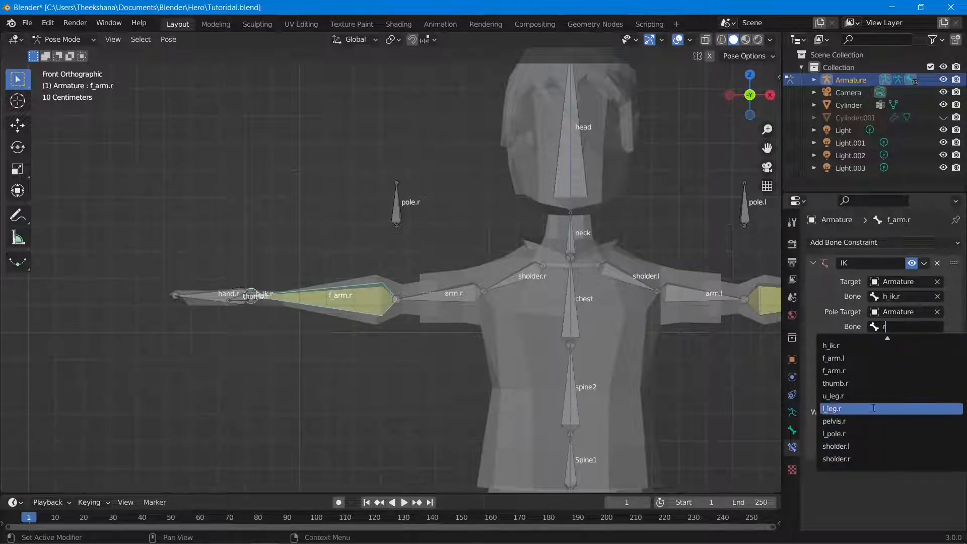
{"action": "left_click", "coordinate": [890, 357]}
{"action": "middle_click_drag", "start_coordinate": [503, 352], "coordinate": [636, 326]}
{"action": "left_click_drag", "start_coordinate": [905, 342], "coordinate": [896, 342]}
Add an Inverse Kinematics constraint to the right lower leg bone l_leg.r
{"action": "middle_click_drag", "start_coordinate": [626, 330], "coordinate": [511, 187]}
{"action": "right_click", "coordinate": [450, 343]}
{"action": "left_click", "coordinate": [839, 243]}
{"action": "left_click", "coordinate": [826, 300]}
Set the l_leg.r IK target to Armature with bone l_ik.r
{"action": "middle_click_drag", "start_coordinate": [624, 342], "coordinate": [675, 328]}
{"action": "left_click", "coordinate": [888, 282]}
{"action": "left_click", "coordinate": [883, 300]}
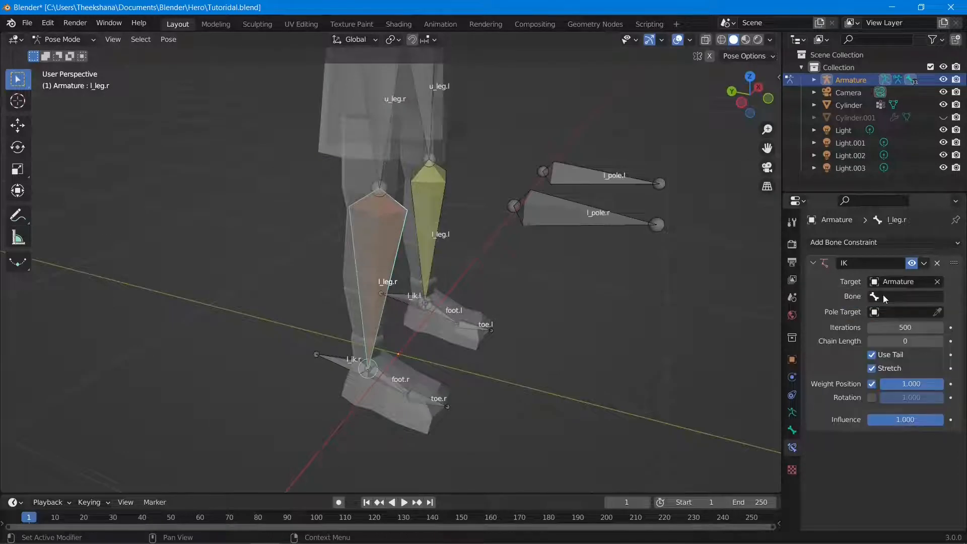
{"action": "key", "text": "i"}
{"action": "left_click", "coordinate": [884, 297]}
{"action": "type", "text": "i"}
{"action": "left_click", "coordinate": [856, 328]}
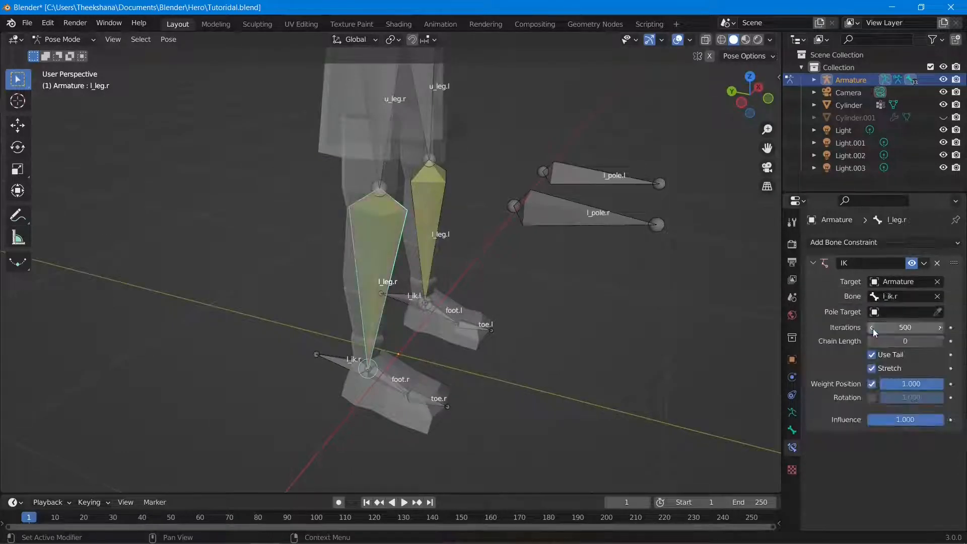
Set the l_leg.r pole target to Armature with bone l_pole.r and the chain length to 2
{"action": "left_click", "coordinate": [886, 312]}
{"action": "left_click", "coordinate": [882, 330]}
{"action": "left_click", "coordinate": [885, 326]}
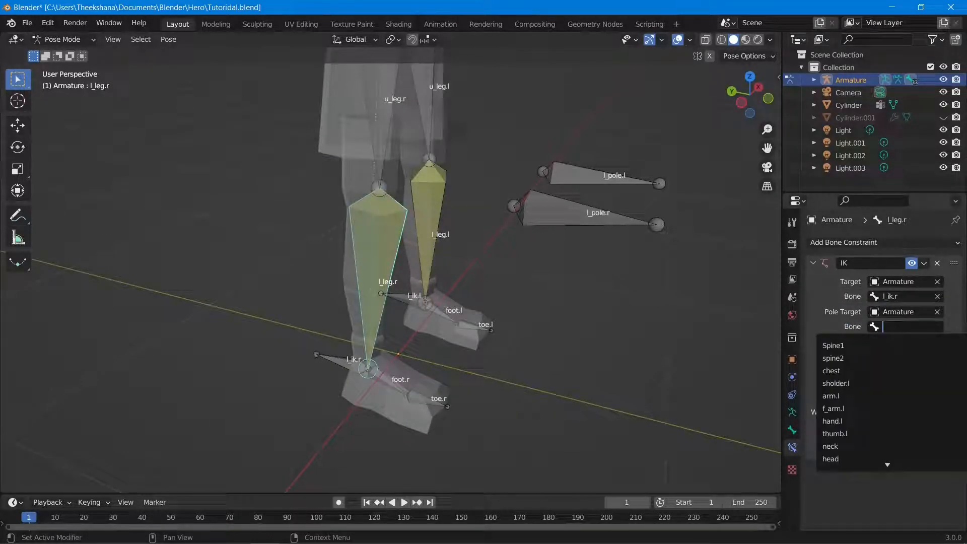
{"action": "type", "text": "pole"}
{"action": "left_click", "coordinate": [838, 384]}
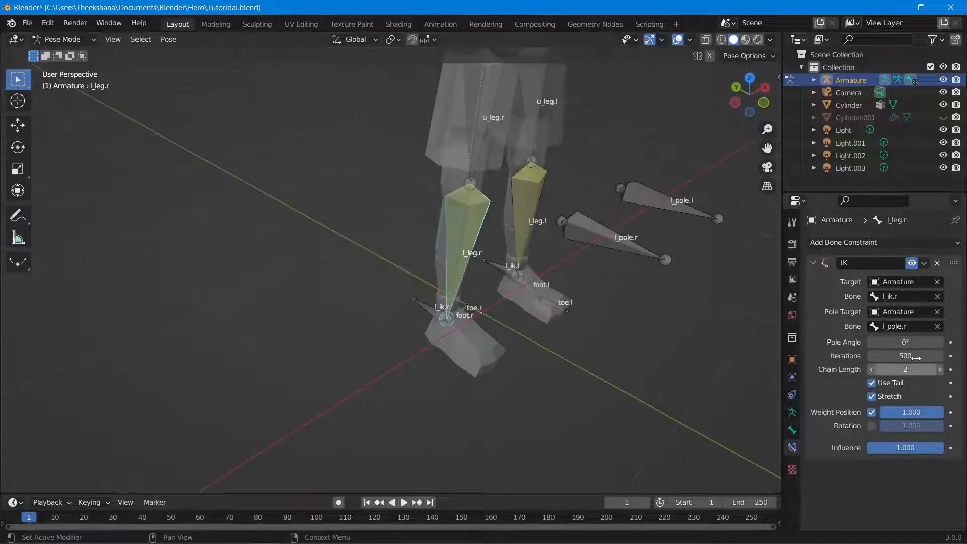
Set the l_leg.r IK pole angle to 106.8° so the right leg bones line up with the mesh
{"action": "left_click_drag", "start_coordinate": [914, 343], "coordinate": [958, 343]}
{"action": "middle_click_drag", "start_coordinate": [599, 297], "coordinate": [401, 244]}
{"action": "scroll", "coordinate": [407, 196], "scroll_direction": "up", "scroll_amount": 1}
{"action": "scroll", "coordinate": [408, 195], "scroll_direction": "up", "scroll_amount": 4}
{"action": "left_click_drag", "start_coordinate": [907, 343], "coordinate": [903, 343]}
{"action": "scroll", "coordinate": [705, 292], "scroll_direction": "down", "scroll_amount": 5}
{"action": "middle_click_drag", "start_coordinate": [705, 292], "coordinate": [497, 311]}
{"action": "scroll", "coordinate": [475, 351], "scroll_direction": "down", "scroll_amount": 5}
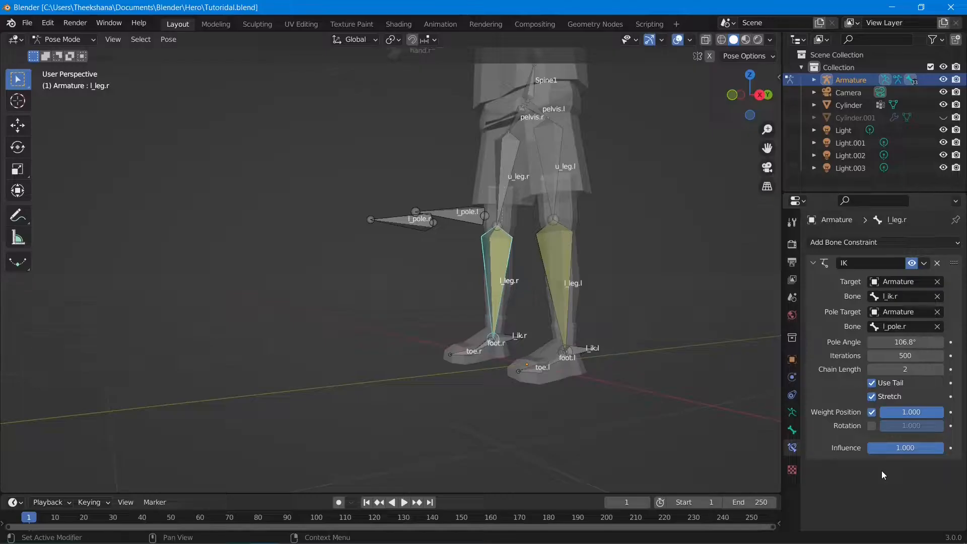
Examine the whole rig from the front and in perspective to check the arm and leg bones
{"action": "scroll", "coordinate": [411, 292], "scroll_direction": "down", "scroll_amount": 5}
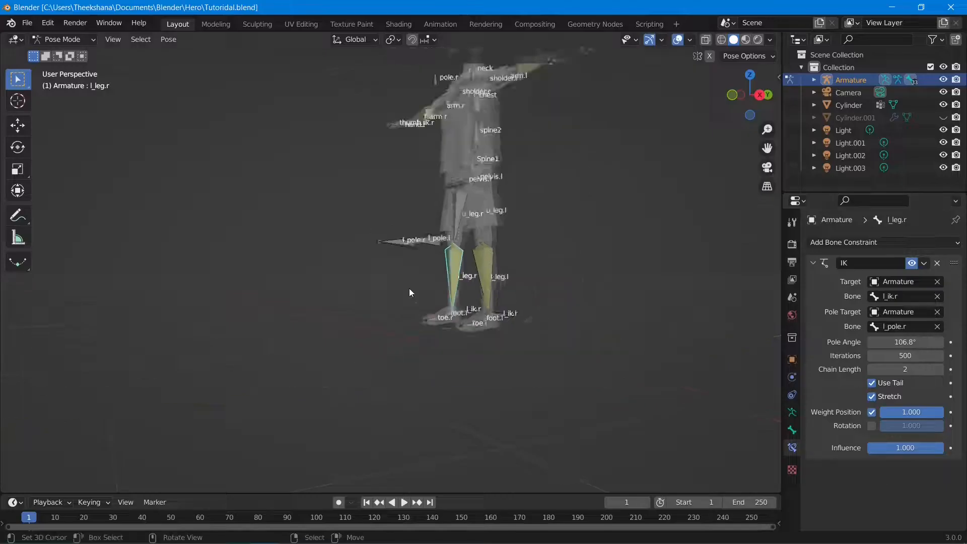
{"action": "middle_click_drag", "start_coordinate": [410, 292], "coordinate": [529, 331]}
{"action": "key", "text": "KP_1"}
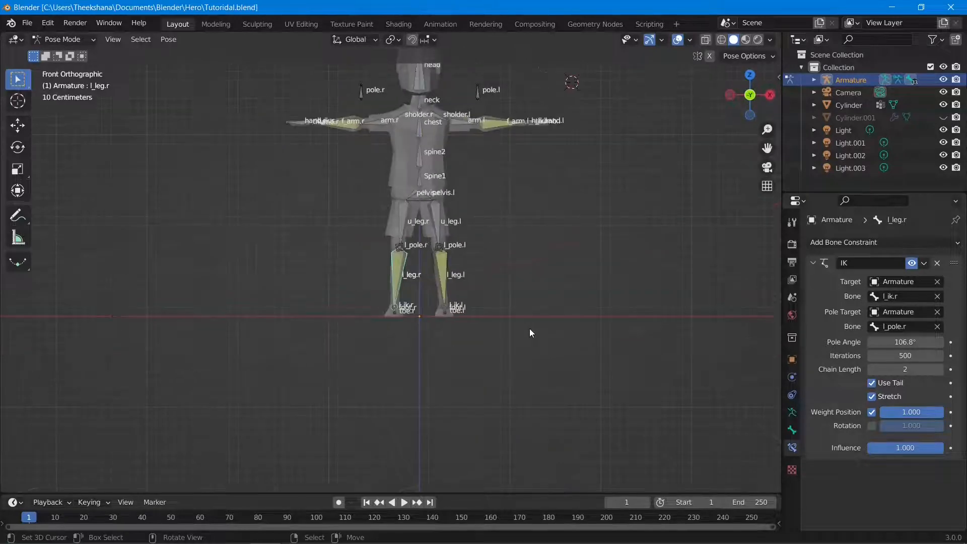
{"action": "scroll", "coordinate": [530, 331], "scroll_direction": "up", "scroll_amount": 4}
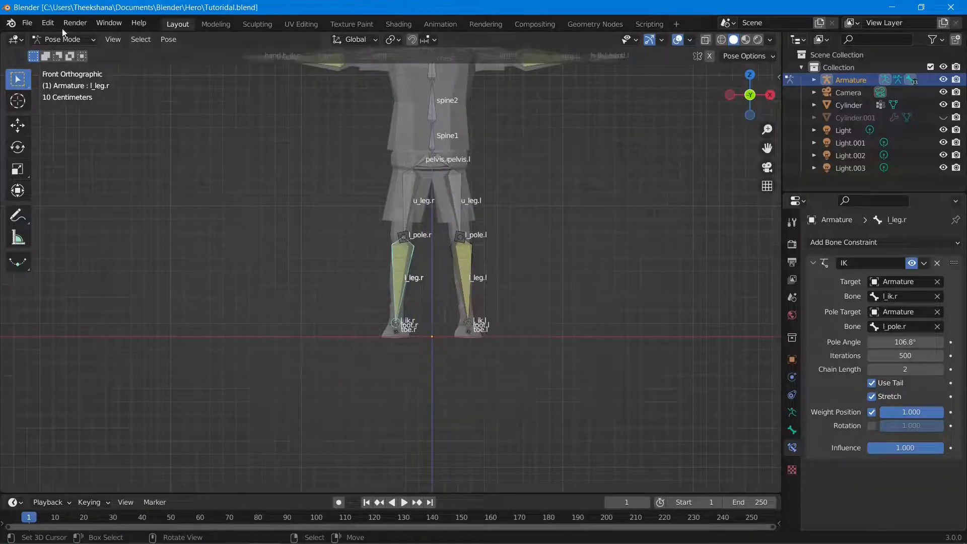
{"action": "scroll", "coordinate": [636, 227], "scroll_direction": "down", "scroll_amount": 3}
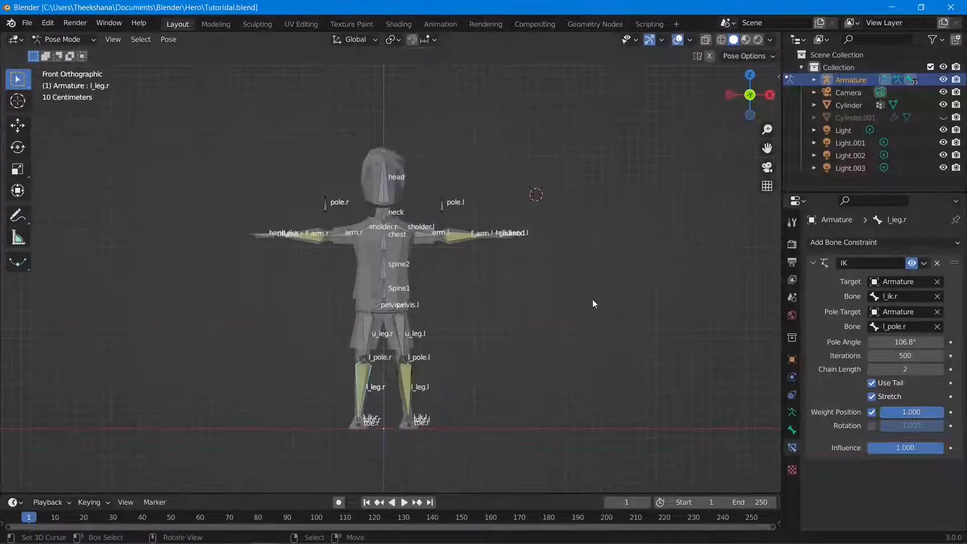
{"action": "scroll", "coordinate": [592, 299], "scroll_direction": "up", "scroll_amount": 5}
{"action": "scroll", "coordinate": [603, 252], "scroll_direction": "down", "scroll_amount": 2}
{"action": "middle_click_drag", "start_coordinate": [600, 252], "coordinate": [612, 235]}
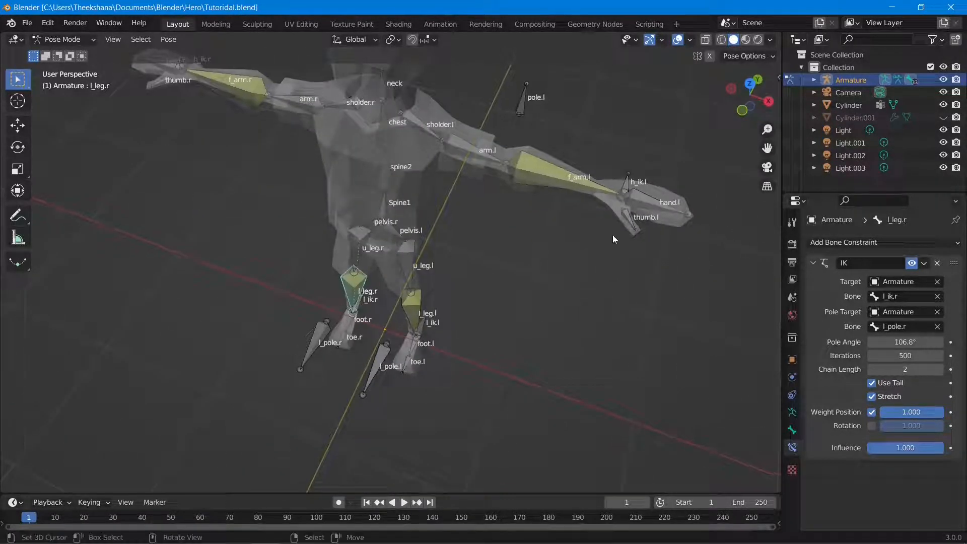
Try moving the left hand control bone h_ik.l to test how the left arm's IK bends
{"action": "left_click", "coordinate": [627, 183]}
{"action": "middle_click_drag", "start_coordinate": [662, 272], "coordinate": [564, 312], "text": "shift"}
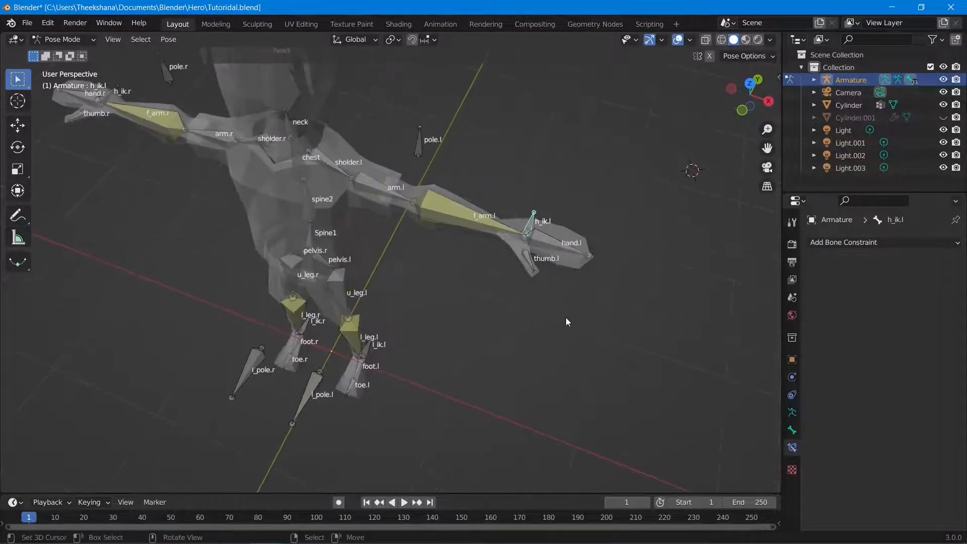
{"action": "key", "text": "g"}
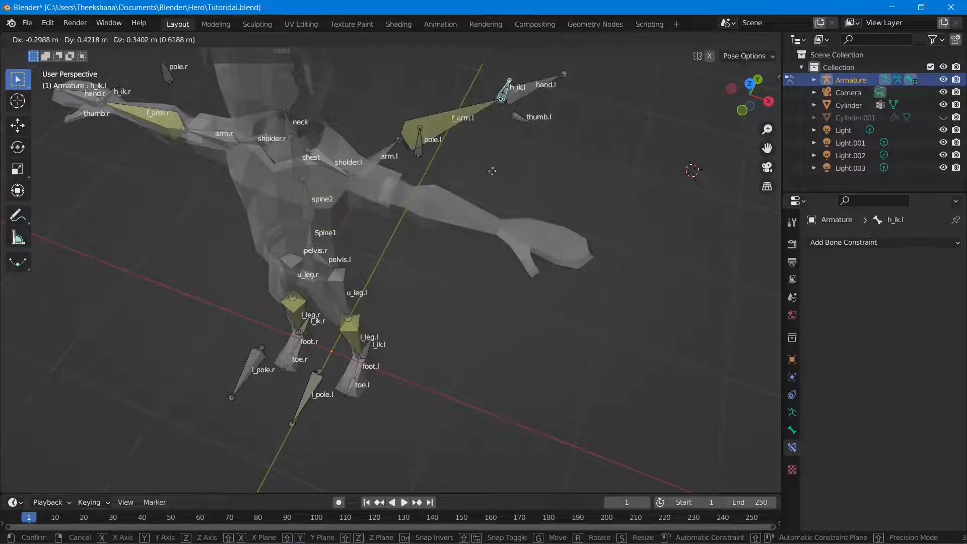
{"action": "left_click", "coordinate": [558, 324]}
{"action": "middle_click_drag", "start_coordinate": [462, 330], "coordinate": [476, 260]}
Try moving the pole.l bone, and undo the test moves of the left arm's control bones
{"action": "left_click", "coordinate": [383, 161]}
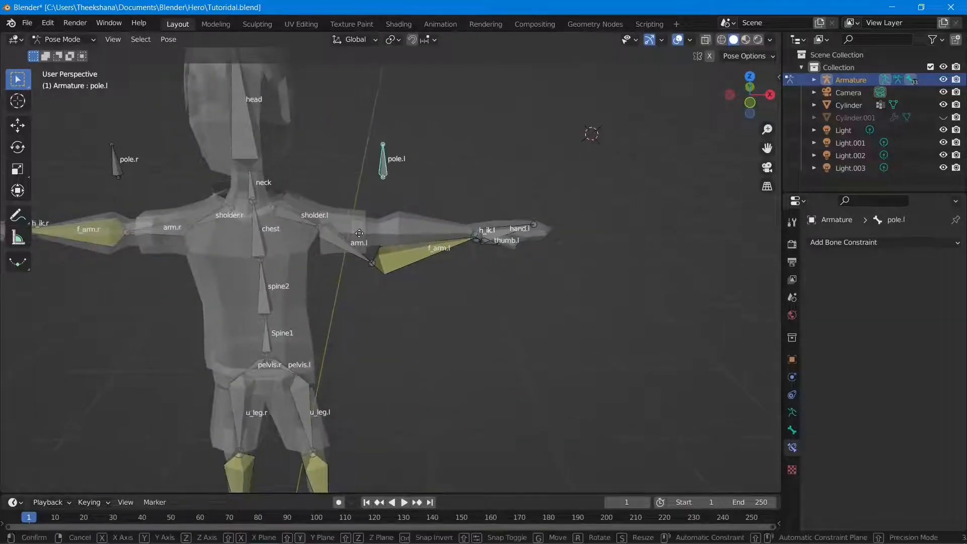
{"action": "left_click_drag", "start_coordinate": [383, 161], "coordinate": [389, 195]}
{"action": "key", "text": "ctrl+z"}
{"action": "key", "text": "ctrl+z"}
{"action": "key", "text": "ctrl+z"}
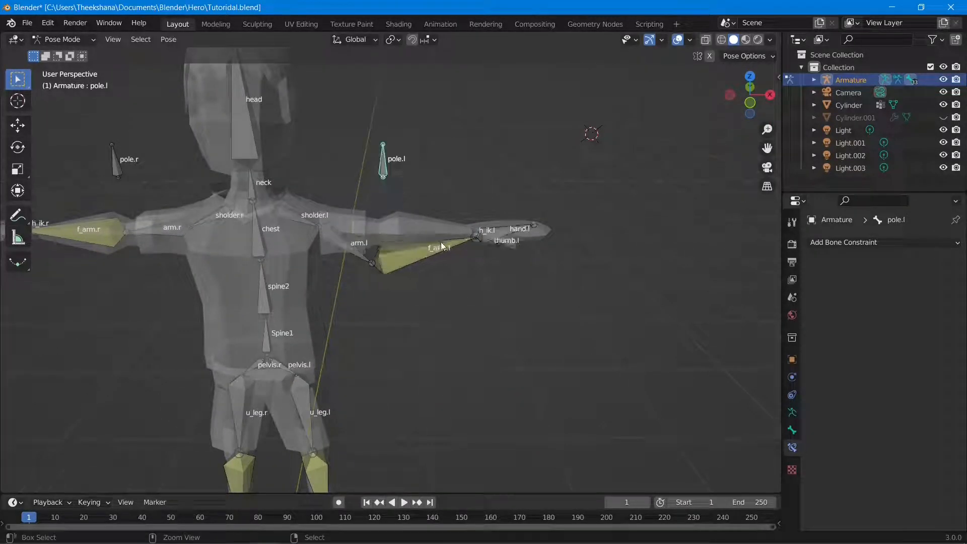
Rotate the f_arm.l bone in the front view so the left elbow sits slightly higher
{"action": "key", "text": "KP_1"}
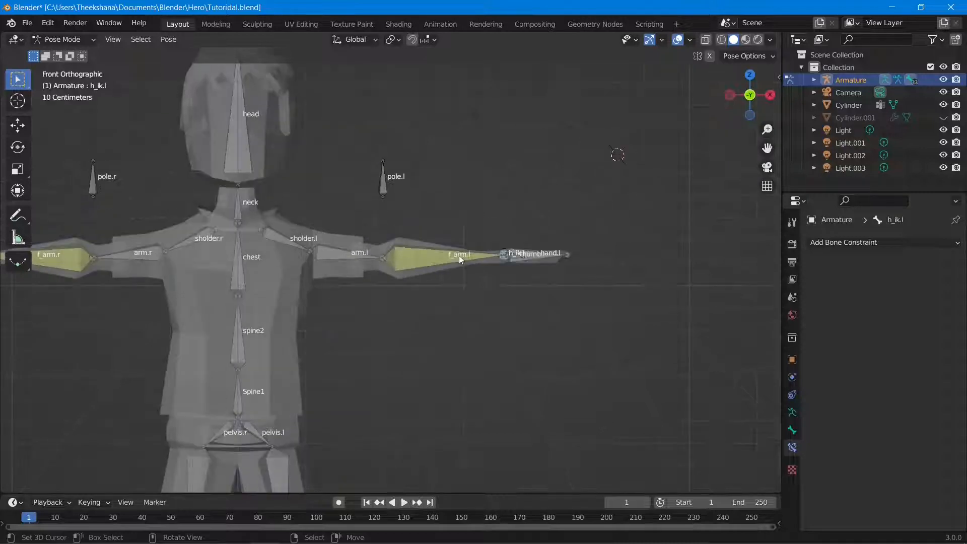
{"action": "left_click", "coordinate": [409, 253]}
{"action": "scroll", "coordinate": [408, 252], "scroll_direction": "up", "scroll_amount": 3}
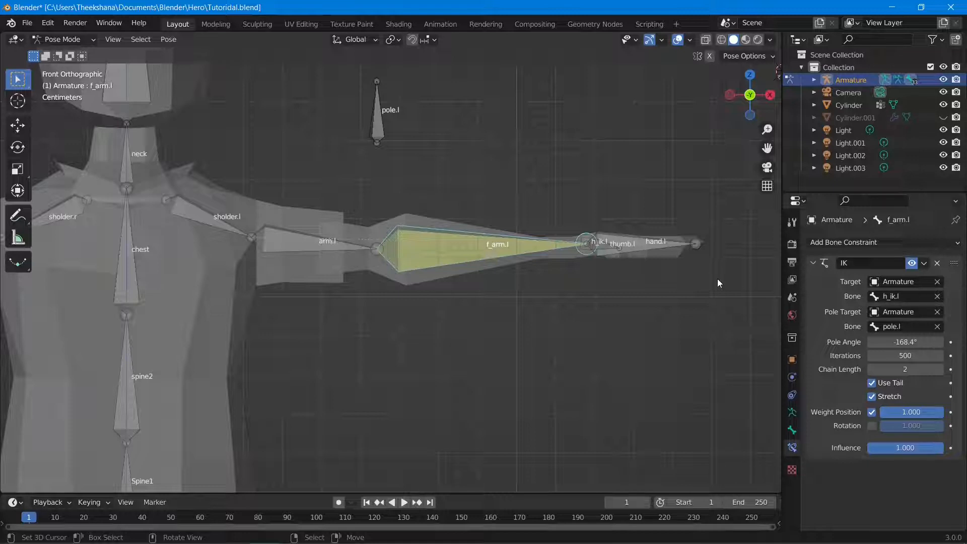
{"action": "key", "text": "r"}
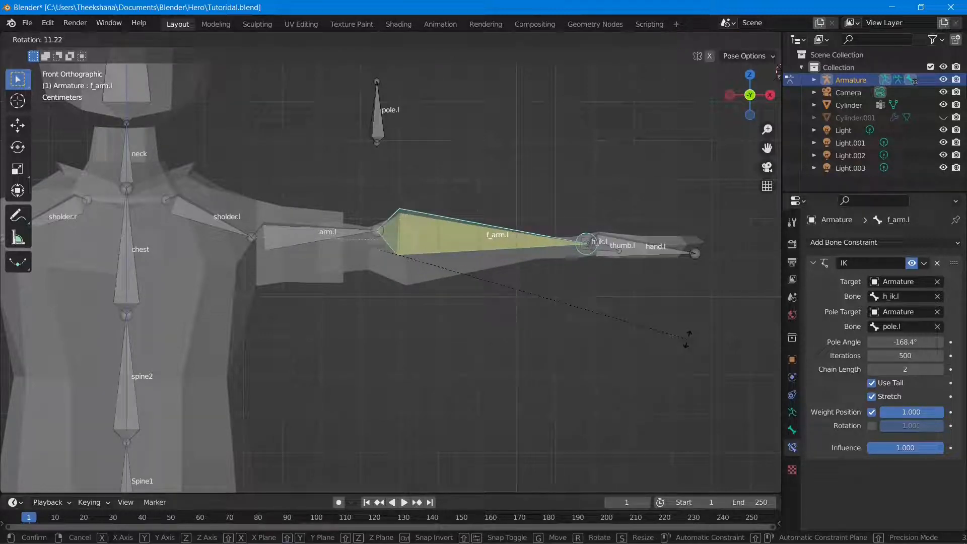
{"action": "left_click", "coordinate": [703, 327]}
{"action": "scroll", "coordinate": [518, 283], "scroll_direction": "down", "scroll_amount": 5}
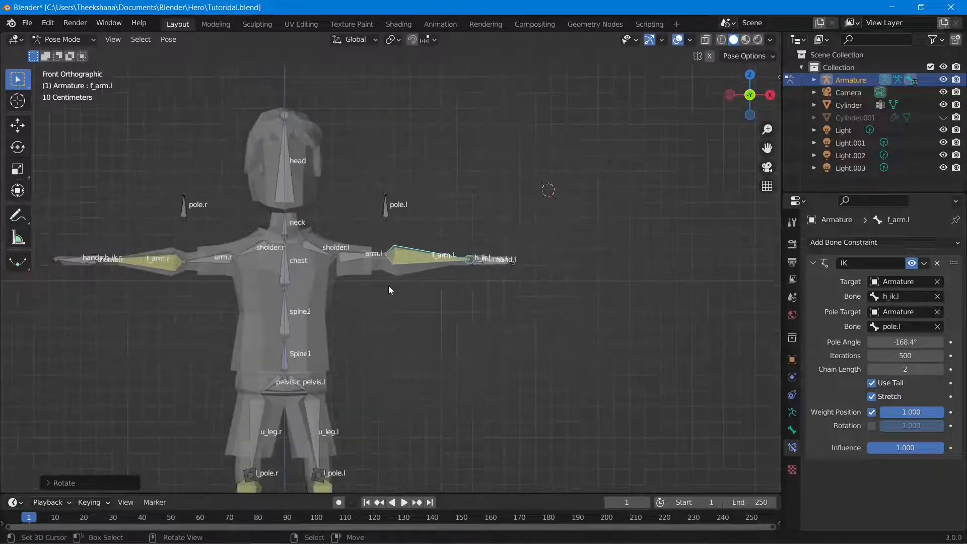
Rotate the f_arm.r bone in the front view so the right elbow sits slightly higher
{"action": "middle_click_drag", "start_coordinate": [361, 289], "coordinate": [476, 300], "text": "shift"}
{"action": "left_click", "coordinate": [279, 272], "text": "shift"}
{"action": "scroll", "coordinate": [277, 269], "scroll_direction": "up", "scroll_amount": 5}
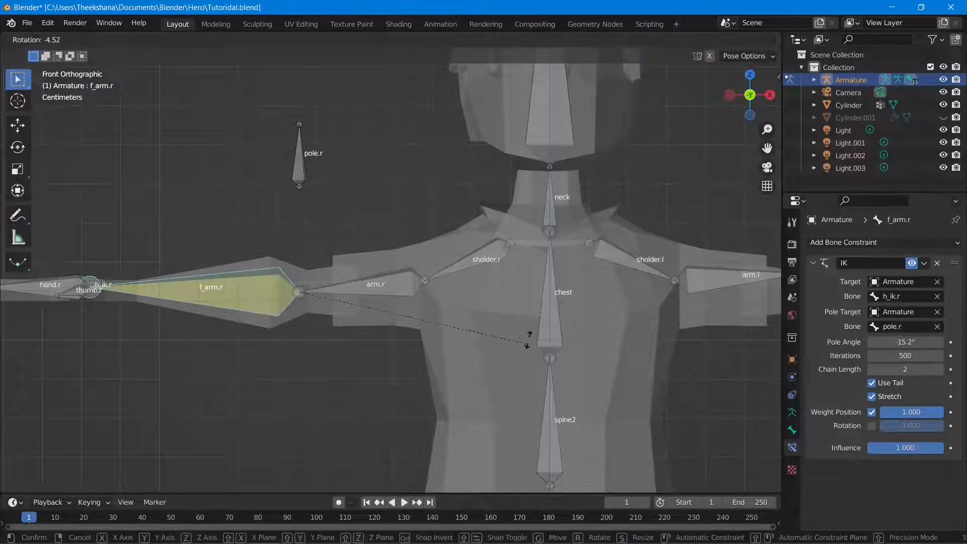
{"action": "key", "text": "r"}
{"action": "left_click", "coordinate": [541, 287]}
{"action": "scroll", "coordinate": [554, 309], "scroll_direction": "down", "scroll_amount": 3}
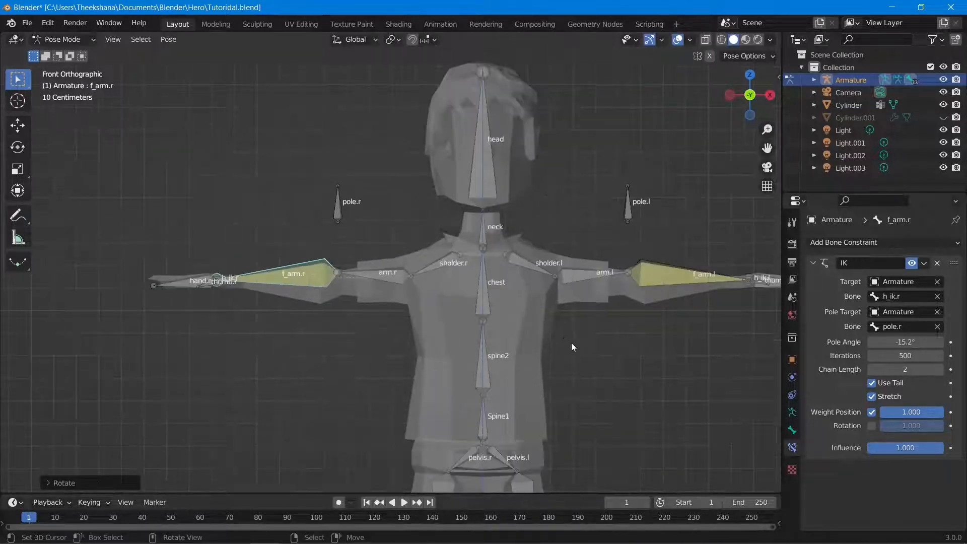
Try moving the left foot control bone l_ik.l in the right side view to test the leg's IK
{"action": "middle_click_drag", "start_coordinate": [571, 343], "coordinate": [531, 276]}
{"action": "middle_click_drag", "start_coordinate": [658, 235], "coordinate": [662, 255]}
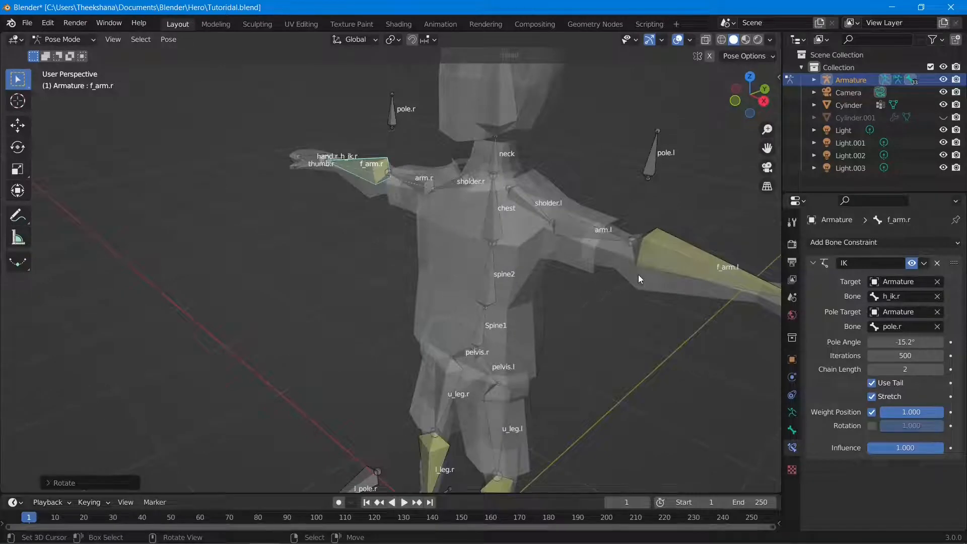
{"action": "key", "text": "KP_3"}
{"action": "scroll", "coordinate": [614, 280], "scroll_direction": "down", "scroll_amount": 3}
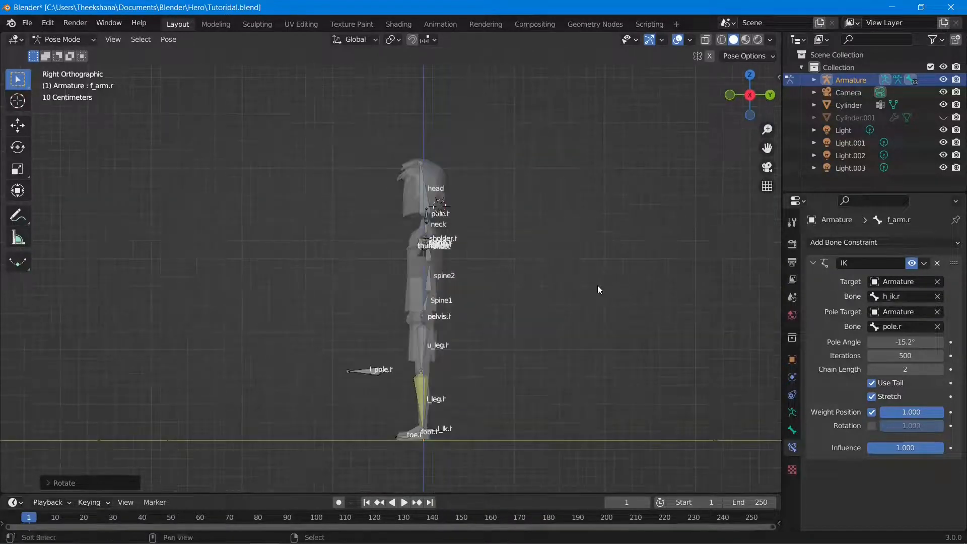
{"action": "scroll", "coordinate": [534, 256], "scroll_direction": "up", "scroll_amount": 6}
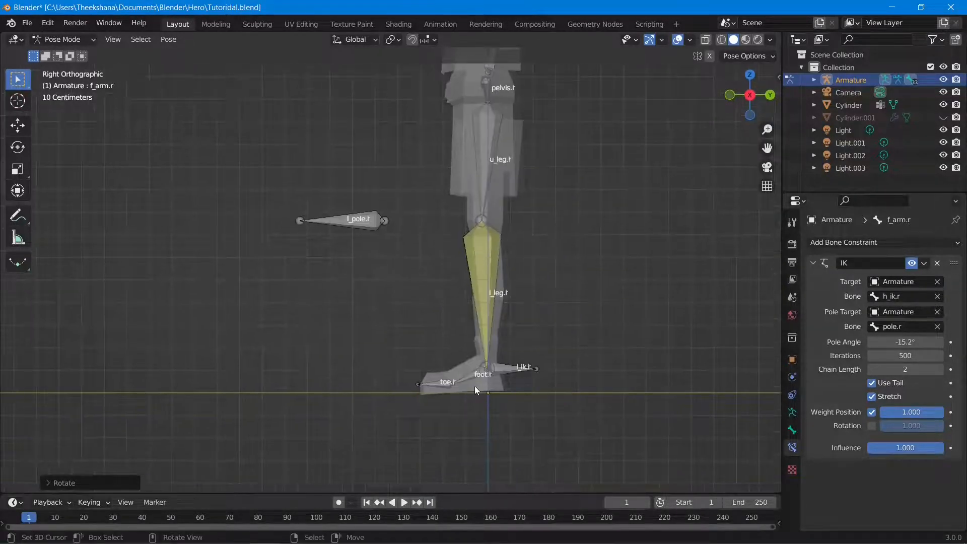
{"action": "left_click", "coordinate": [517, 369]}
{"action": "key", "text": "g"}
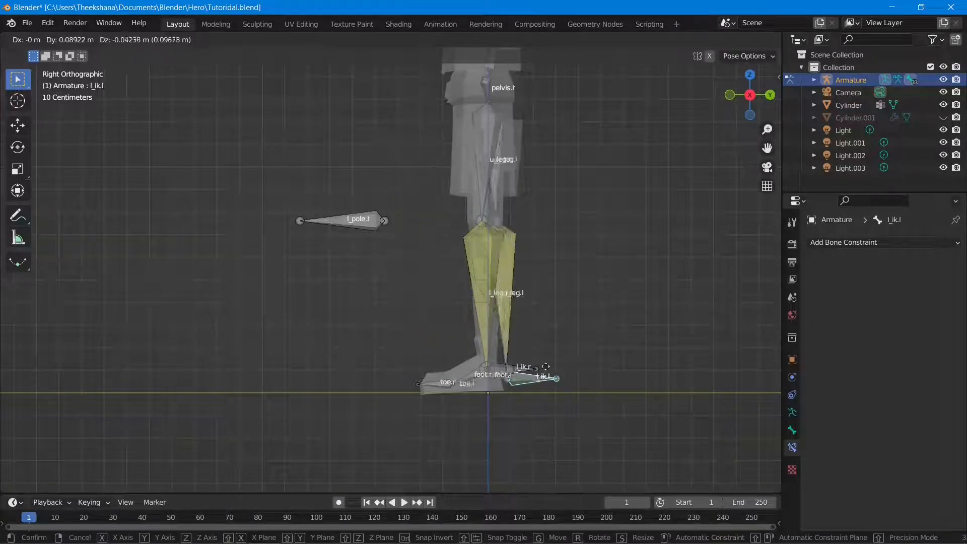
{"action": "right_click", "coordinate": [547, 354]}
Try moving the right foot control bone l_ik.r in the right side view to test the leg's IK
{"action": "middle_click_drag", "start_coordinate": [539, 365], "coordinate": [515, 365]}
{"action": "left_click", "coordinate": [516, 370]}
{"action": "key", "text": "KP_3"}
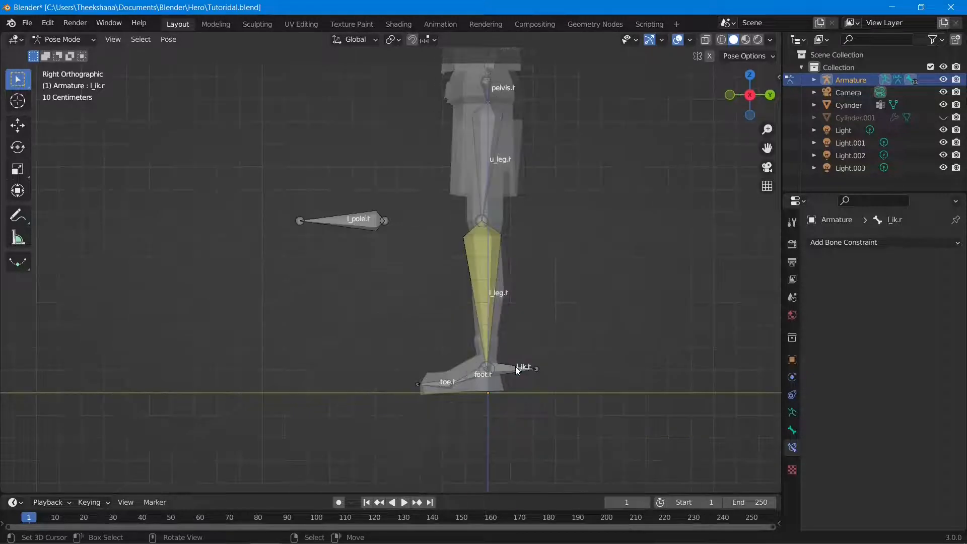
{"action": "key", "text": "g"}
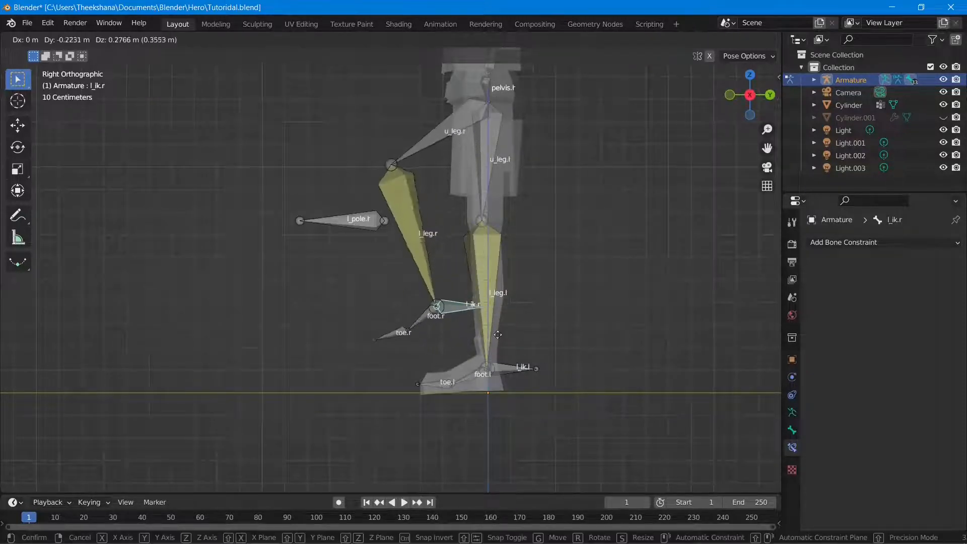
{"action": "right_click", "coordinate": [439, 369]}
{"action": "middle_click_drag", "start_coordinate": [439, 366], "coordinate": [475, 355]}
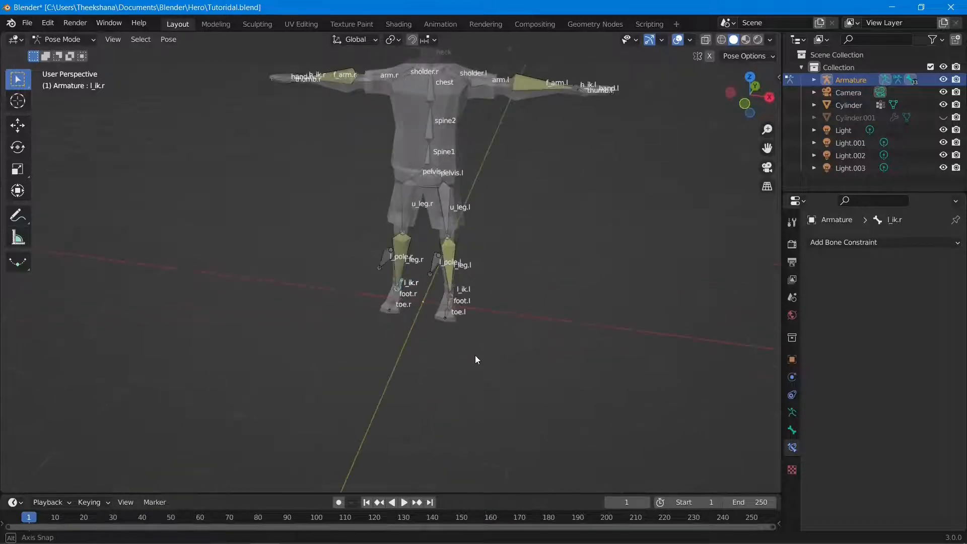
Save the file and turn off the display of bone names for the armature
{"action": "key", "text": "ctrl+s"}
{"action": "key", "text": "KP_1"}
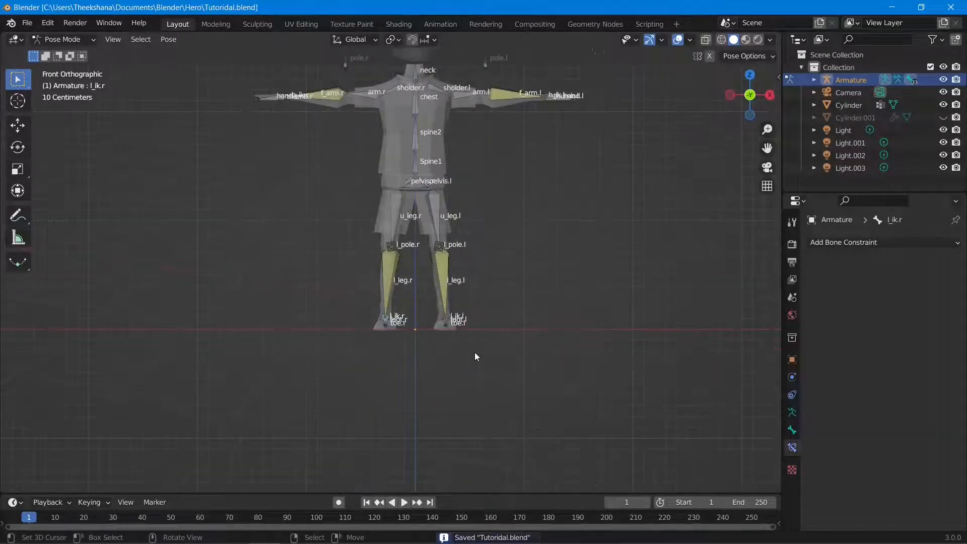
{"action": "left_click", "coordinate": [791, 412]}
{"action": "left_click", "coordinate": [845, 421]}
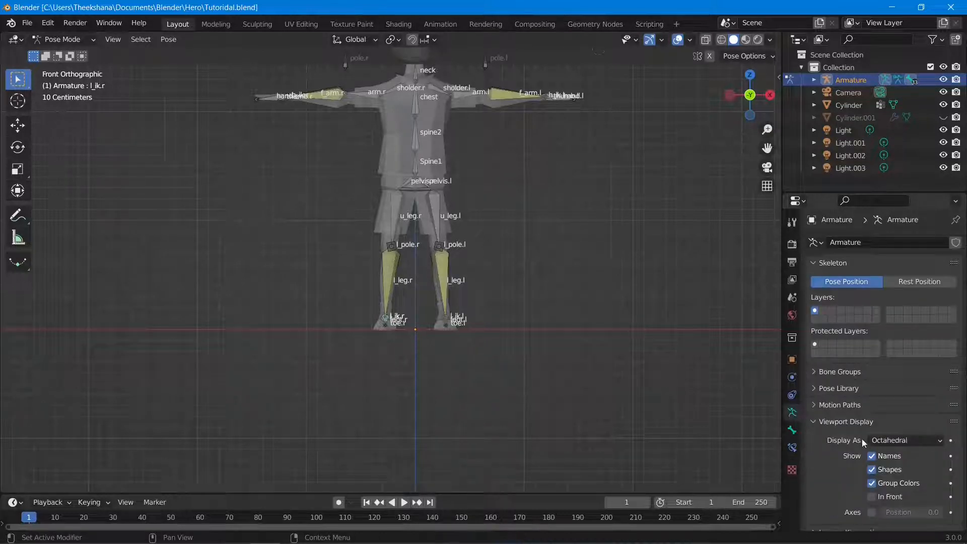
{"action": "left_click", "coordinate": [871, 456]}
{"action": "left_click", "coordinate": [814, 421]}
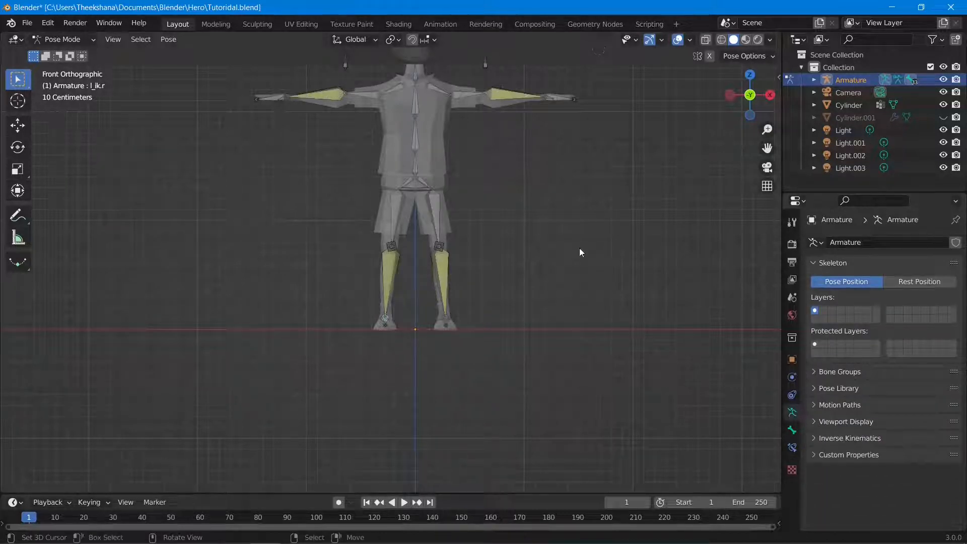
Frame the left foot's bones in the right side view and switch the armature to Edit Mode
{"action": "middle_click_drag", "start_coordinate": [579, 249], "coordinate": [537, 243]}
{"action": "scroll", "coordinate": [604, 235], "scroll_direction": "up", "scroll_amount": 5}
{"action": "middle_click_drag", "start_coordinate": [604, 232], "coordinate": [434, 248]}
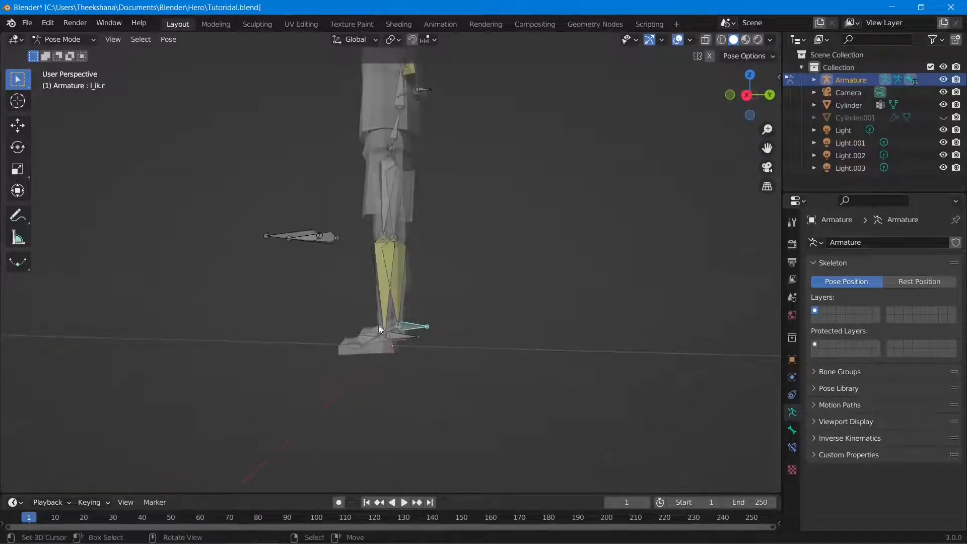
{"action": "mouse_move", "coordinate": [379, 328]}
{"action": "middle_mouse_down"}
{"action": "mouse_move", "coordinate": [453, 352]}
{"action": "mouse_move", "coordinate": [384, 333]}
{"action": "middle_mouse_up"}
{"action": "left_click", "coordinate": [373, 336]}
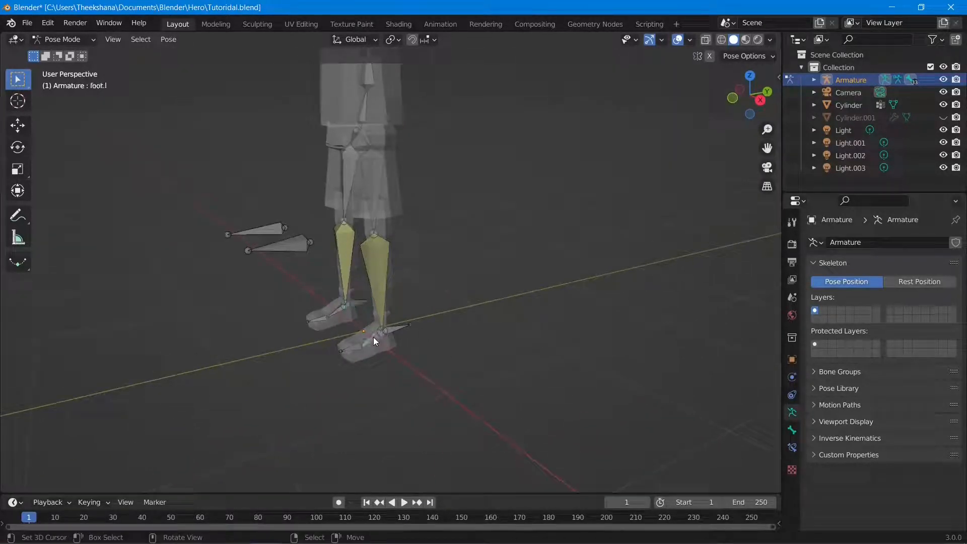
{"action": "key", "text": "KP_3"}
{"action": "key", "text": "KP_Decimal"}
{"action": "scroll", "coordinate": [424, 341], "scroll_direction": "down", "scroll_amount": 3}
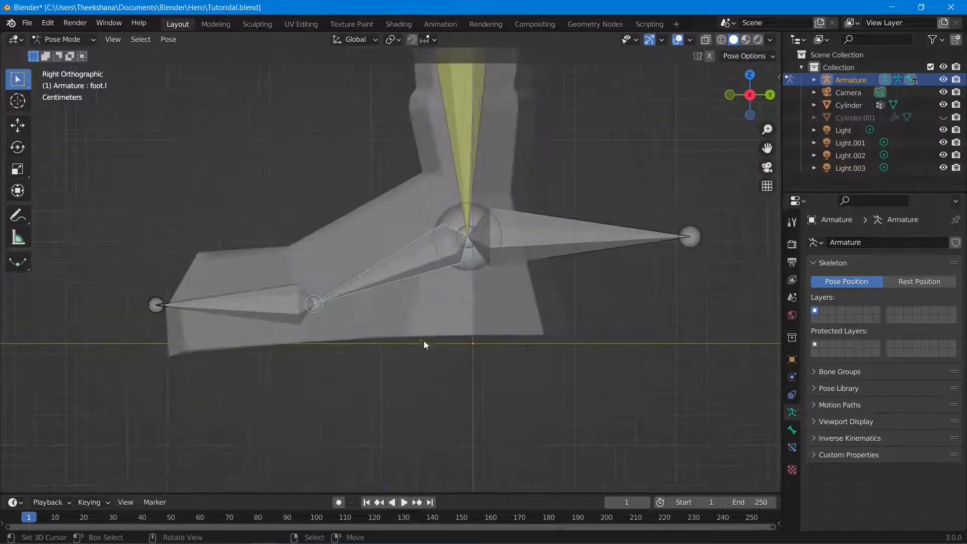
{"action": "left_click", "coordinate": [505, 234]}
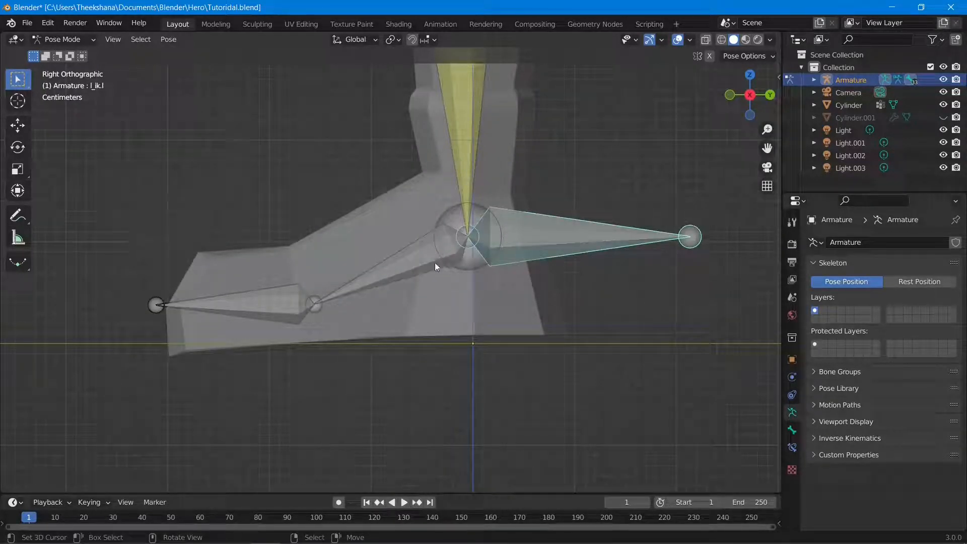
{"action": "left_click", "coordinate": [59, 42]}
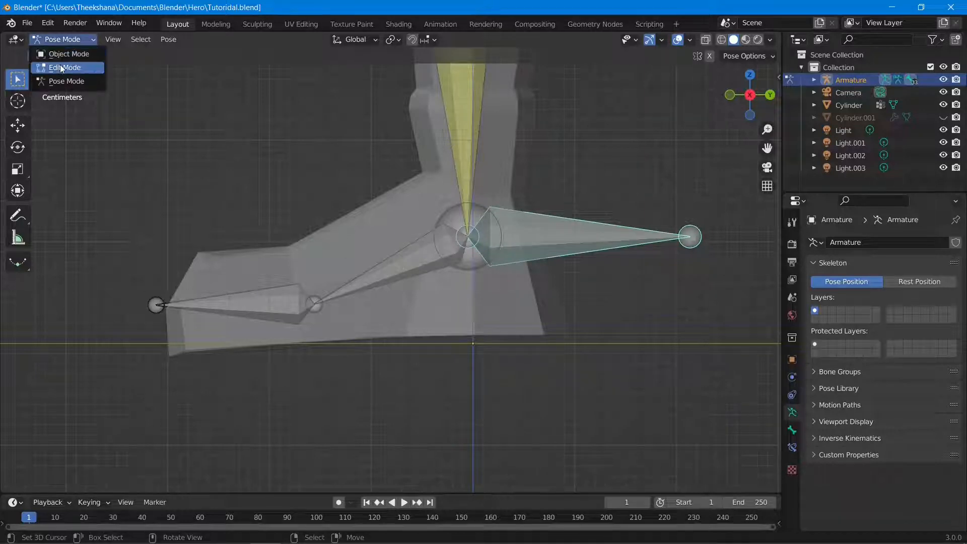
{"action": "left_click", "coordinate": [60, 65]}
Clear the parent of the foot.l bone
{"action": "left_click", "coordinate": [388, 262]}
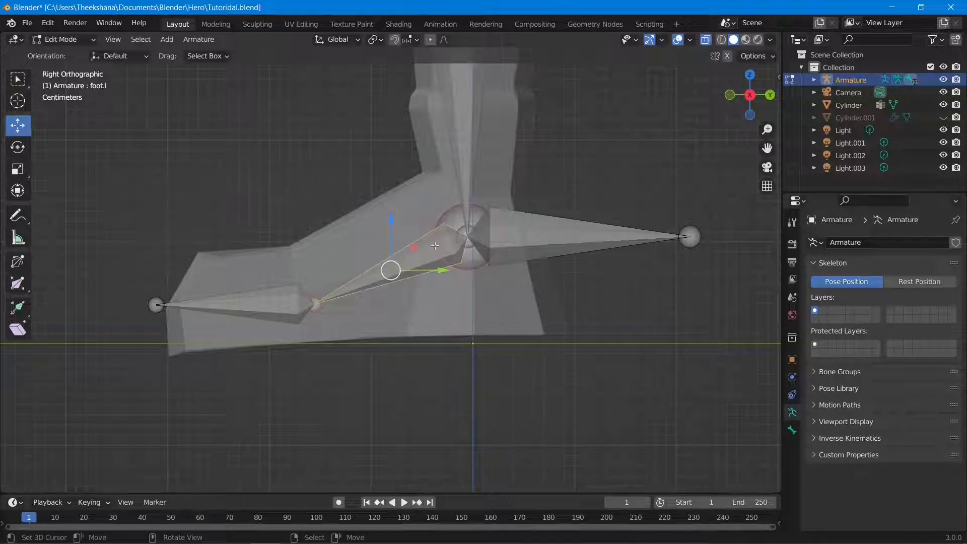
{"action": "key", "text": "ctrl+p"}
{"action": "key", "text": "n"}
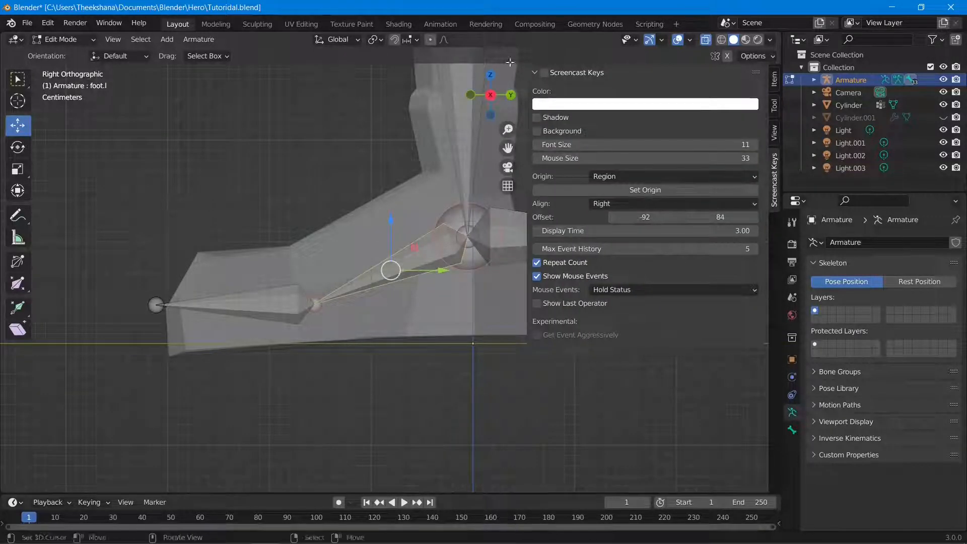
{"action": "key", "text": "n"}
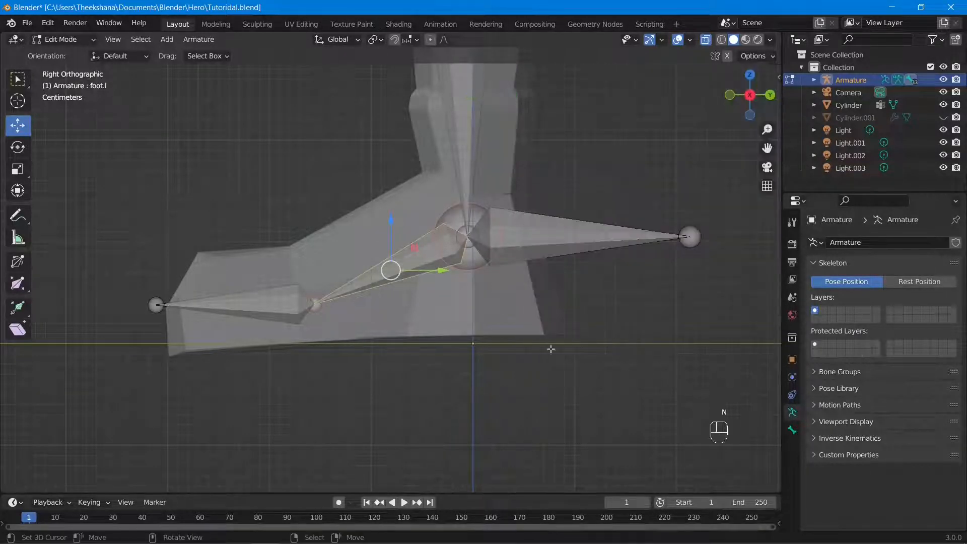
{"action": "key", "text": "alt+p"}
{"action": "left_click", "coordinate": [525, 343]}
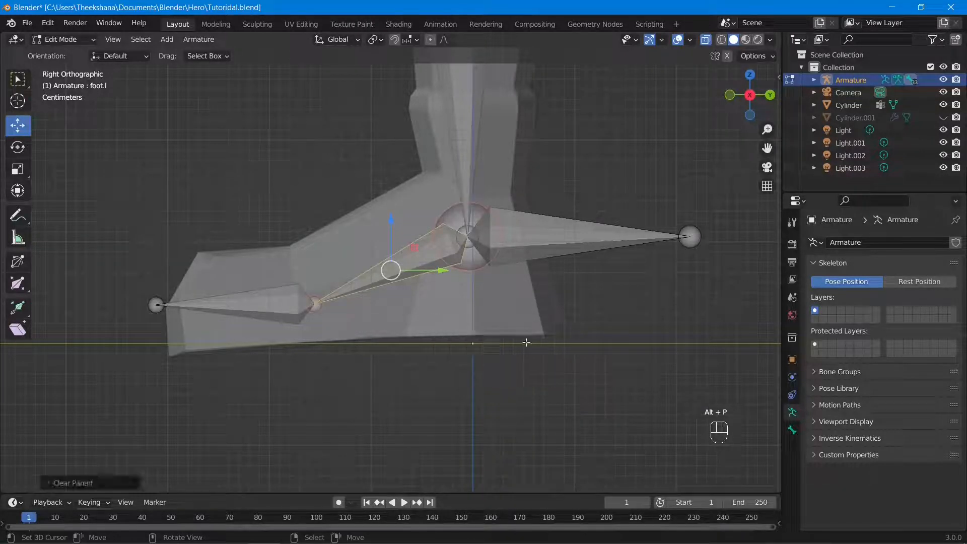
Parent the foot.l bone to l_ik.l with Keep Offset, and return to Pose Mode
{"action": "left_click", "coordinate": [538, 247]}
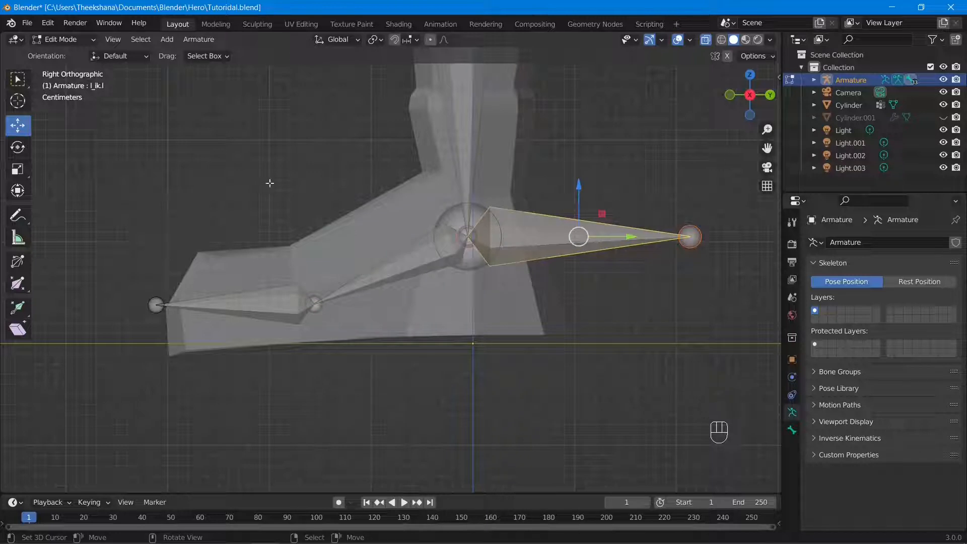
{"action": "left_click", "coordinate": [412, 276]}
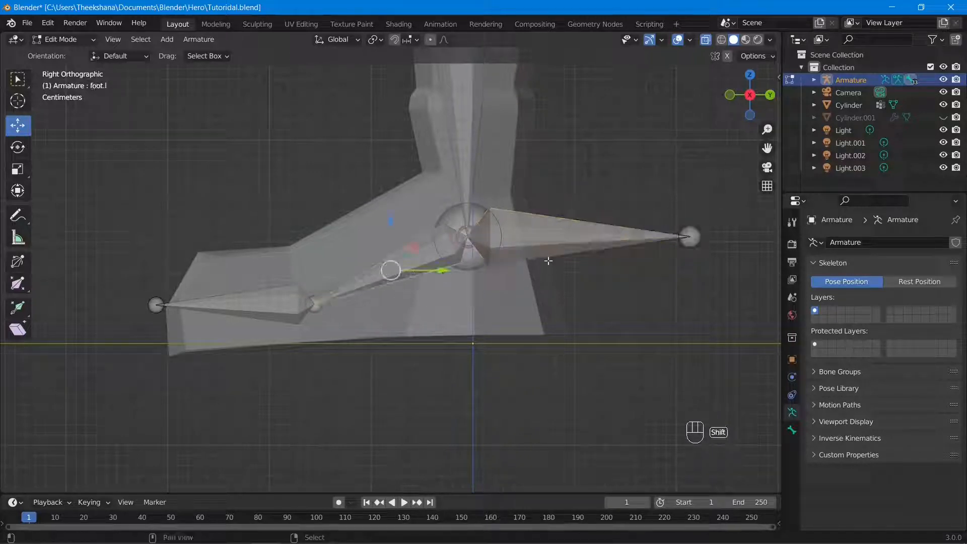
{"action": "left_click", "coordinate": [553, 246]}
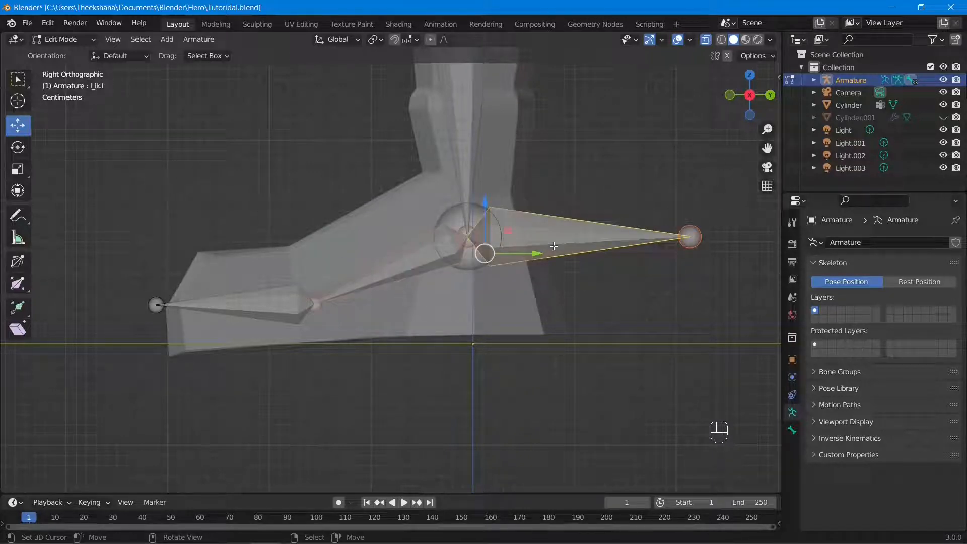
{"action": "key", "text": "ctrl+p"}
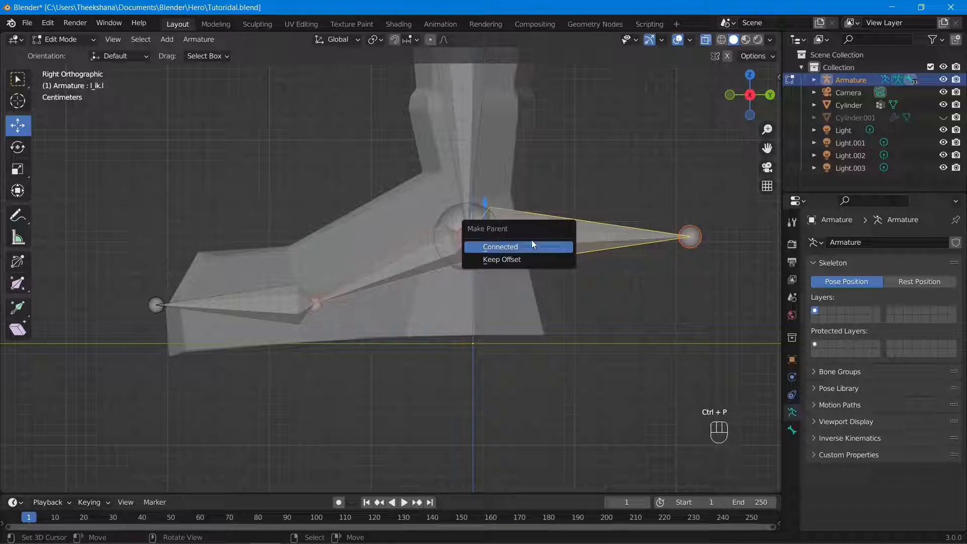
{"action": "left_click", "coordinate": [531, 257]}
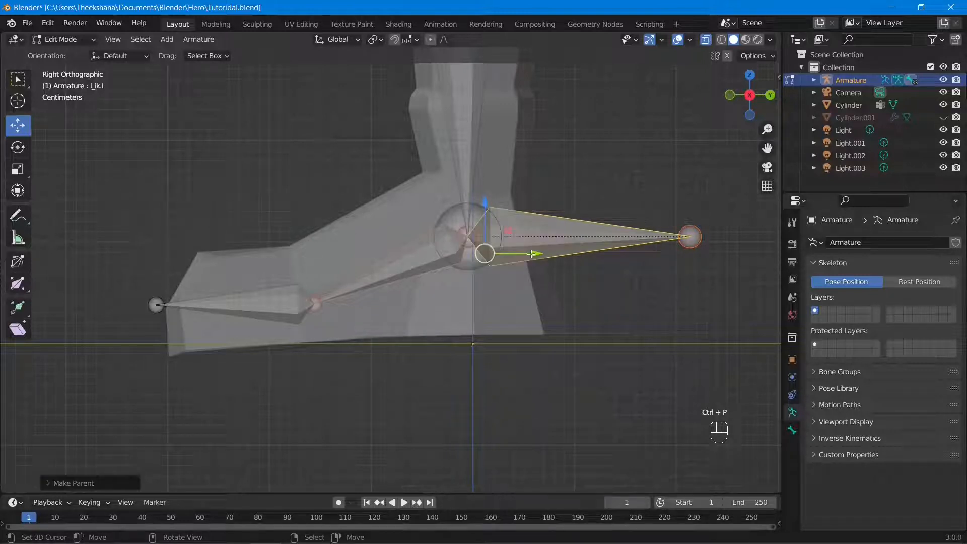
{"action": "left_click", "coordinate": [65, 40]}
{"action": "left_click", "coordinate": [65, 81]}
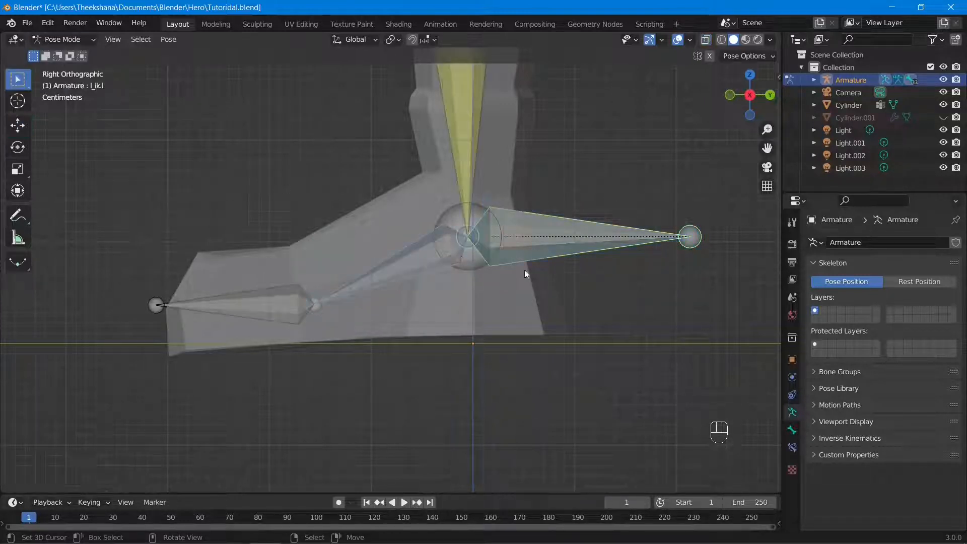
Try rotating the l_ik.l bone to test how the left foot follows it
{"action": "left_click", "coordinate": [618, 234]}
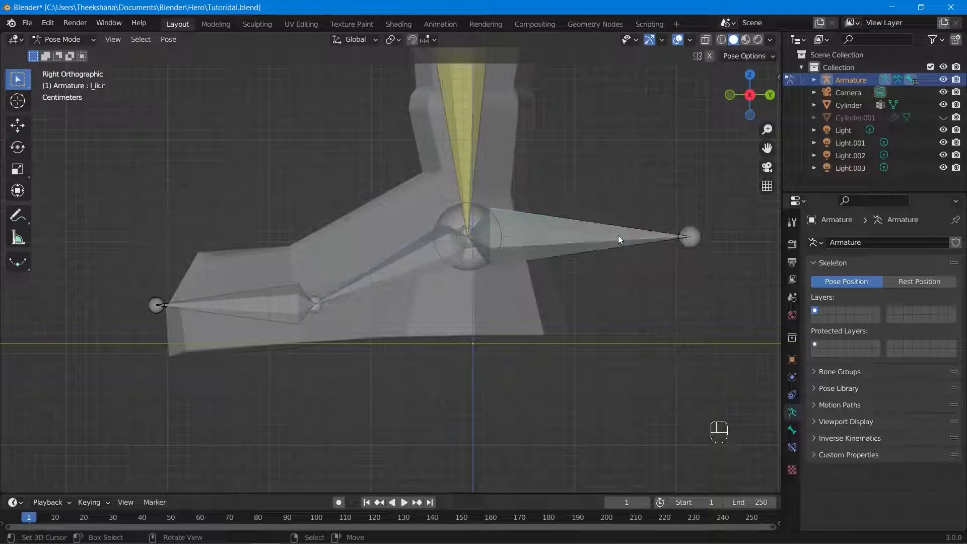
{"action": "left_click", "coordinate": [565, 241]}
{"action": "key", "text": "r"}
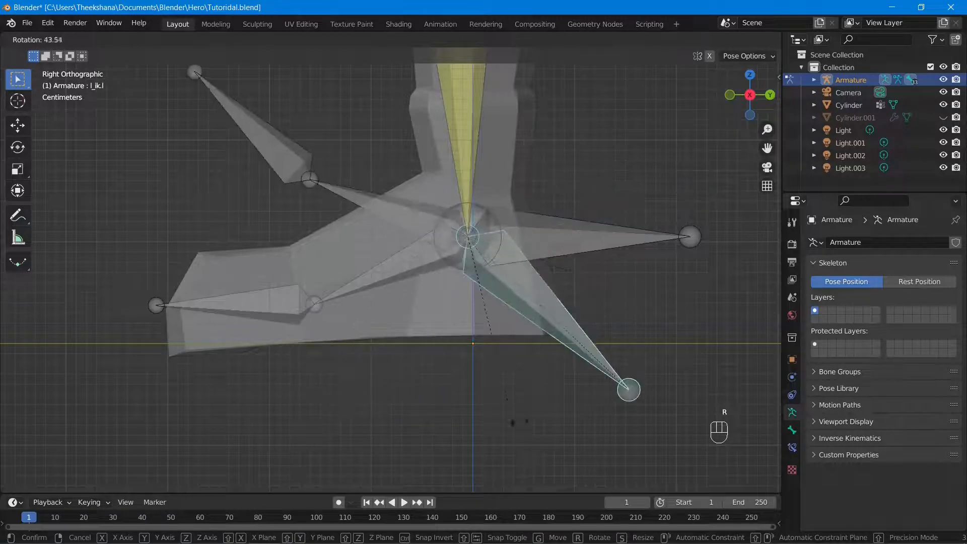
{"action": "left_click", "coordinate": [511, 261]}
{"action": "scroll", "coordinate": [510, 257], "scroll_direction": "down", "scroll_amount": 3}
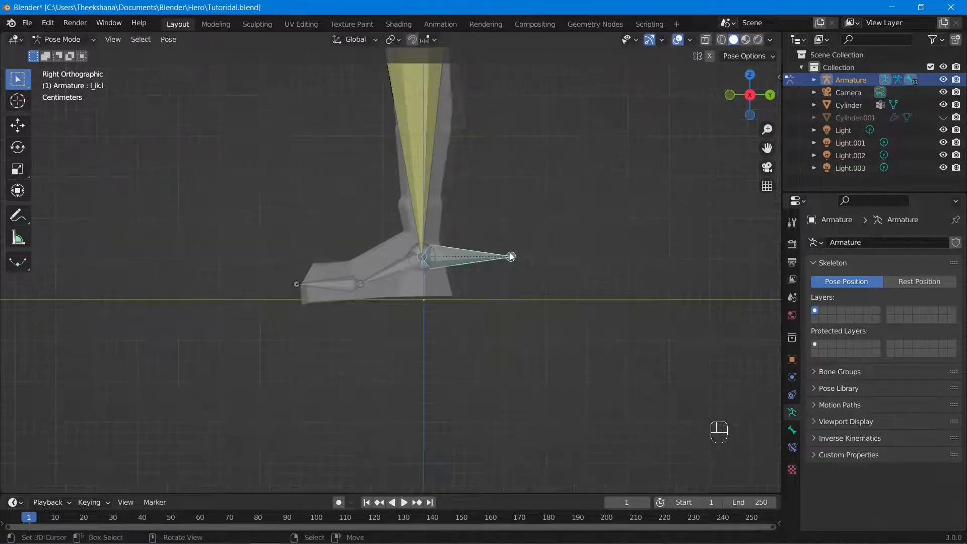
Try moving and rotating the l_ik.r bone to compare the right foot's behaviour, and undo the move
{"action": "scroll", "coordinate": [510, 253], "scroll_direction": "up", "scroll_amount": 1}
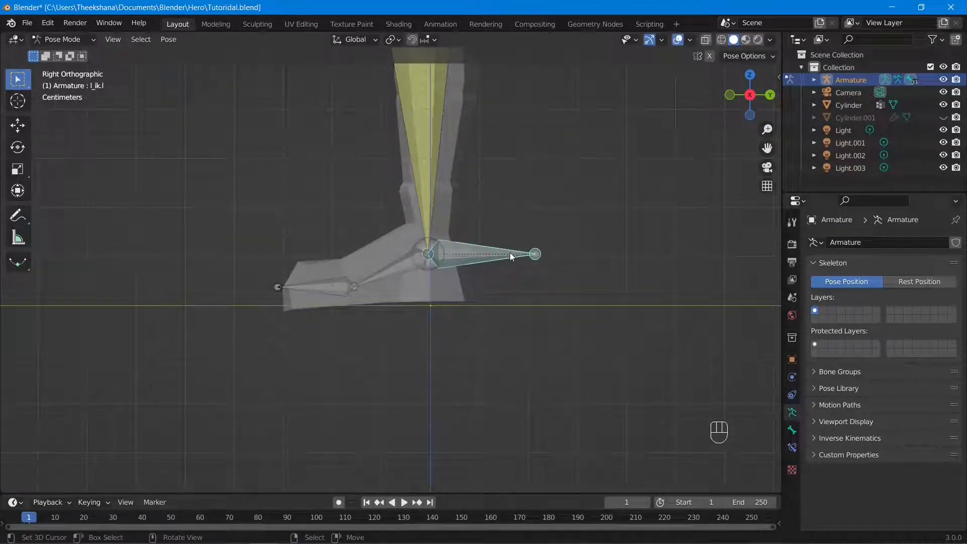
{"action": "left_click", "coordinate": [510, 252]}
{"action": "key", "text": "g"}
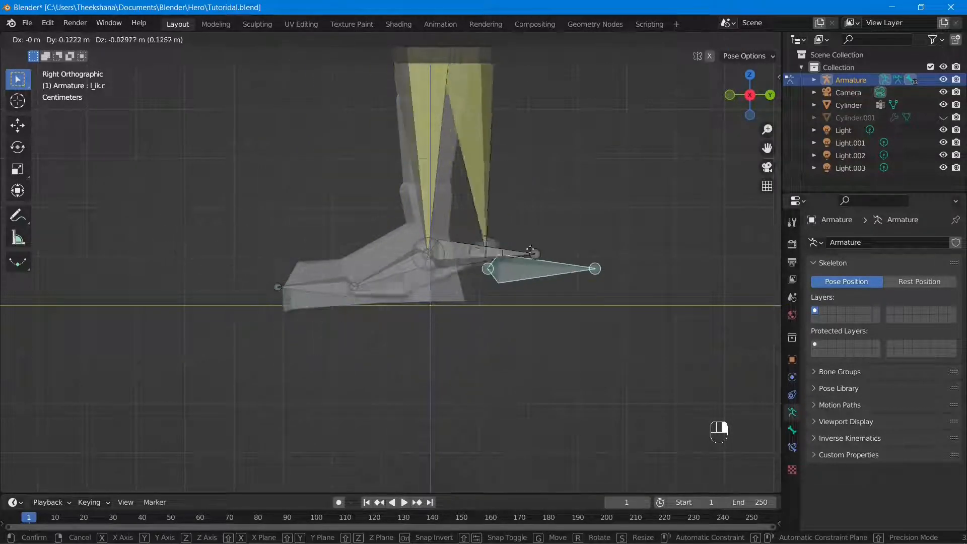
{"action": "left_click", "coordinate": [346, 243]}
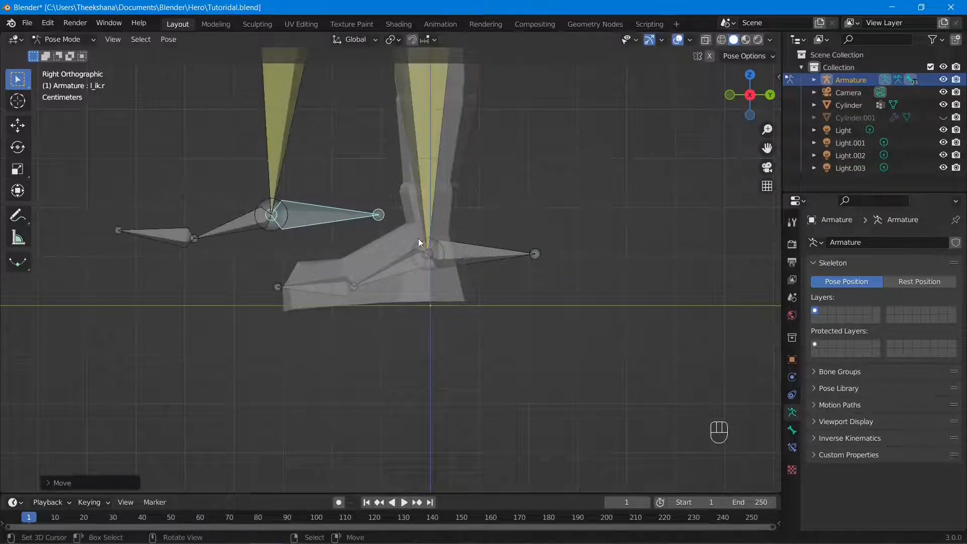
{"action": "key", "text": "r"}
{"action": "right_click", "coordinate": [449, 297]}
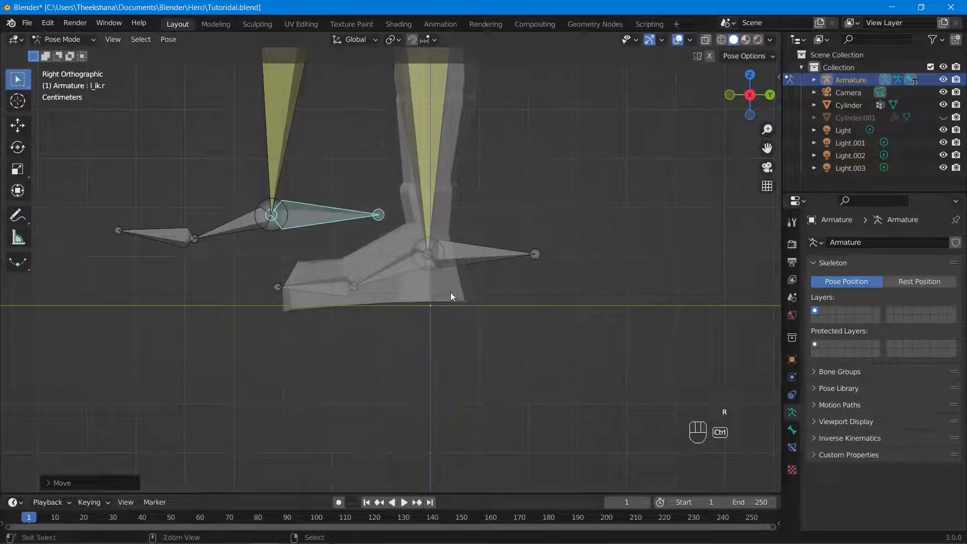
{"action": "key", "text": "ctrl+z"}
Try rotating and moving the l_ik.l bone in the right side view to test the reparented left foot
{"action": "middle_click_drag", "start_coordinate": [481, 258], "coordinate": [518, 297]}
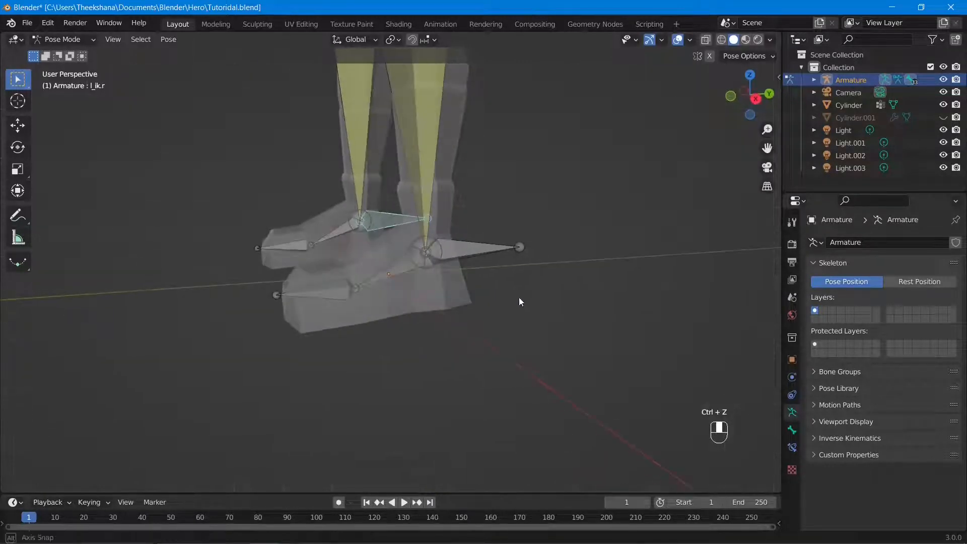
{"action": "left_click", "coordinate": [490, 262]}
{"action": "left_click", "coordinate": [482, 249]}
{"action": "key", "text": "KP_3"}
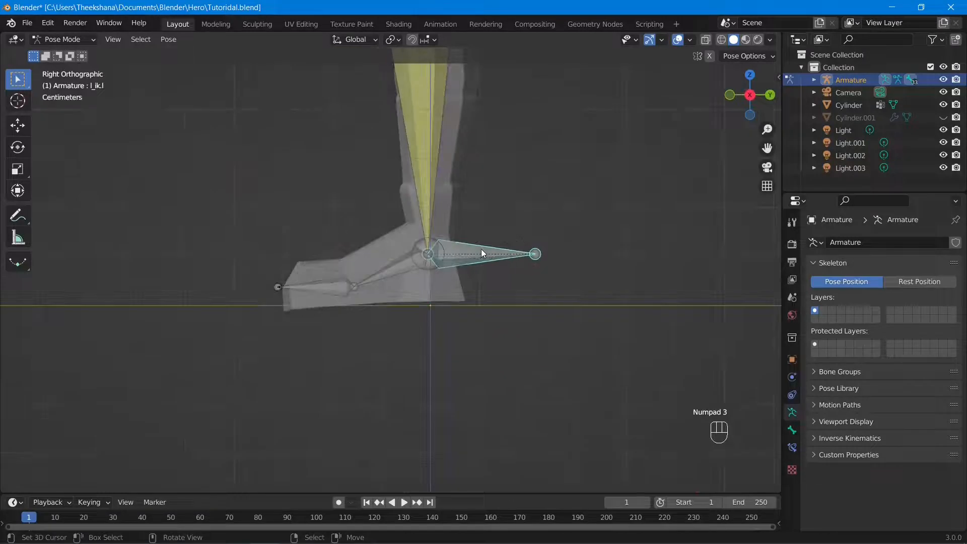
{"action": "key", "text": "r"}
{"action": "right_click", "coordinate": [509, 310]}
{"action": "key", "text": "g"}
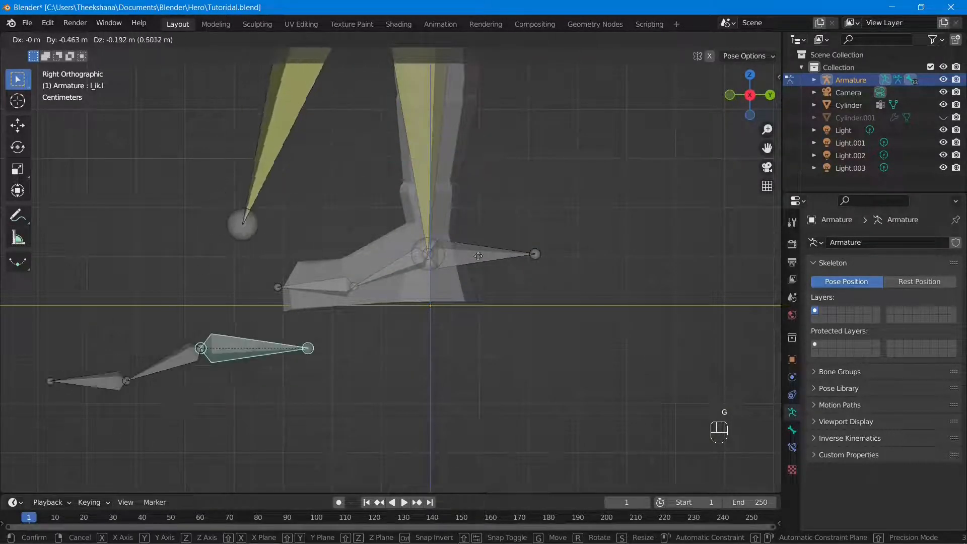
{"action": "right_click", "coordinate": [509, 285]}
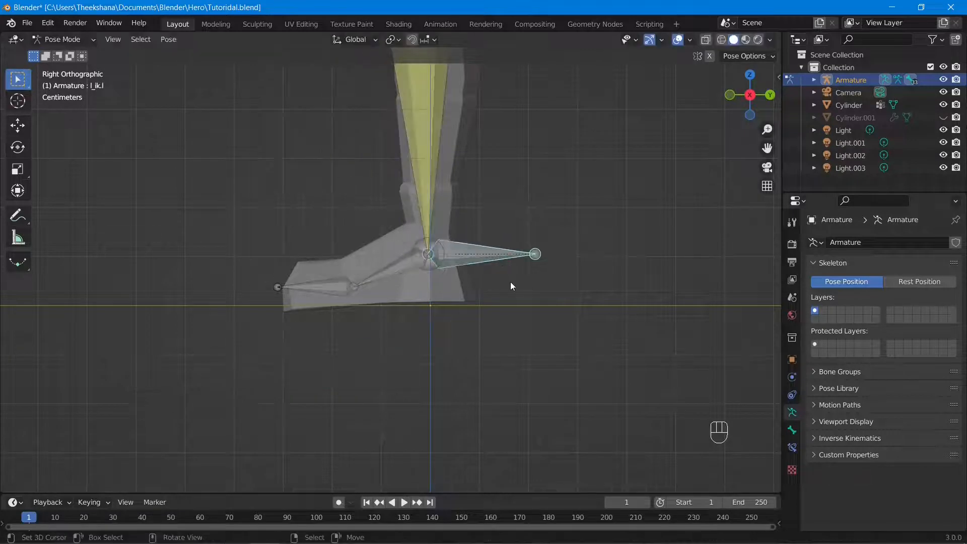
Add a Copy Location bone constraint to the foot.l bone
{"action": "middle_click_drag", "start_coordinate": [414, 240], "coordinate": [428, 261]}
{"action": "left_click", "coordinate": [404, 266]}
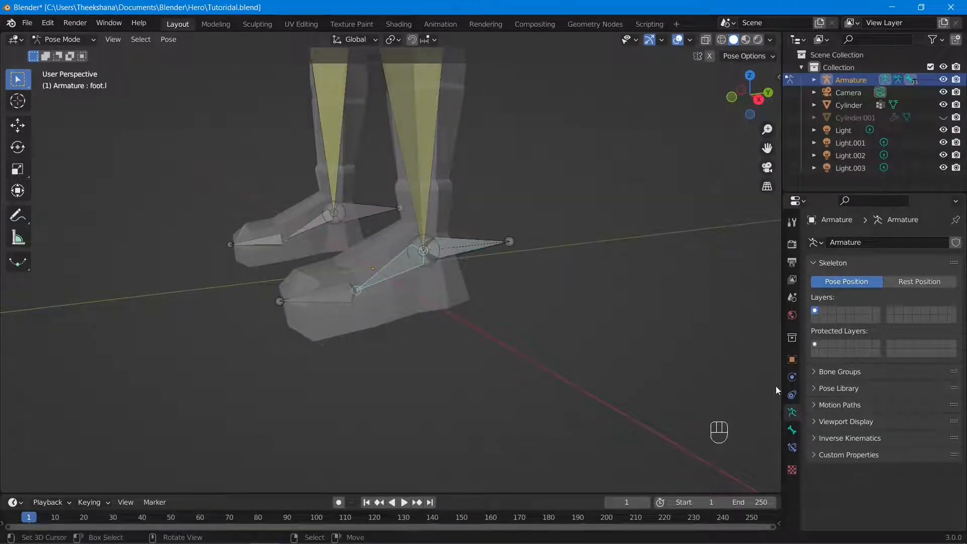
{"action": "left_click", "coordinate": [793, 446]}
{"action": "left_click", "coordinate": [851, 244]}
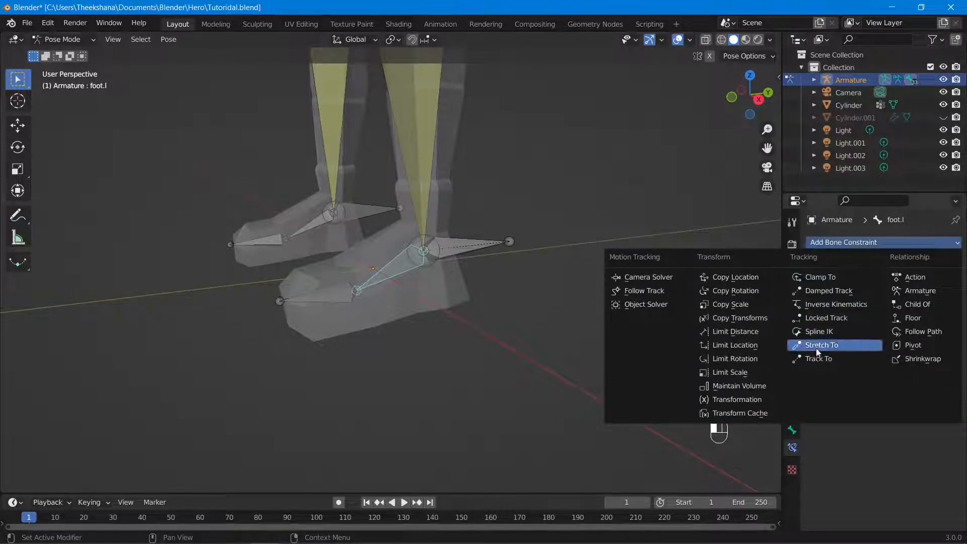
{"action": "left_click", "coordinate": [759, 276]}
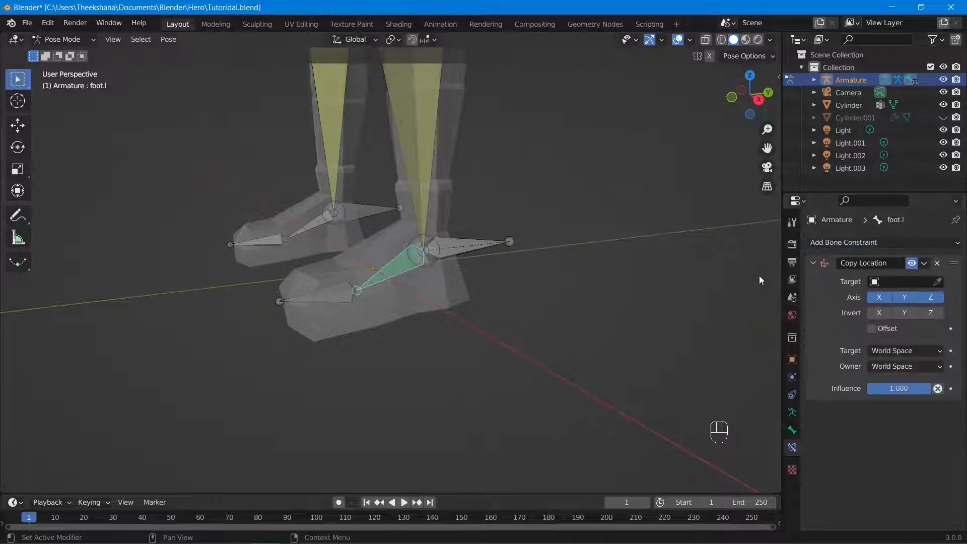
Set the target of the foot.l bone's Copy Location constraint to Armature and open its bone choice
{"action": "left_click", "coordinate": [875, 282]}
{"action": "left_click", "coordinate": [872, 300]}
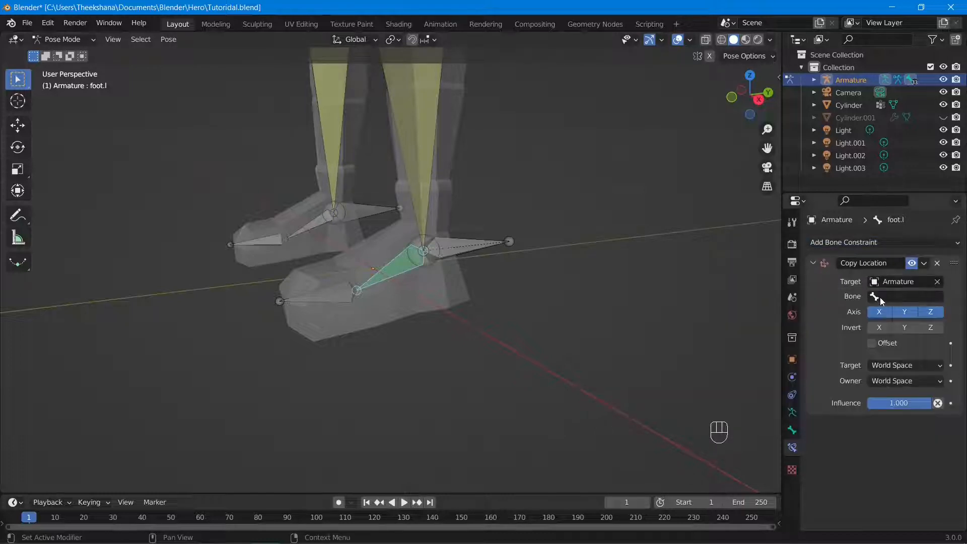
{"action": "left_click", "coordinate": [887, 299]}
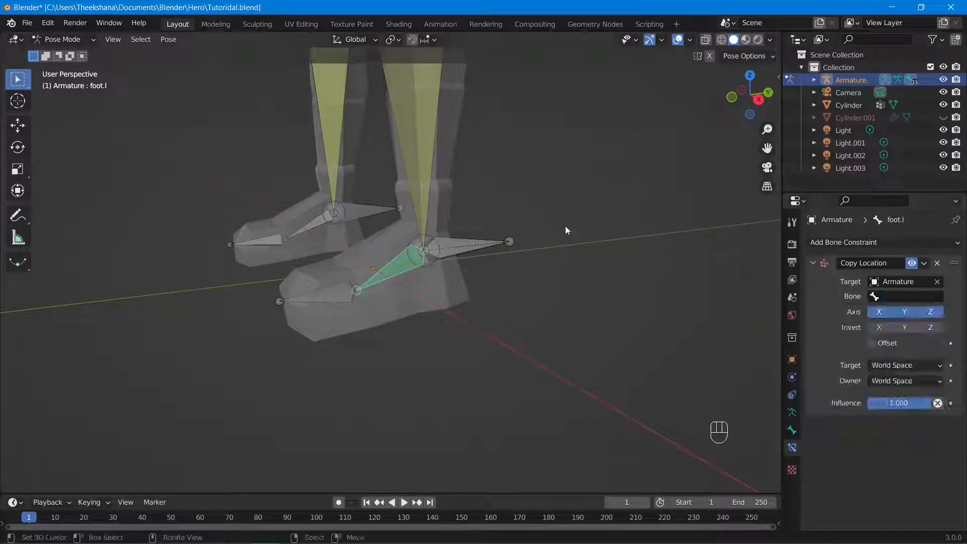
Check the name of the lower left leg bone and set foot.l's Copy Location bone to l_leg.l
{"action": "scroll", "coordinate": [485, 174], "scroll_direction": "down", "scroll_amount": 3}
{"action": "left_click", "coordinate": [400, 137]}
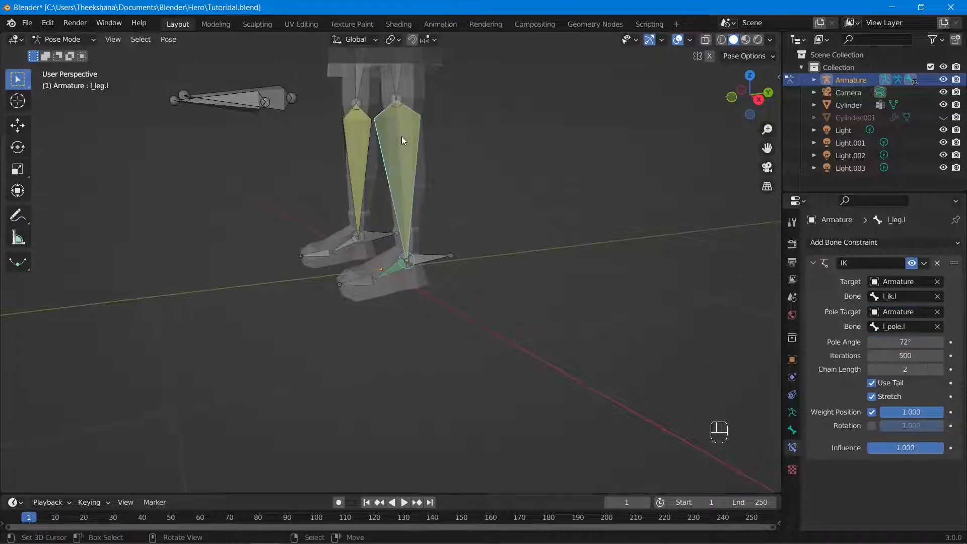
{"action": "left_click", "coordinate": [791, 431]}
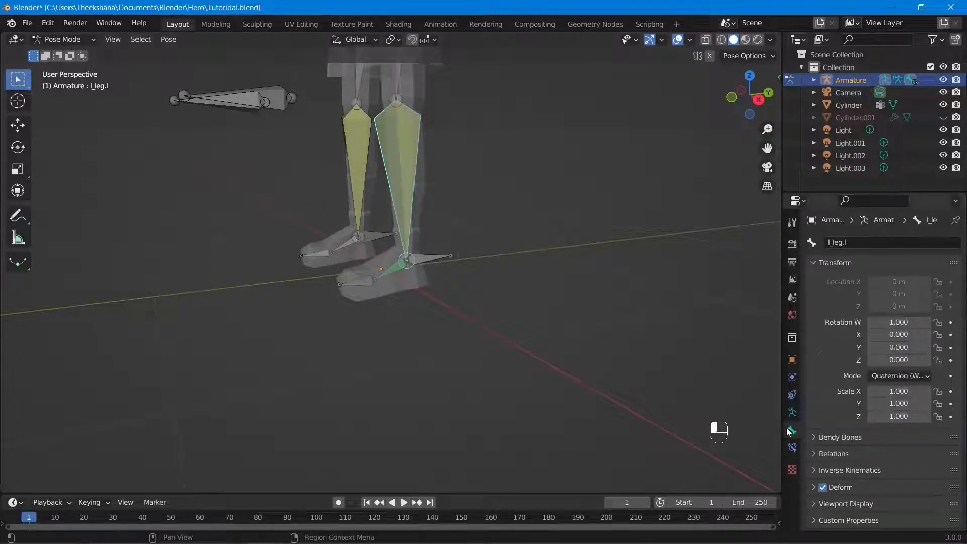
{"action": "scroll", "coordinate": [479, 235], "scroll_direction": "up", "scroll_amount": 5}
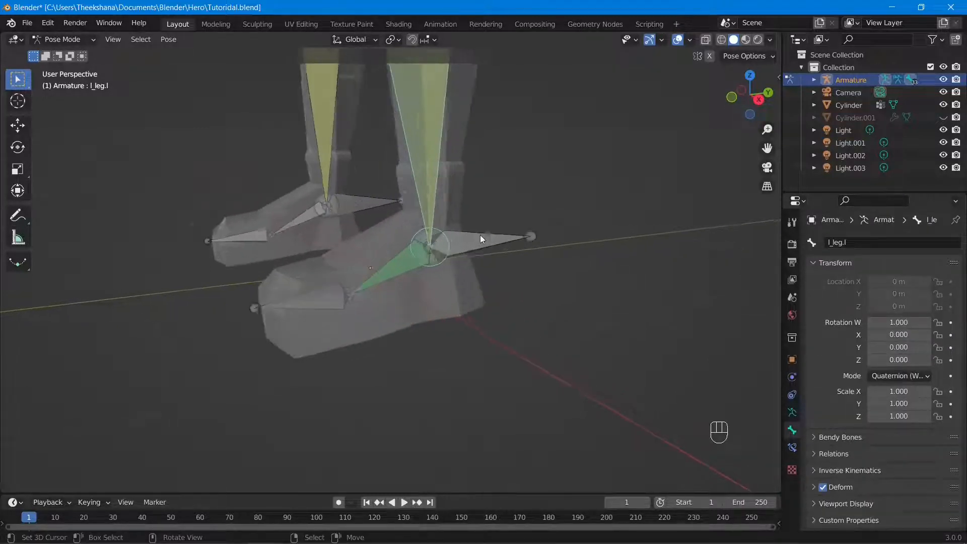
{"action": "left_click", "coordinate": [411, 258]}
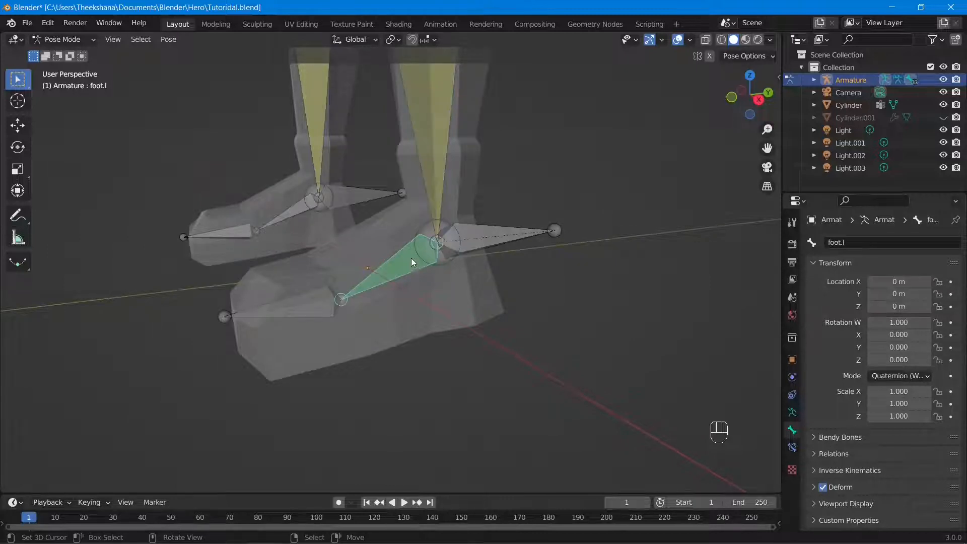
{"action": "left_click", "coordinate": [792, 447]}
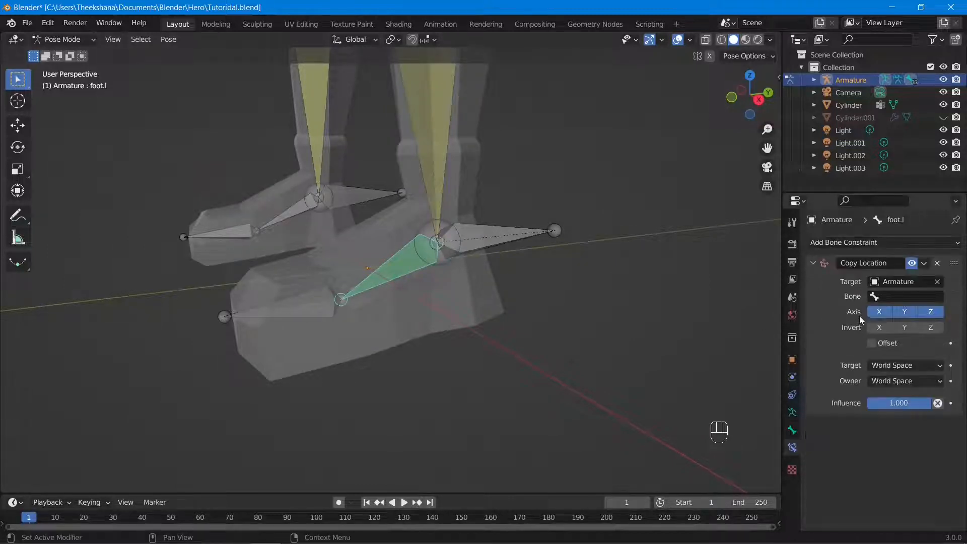
{"action": "left_click", "coordinate": [896, 296]}
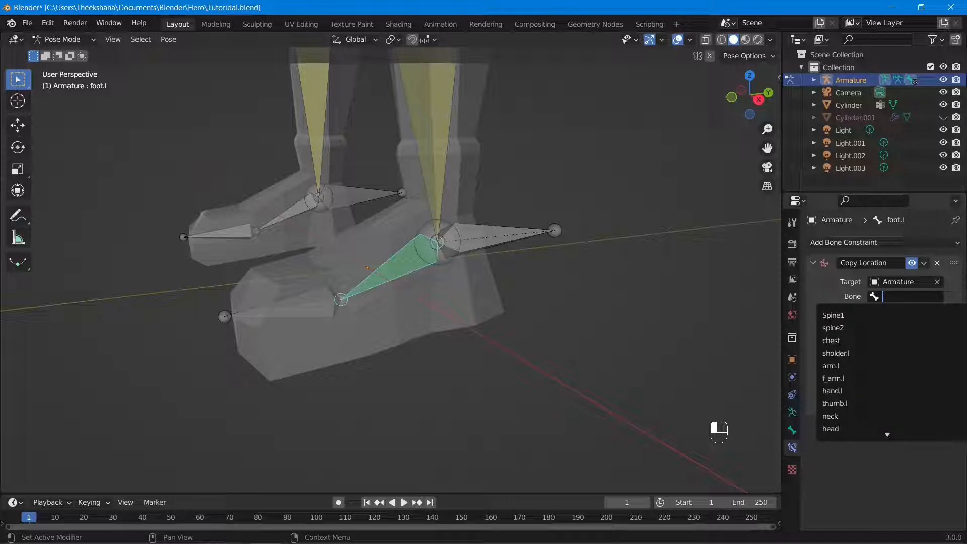
{"action": "type", "text": "l"}
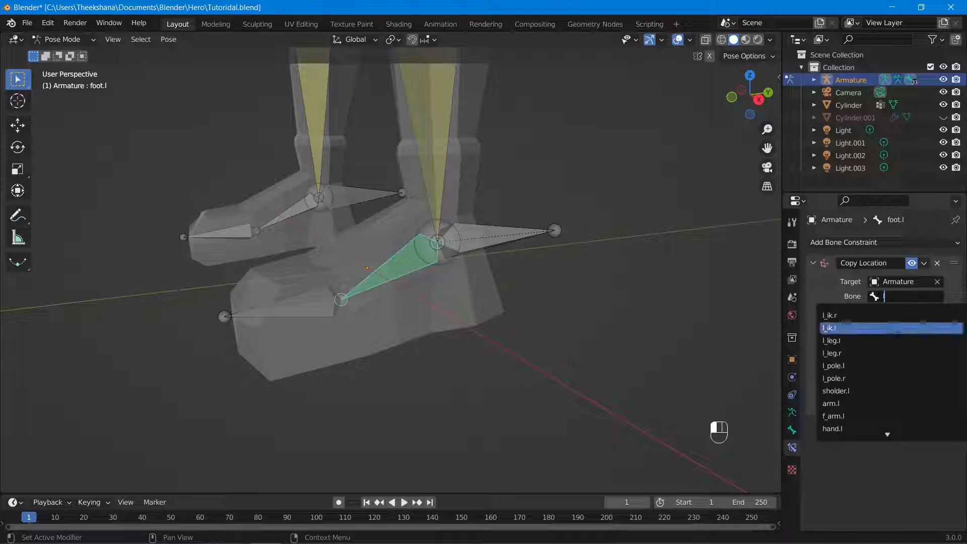
{"action": "left_click", "coordinate": [894, 338]}
Set the Head/Tail value of foot.l's Copy Location constraint to 1.000
{"action": "scroll", "coordinate": [509, 238], "scroll_direction": "down", "scroll_amount": 5}
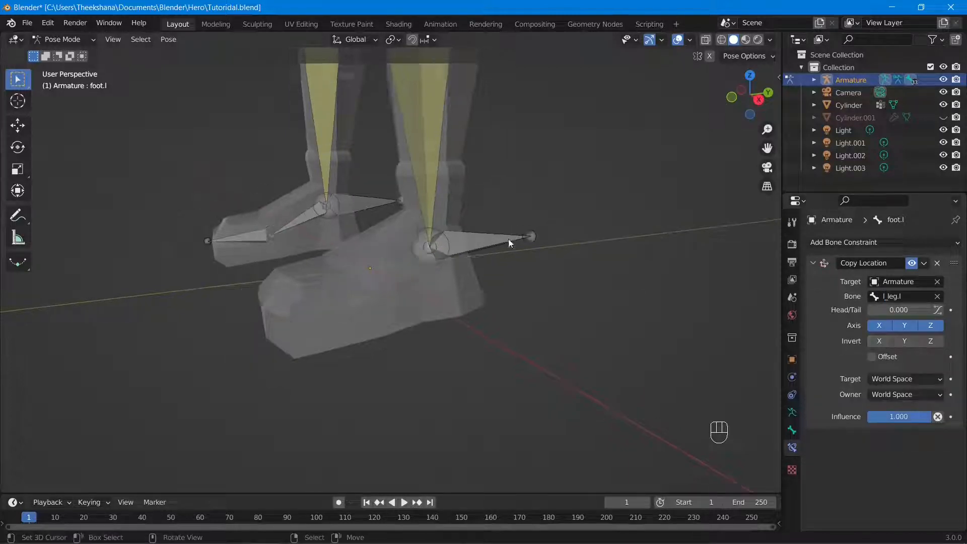
{"action": "scroll", "coordinate": [471, 173], "scroll_direction": "down", "scroll_amount": 3}
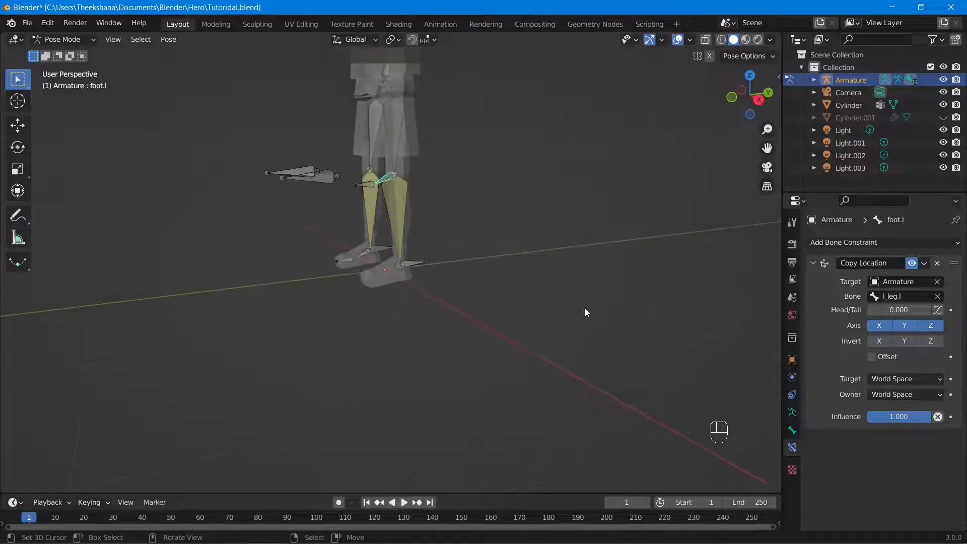
{"action": "scroll", "coordinate": [603, 310], "scroll_direction": "up", "scroll_amount": 3}
{"action": "middle_click_drag", "start_coordinate": [588, 252], "coordinate": [616, 336], "text": "shift"}
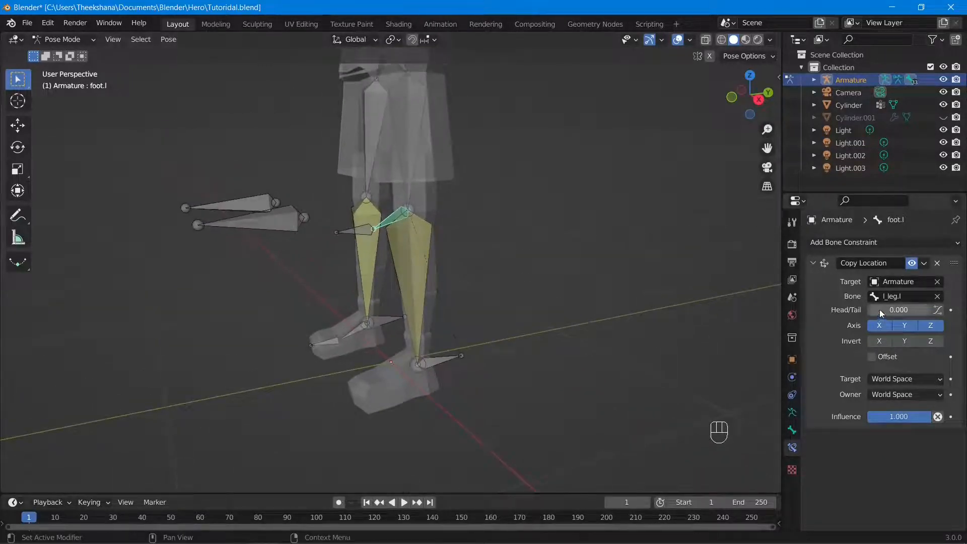
{"action": "left_click_drag", "start_coordinate": [871, 309], "coordinate": [931, 309]}
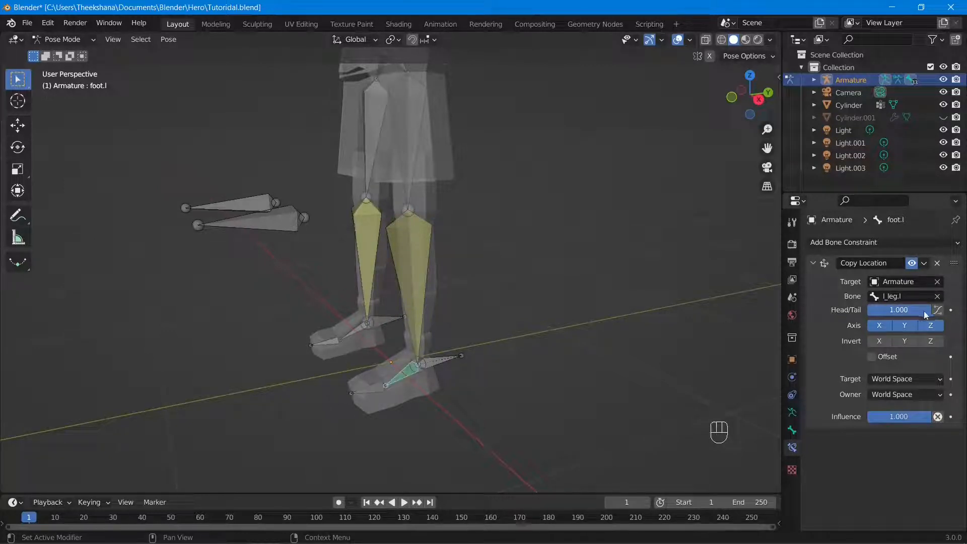
Add a Copy Location constraint to the foot.r bone with target Armature and bone l_leg.r
{"action": "middle_click_drag", "start_coordinate": [361, 350], "coordinate": [431, 364]}
{"action": "left_click", "coordinate": [309, 333]}
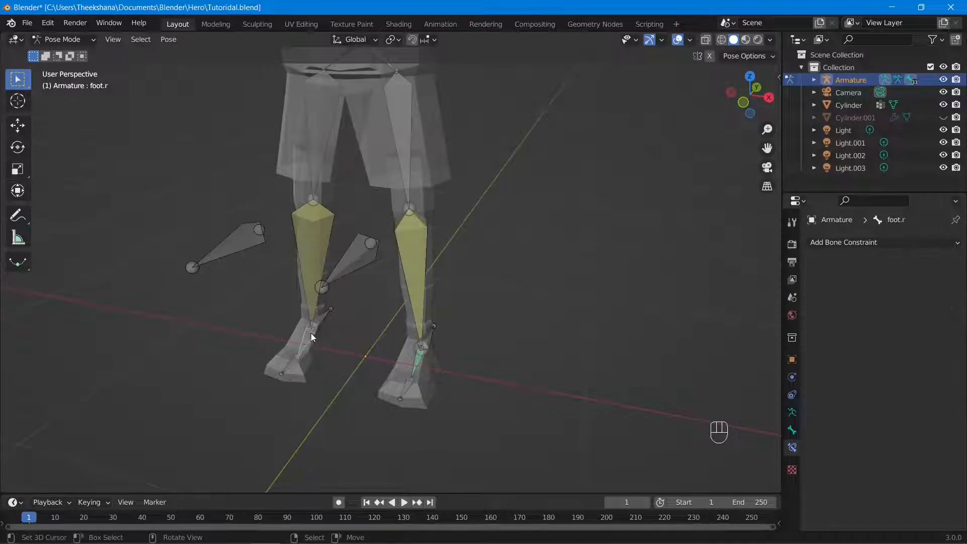
{"action": "left_click", "coordinate": [869, 246]}
{"action": "left_click", "coordinate": [715, 285]}
{"action": "left_click", "coordinate": [901, 282]}
{"action": "left_click", "coordinate": [841, 300]}
{"action": "left_click", "coordinate": [901, 296]}
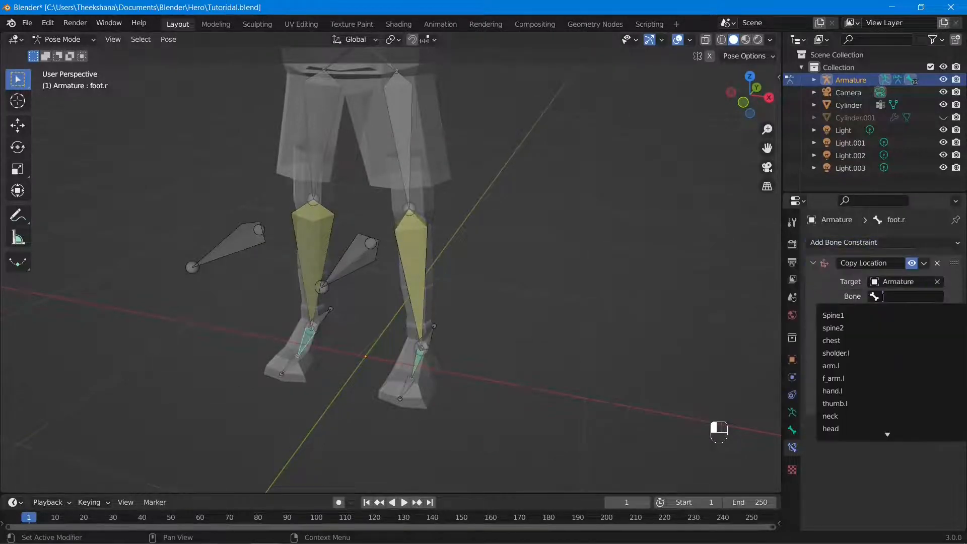
{"action": "left_click", "coordinate": [862, 355]}
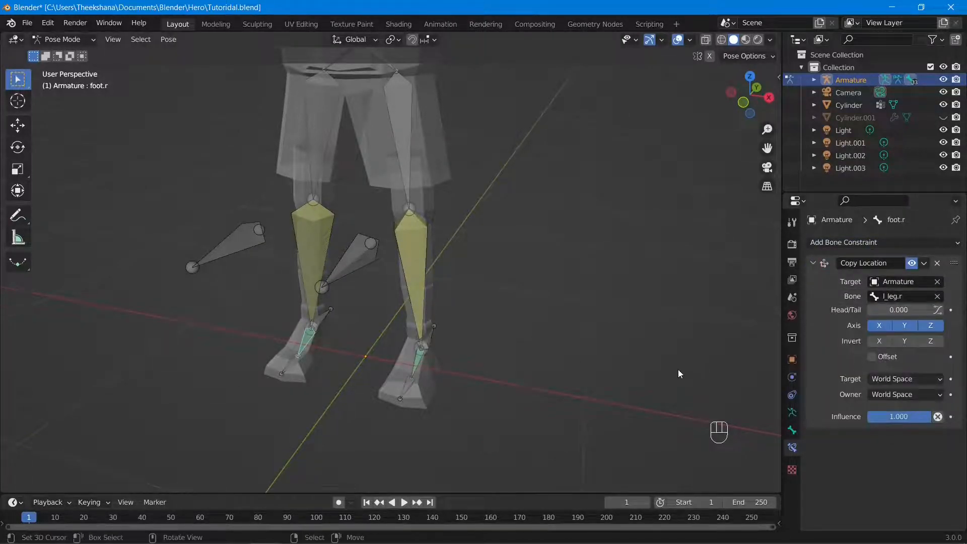
Clear the bone from foot.r's Copy Location constraint and display the armature's bone names in the viewport
{"action": "scroll", "coordinate": [539, 364], "scroll_direction": "up", "scroll_amount": 4}
{"action": "middle_click_drag", "start_coordinate": [584, 373], "coordinate": [679, 287]}
{"action": "left_click", "coordinate": [936, 296]}
{"action": "left_click", "coordinate": [921, 300]}
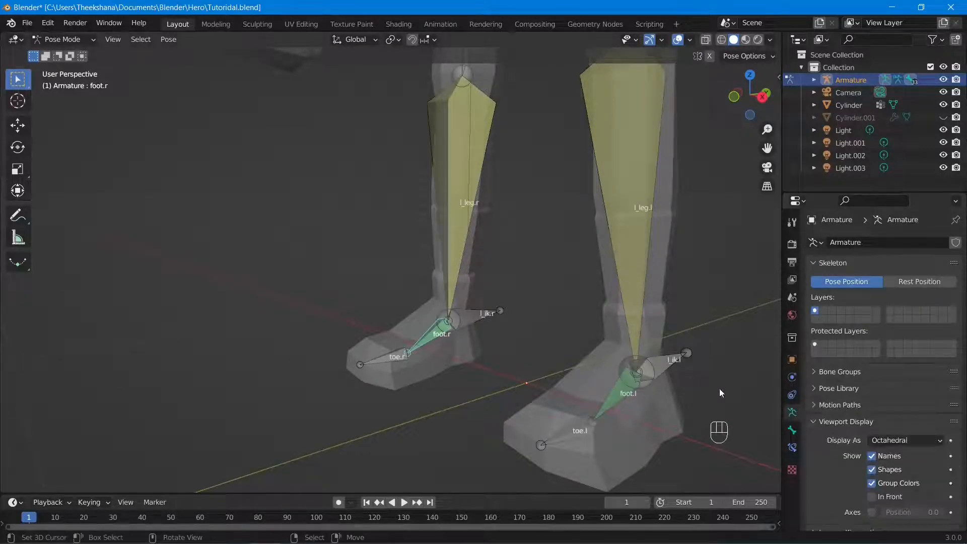
Try moving the l_ik.r bone to test the right foot, undo the move, and inspect the foot from the side
{"action": "left_click_drag", "start_coordinate": [491, 315], "coordinate": [486, 346]}
{"action": "key", "text": "ctrl+z"}
{"action": "key", "text": "KP_3"}
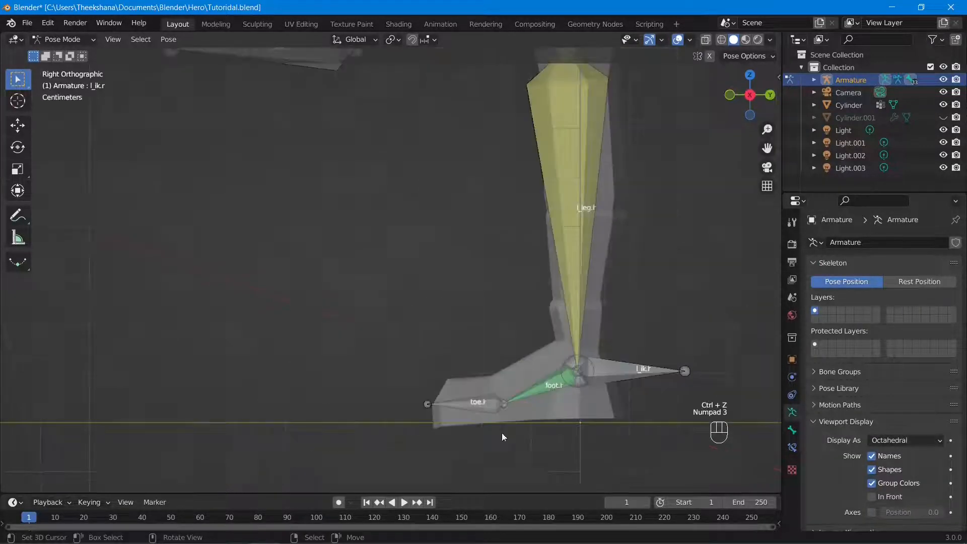
{"action": "middle_click_drag", "start_coordinate": [503, 436], "coordinate": [445, 301]}
Parent the foot.r bone to l_ik.r in Edit Mode using Keep Offset
{"action": "key", "text": "Tab"}
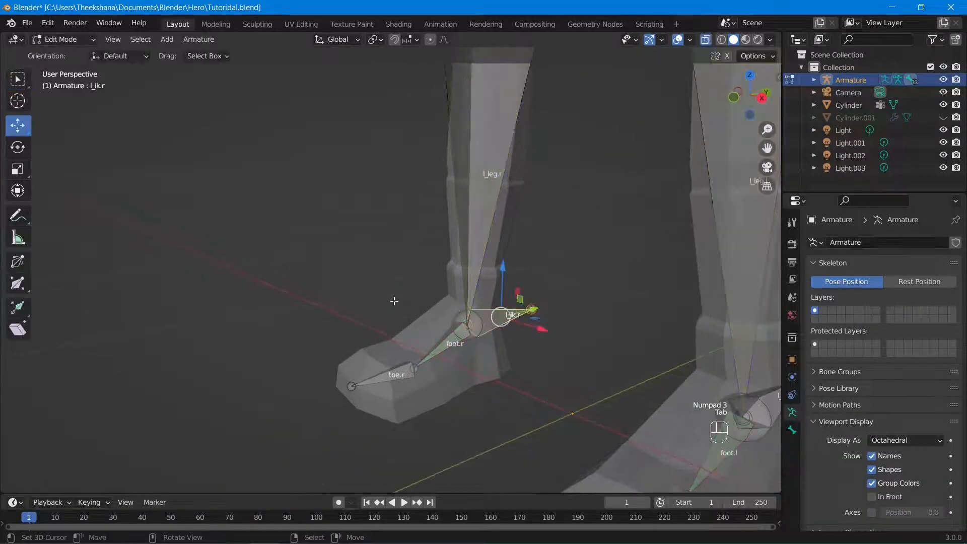
{"action": "scroll", "coordinate": [480, 300], "scroll_direction": "up", "scroll_amount": 3}
{"action": "middle_click_drag", "start_coordinate": [518, 330], "coordinate": [512, 256], "text": "shift"}
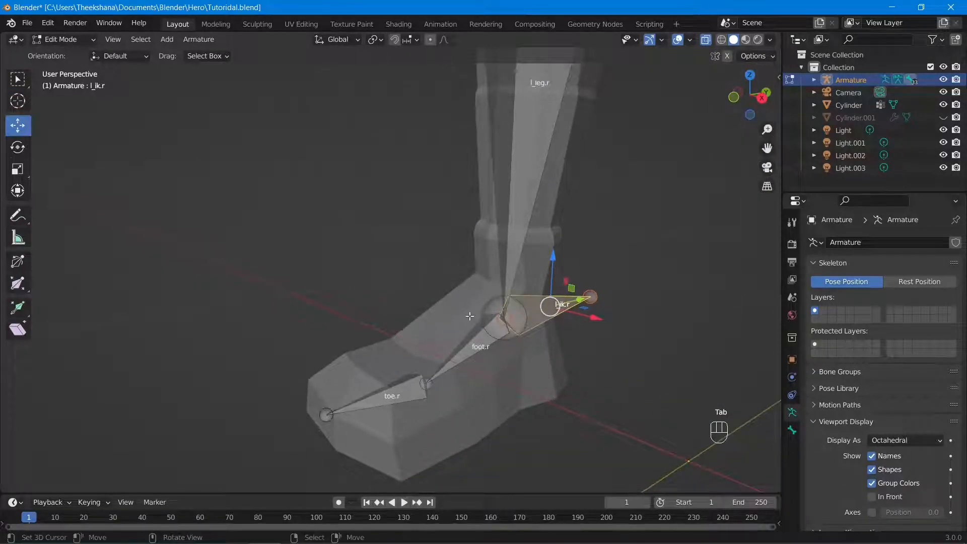
{"action": "left_click", "coordinate": [476, 334]}
{"action": "left_click", "coordinate": [546, 311], "text": "shift"}
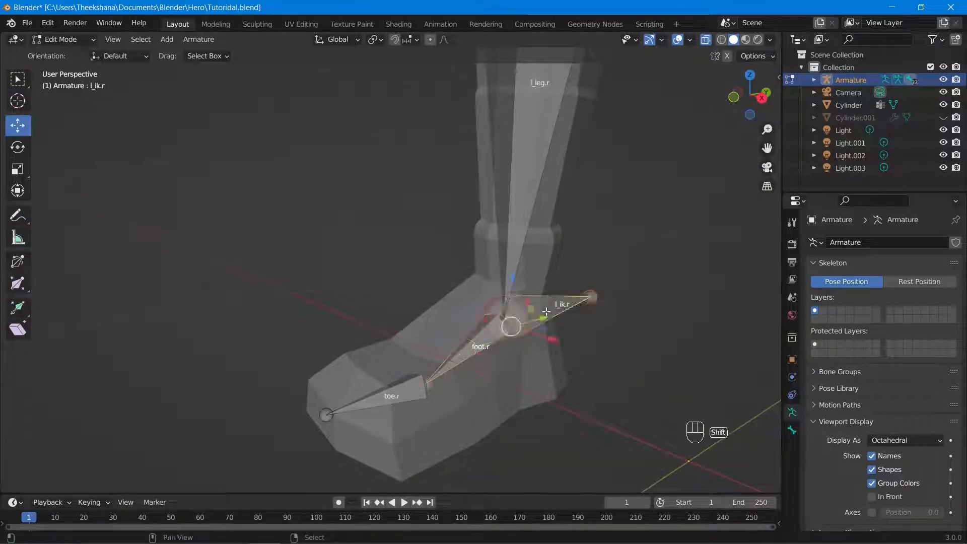
{"action": "key", "text": "ctrl+p"}
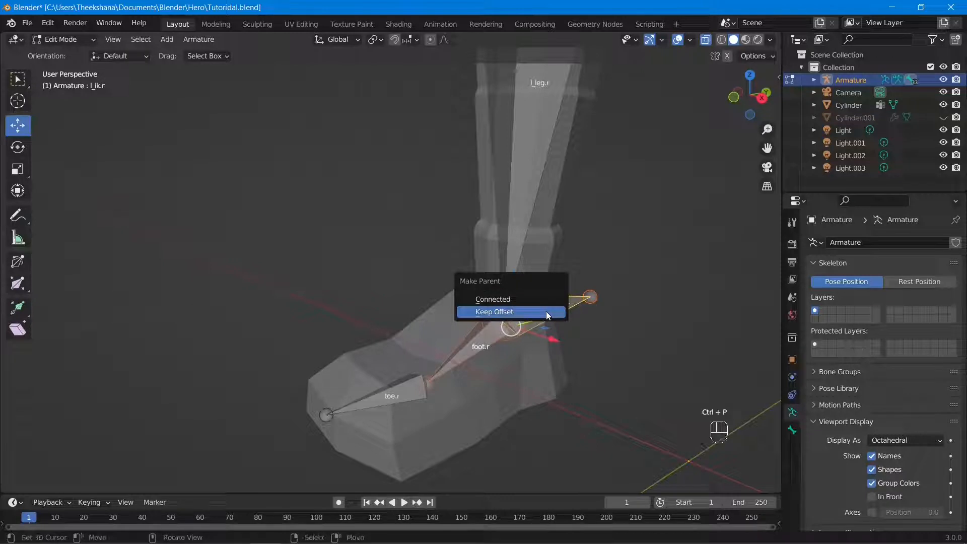
{"action": "left_click", "coordinate": [546, 311]}
Try moving the l_ik.r bone in Edit Mode and undo the move
{"action": "key", "text": "g"}
{"action": "left_click", "coordinate": [534, 407]}
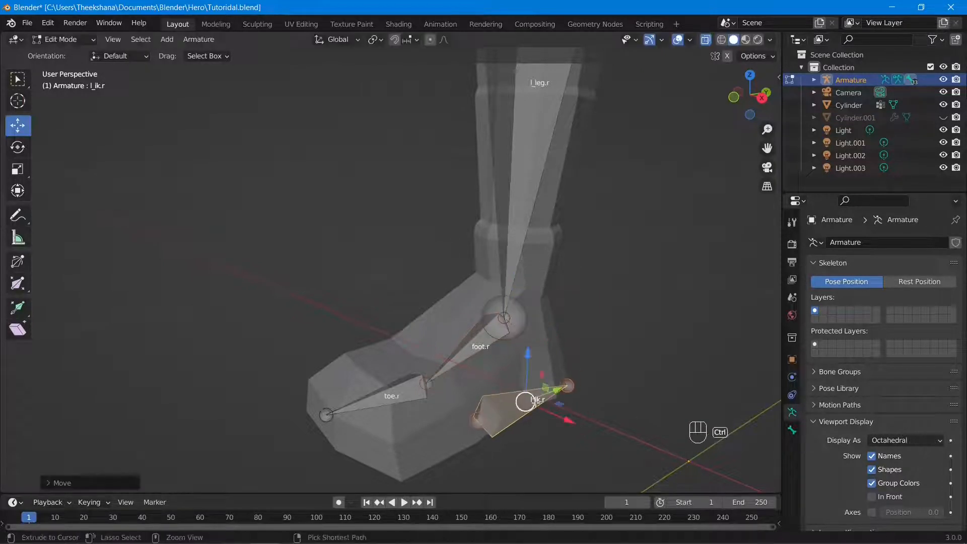
{"action": "key", "text": "ctrl+z"}
Switch the armature to Pose Mode, try moving the l_ik.r bone to test the foot's parenting, and undo the move
{"action": "left_click", "coordinate": [60, 41]}
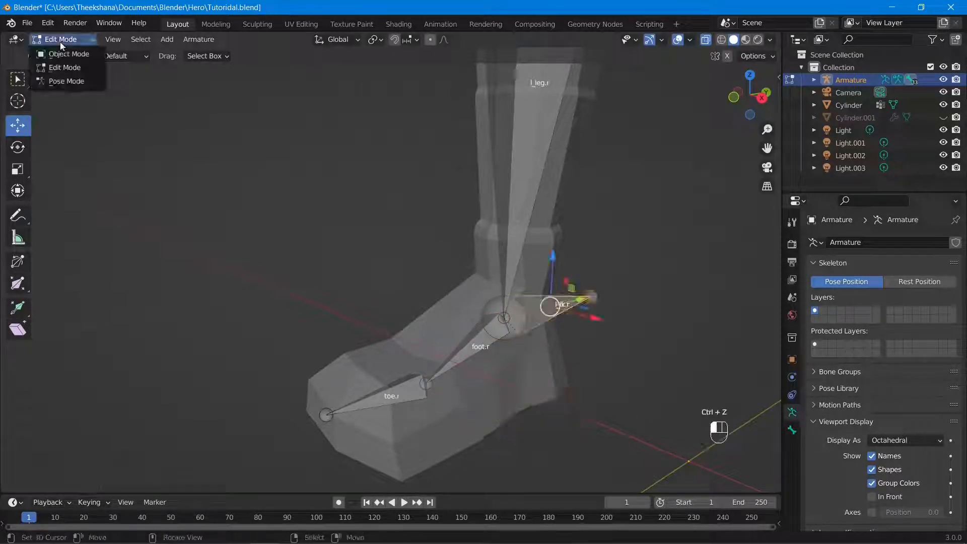
{"action": "left_click", "coordinate": [62, 84]}
{"action": "right_click_drag", "start_coordinate": [556, 307], "coordinate": [535, 265]}
{"action": "key", "text": "ctrl+z"}
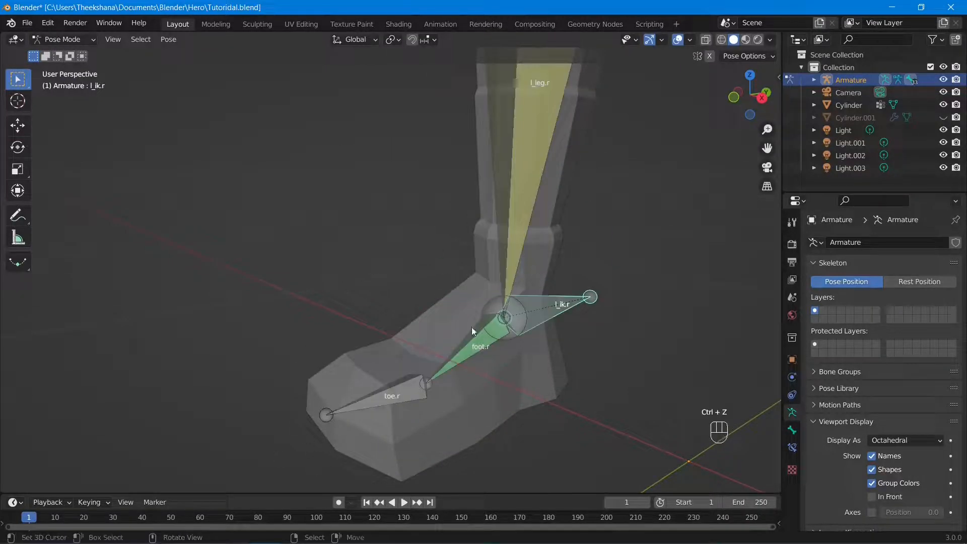
Set the bone of foot.r's Copy Location constraint to l_leg.r
{"action": "left_click", "coordinate": [483, 344]}
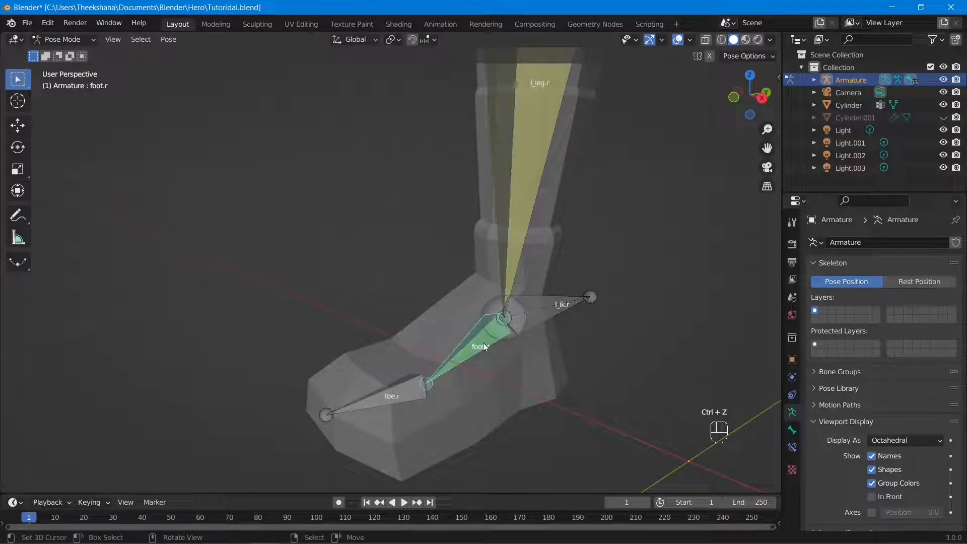
{"action": "left_click", "coordinate": [791, 430]}
{"action": "left_click", "coordinate": [792, 448]}
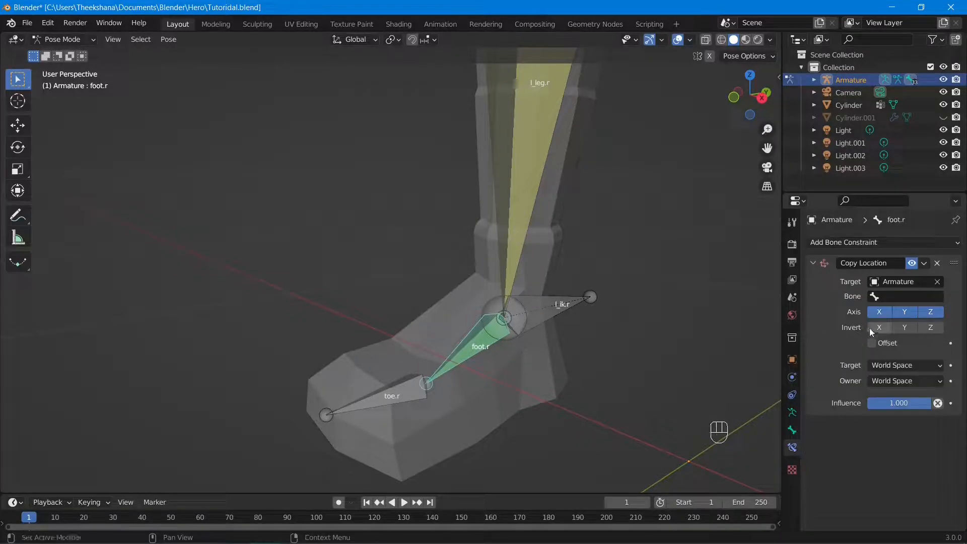
{"action": "left_click", "coordinate": [901, 296]}
{"action": "type", "text": "leg"}
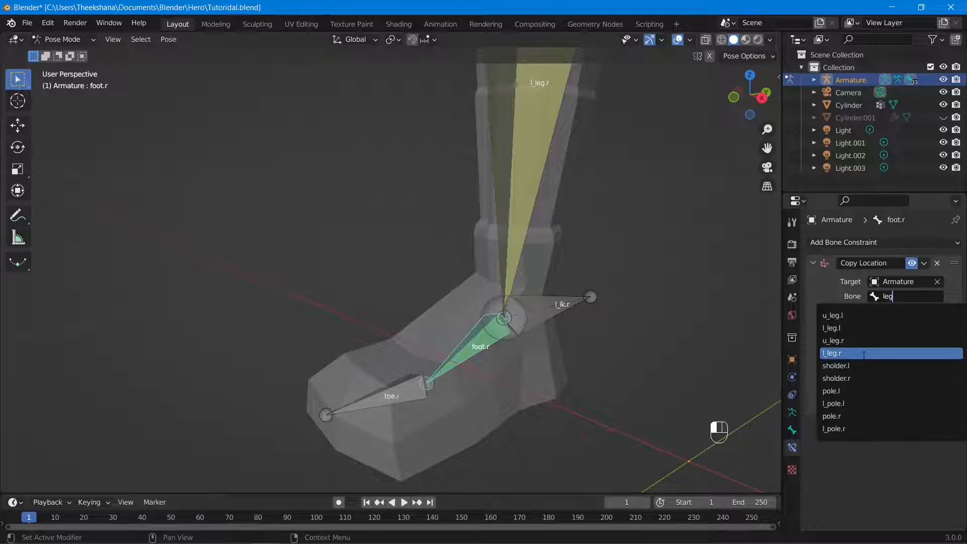
{"action": "left_click", "coordinate": [832, 353]}
Set the Head/Tail value of foot.r's Copy Location constraint to 1.000
{"action": "scroll", "coordinate": [577, 364], "scroll_direction": "down", "scroll_amount": 2}
{"action": "scroll", "coordinate": [498, 278], "scroll_direction": "down", "scroll_amount": 9}
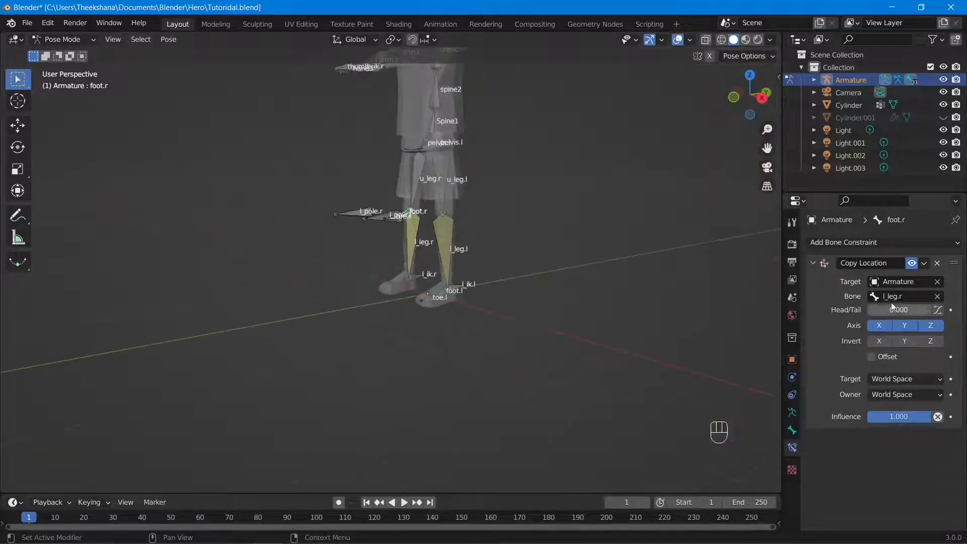
{"action": "left_click_drag", "start_coordinate": [879, 312], "coordinate": [932, 312]}
{"action": "scroll", "coordinate": [407, 304], "scroll_direction": "up", "scroll_amount": 8}
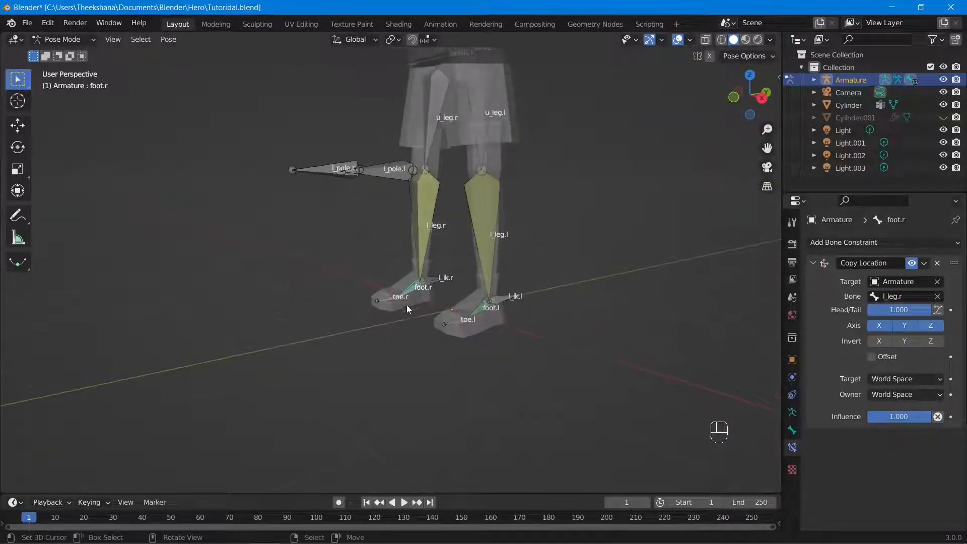
{"action": "scroll", "coordinate": [492, 246], "scroll_direction": "down", "scroll_amount": 4}
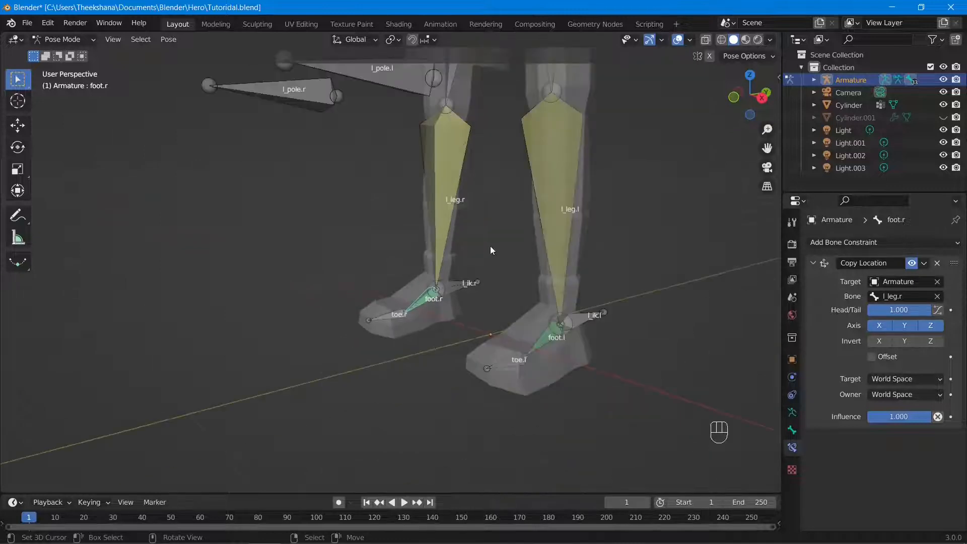
Save the Blender file, select the h_ik.l bone at the left hand, and save again
{"action": "key", "text": "ctrl+s"}
{"action": "scroll", "coordinate": [490, 250], "scroll_direction": "down", "scroll_amount": 4}
{"action": "middle_click_drag", "start_coordinate": [470, 252], "coordinate": [512, 283]}
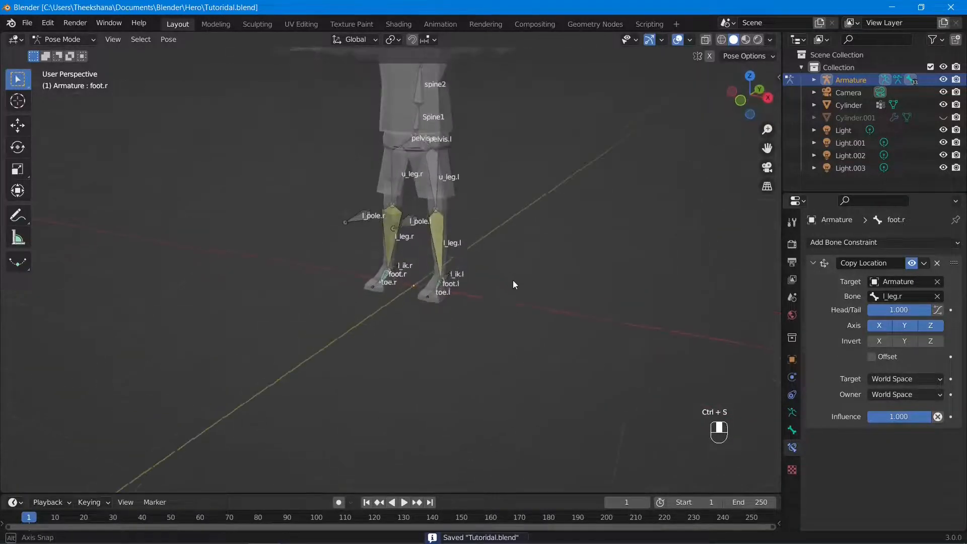
{"action": "scroll", "coordinate": [492, 237], "scroll_direction": "down", "scroll_amount": 5}
{"action": "middle_click_drag", "start_coordinate": [512, 354], "coordinate": [436, 370]}
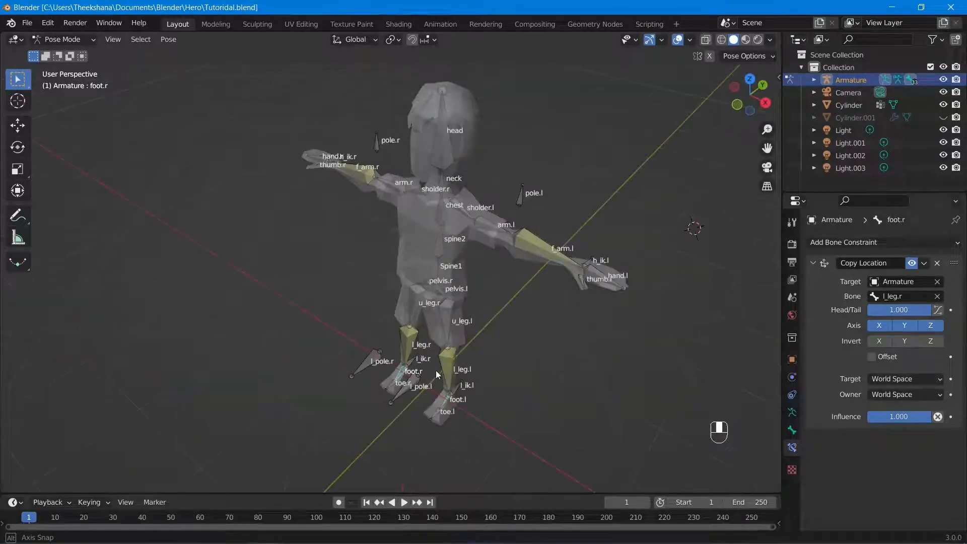
{"action": "left_click", "coordinate": [586, 259]}
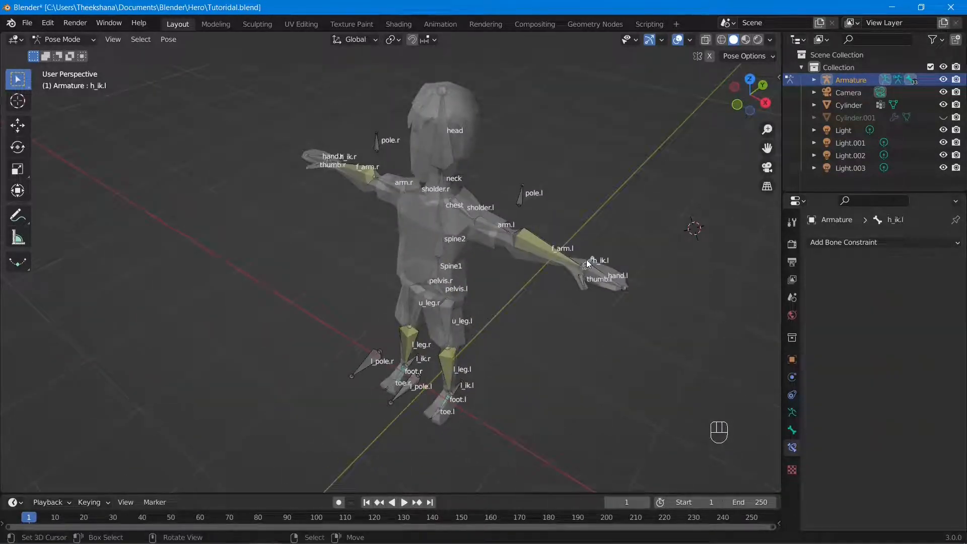
{"action": "key", "text": "ctrl+s"}
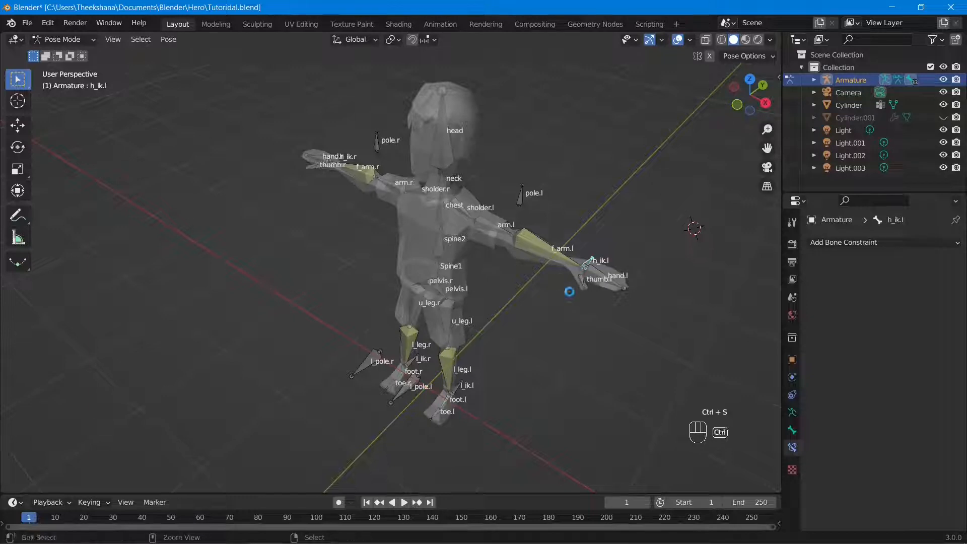
Turn off the display of bone names for the armature and save the file
{"action": "left_click", "coordinate": [791, 429]}
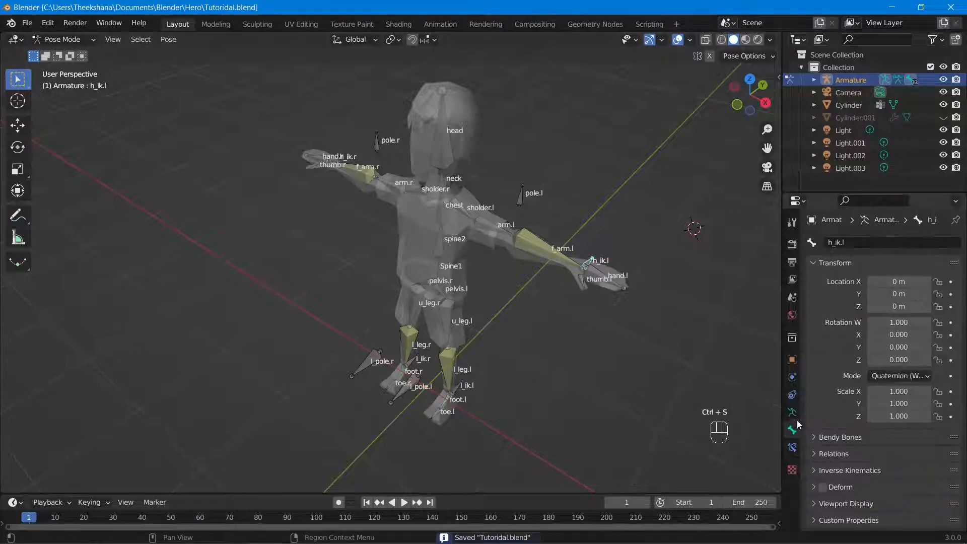
{"action": "left_click", "coordinate": [792, 413]}
{"action": "left_click", "coordinate": [791, 429]}
{"action": "left_click", "coordinate": [793, 413]}
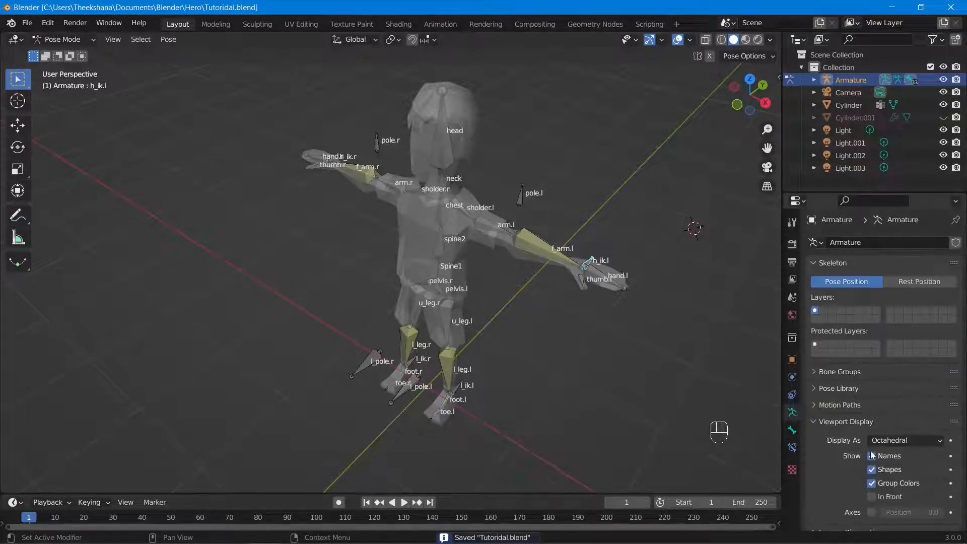
{"action": "left_click", "coordinate": [872, 456]}
{"action": "key", "text": "ctrl+s"}
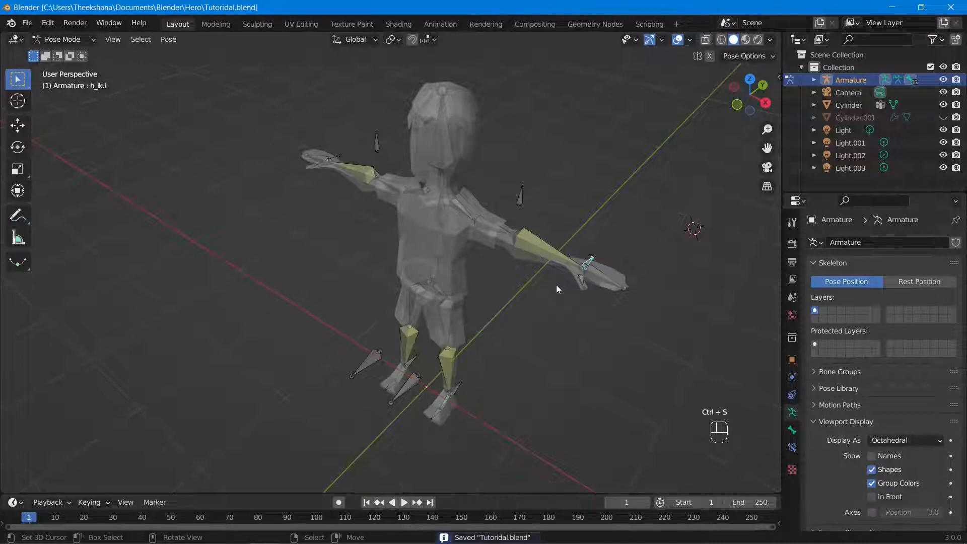
View the character from the front and switch the armature from Pose Mode to Object Mode
{"action": "key", "text": "KP_1"}
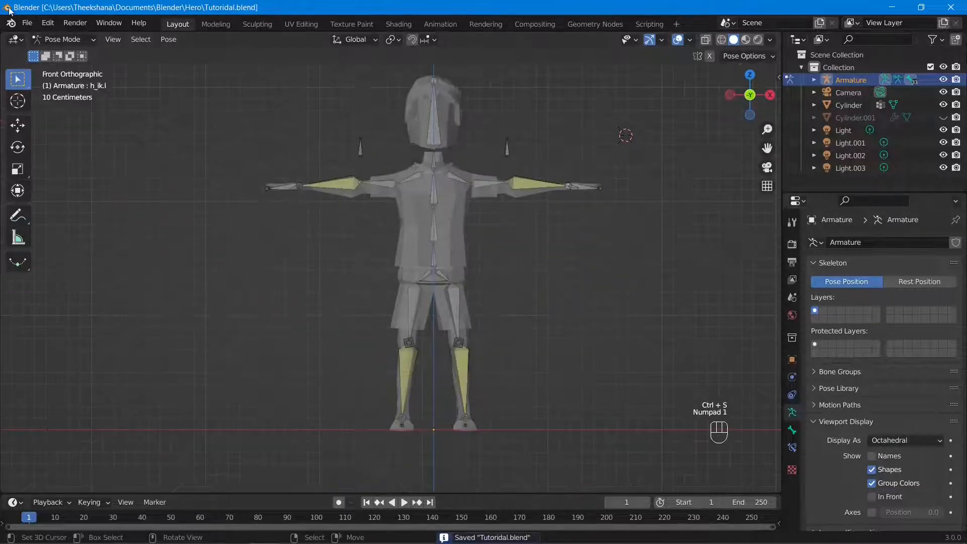
{"action": "left_click", "coordinate": [63, 39]}
{"action": "left_click", "coordinate": [55, 52]}
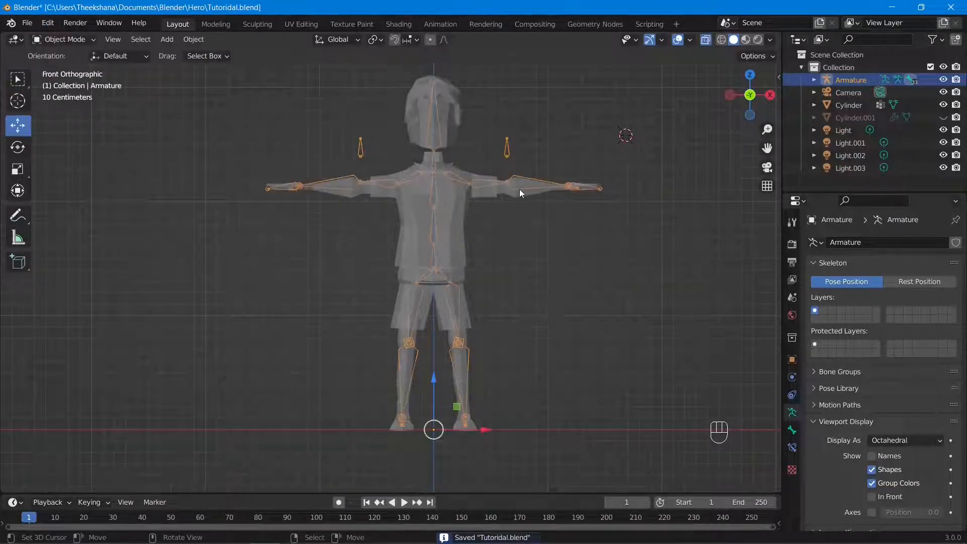
{"action": "middle_click_drag", "start_coordinate": [570, 257], "coordinate": [463, 309]}
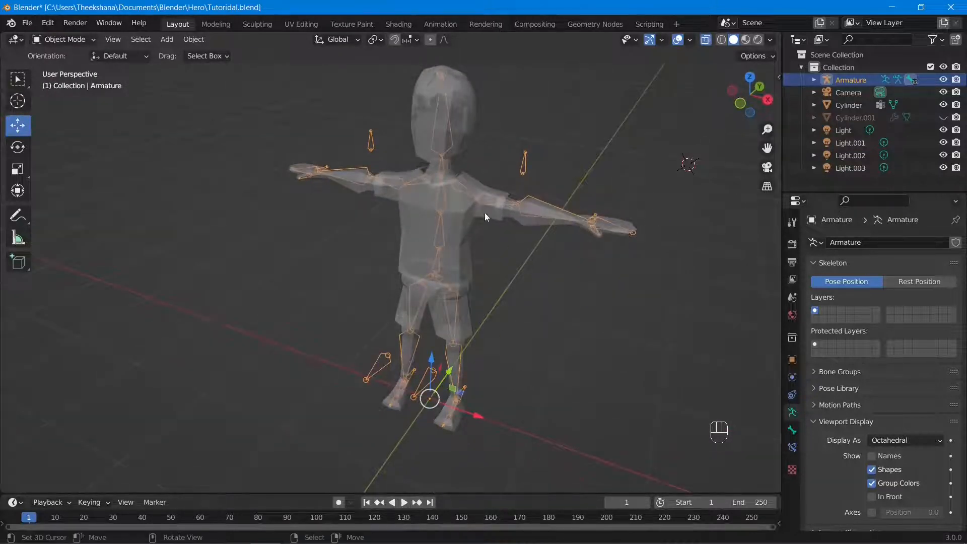
{"action": "left_click", "coordinate": [465, 118]}
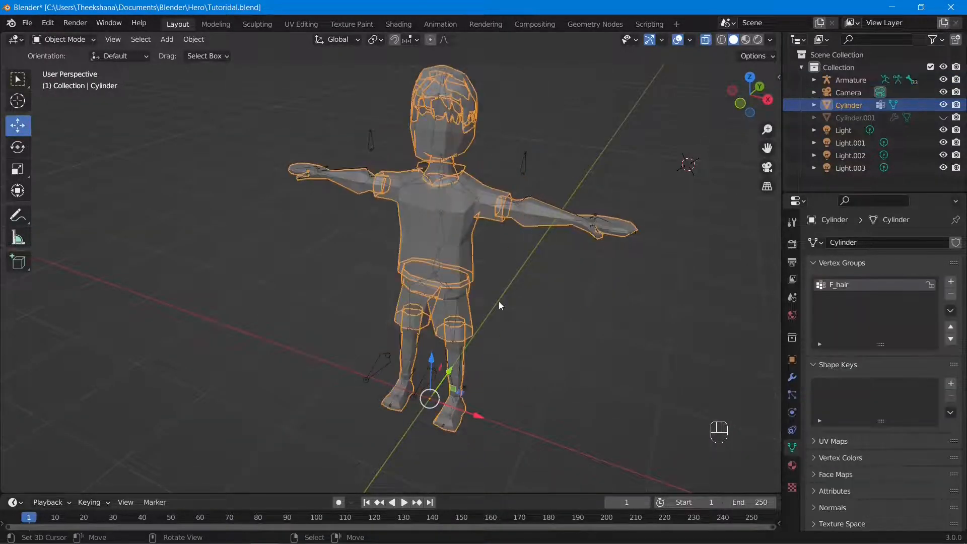
{"action": "left_click", "coordinate": [429, 388], "text": "shift"}
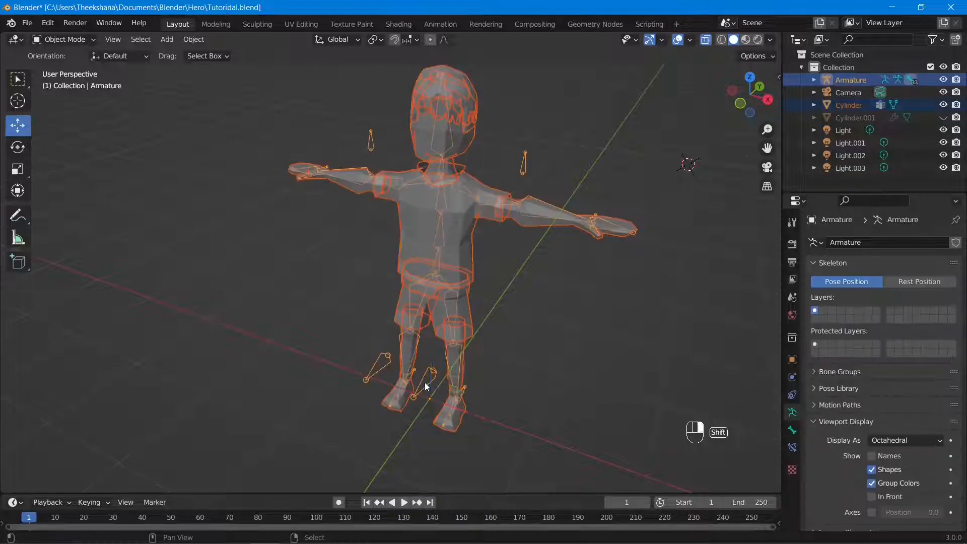
{"action": "left_click", "coordinate": [546, 358]}
{"action": "key", "text": "KP_1"}
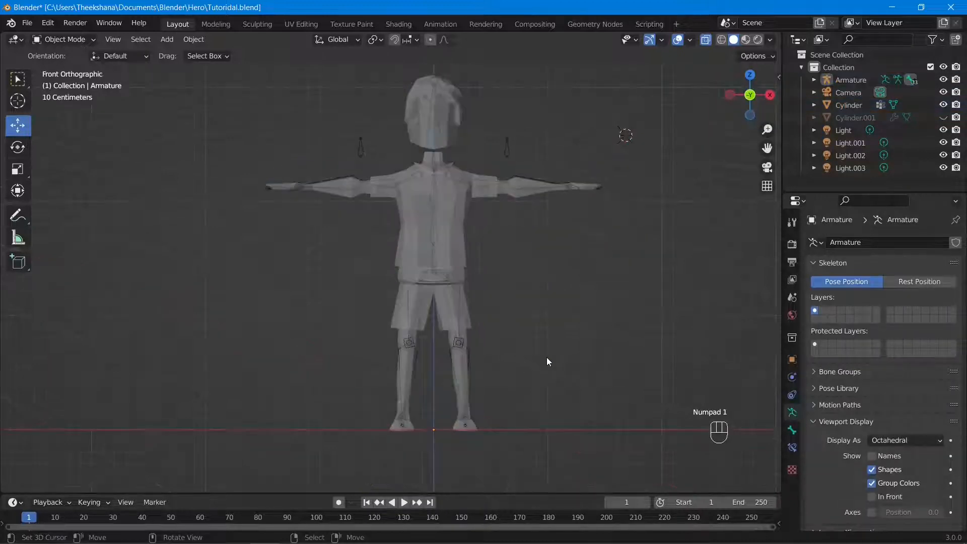
{"action": "left_click", "coordinate": [69, 44]}
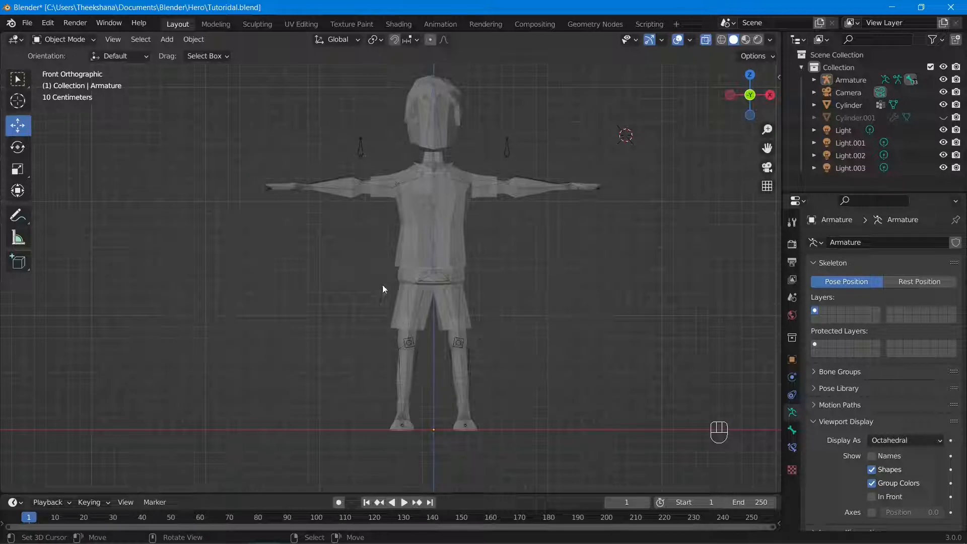
Put the armature in Edit Mode, reset the 3D cursor to the world origin and add a new bone there
{"action": "left_click", "coordinate": [370, 151]}
{"action": "left_click", "coordinate": [69, 40]}
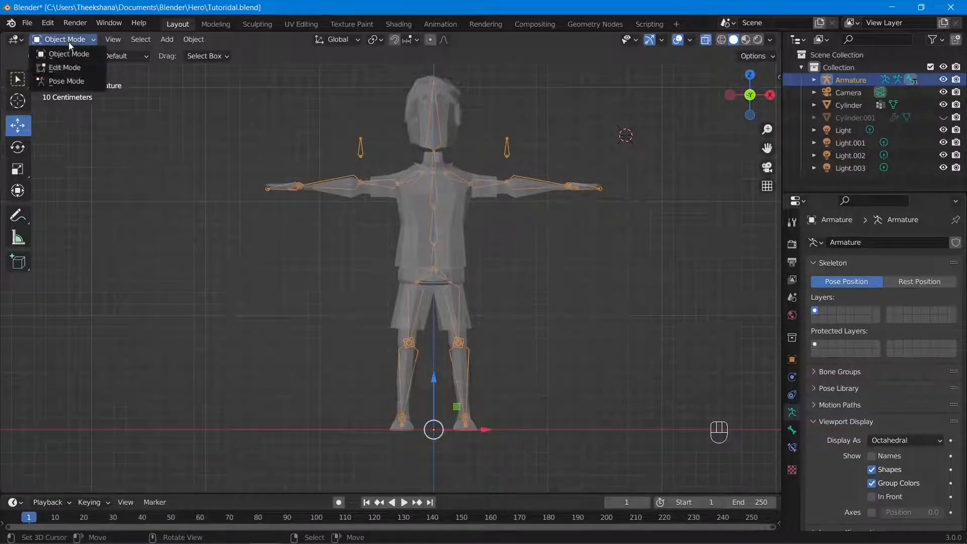
{"action": "left_click", "coordinate": [68, 67]}
{"action": "key", "text": "shift+c"}
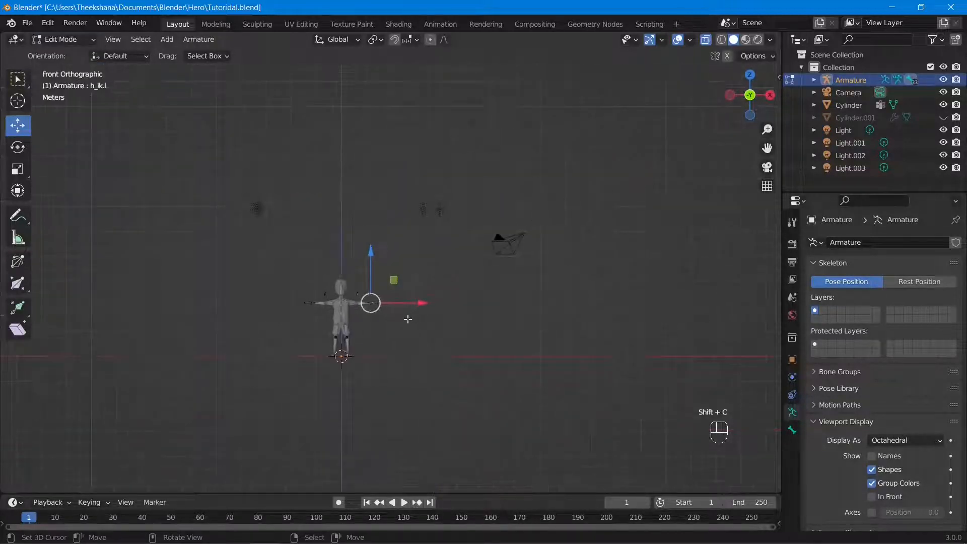
{"action": "key", "text": "shift+a"}
{"action": "scroll", "coordinate": [401, 328], "scroll_direction": "up", "scroll_amount": 12}
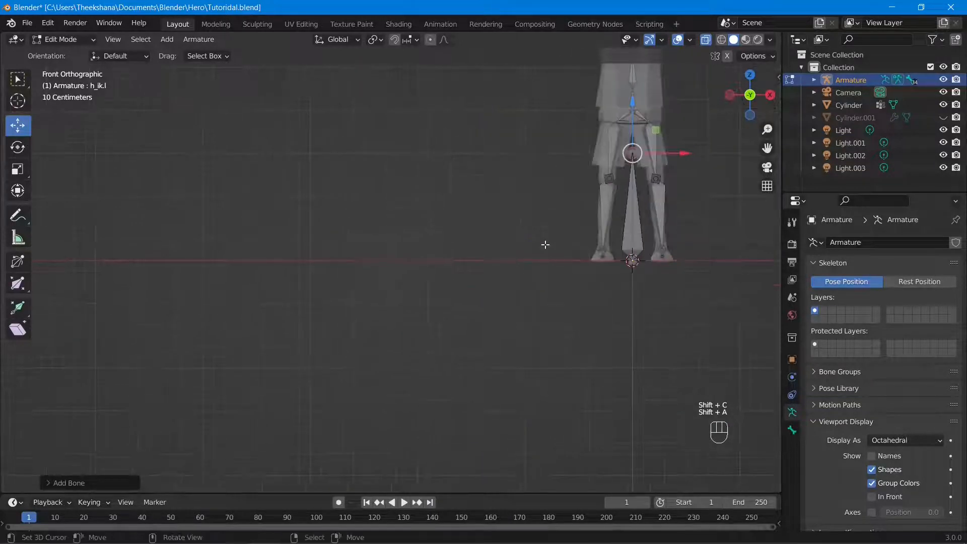
Select the Spine1 bone together with the leg IK bones l_ik.l and l_ik.r at both feet
{"action": "middle_click_drag", "start_coordinate": [274, 286], "coordinate": [415, 347], "text": "shift"}
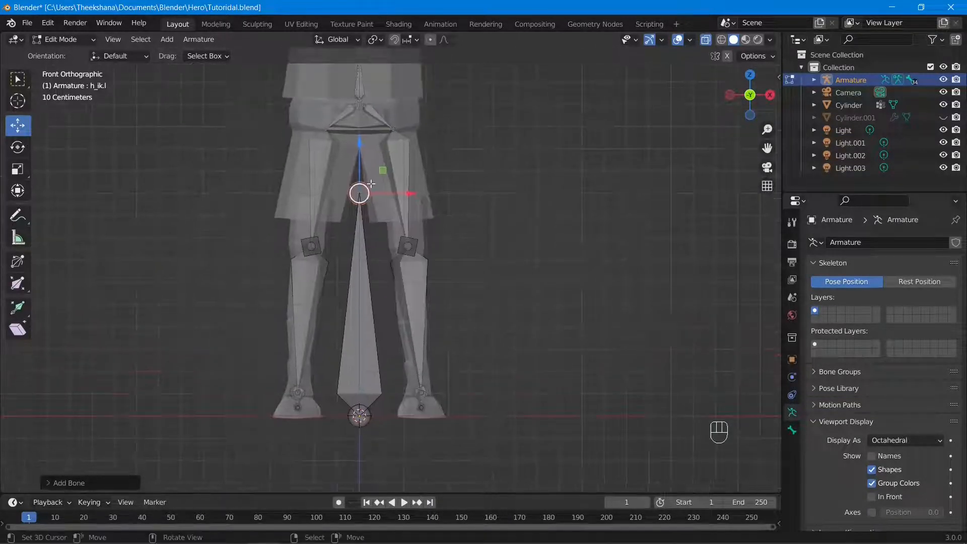
{"action": "scroll", "coordinate": [403, 292], "scroll_direction": "down", "scroll_amount": 2}
{"action": "right_click", "coordinate": [369, 140], "text": "ctrl"}
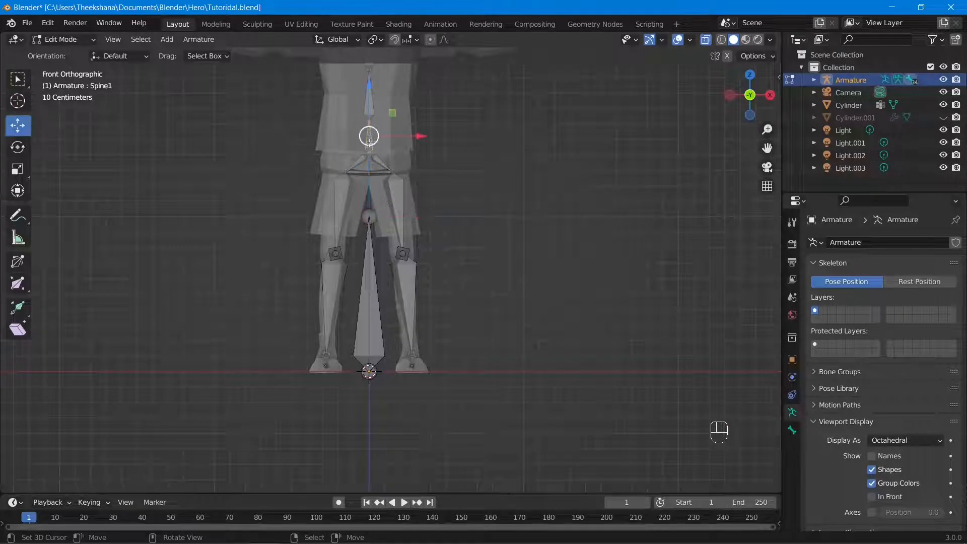
{"action": "scroll", "coordinate": [436, 159], "scroll_direction": "down", "scroll_amount": 3}
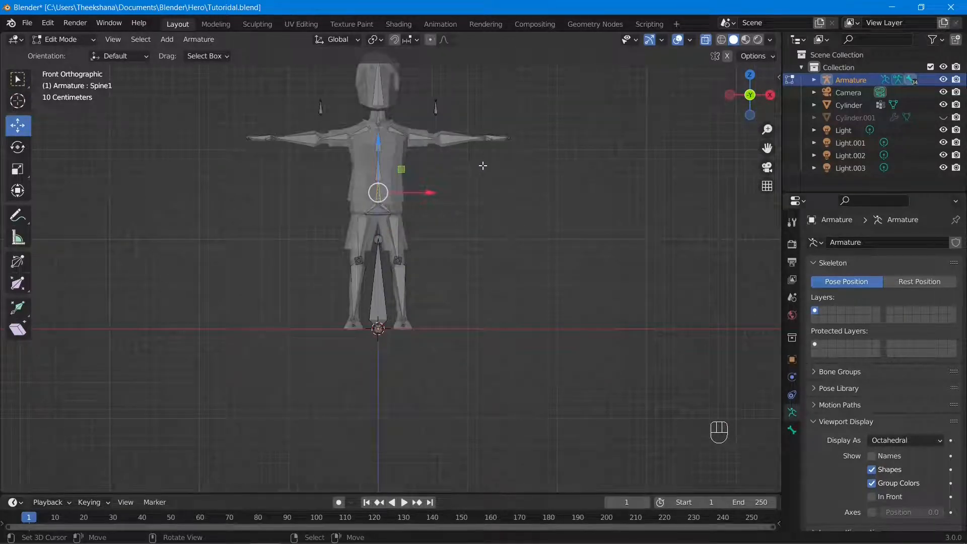
{"action": "middle_click_drag", "start_coordinate": [490, 175], "coordinate": [513, 218]}
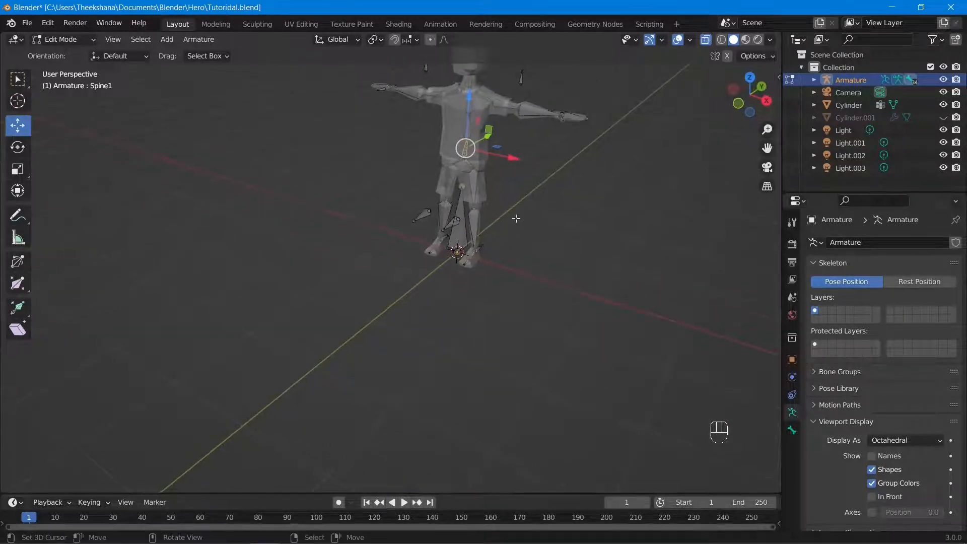
{"action": "scroll", "coordinate": [594, 222], "scroll_direction": "up", "scroll_amount": 5}
{"action": "scroll", "coordinate": [574, 225], "scroll_direction": "up", "scroll_amount": 4}
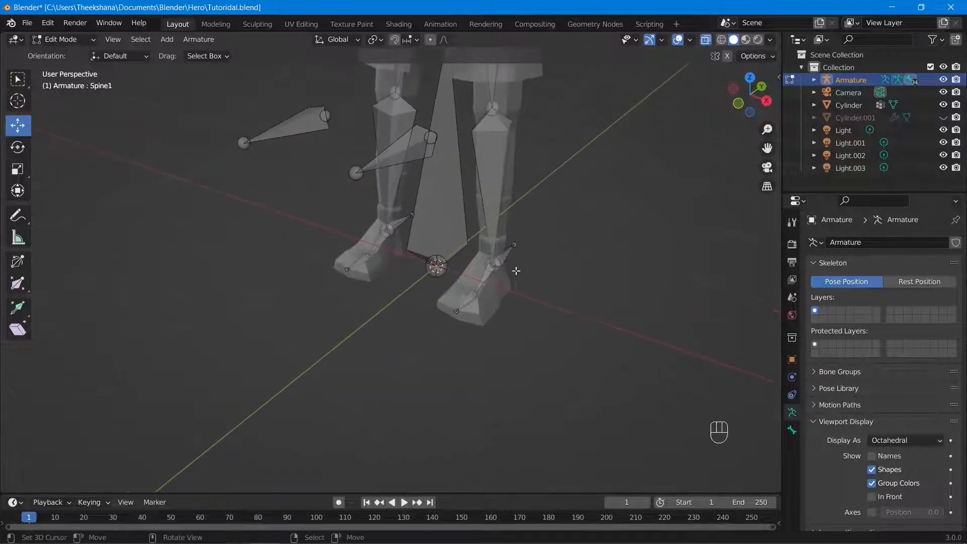
{"action": "key", "text": "shift"}
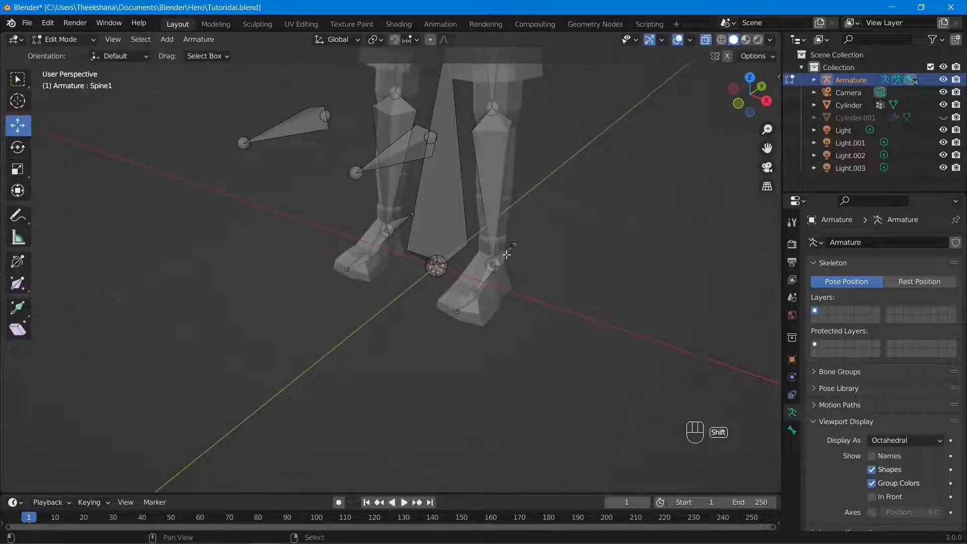
{"action": "left_click", "coordinate": [506, 254], "text": "shift"}
{"action": "left_click", "coordinate": [402, 222], "text": "shift"}
Add the hand IK bones h_ik.l and h_ik.r to the current bone selection
{"action": "scroll", "coordinate": [497, 180], "scroll_direction": "down", "scroll_amount": 6}
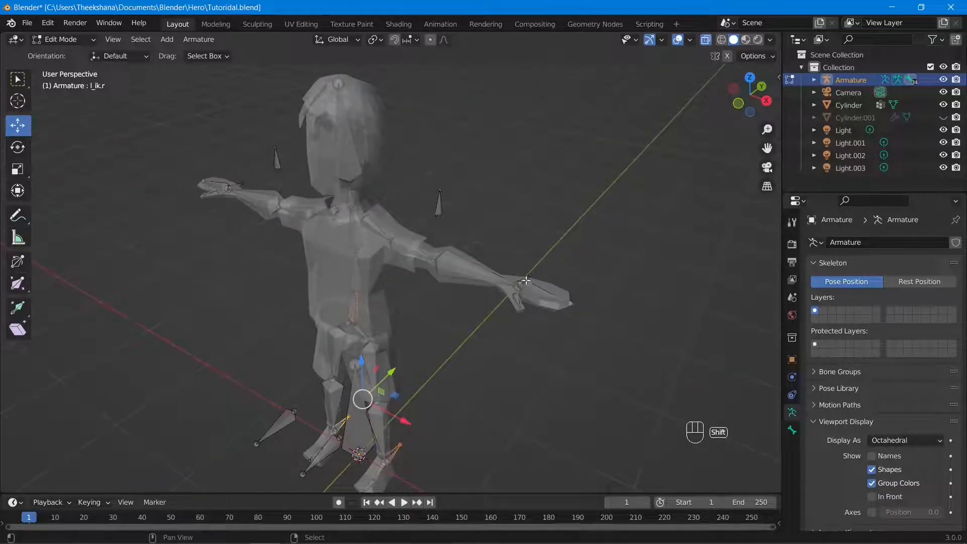
{"action": "left_click", "coordinate": [526, 279], "text": "shift"}
{"action": "middle_click_drag", "start_coordinate": [526, 278], "coordinate": [483, 391]}
{"action": "left_click", "coordinate": [485, 389], "text": "shift"}
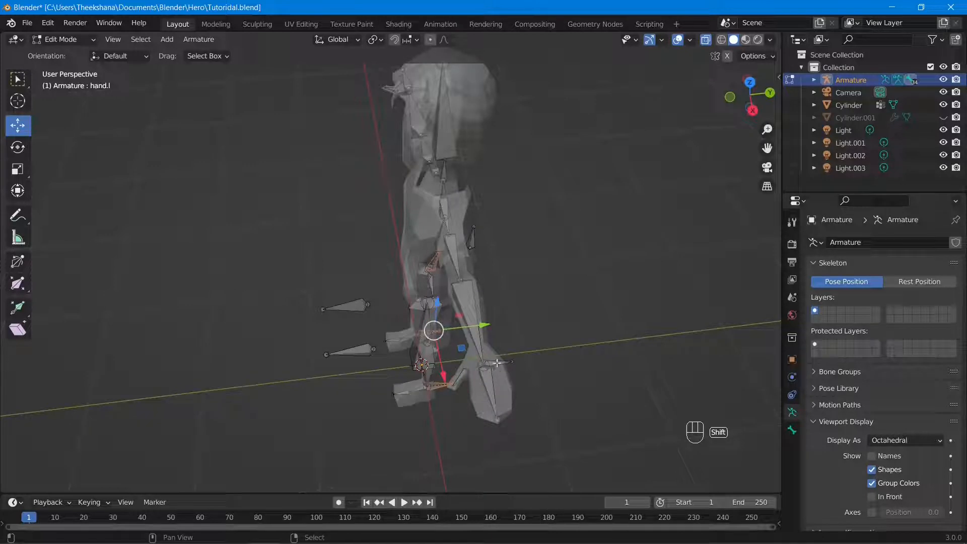
{"action": "left_click", "coordinate": [498, 361], "text": "shift"}
{"action": "middle_click_drag", "start_coordinate": [498, 361], "coordinate": [538, 271]}
{"action": "left_click", "coordinate": [532, 297], "text": "shift"}
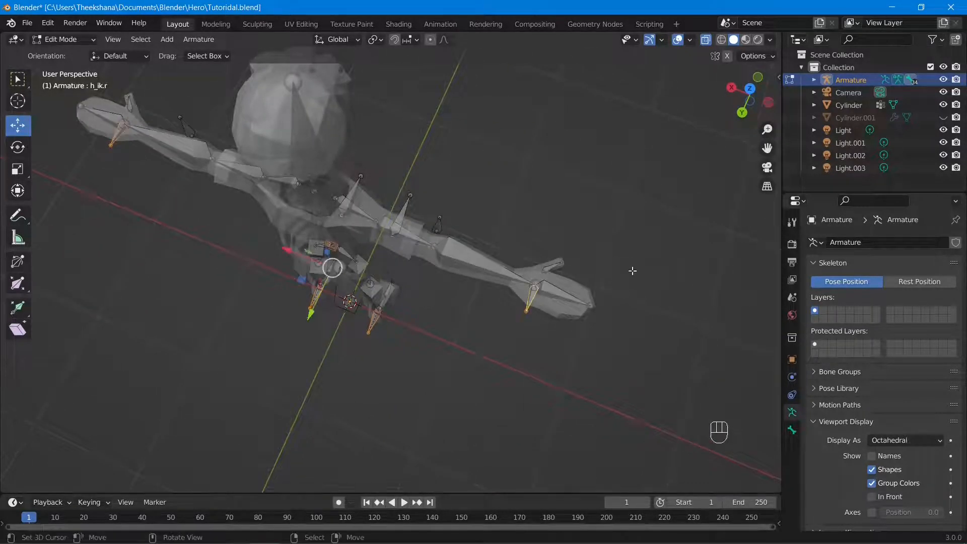
Parent the selected spine and IK bones to the new bone between the legs with Keep Offset
{"action": "middle_click_drag", "start_coordinate": [632, 270], "coordinate": [372, 209]}
{"action": "middle_click_drag", "start_coordinate": [469, 473], "coordinate": [463, 320], "text": "shift"}
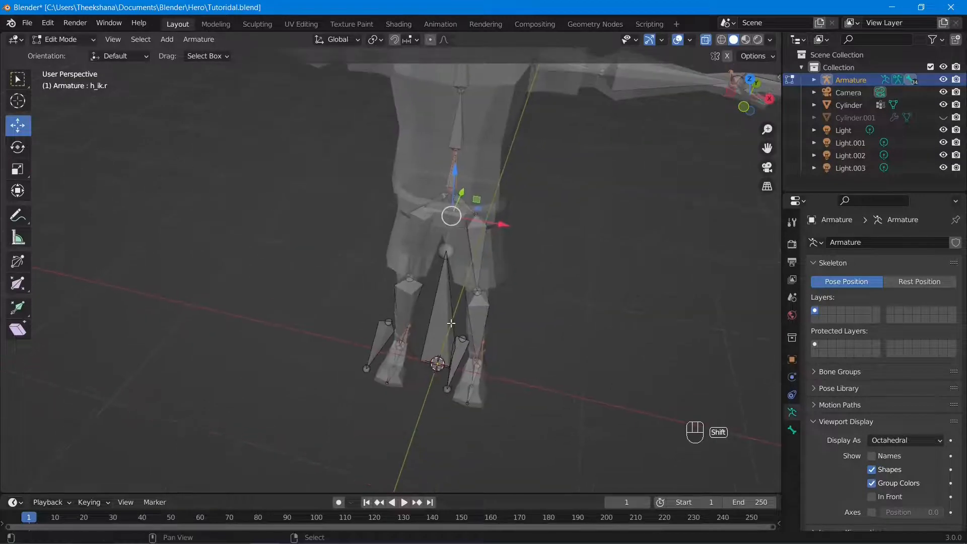
{"action": "left_click", "coordinate": [448, 327], "text": "shift"}
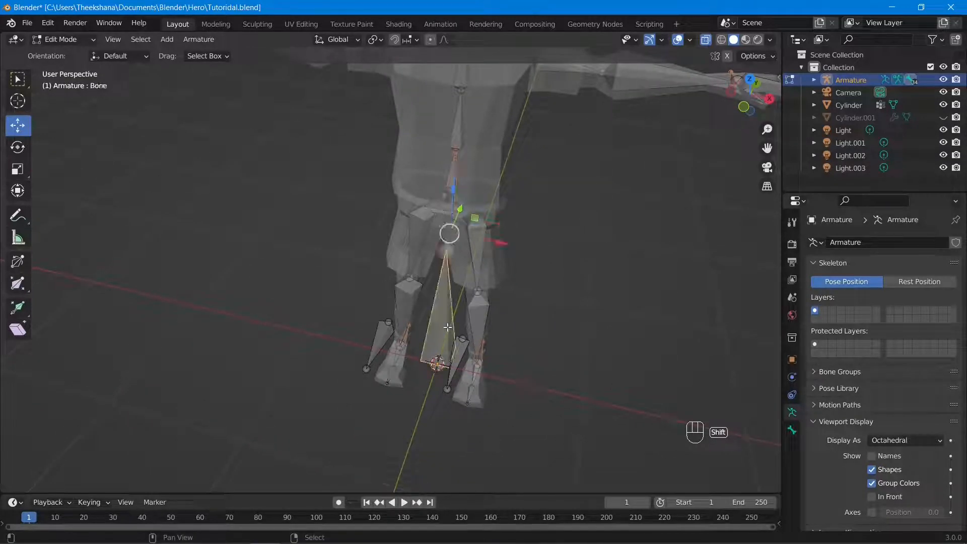
{"action": "key", "text": "ctrl+p"}
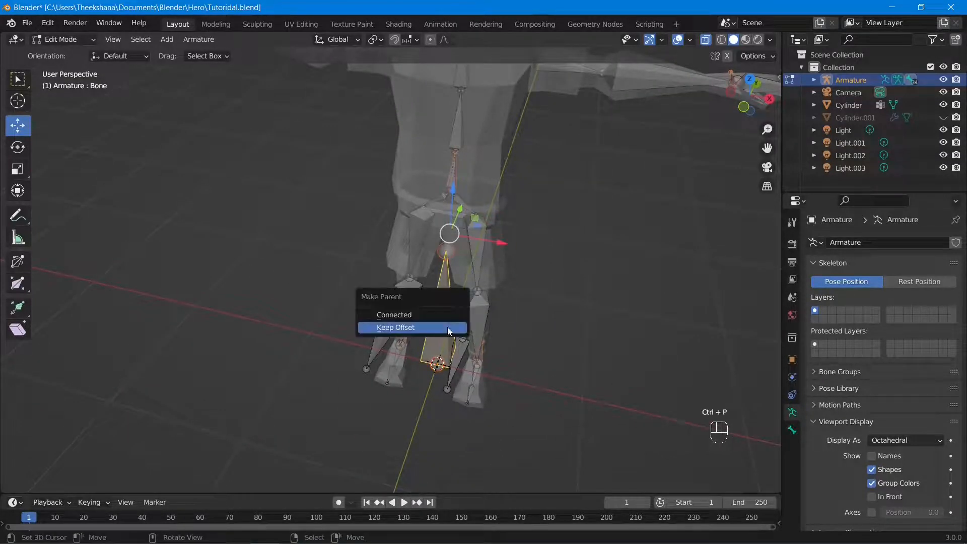
{"action": "left_click", "coordinate": [448, 327]}
Rename the new bone at the world origin to Main
{"action": "scroll", "coordinate": [442, 319], "scroll_direction": "down", "scroll_amount": 4}
{"action": "middle_click_drag", "start_coordinate": [446, 314], "coordinate": [428, 274]}
{"action": "scroll", "coordinate": [485, 293], "scroll_direction": "up", "scroll_amount": 3}
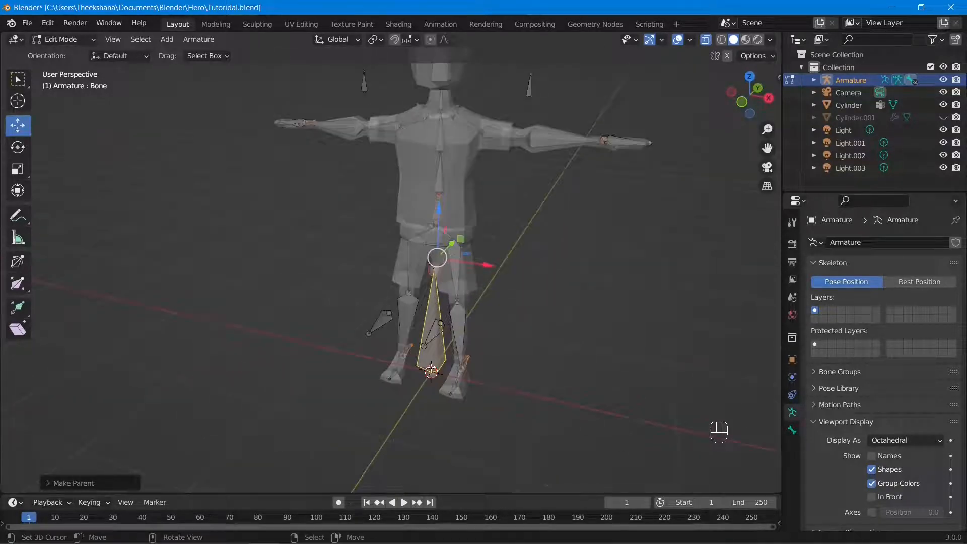
{"action": "left_click", "coordinate": [431, 370]}
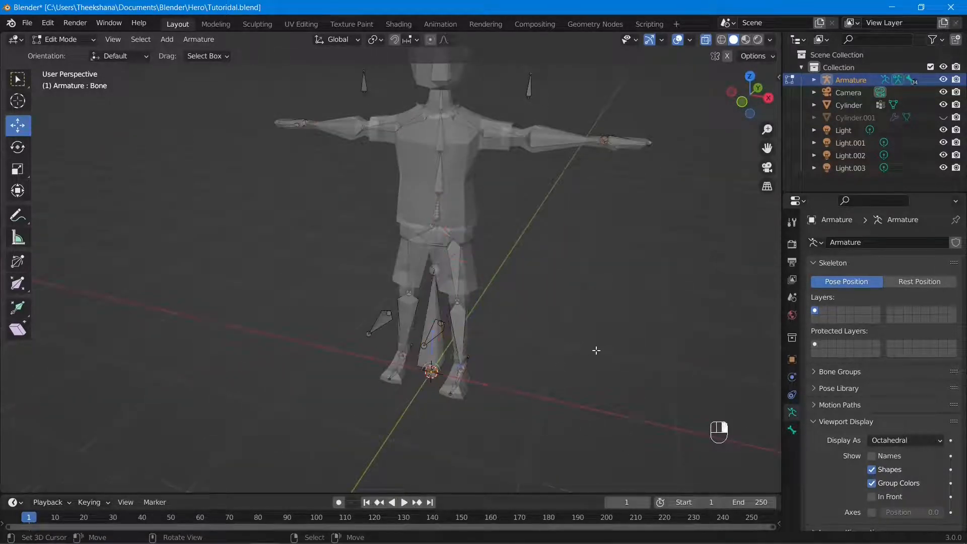
{"action": "left_click", "coordinate": [792, 431]}
{"action": "left_click", "coordinate": [852, 245]}
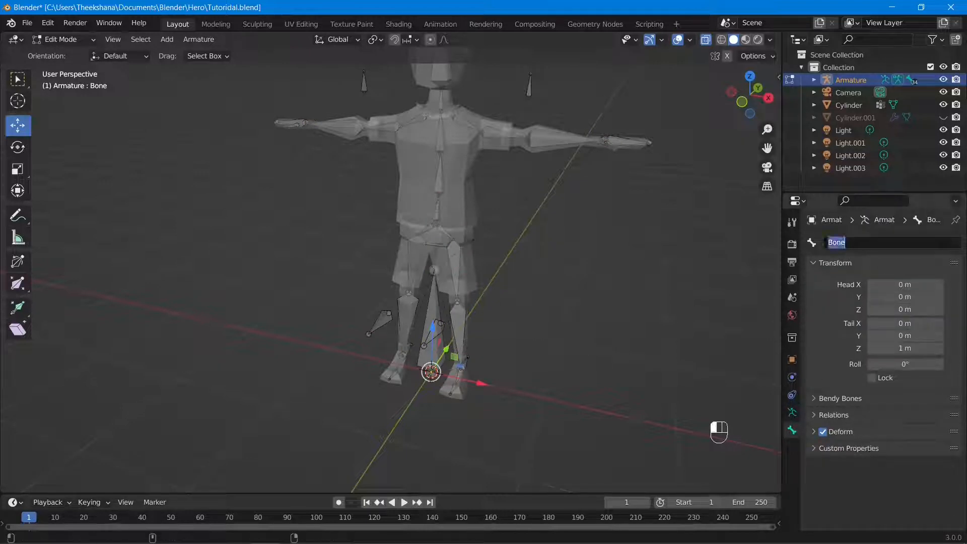
{"action": "type", "text": "Main"}
{"action": "key", "text": "Return"}
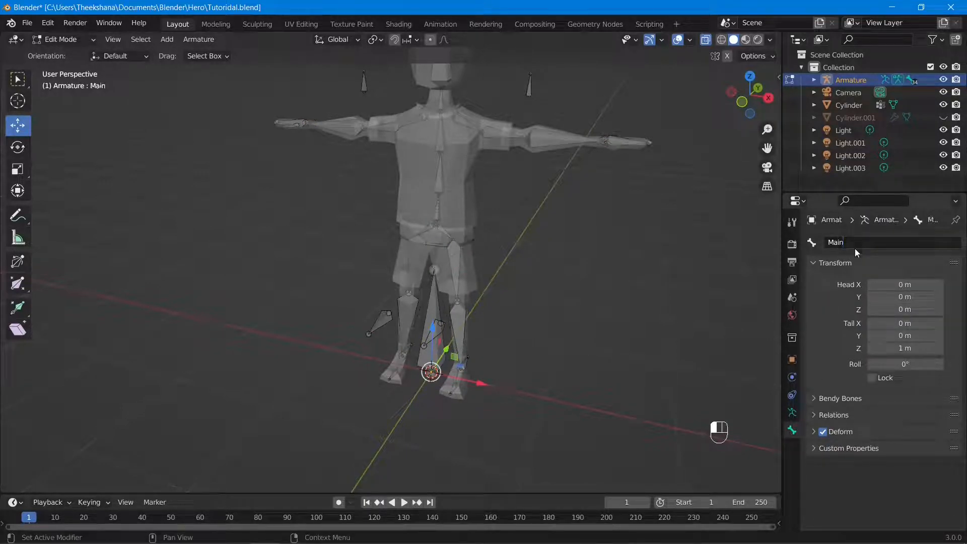
Select the whole Main bone and disable its Deform option
{"action": "left_click", "coordinate": [48, 39]}
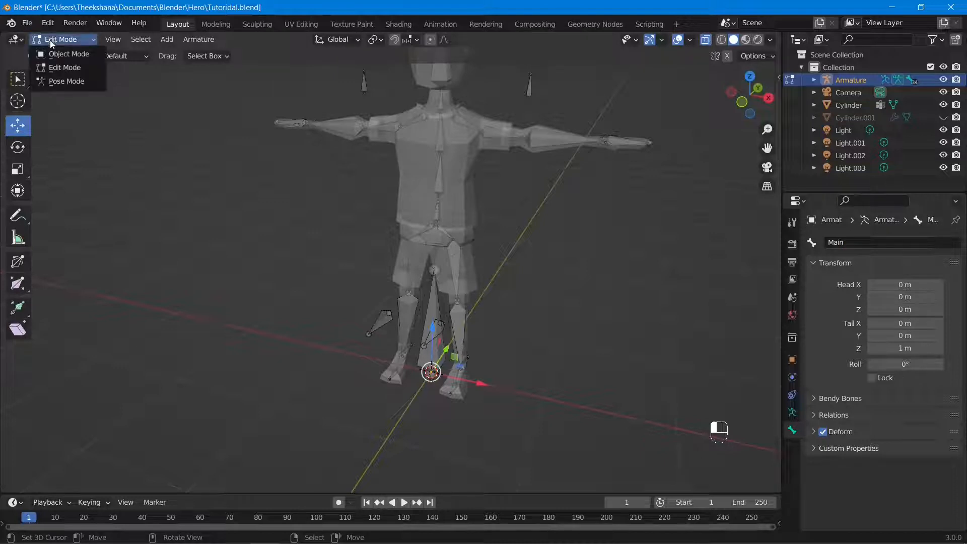
{"action": "left_click", "coordinate": [427, 357]}
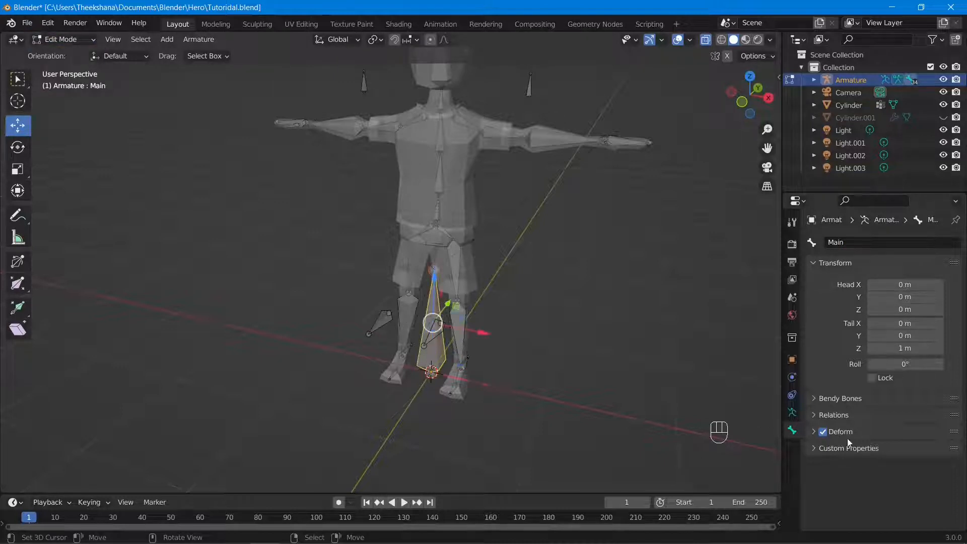
{"action": "left_click", "coordinate": [822, 431]}
Check the Deform setting of the leg pole bones l_pole.r and l_pole.l and of the leg IK bone l_ik.r
{"action": "middle_click_drag", "start_coordinate": [497, 392], "coordinate": [432, 308]}
{"action": "left_click", "coordinate": [416, 315]}
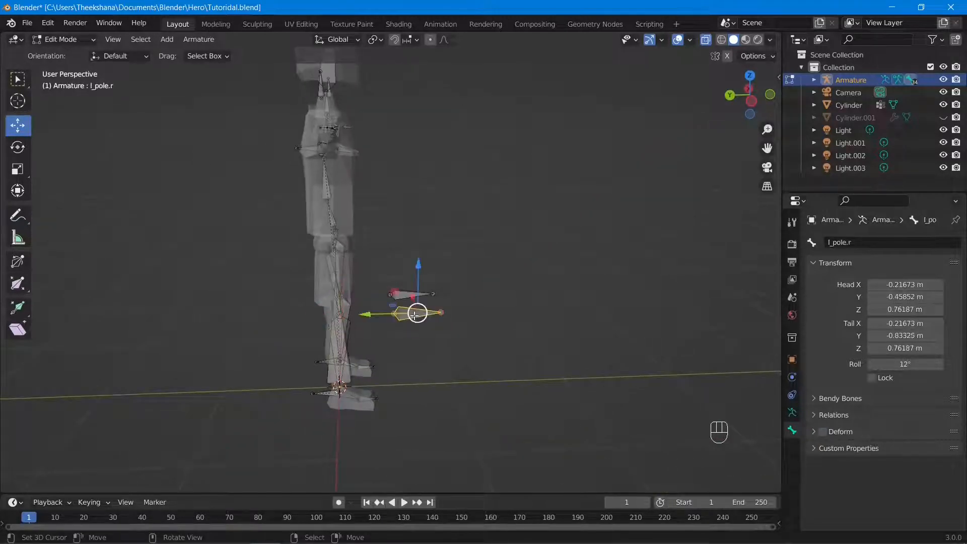
{"action": "left_click", "coordinate": [406, 296]}
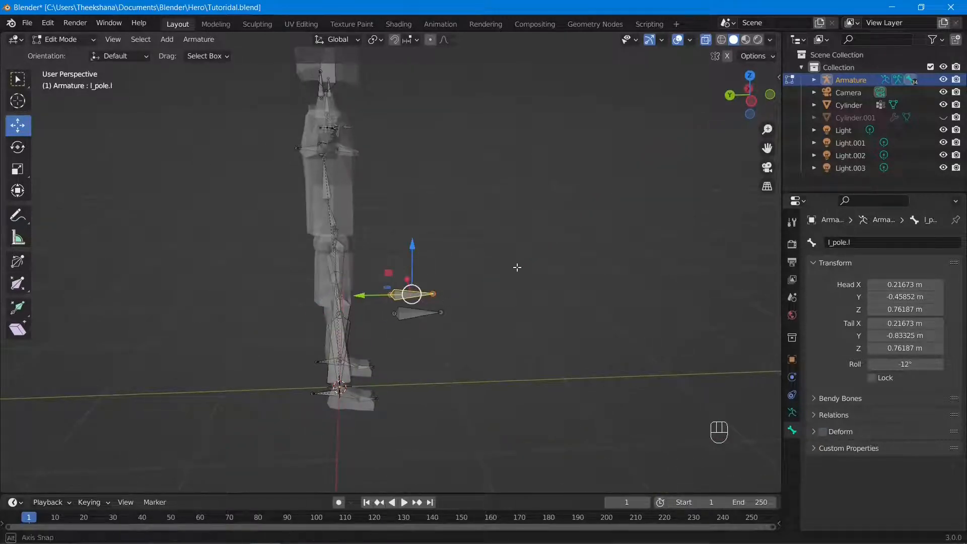
{"action": "middle_click_drag", "start_coordinate": [513, 267], "coordinate": [531, 276]}
{"action": "middle_click_drag", "start_coordinate": [358, 399], "coordinate": [460, 314], "text": "shift"}
{"action": "scroll", "coordinate": [459, 314], "scroll_direction": "up", "scroll_amount": 3}
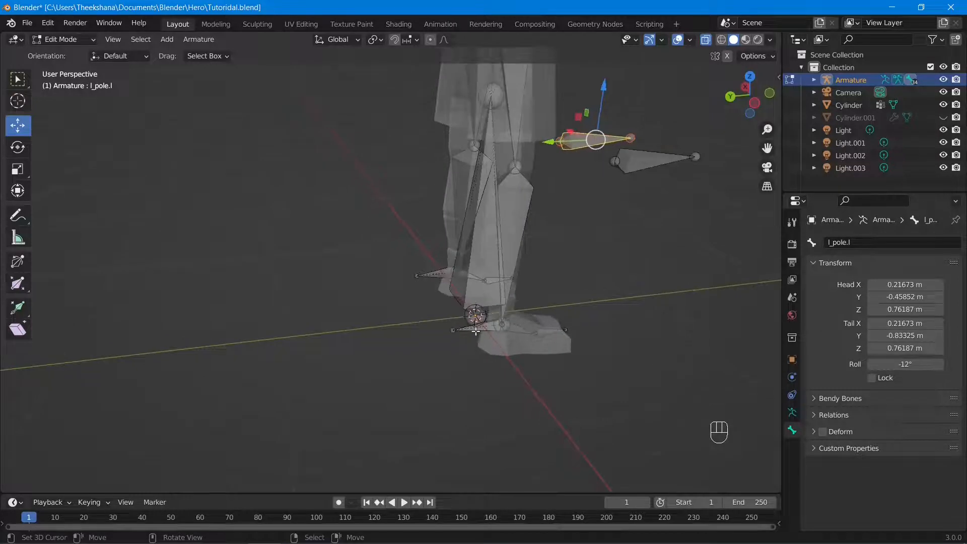
{"action": "left_click", "coordinate": [476, 331]}
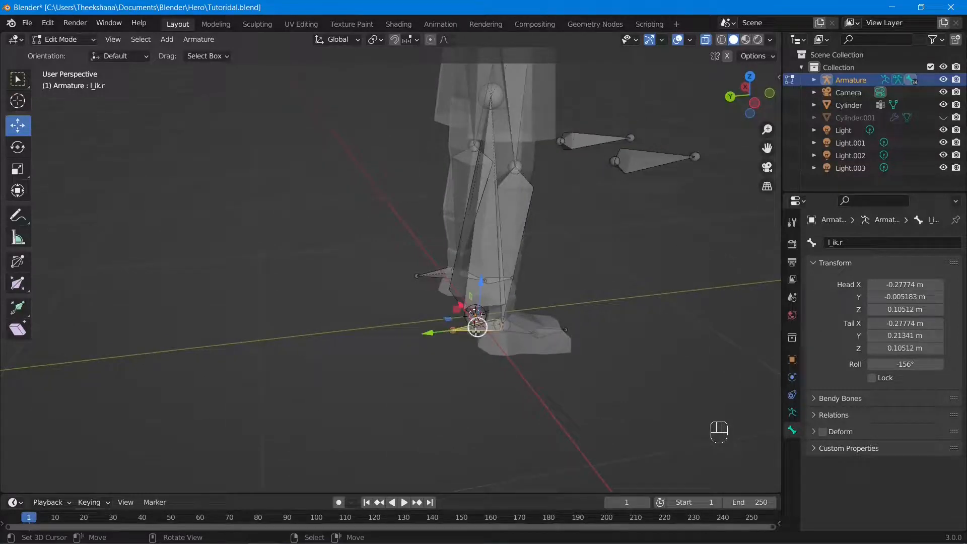
Check the Deform setting of the leg IK bone l_ik.l and disable Deform on the hand IK bone h_ik.r
{"action": "left_click", "coordinate": [429, 277]}
{"action": "scroll", "coordinate": [503, 255], "scroll_direction": "down", "scroll_amount": 5}
{"action": "middle_click_drag", "start_coordinate": [504, 254], "coordinate": [389, 215]}
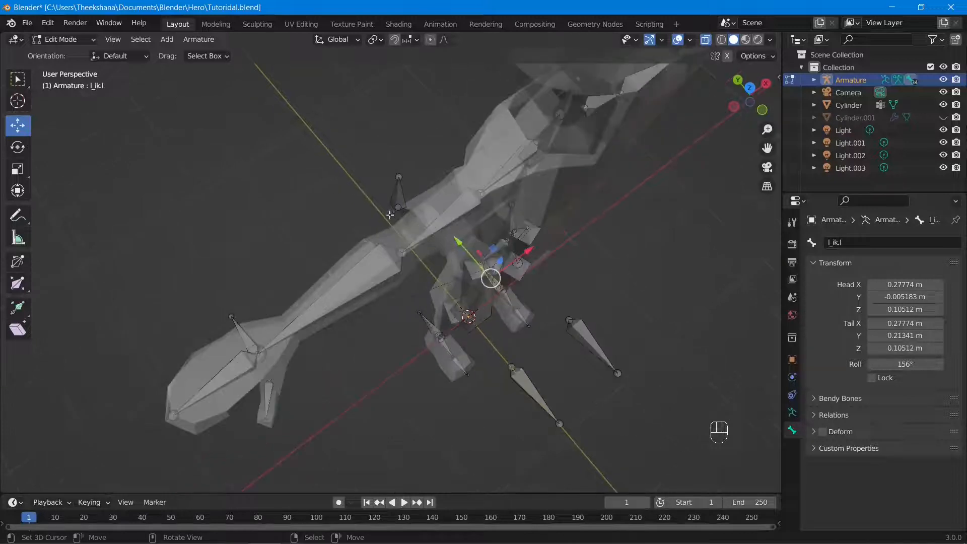
{"action": "left_click", "coordinate": [244, 332]}
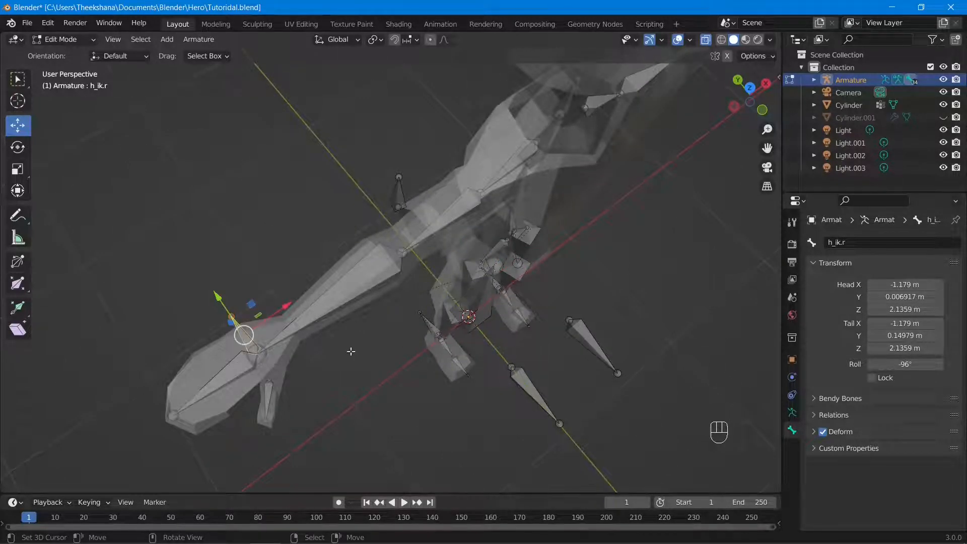
{"action": "middle_click_drag", "start_coordinate": [352, 349], "coordinate": [504, 366]}
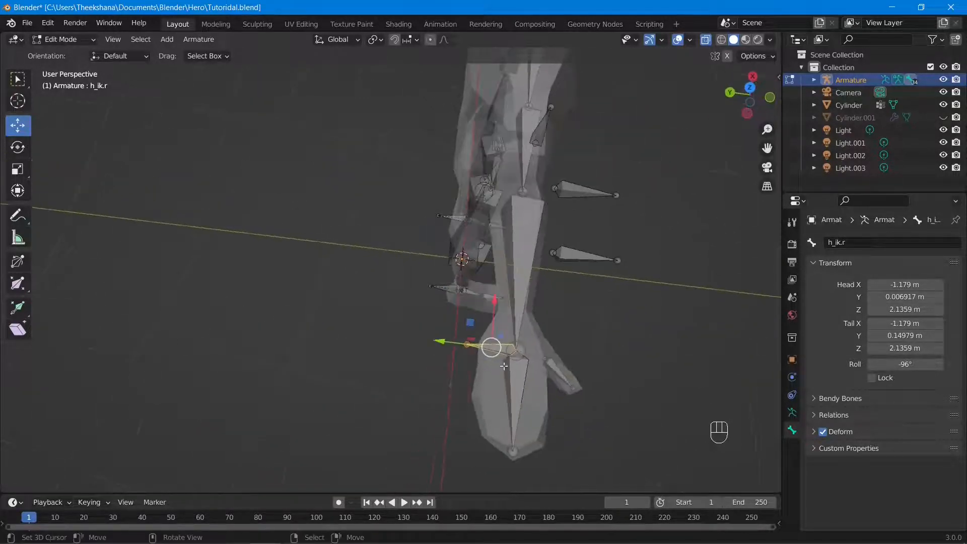
{"action": "left_click", "coordinate": [822, 432]}
Check the Deform setting of the hand IK bone h_ik.l and of the arm pole bones pole.l and pole.r
{"action": "middle_click_drag", "start_coordinate": [428, 216], "coordinate": [452, 240]}
{"action": "scroll", "coordinate": [452, 240], "scroll_direction": "up", "scroll_amount": 5}
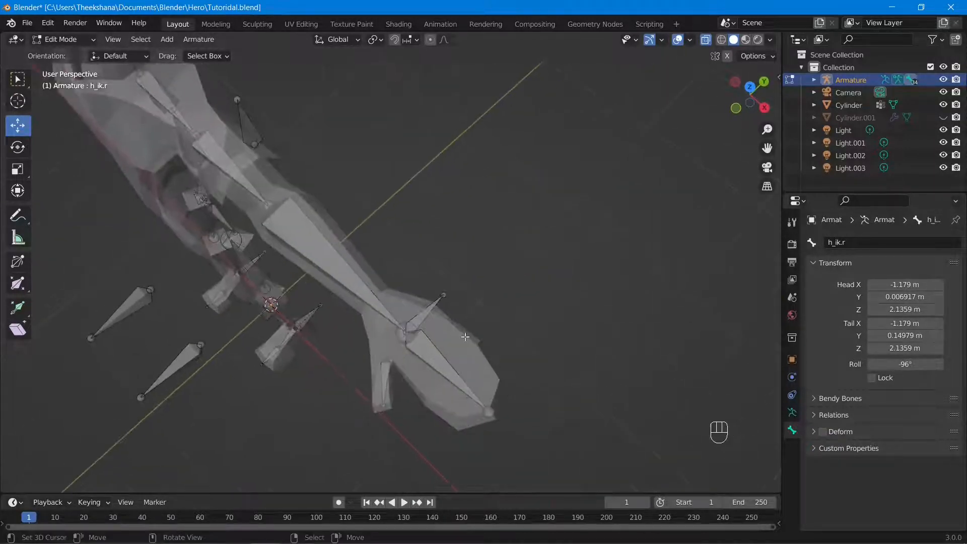
{"action": "left_click", "coordinate": [430, 314]}
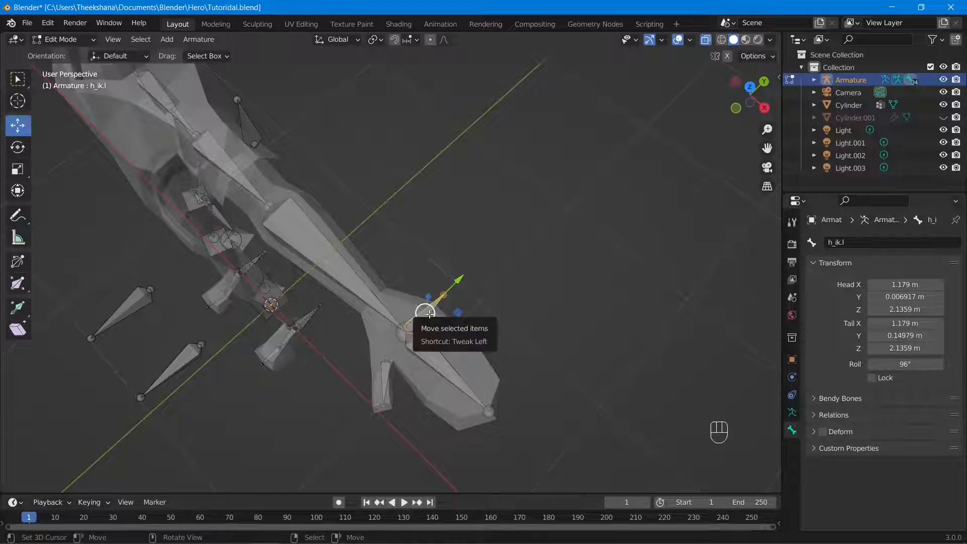
{"action": "middle_click_drag", "start_coordinate": [425, 312], "coordinate": [502, 251]}
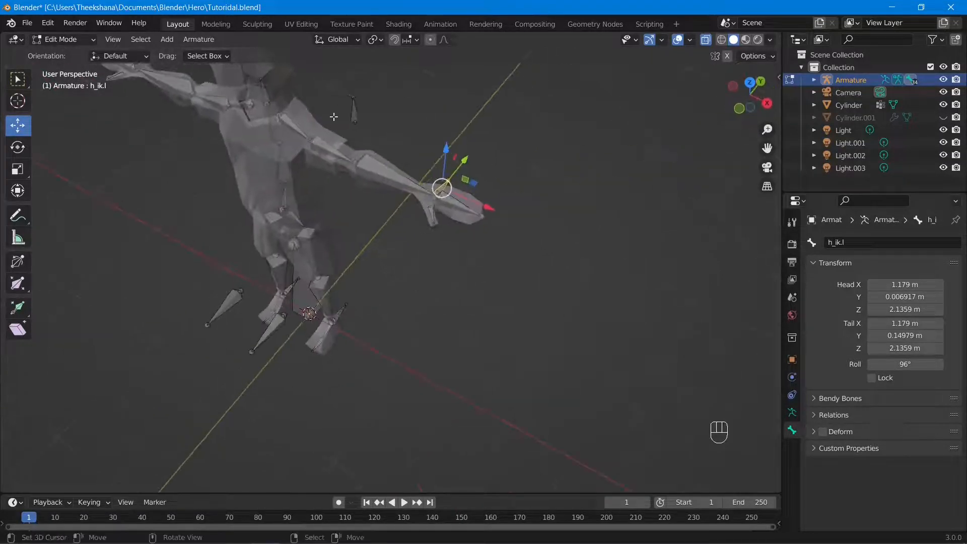
{"action": "left_click", "coordinate": [361, 116]}
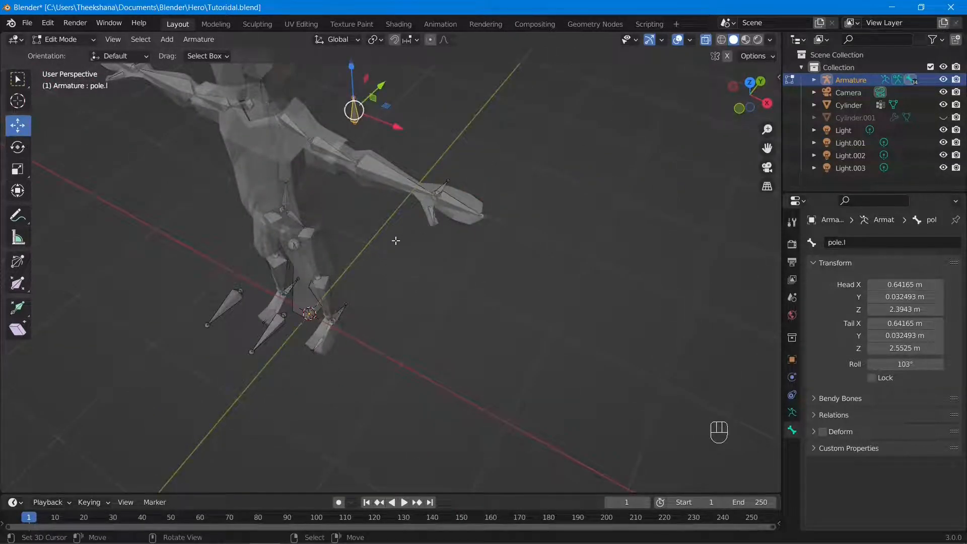
{"action": "middle_click_drag", "start_coordinate": [395, 239], "coordinate": [342, 230]}
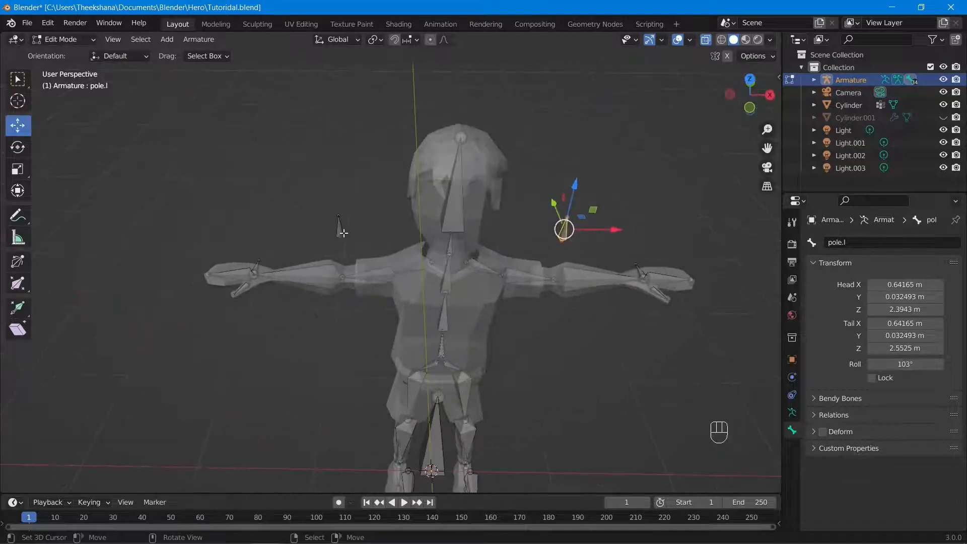
{"action": "left_click", "coordinate": [342, 229]}
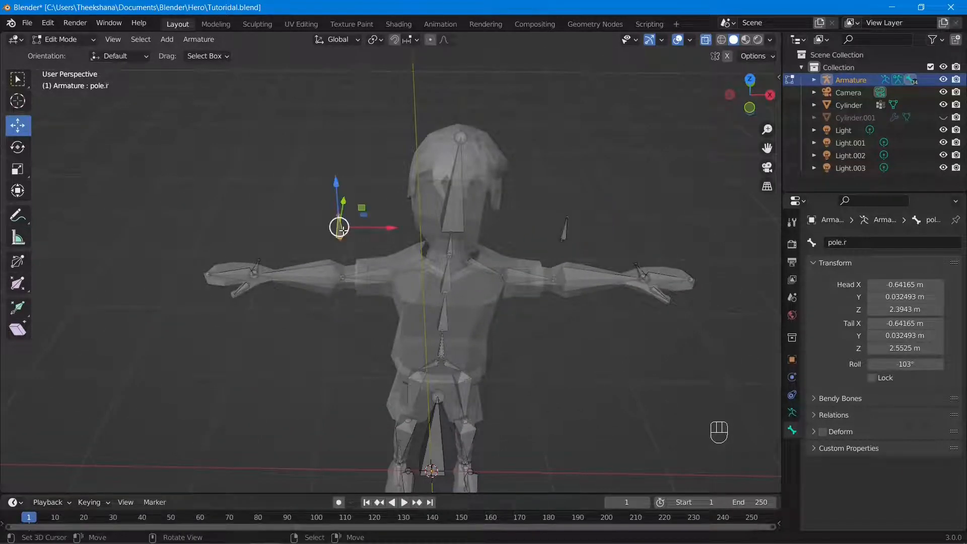
Return the armature to Object Mode and save the file
{"action": "left_click", "coordinate": [58, 39]}
{"action": "left_click", "coordinate": [63, 51]}
{"action": "key", "text": "ctrl+s"}
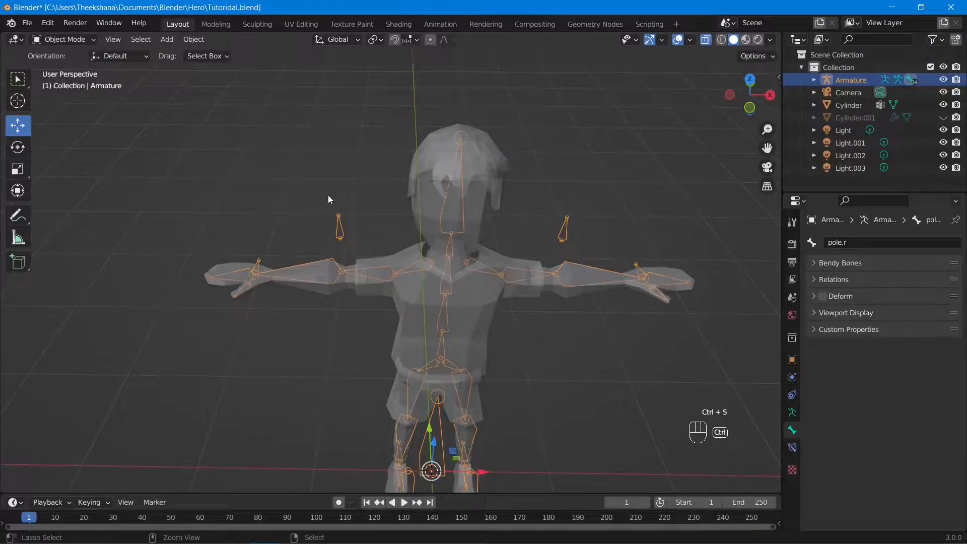
Parent the boy's Cylinder mesh to the armature using Armature Deform With Automatic Weights
{"action": "key", "text": "KP_1"}
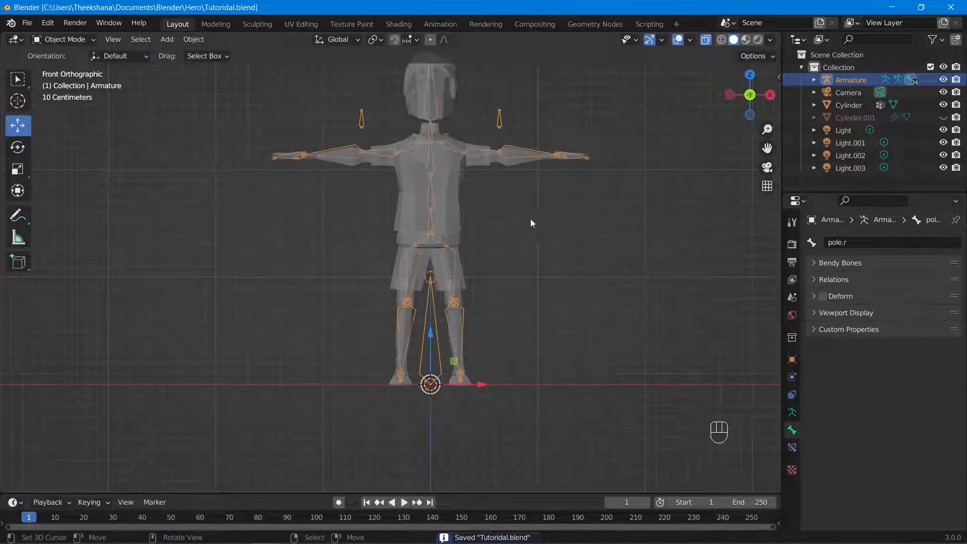
{"action": "middle_click_drag", "start_coordinate": [532, 219], "coordinate": [535, 247]}
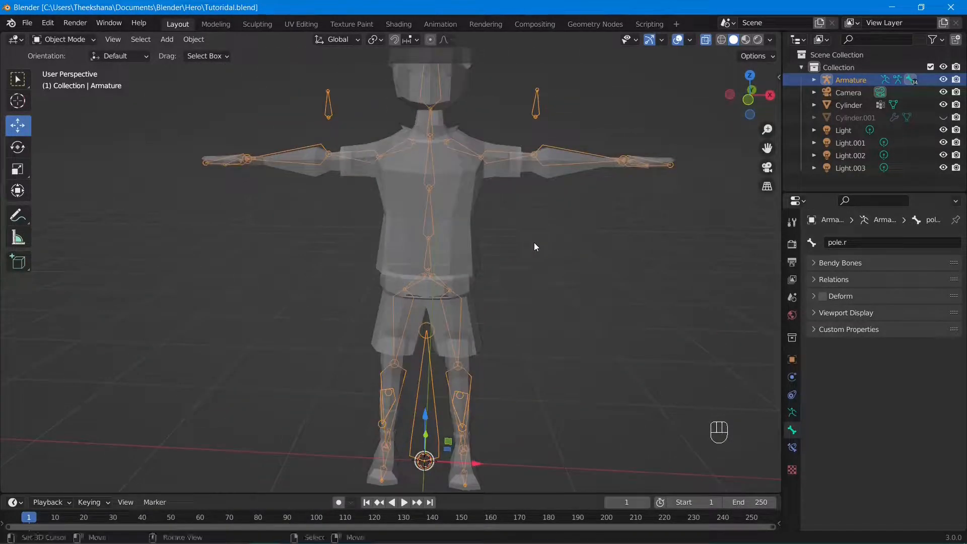
{"action": "left_click", "coordinate": [65, 40]}
{"action": "left_click", "coordinate": [446, 196]}
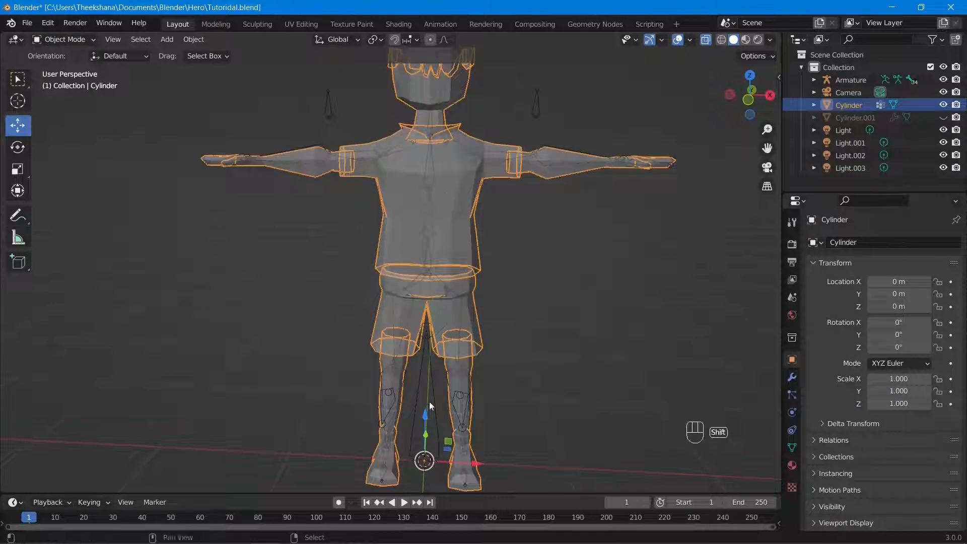
{"action": "left_click", "coordinate": [429, 383], "text": "shift"}
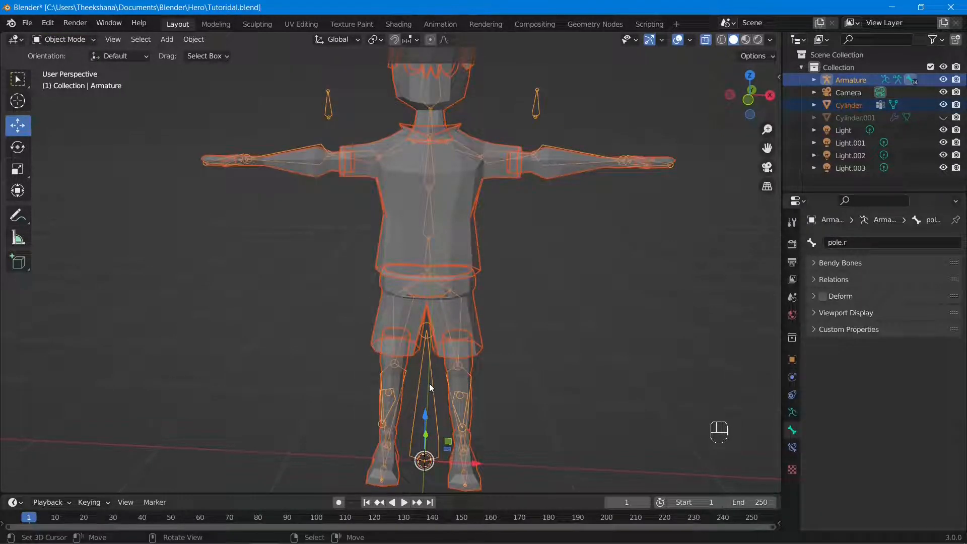
{"action": "key", "text": "ctrl+p"}
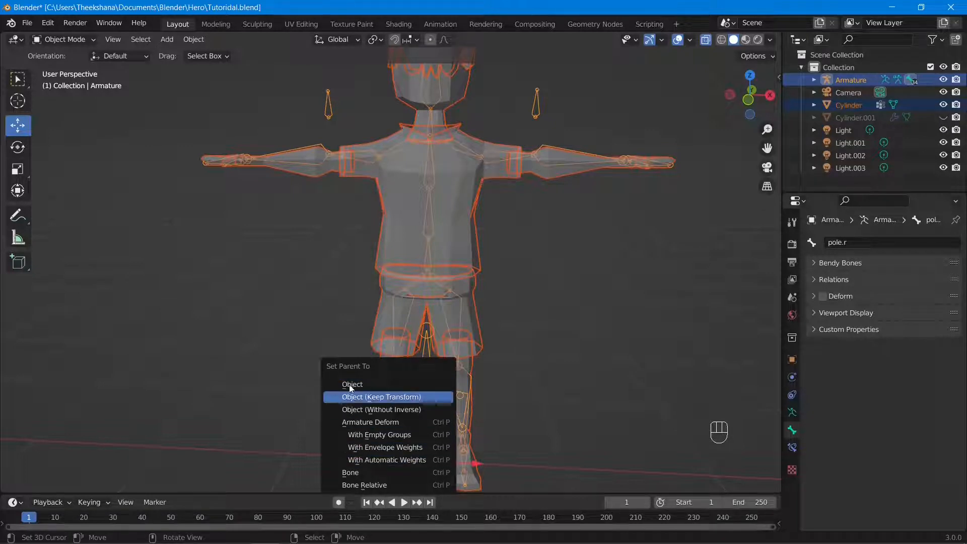
{"action": "left_click", "coordinate": [365, 461]}
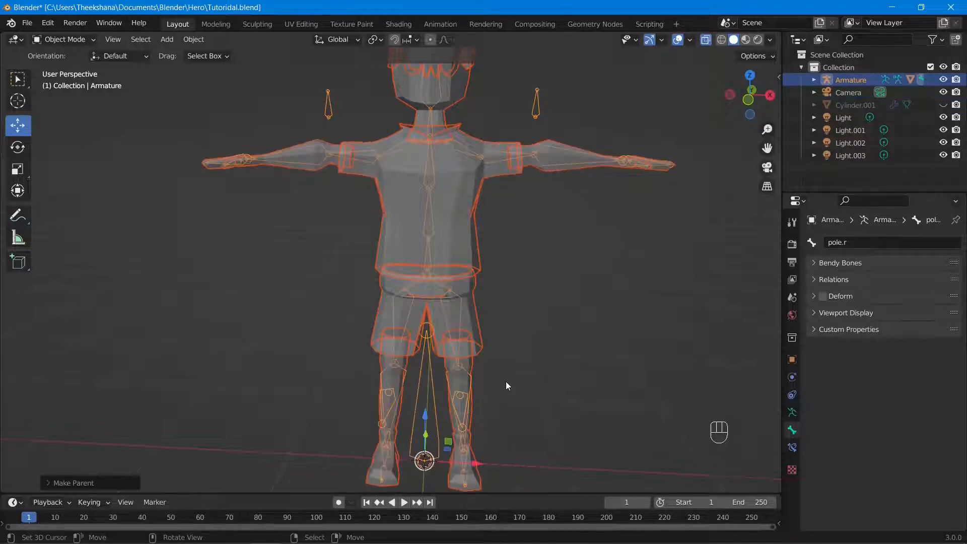
Select only the armature and test-move the Main bone in Pose Mode, cancelling the move
{"action": "scroll", "coordinate": [505, 381], "scroll_direction": "down", "scroll_amount": 4}
{"action": "left_click", "coordinate": [524, 343]}
{"action": "left_click", "coordinate": [418, 355]}
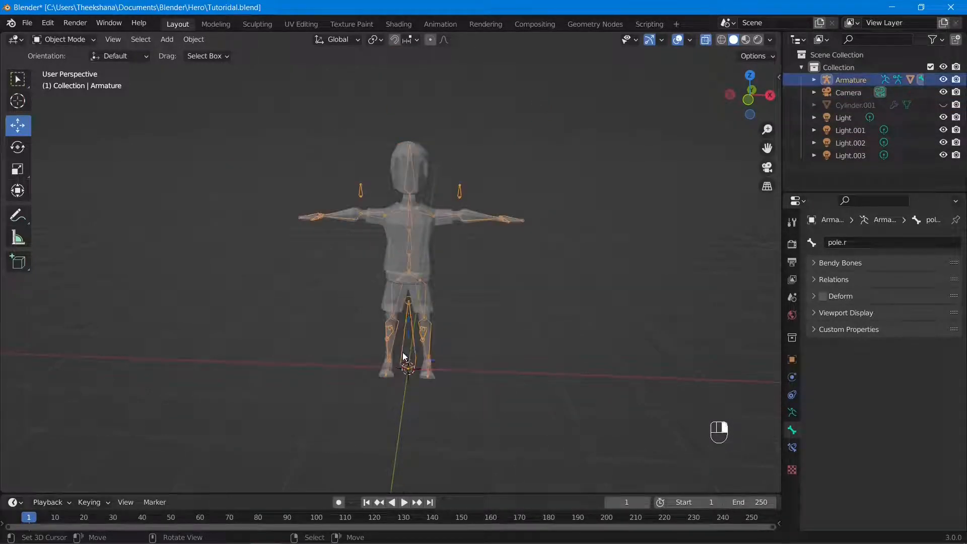
{"action": "left_click", "coordinate": [59, 40]}
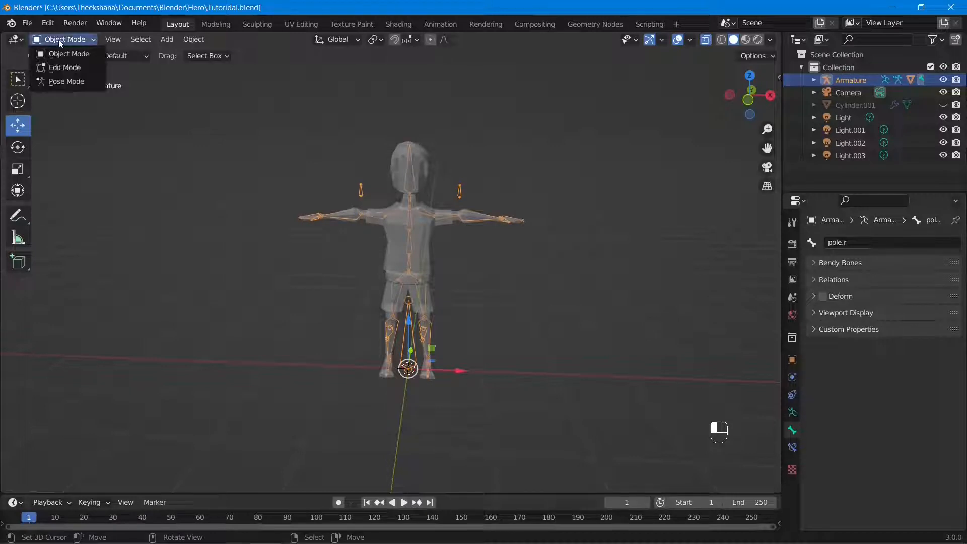
{"action": "left_click", "coordinate": [76, 82]}
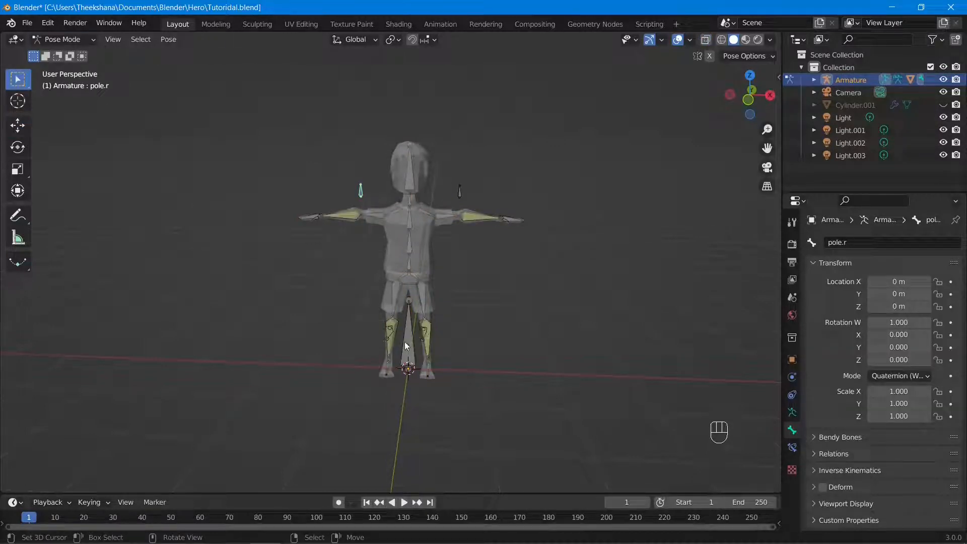
{"action": "left_click", "coordinate": [408, 358]}
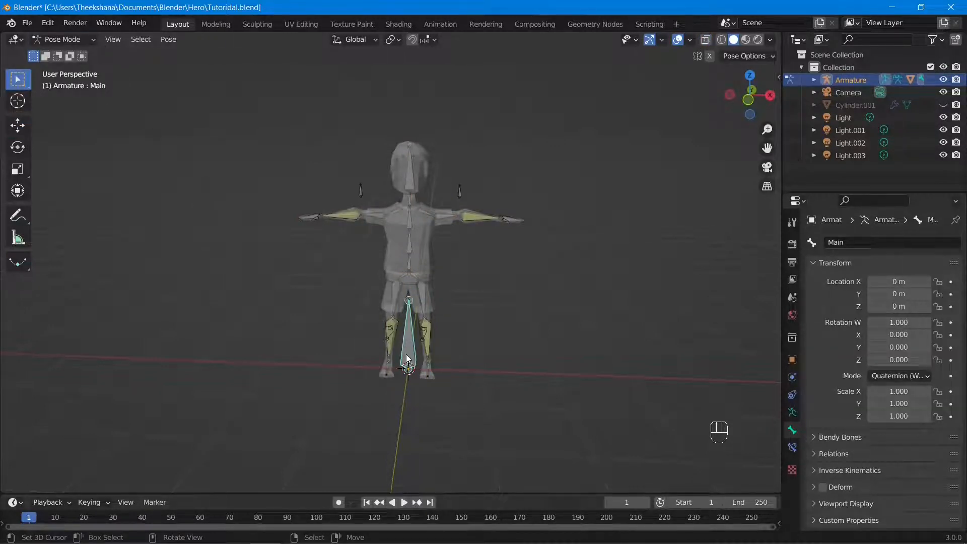
{"action": "key", "text": "g"}
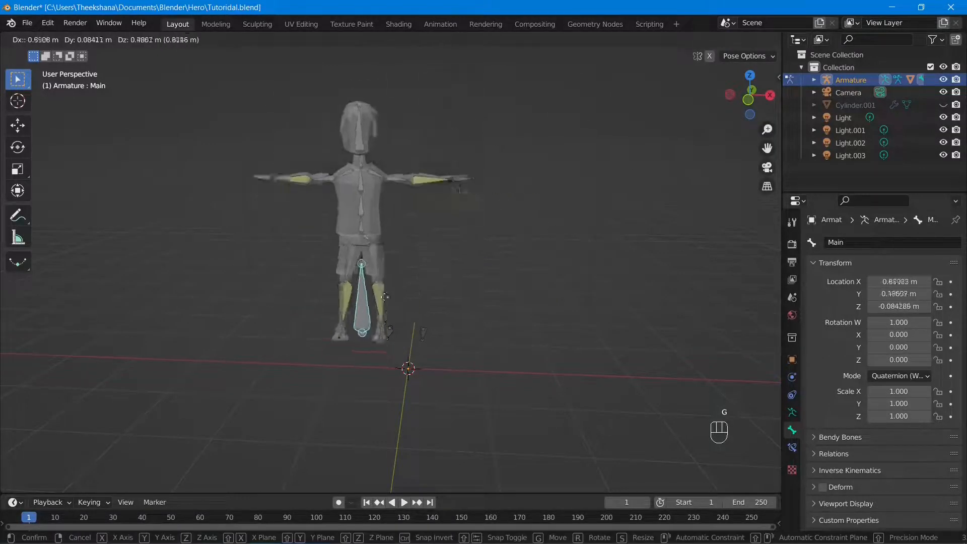
{"action": "right_click", "coordinate": [436, 283]}
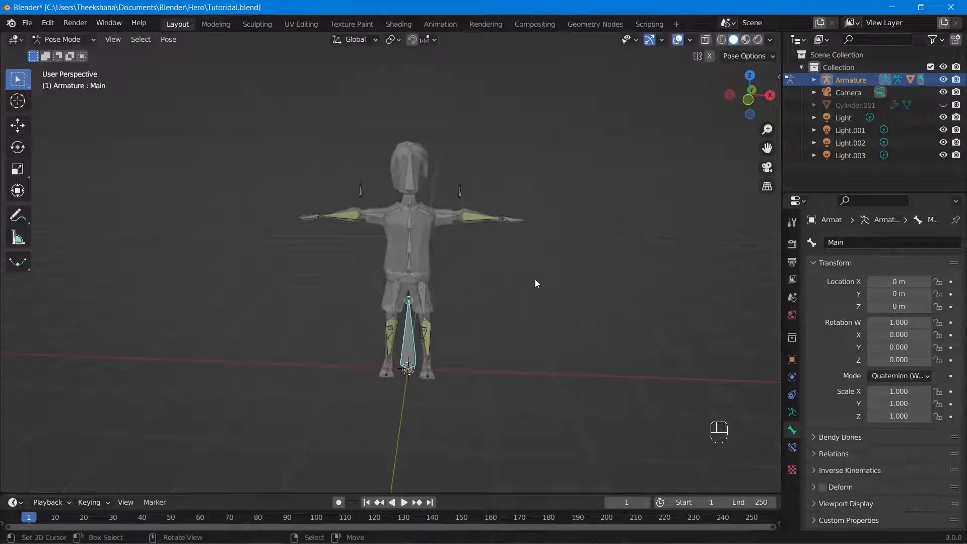
In Edit Mode, parent the arm pole bones pole.l and pole.r and the leg pole bones l_pole.r and l_pole.l to the Main bone
{"action": "middle_click_drag", "start_coordinate": [535, 284], "coordinate": [408, 298]}
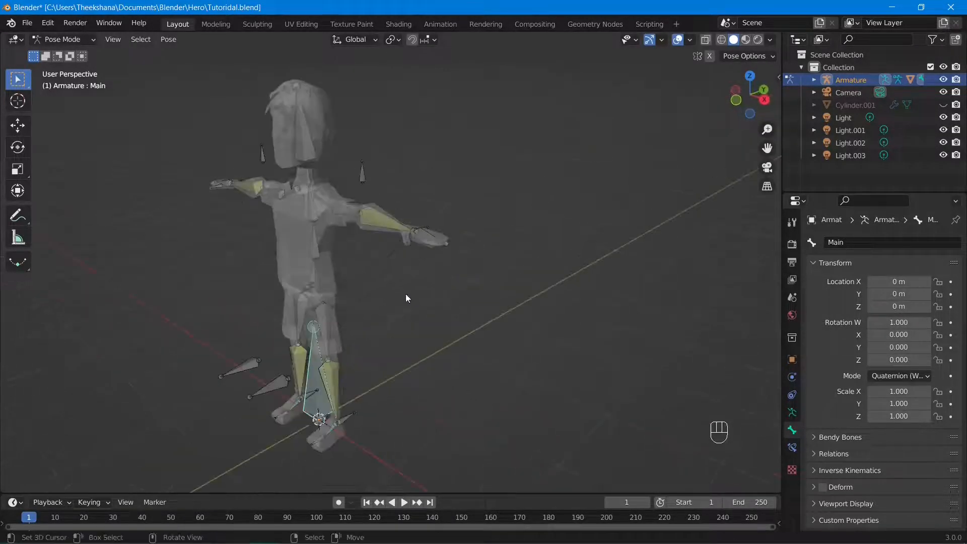
{"action": "left_click", "coordinate": [64, 41]}
{"action": "left_click", "coordinate": [73, 71]}
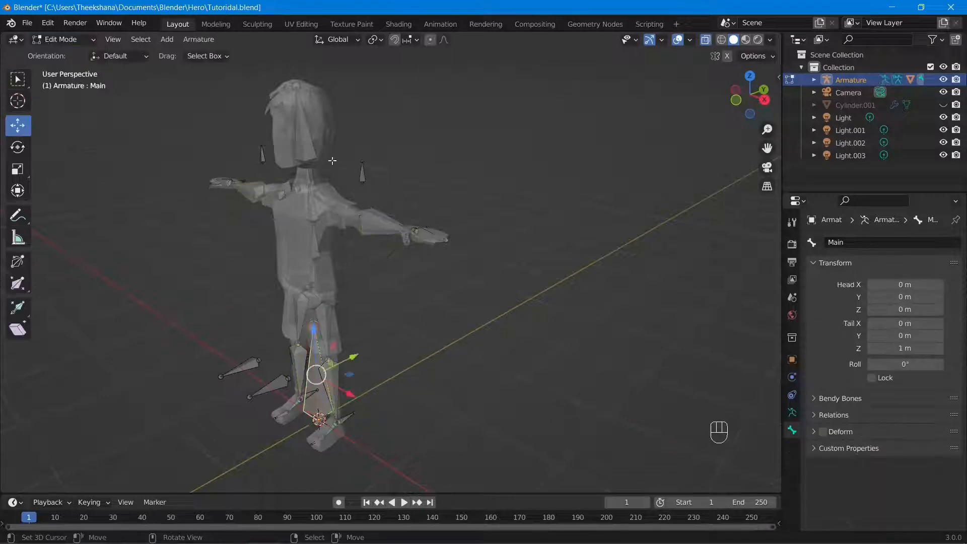
{"action": "left_click", "coordinate": [343, 177]}
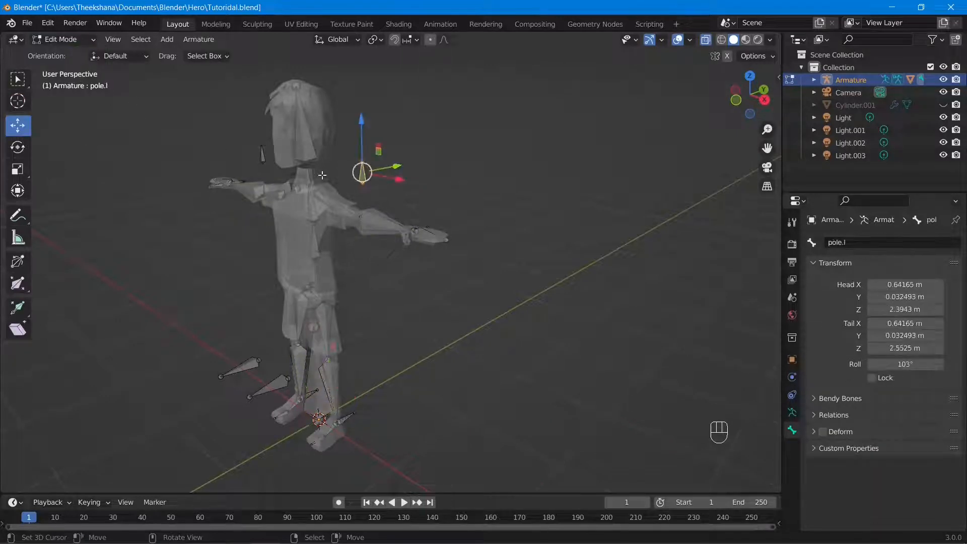
{"action": "left_click", "coordinate": [261, 155], "text": "shift"}
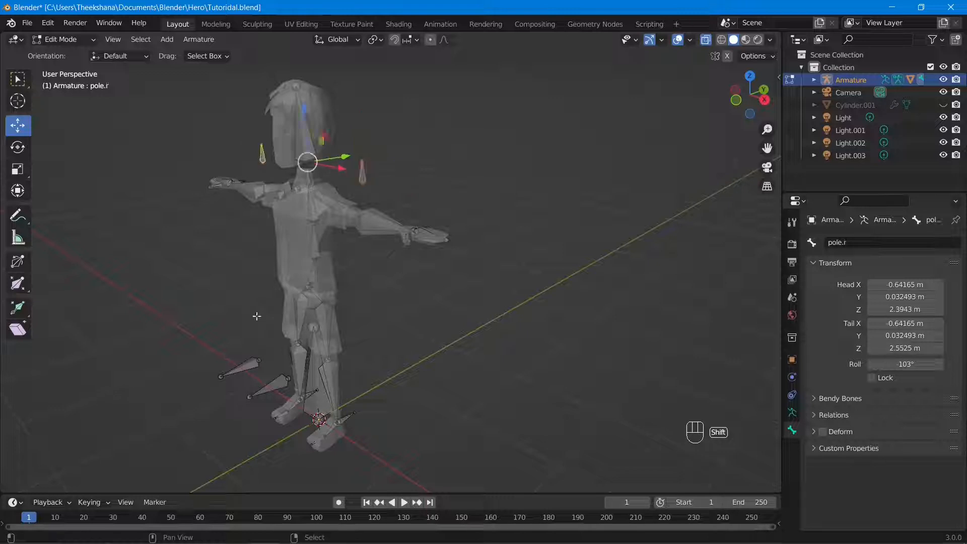
{"action": "left_click", "coordinate": [248, 373], "text": "shift"}
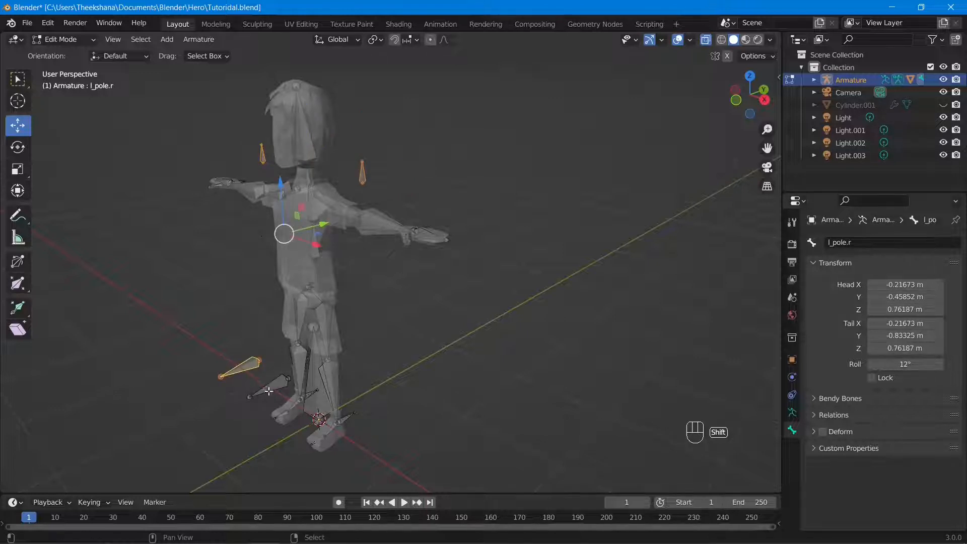
{"action": "left_click", "coordinate": [265, 383], "text": "shift"}
{"action": "middle_click_drag", "start_coordinate": [265, 384], "coordinate": [347, 387]}
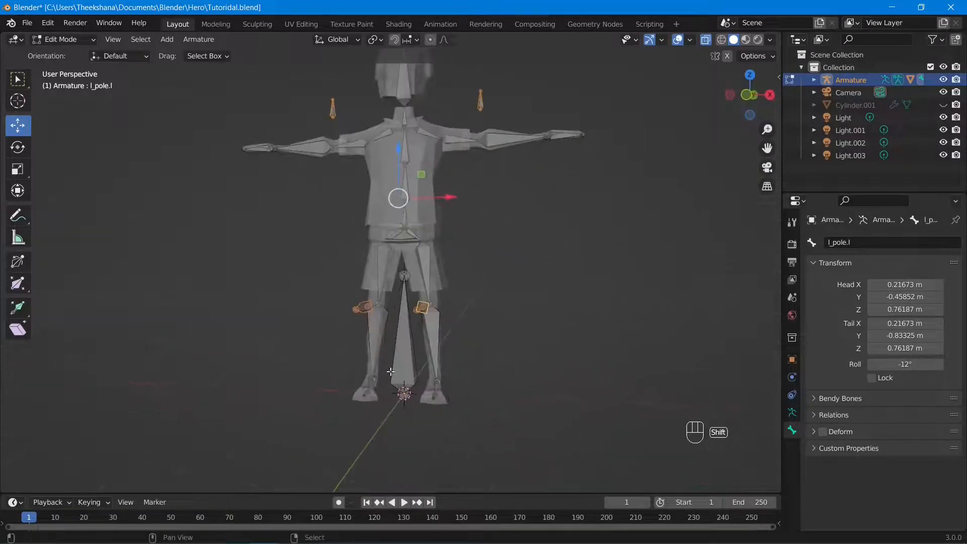
{"action": "left_click", "coordinate": [404, 357], "text": "shift"}
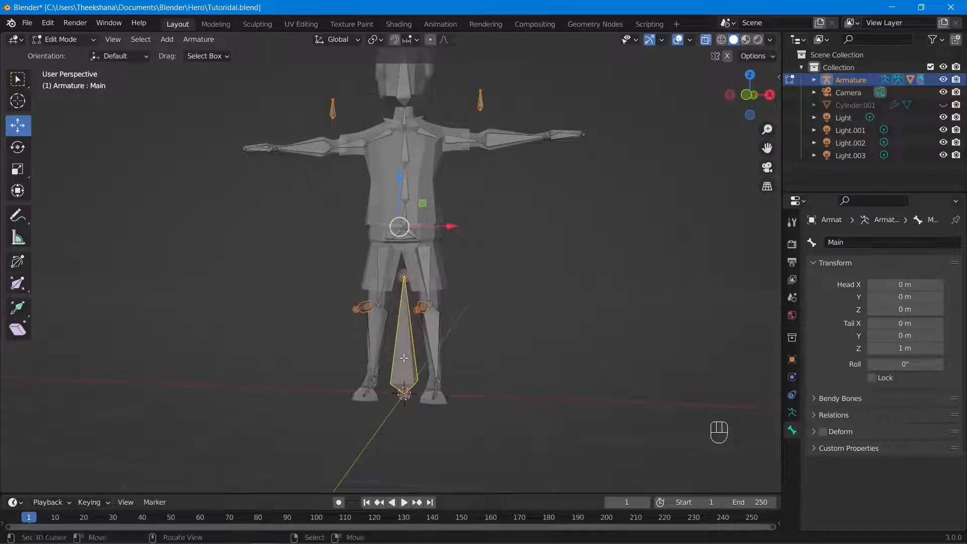
{"action": "key", "text": "ctrl+p"}
{"action": "left_click", "coordinate": [404, 357]}
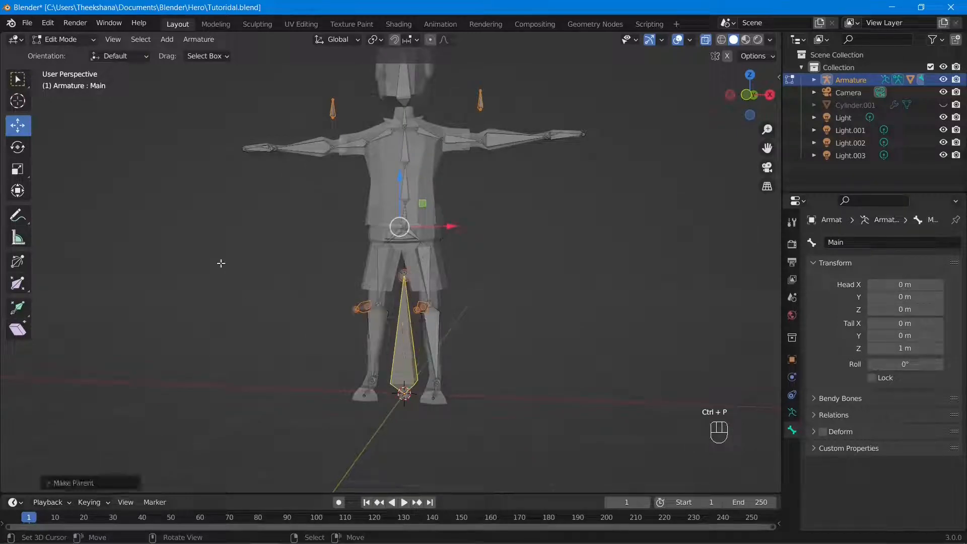
Leave Edit Mode for Object Mode and save the file with the parented pole bones
{"action": "left_click", "coordinate": [59, 40]}
{"action": "left_click", "coordinate": [59, 52]}
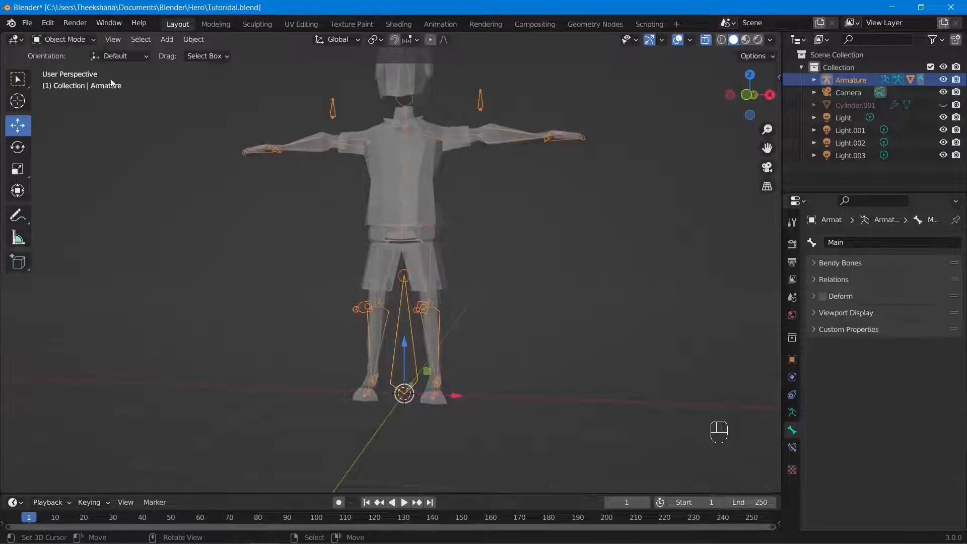
{"action": "key", "text": "ctrl+s"}
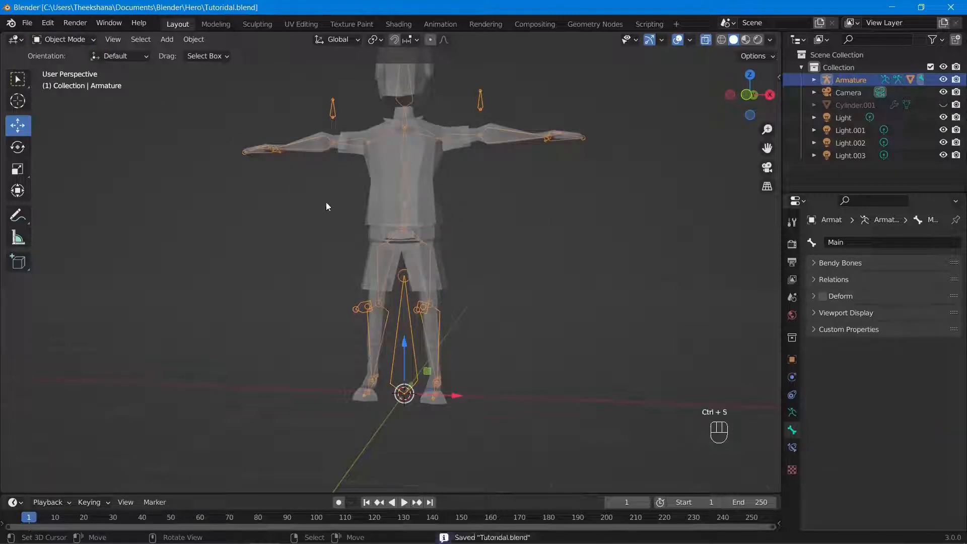
View the character from the front and switch the armature to Pose Mode
{"action": "middle_click_drag", "start_coordinate": [326, 205], "coordinate": [372, 235]}
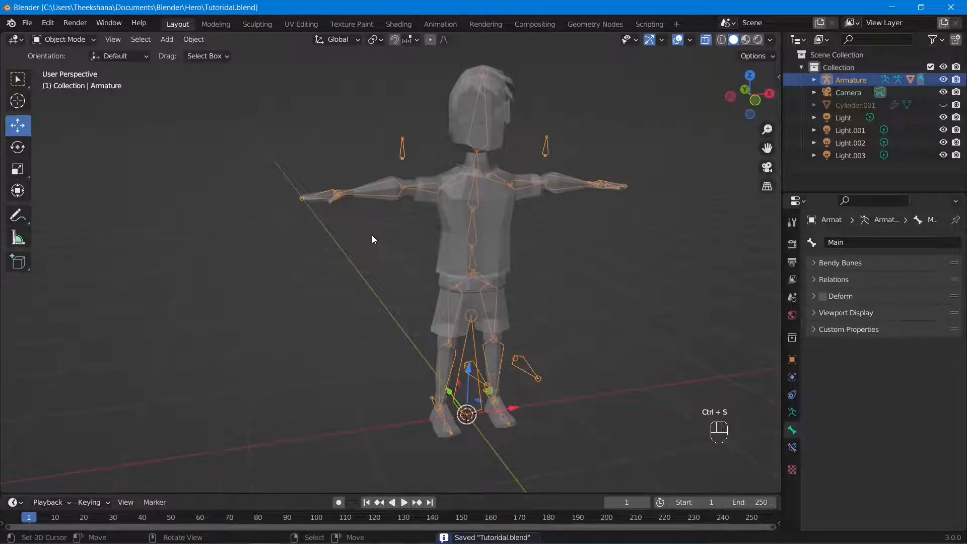
{"action": "key", "text": "KP_1"}
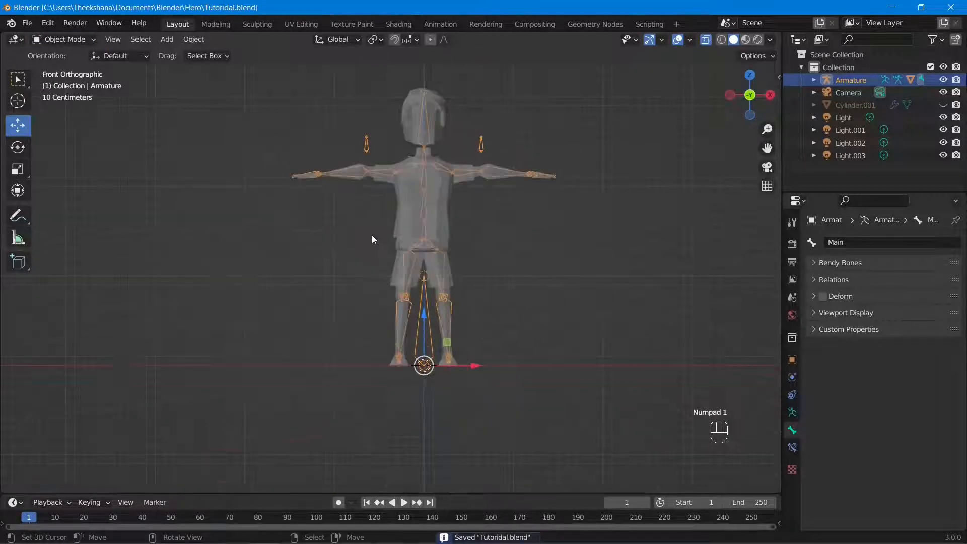
{"action": "left_click", "coordinate": [72, 41]}
{"action": "left_click", "coordinate": [68, 82]}
{"action": "scroll", "coordinate": [530, 198], "scroll_direction": "up", "scroll_amount": 2}
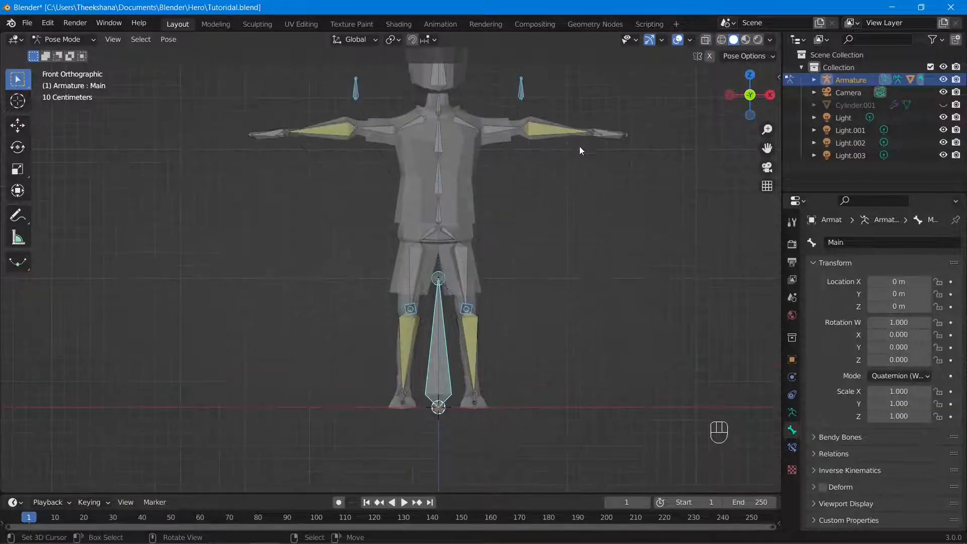
Hide the IK-driven arm bones on both sides of the character in Pose Mode
{"action": "middle_click_drag", "start_coordinate": [579, 150], "coordinate": [546, 205]}
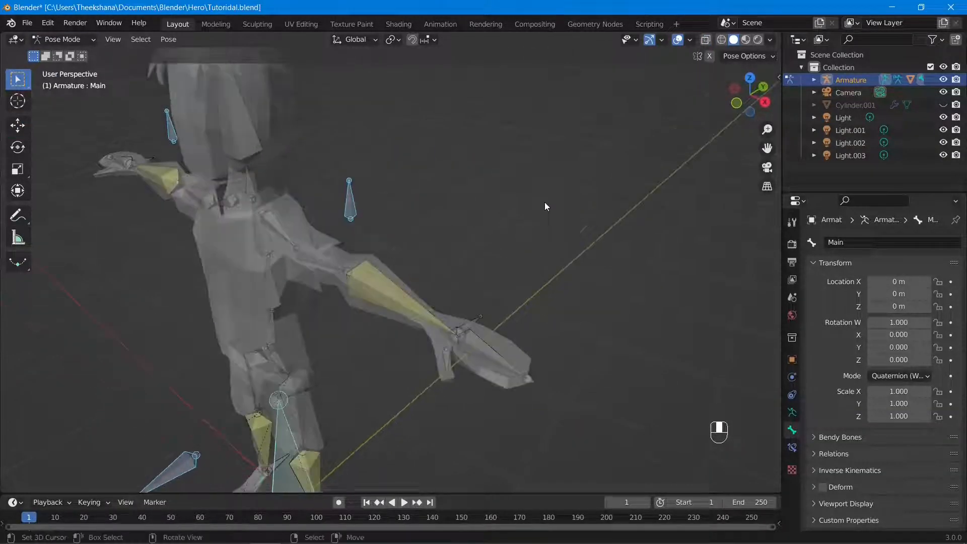
{"action": "left_click", "coordinate": [469, 328]}
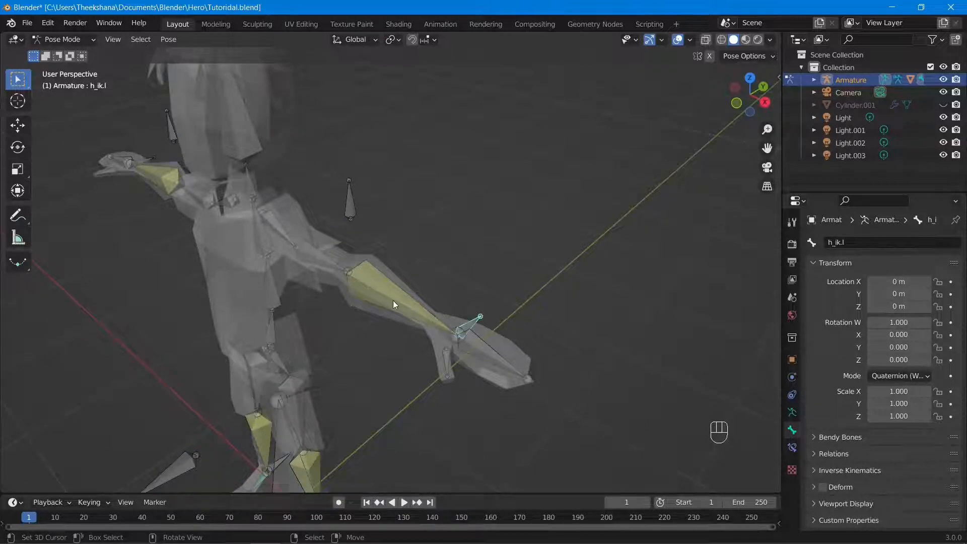
{"action": "key", "text": "h"}
{"action": "middle_click_drag", "start_coordinate": [392, 300], "coordinate": [269, 232]}
{"action": "key", "text": "h"}
{"action": "key", "text": "h"}
{"action": "middle_click_drag", "start_coordinate": [469, 397], "coordinate": [461, 222], "text": "shift"}
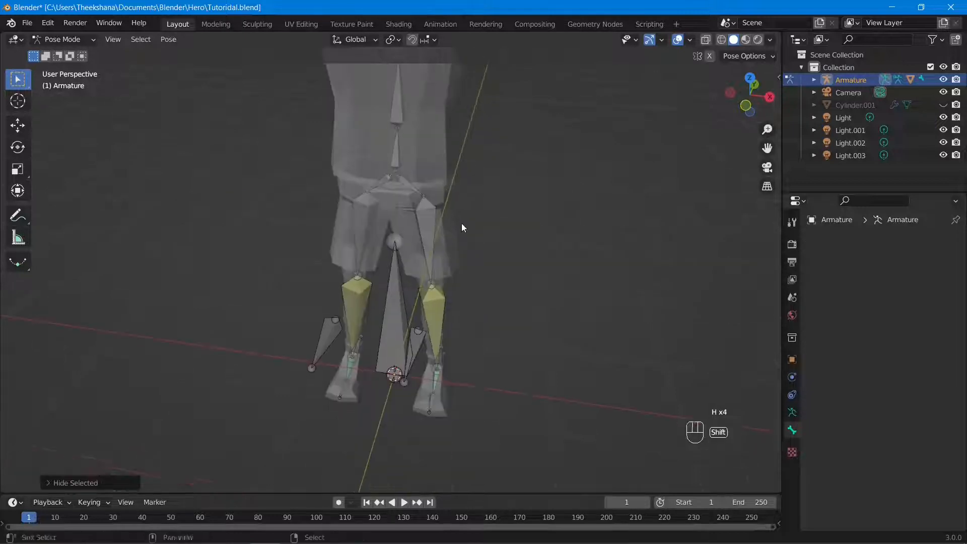
Hide the IK-driven lower-leg bones of both legs
{"action": "right_click", "coordinate": [425, 319]}
{"action": "key", "text": "h"}
{"action": "right_click", "coordinate": [352, 306]}
{"action": "key", "text": "h"}
Hide foot.l and the matching foot bone on the other leg
{"action": "middle_click_drag", "start_coordinate": [399, 379], "coordinate": [369, 370]}
{"action": "right_click", "coordinate": [355, 364]}
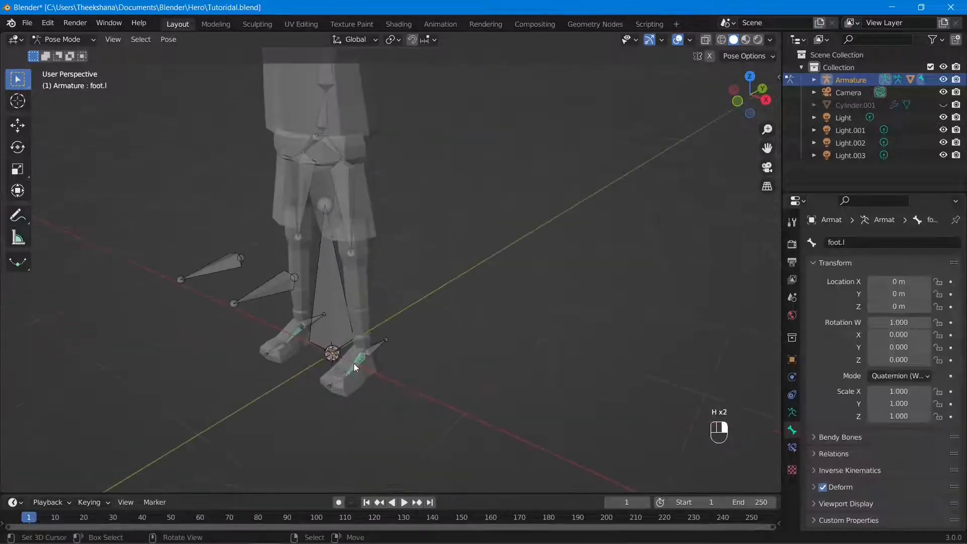
{"action": "key", "text": "h"}
{"action": "right_click", "coordinate": [298, 333]}
{"action": "key", "text": "h"}
Hide the upper-leg bones of both legs
{"action": "middle_click_drag", "start_coordinate": [322, 322], "coordinate": [352, 330]}
{"action": "right_click", "coordinate": [417, 215]}
{"action": "key", "text": "h"}
{"action": "key", "text": "h"}
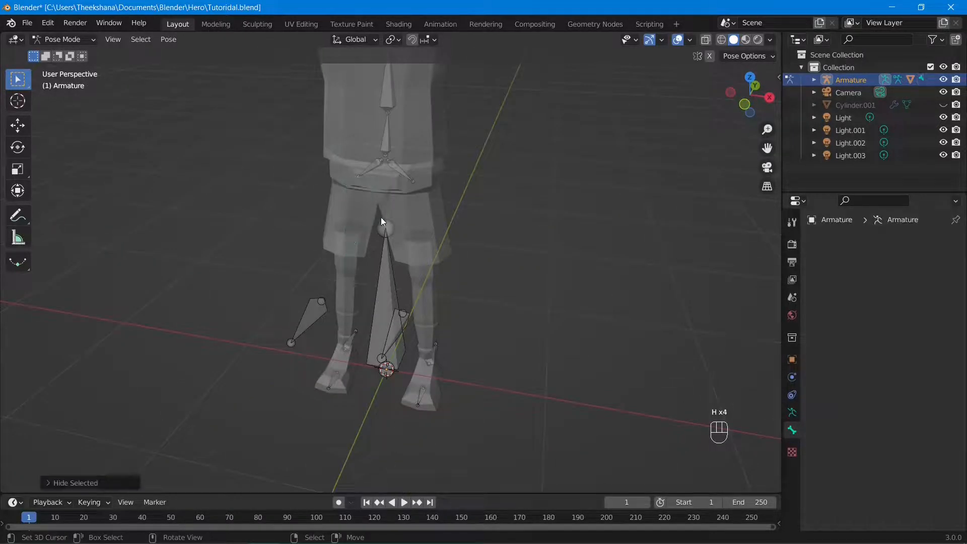
Select the left leg's IK bone l_ik.l, view the character from the right side, and save the file
{"action": "scroll", "coordinate": [380, 217], "scroll_direction": "down", "scroll_amount": 5}
{"action": "middle_click_drag", "start_coordinate": [451, 201], "coordinate": [362, 301]}
{"action": "right_click", "coordinate": [355, 298]}
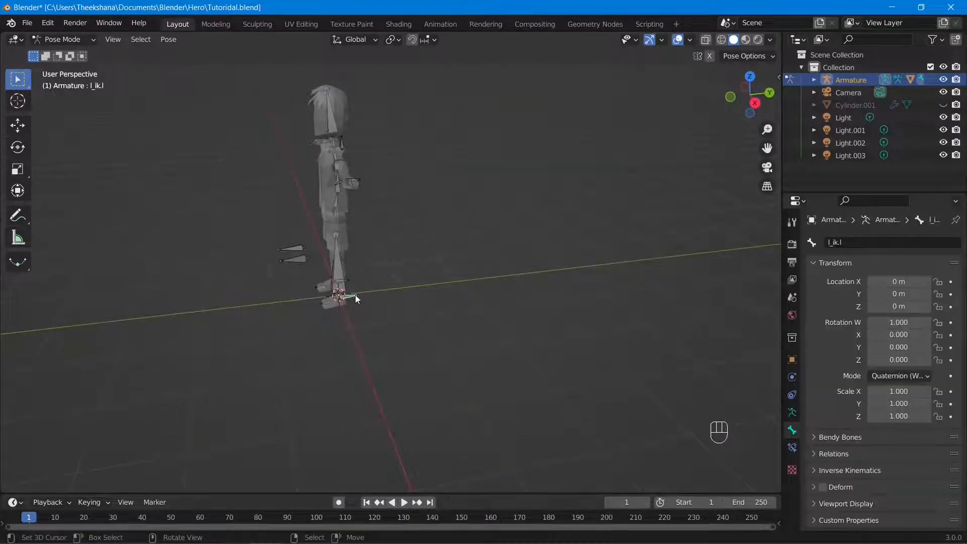
{"action": "key", "text": "KP_3"}
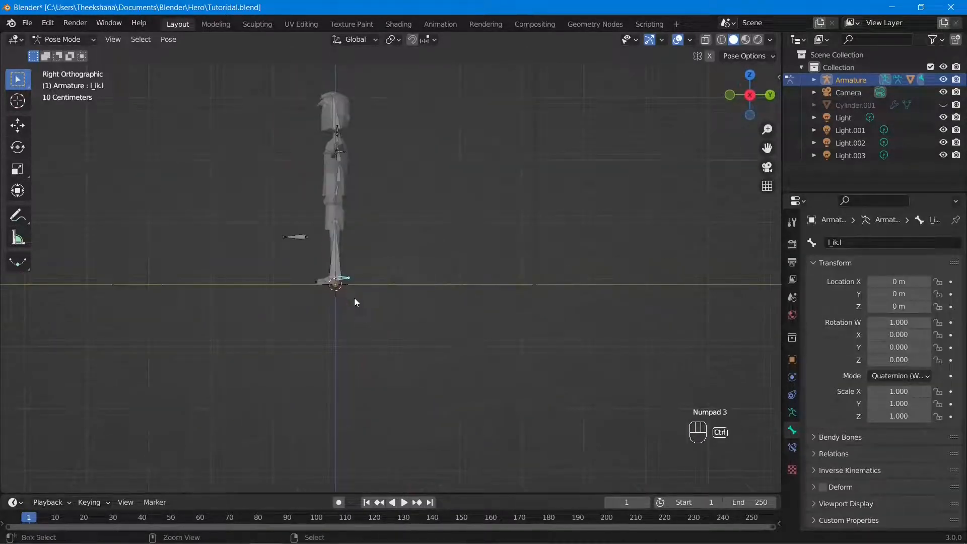
{"action": "key", "text": "ctrl+s"}
Test the left leg's IK by moving l_ik.l forward and backward, cancelling the move
{"action": "scroll", "coordinate": [355, 298], "scroll_direction": "up", "scroll_amount": 5}
{"action": "middle_click_drag", "start_coordinate": [351, 310], "coordinate": [593, 322], "text": "shift"}
{"action": "scroll", "coordinate": [586, 320], "scroll_direction": "down", "scroll_amount": 3}
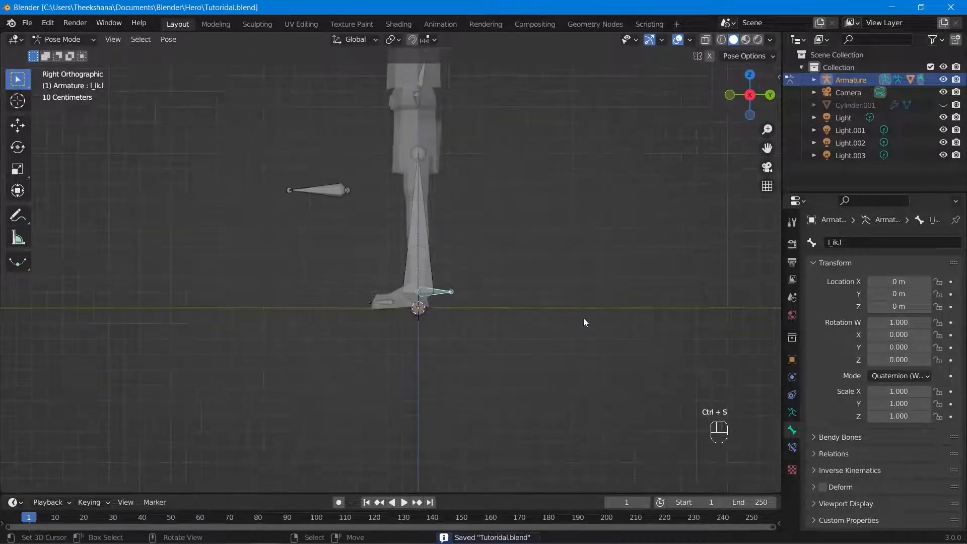
{"action": "key", "text": "g"}
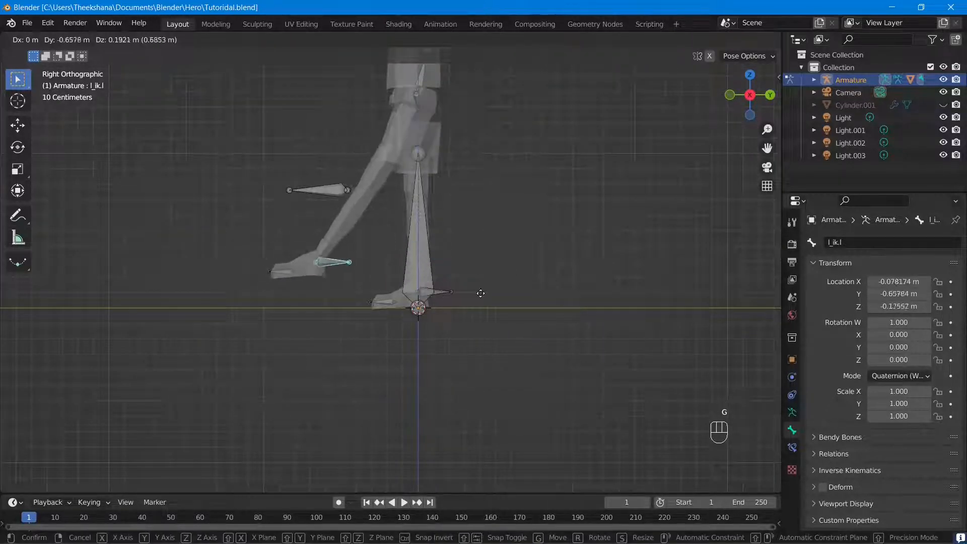
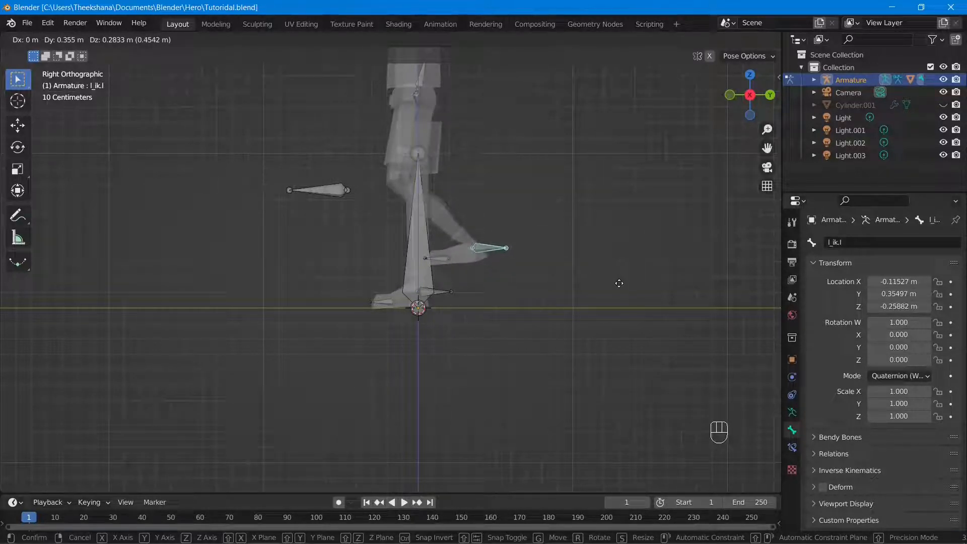
{"action": "right_click", "coordinate": [594, 249]}
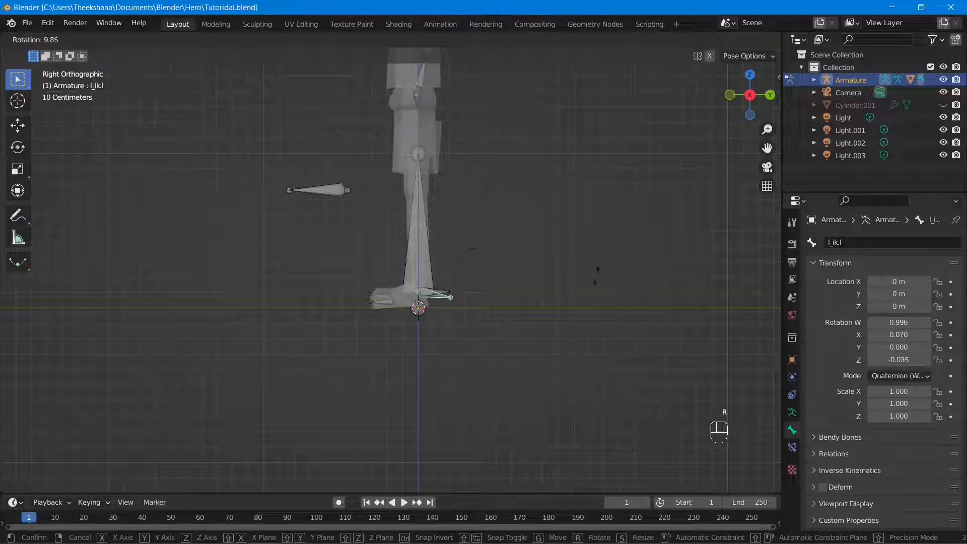
Move l_ik.l forward and up to about X -0.135, Y -0.329, Z -0.303 m so the left knee bends
{"action": "key", "text": "g"}
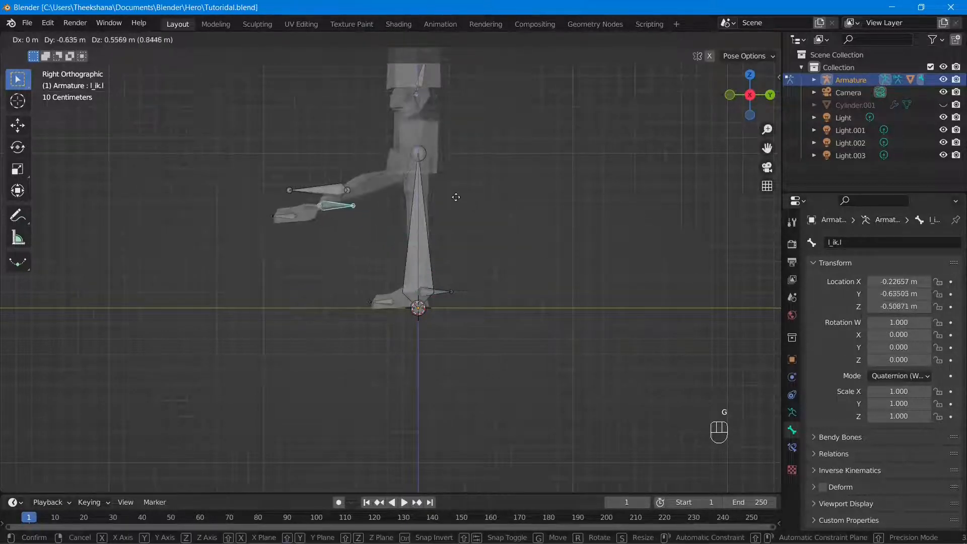
{"action": "left_click", "coordinate": [503, 231]}
{"action": "key", "text": "z"}
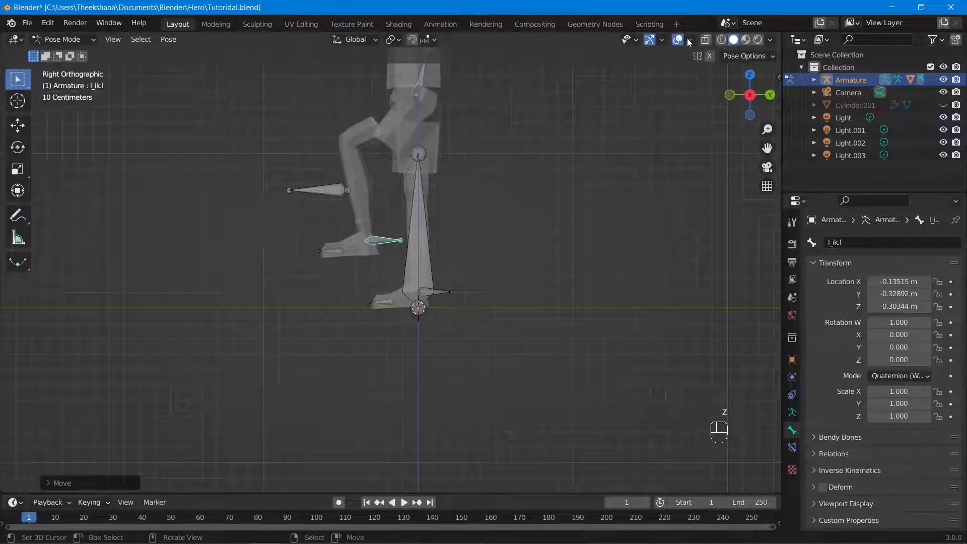
In Object Mode, select the body mesh, turn off X-Ray, and examine how the shorts and bent leg deform
{"action": "left_click", "coordinate": [63, 39]}
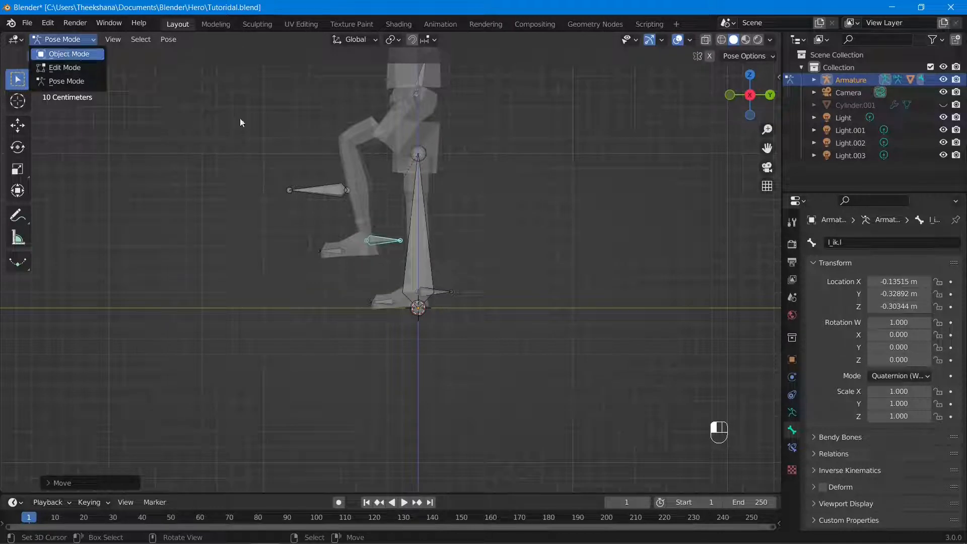
{"action": "left_click", "coordinate": [68, 50]}
{"action": "left_click", "coordinate": [405, 130]}
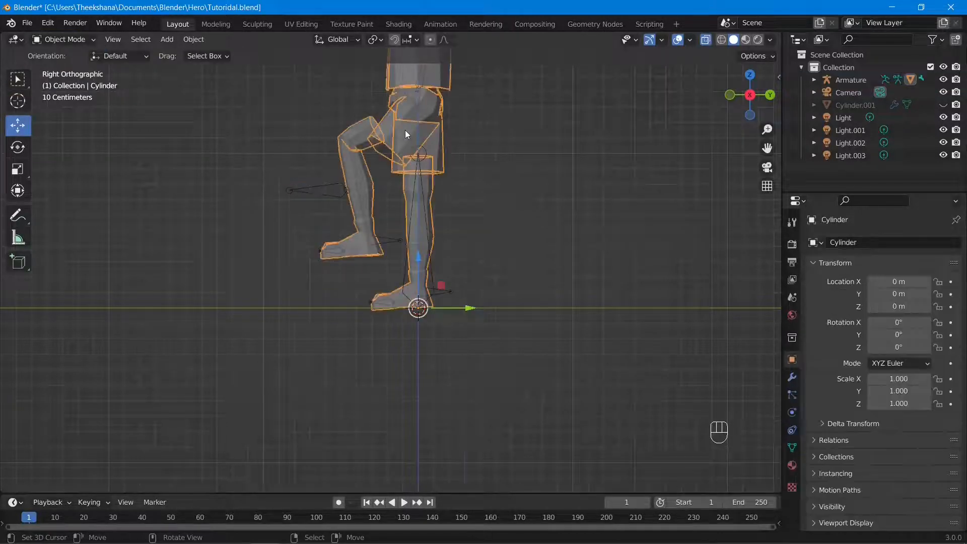
{"action": "left_click", "coordinate": [708, 40]}
{"action": "middle_click_drag", "start_coordinate": [265, 297], "coordinate": [296, 291]}
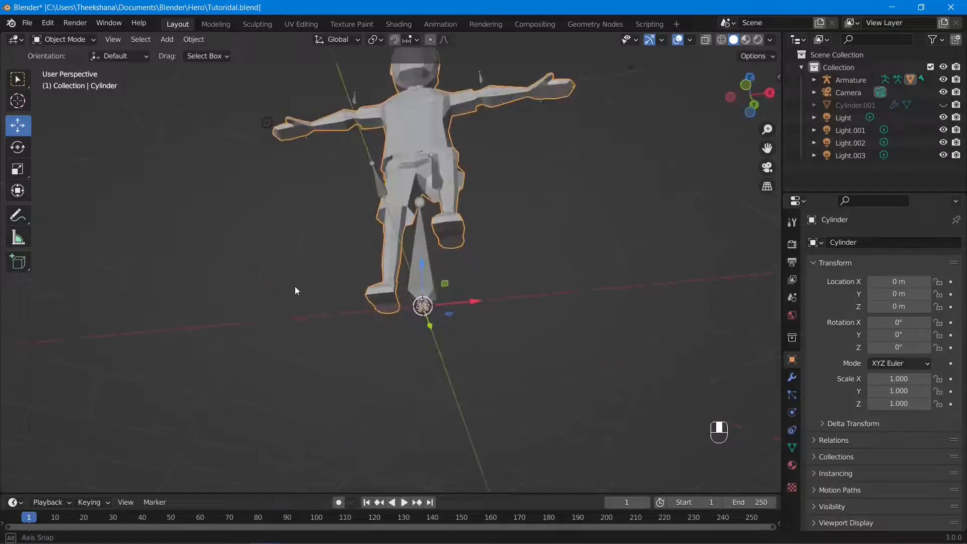
{"action": "middle_click_drag", "start_coordinate": [309, 333], "coordinate": [368, 286]}
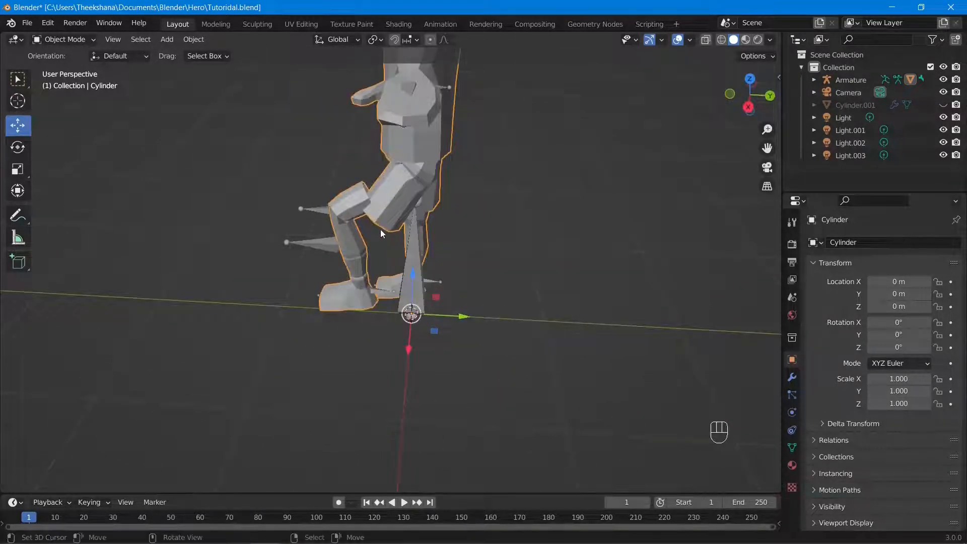
{"action": "middle_click_drag", "start_coordinate": [381, 233], "coordinate": [407, 230]}
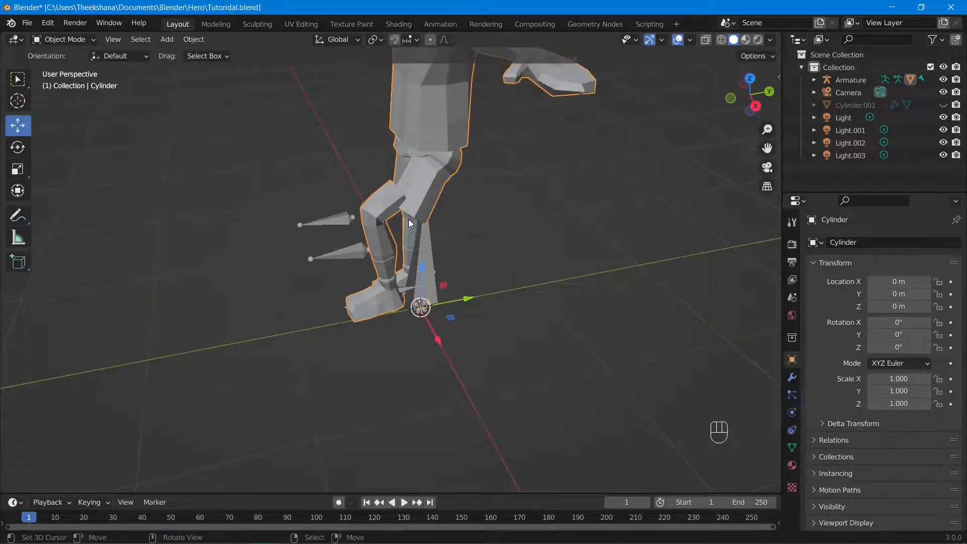
Undo the mesh selection, the mode change and the l_ik.l move
{"action": "key", "text": "ctrl+z"}
{"action": "key", "text": "ctrl+z"}
{"action": "key", "text": "ctrl+z"}
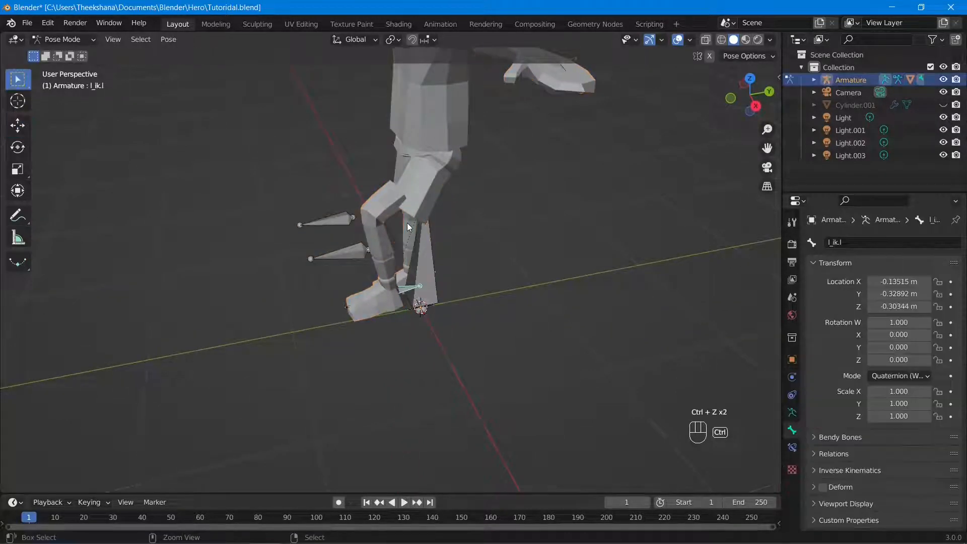
Switch to Object Mode, select the Cylinder body mesh, and clear its parent in front view
{"action": "left_click", "coordinate": [37, 43]}
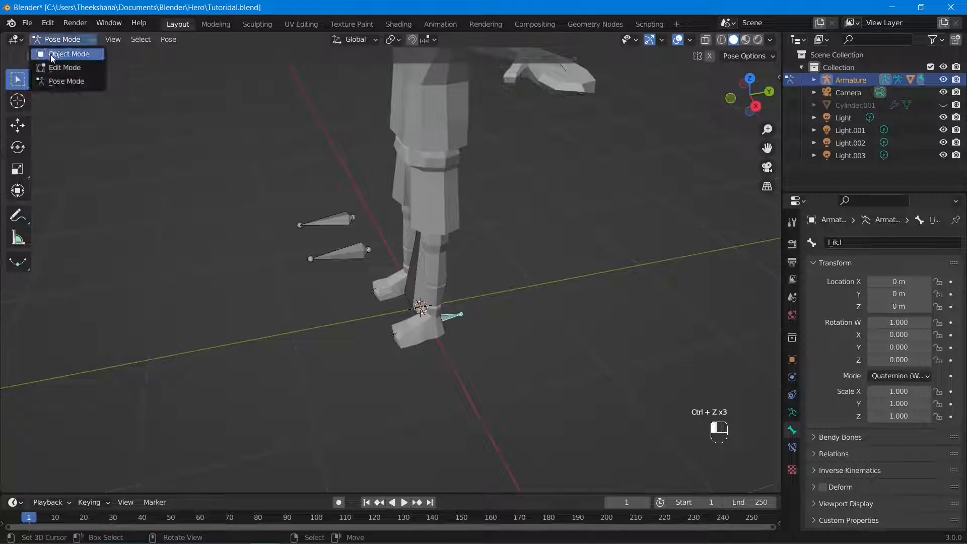
{"action": "left_click", "coordinate": [51, 54]}
{"action": "left_click", "coordinate": [423, 207]}
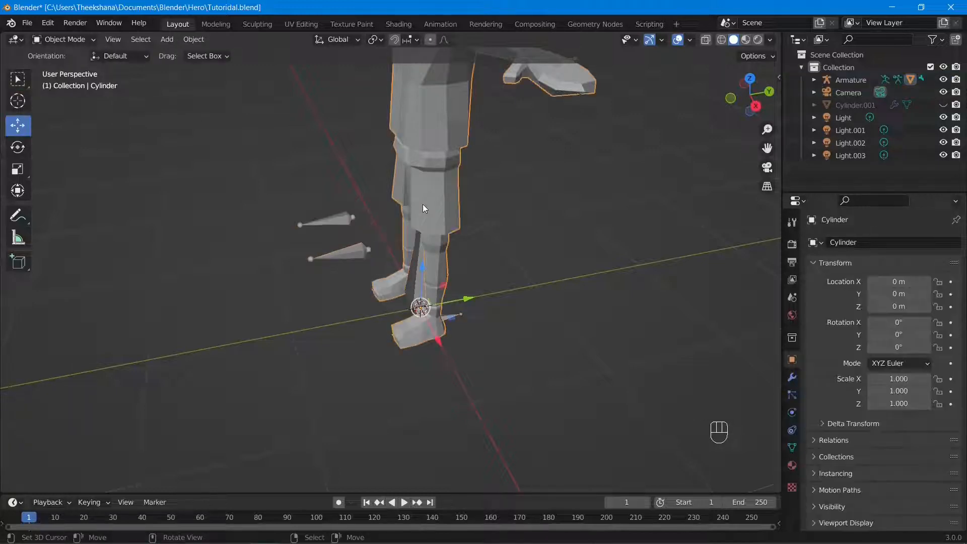
{"action": "key", "text": "KP_1"}
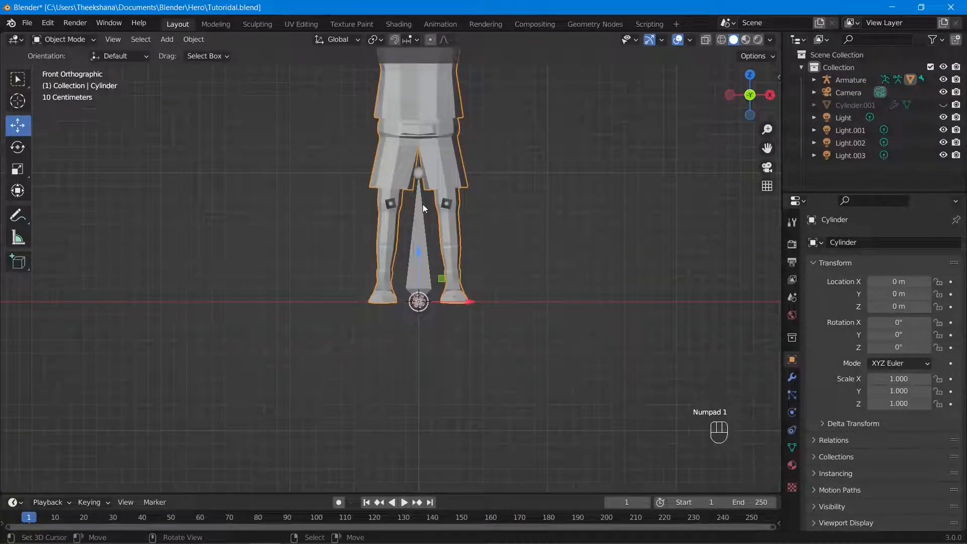
{"action": "key", "text": "alt+p"}
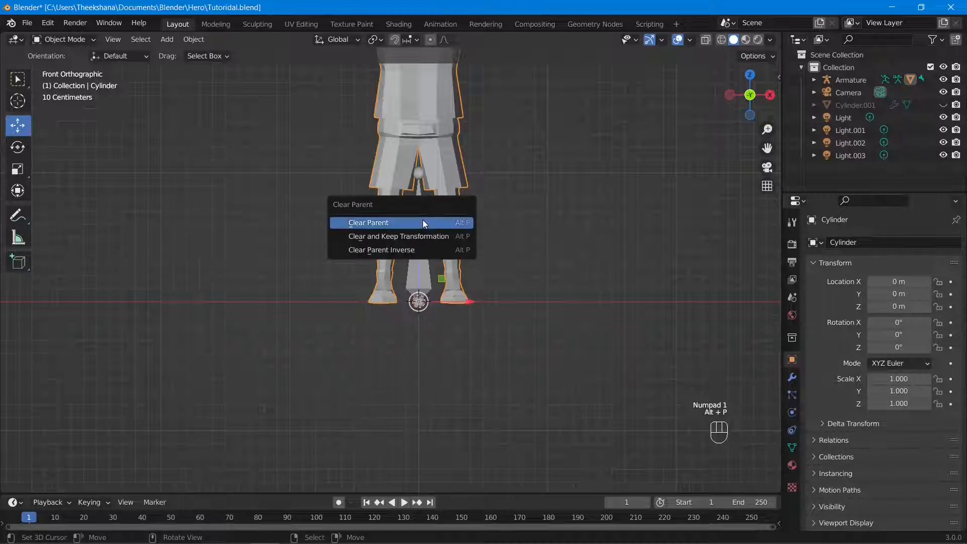
{"action": "left_click", "coordinate": [422, 219]}
{"action": "middle_click_drag", "start_coordinate": [422, 219], "coordinate": [425, 247], "text": "shift"}
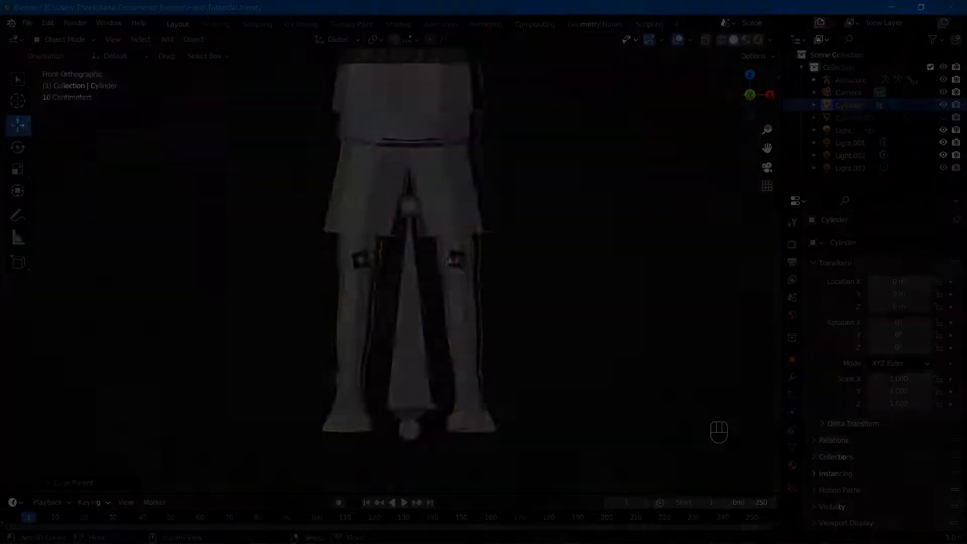
{"action": "scroll", "coordinate": [628, 313], "scroll_direction": "up", "scroll_amount": 4}
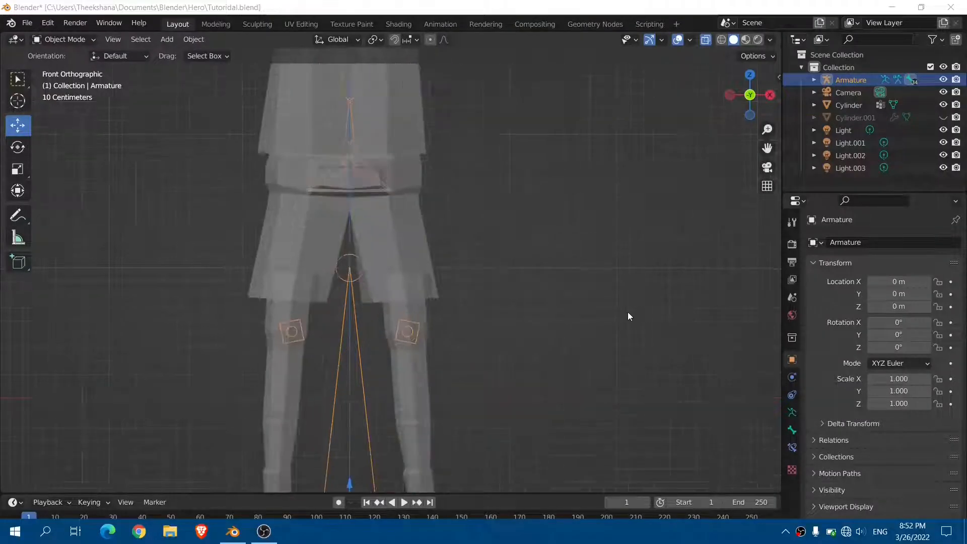
Select the Cylinder body mesh and switch it to Edit Mode
{"action": "scroll", "coordinate": [627, 313], "scroll_direction": "down", "scroll_amount": 3}
{"action": "scroll", "coordinate": [627, 313], "scroll_direction": "up", "scroll_amount": 3}
{"action": "scroll", "coordinate": [435, 362], "scroll_direction": "down", "scroll_amount": 3}
{"action": "scroll", "coordinate": [434, 362], "scroll_direction": "up", "scroll_amount": 2}
{"action": "scroll", "coordinate": [425, 365], "scroll_direction": "up", "scroll_amount": 1}
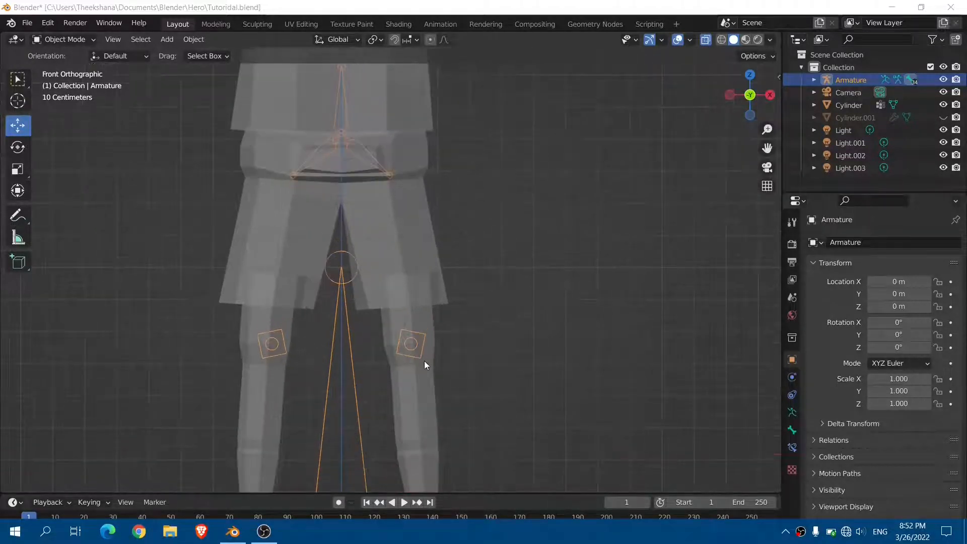
{"action": "left_click", "coordinate": [425, 365]}
{"action": "middle_click_drag", "start_coordinate": [519, 355], "coordinate": [492, 274]}
{"action": "left_click", "coordinate": [50, 39]}
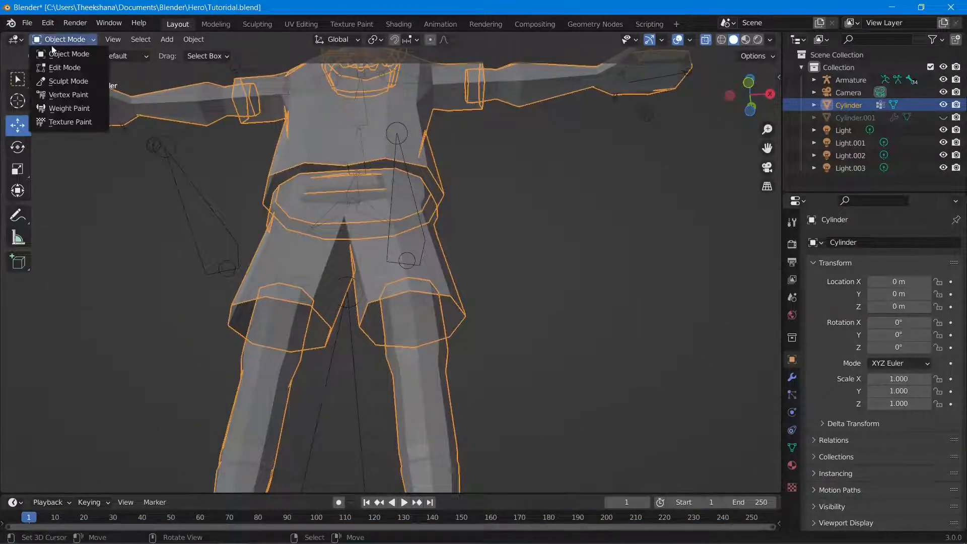
{"action": "left_click", "coordinate": [58, 69]}
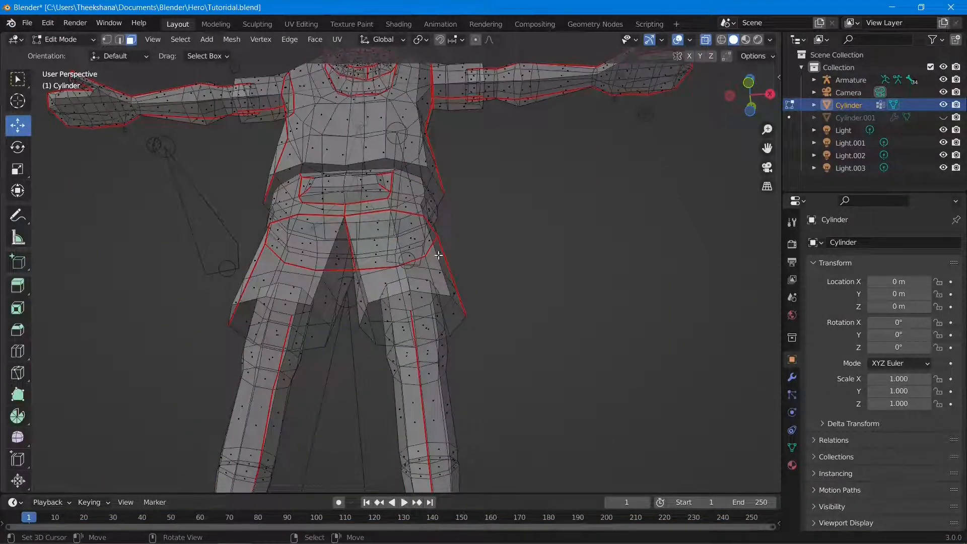
Select the character's entire left leg geometry, enable X mirroring, and rotate the leg about -3.67° in front view
{"action": "key", "text": "KP_1"}
{"action": "scroll", "coordinate": [695, 464], "scroll_direction": "down", "scroll_amount": 3}
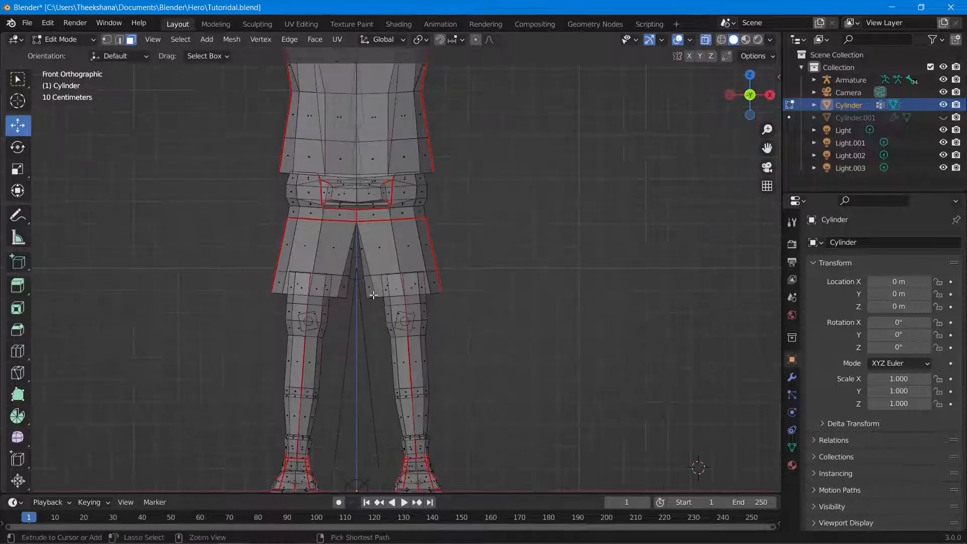
{"action": "scroll", "coordinate": [390, 246], "scroll_direction": "up", "scroll_amount": 3}
{"action": "scroll", "coordinate": [390, 246], "scroll_direction": "down", "scroll_amount": 3}
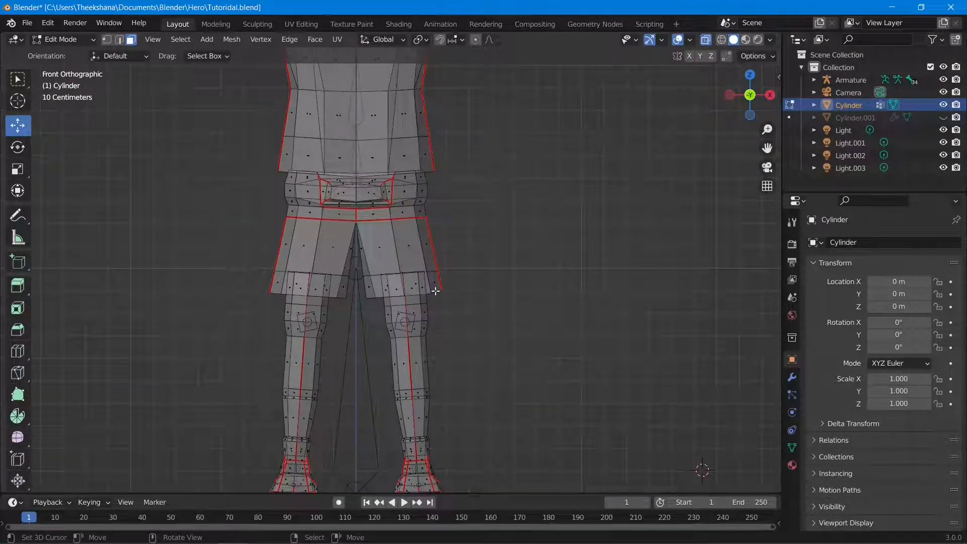
{"action": "scroll", "coordinate": [443, 235], "scroll_direction": "up", "scroll_amount": 1}
{"action": "scroll", "coordinate": [443, 235], "scroll_direction": "up", "scroll_amount": 2}
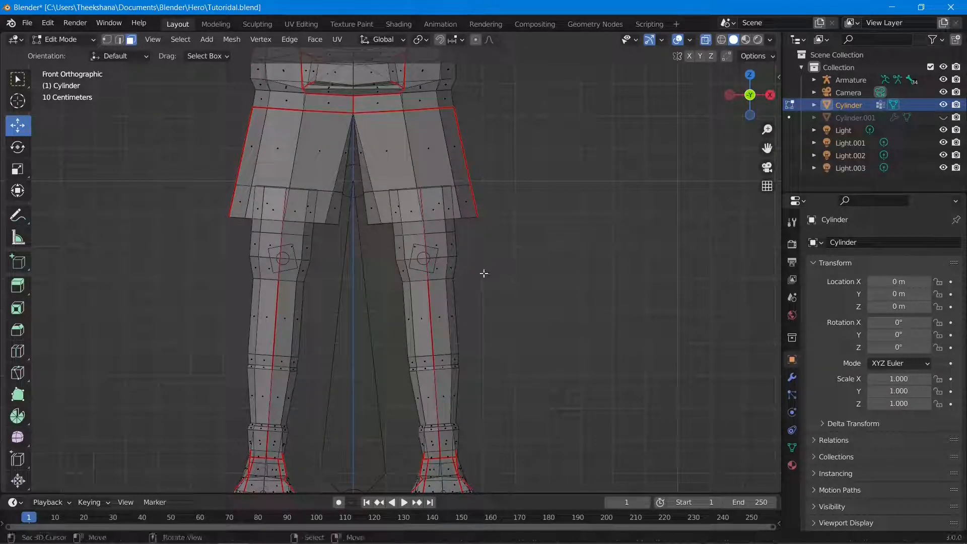
{"action": "key", "text": "l"}
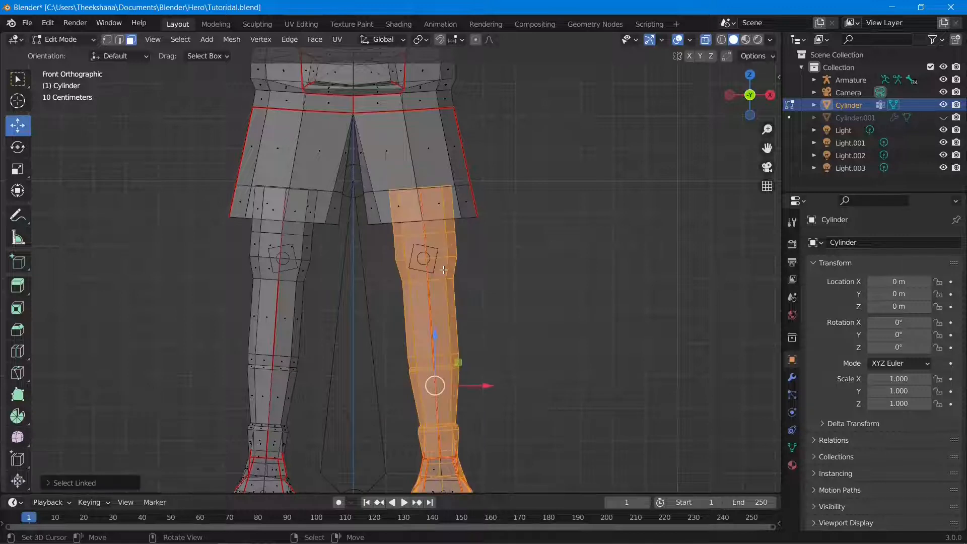
{"action": "scroll", "coordinate": [446, 262], "scroll_direction": "down", "scroll_amount": 2}
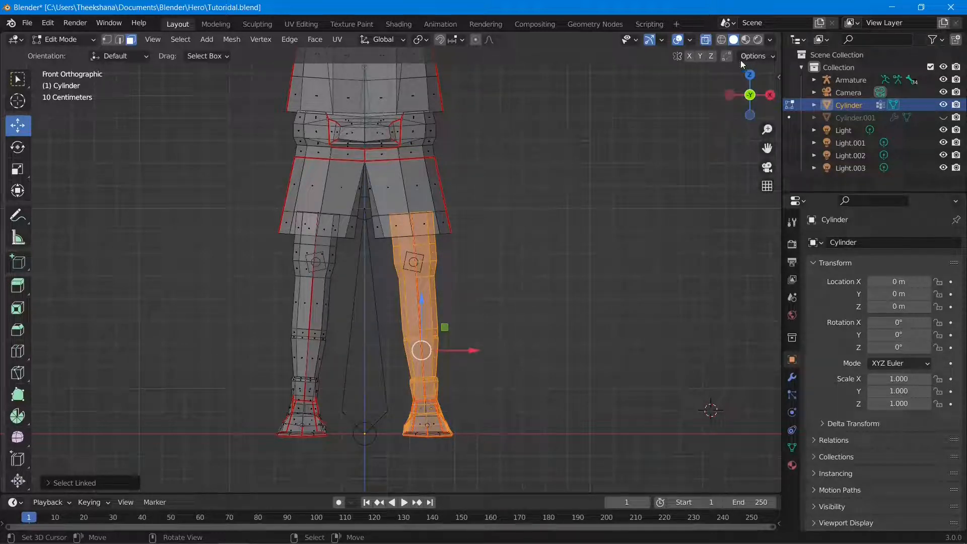
{"action": "left_click", "coordinate": [689, 56]}
{"action": "key", "text": "r"}
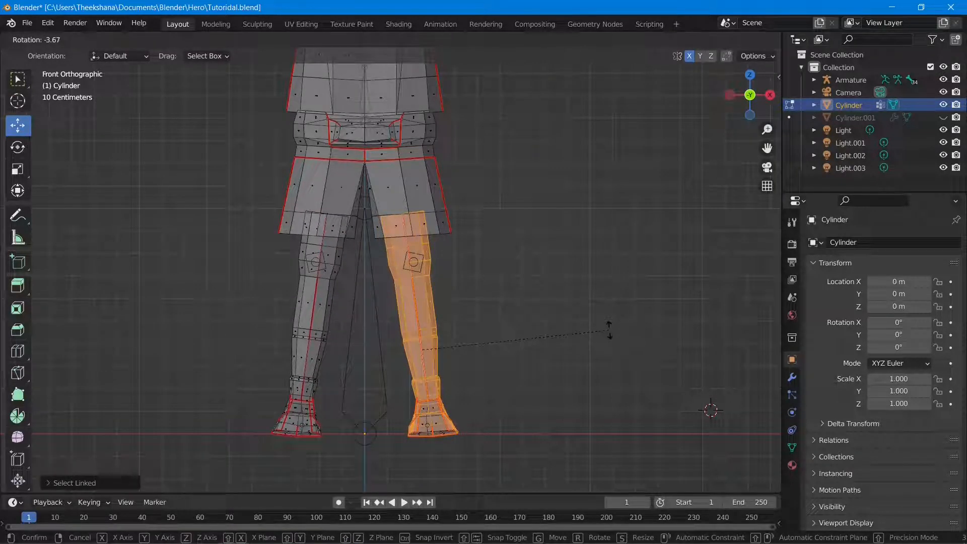
{"action": "left_click", "coordinate": [609, 330]}
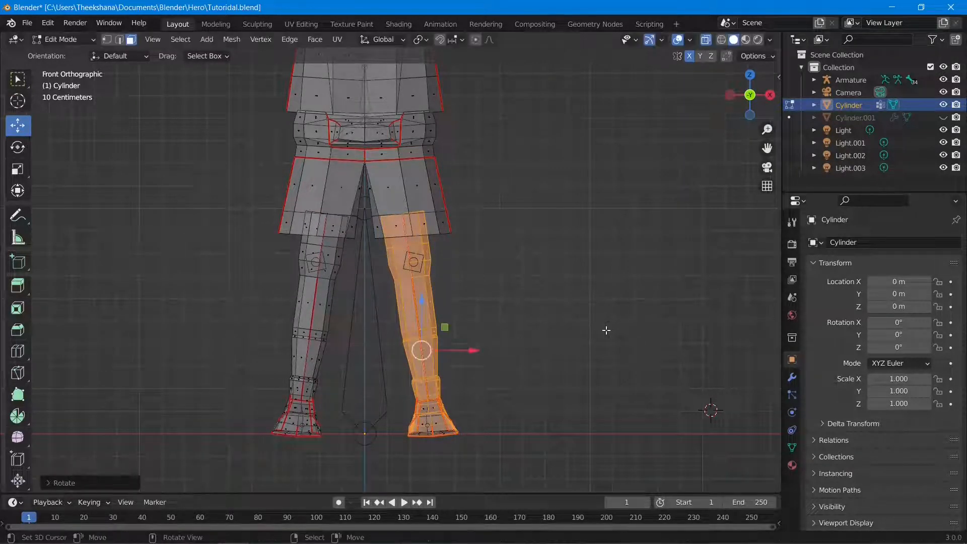
Move the selected left leg geometry outward along the X axis by about 0.04 m, with the mirrored leg following
{"action": "key", "text": "g"}
{"action": "key", "text": "x"}
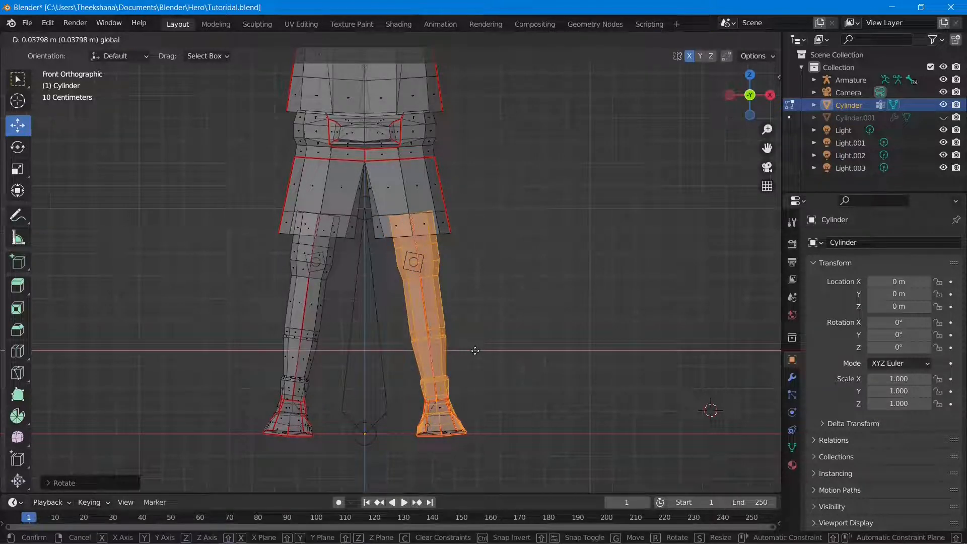
{"action": "left_click", "coordinate": [474, 351]}
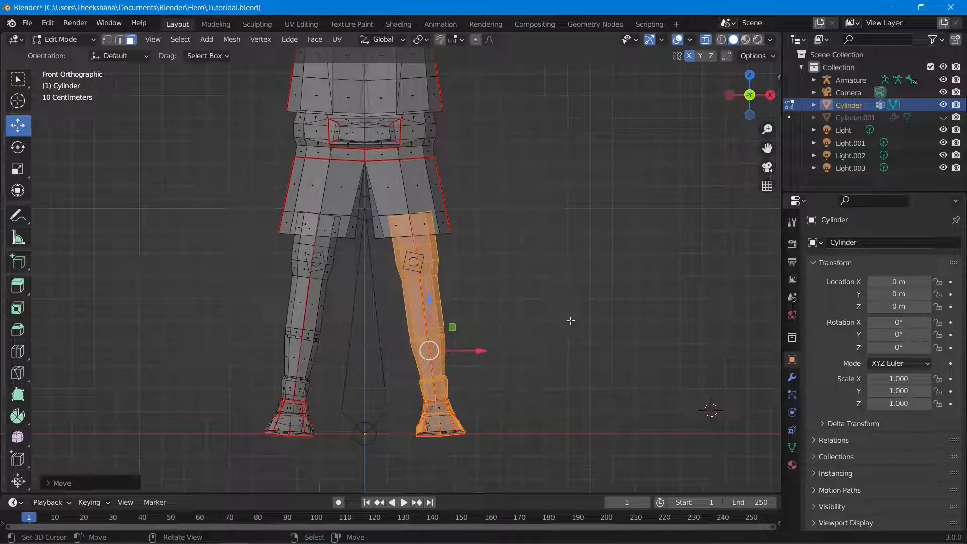
{"action": "middle_click_drag", "start_coordinate": [570, 320], "coordinate": [554, 335]}
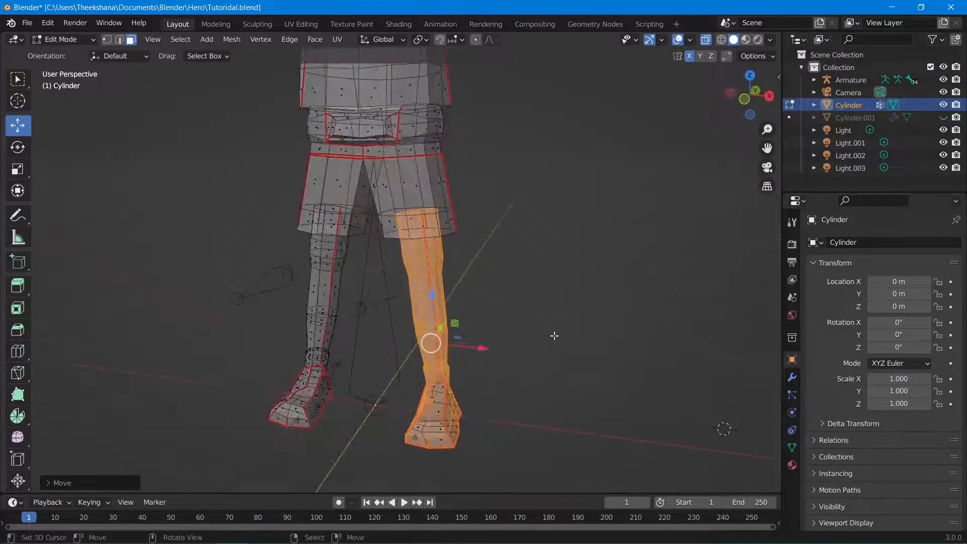
{"action": "key", "text": "KP_1"}
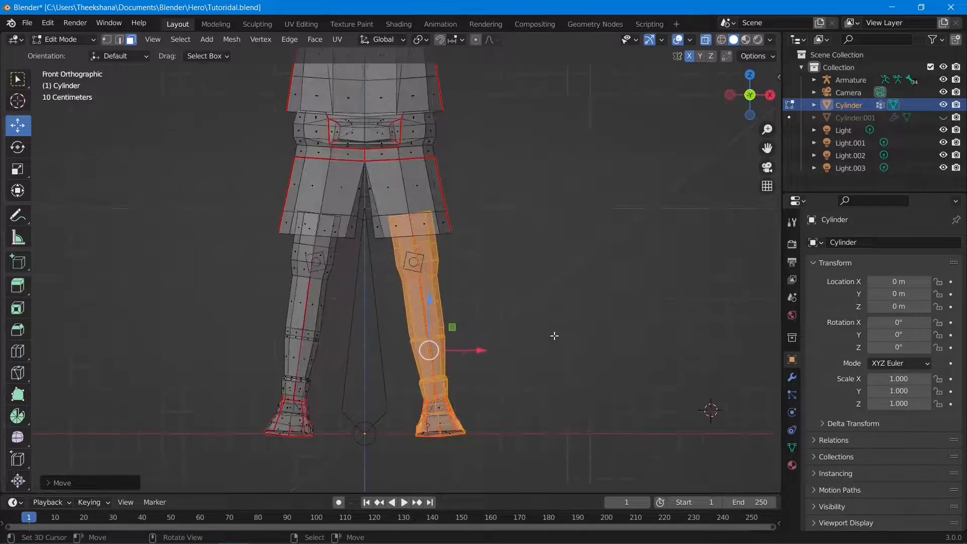
Leave the mesh's Edit Mode, select the Armature, and enter its Edit Mode with X-axis mirroring enabled
{"action": "left_click", "coordinate": [56, 43]}
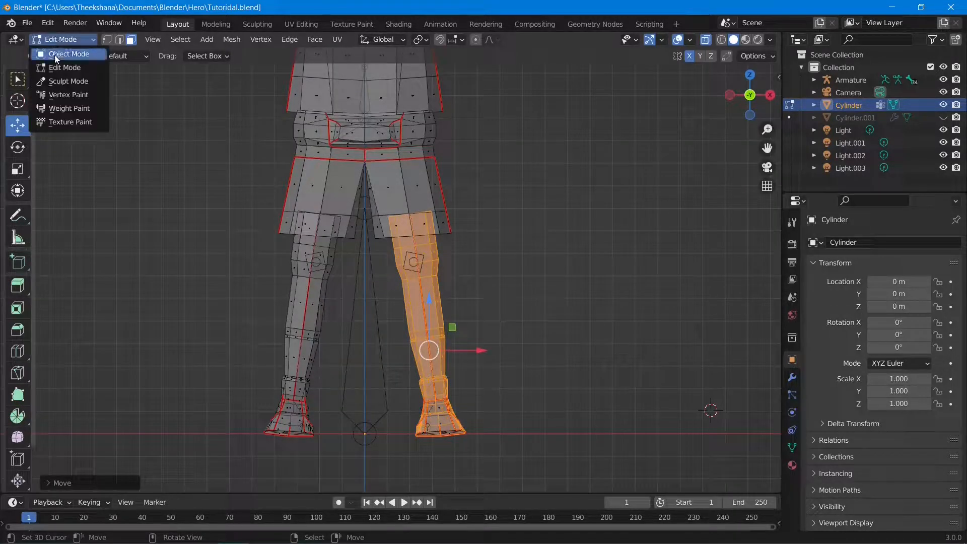
{"action": "left_click", "coordinate": [54, 56]}
{"action": "left_click", "coordinate": [387, 385]}
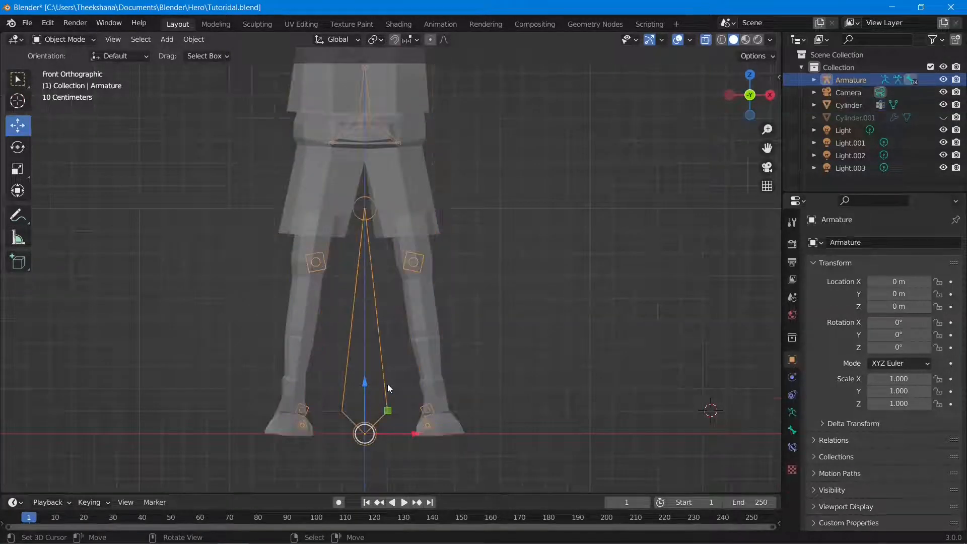
{"action": "left_click", "coordinate": [62, 40]}
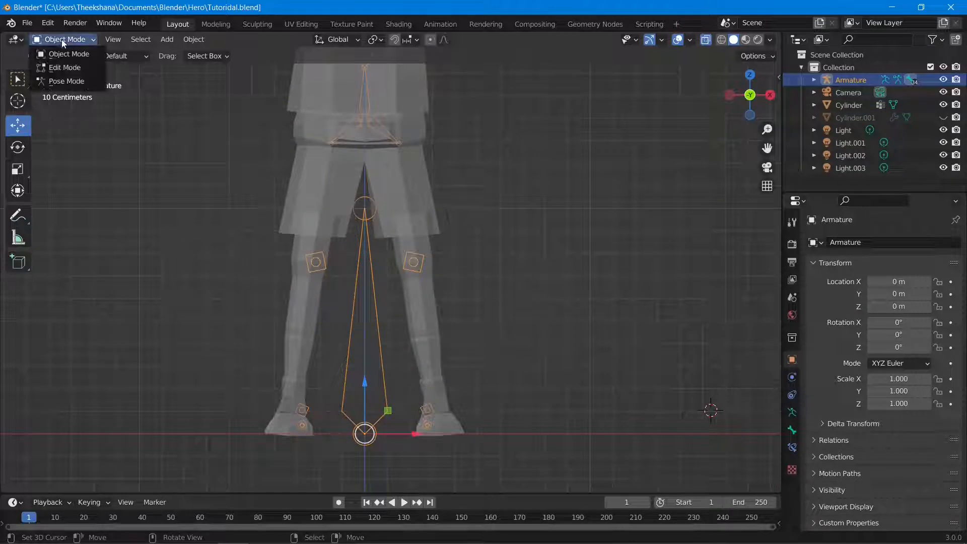
{"action": "left_click", "coordinate": [62, 67]}
{"action": "scroll", "coordinate": [479, 319], "scroll_direction": "up", "scroll_amount": 1}
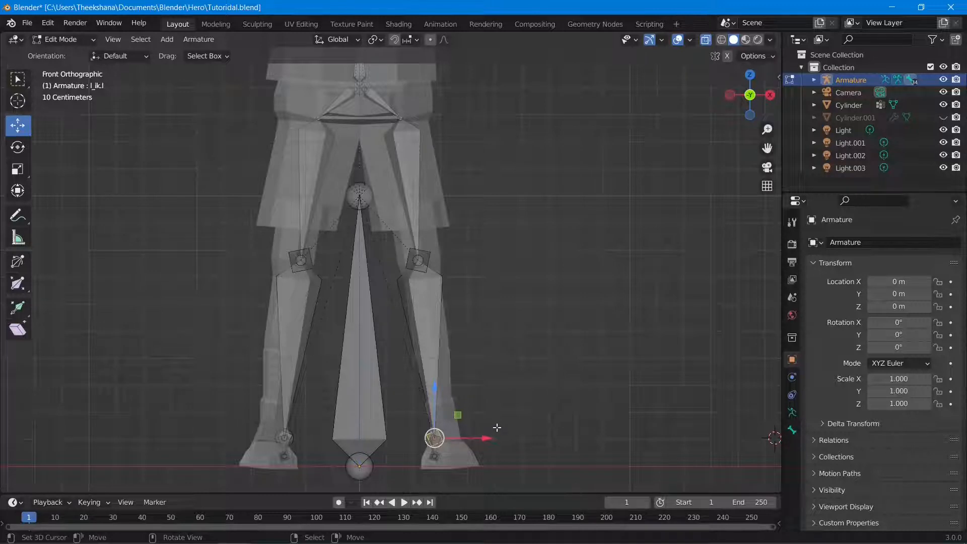
{"action": "middle_click_drag", "start_coordinate": [497, 428], "coordinate": [491, 357], "text": "shift"}
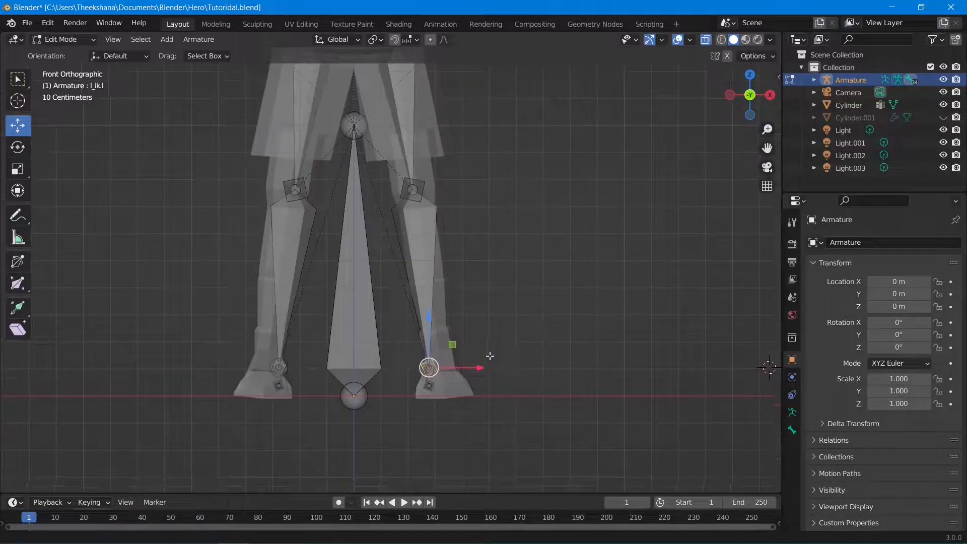
{"action": "left_click", "coordinate": [727, 56]}
Select the left foot's toe bone, foot bone and l_ik.l bone together
{"action": "middle_click_drag", "start_coordinate": [557, 323], "coordinate": [533, 376]}
{"action": "scroll", "coordinate": [527, 387], "scroll_direction": "up", "scroll_amount": 1}
{"action": "right_click", "coordinate": [450, 392]}
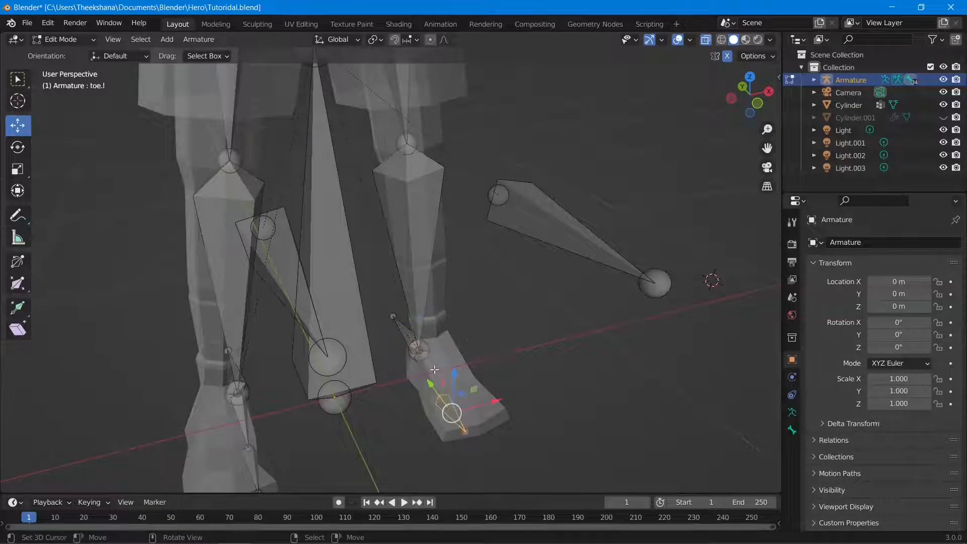
{"action": "right_click", "coordinate": [418, 352]}
{"action": "right_click", "coordinate": [402, 333]}
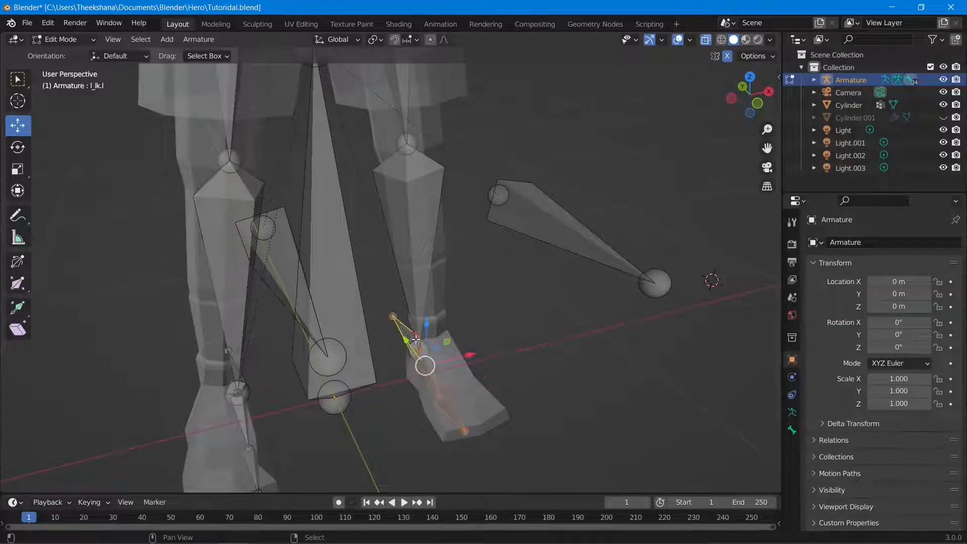
Try to move the selected left foot bones outward along X without the lower leg's ankle joint
{"action": "left_click_drag", "start_coordinate": [480, 353], "coordinate": [495, 349]}
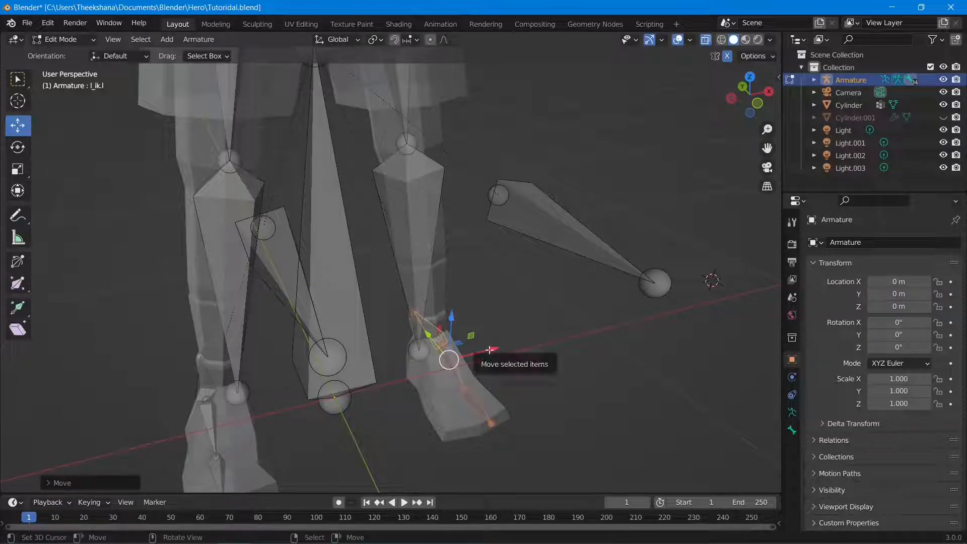
{"action": "key", "text": "KP_1"}
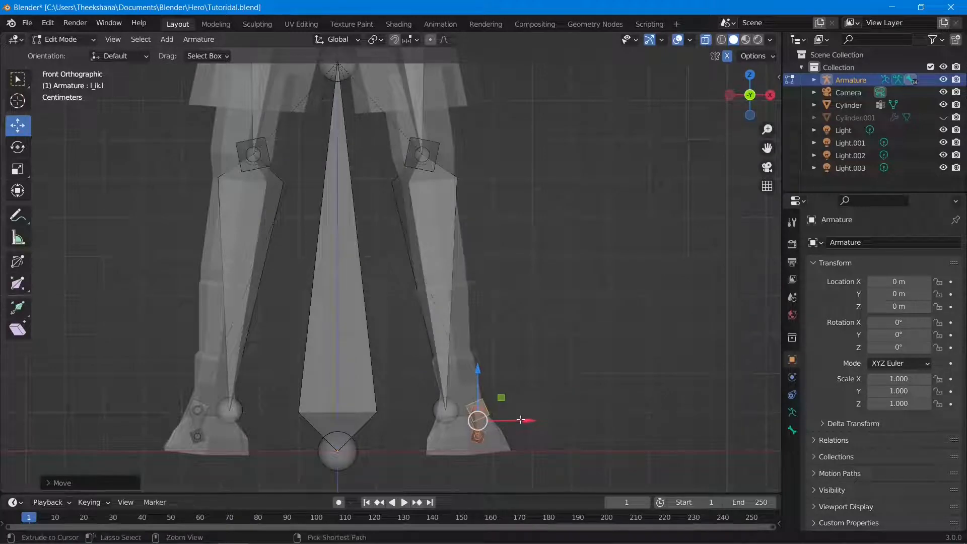
Add the l_leg.l bone's ankle joint to the selection and move the foot bones outward along X to the mesh foot's centre
{"action": "middle_click_drag", "start_coordinate": [512, 420], "coordinate": [498, 457]}
{"action": "right_click", "coordinate": [500, 448], "text": "shift"}
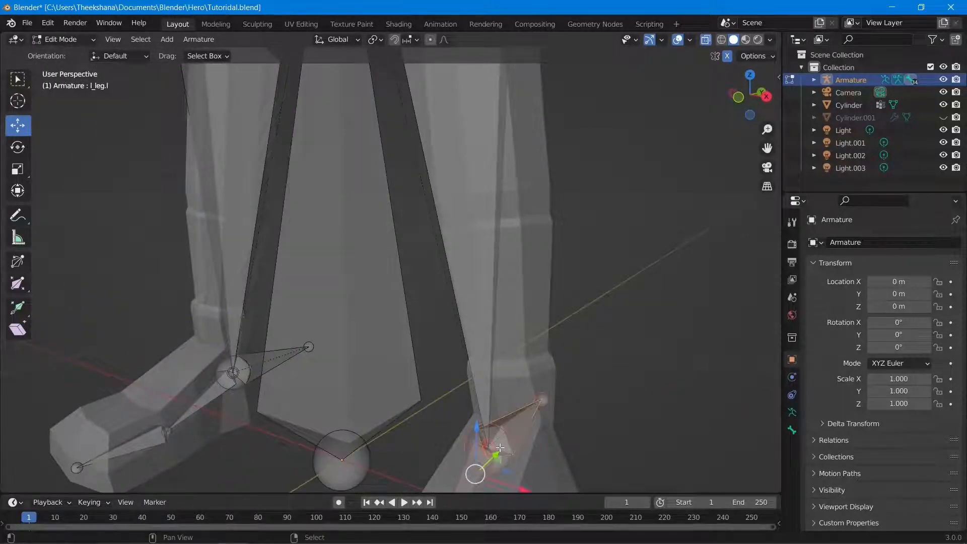
{"action": "scroll", "coordinate": [500, 454], "scroll_direction": "down", "scroll_amount": 2}
{"action": "key", "text": "KP_1"}
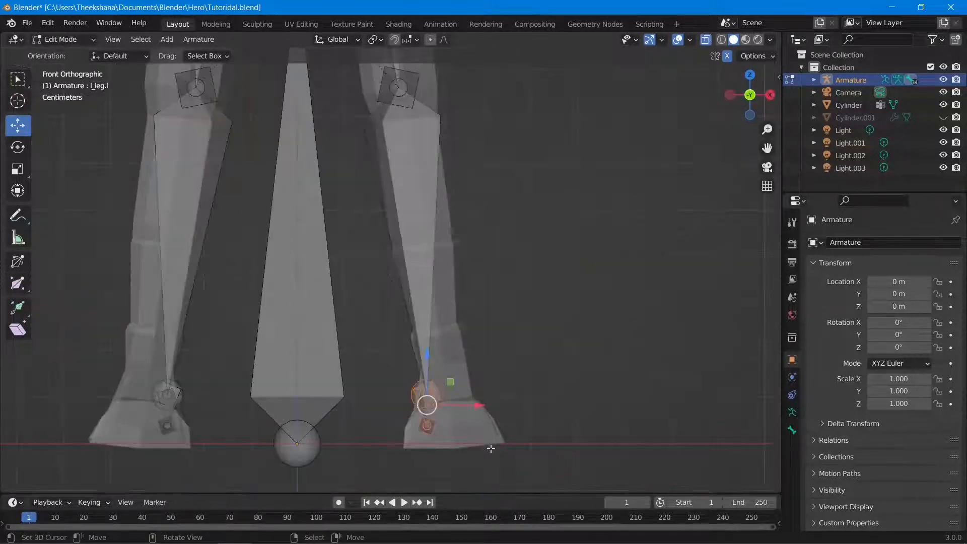
{"action": "scroll", "coordinate": [435, 364], "scroll_direction": "down", "scroll_amount": 1}
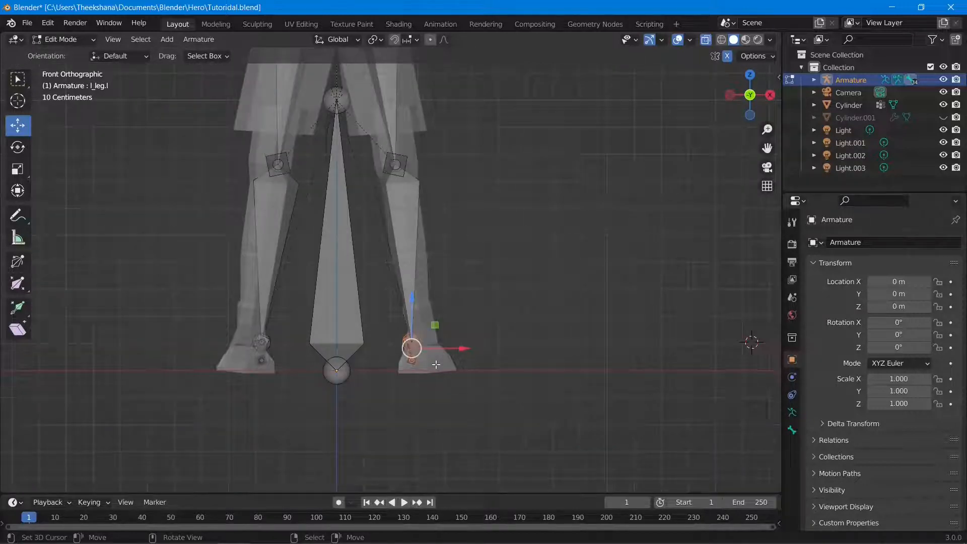
{"action": "scroll", "coordinate": [437, 365], "scroll_direction": "up", "scroll_amount": 2}
{"action": "left_click_drag", "start_coordinate": [469, 383], "coordinate": [486, 385]}
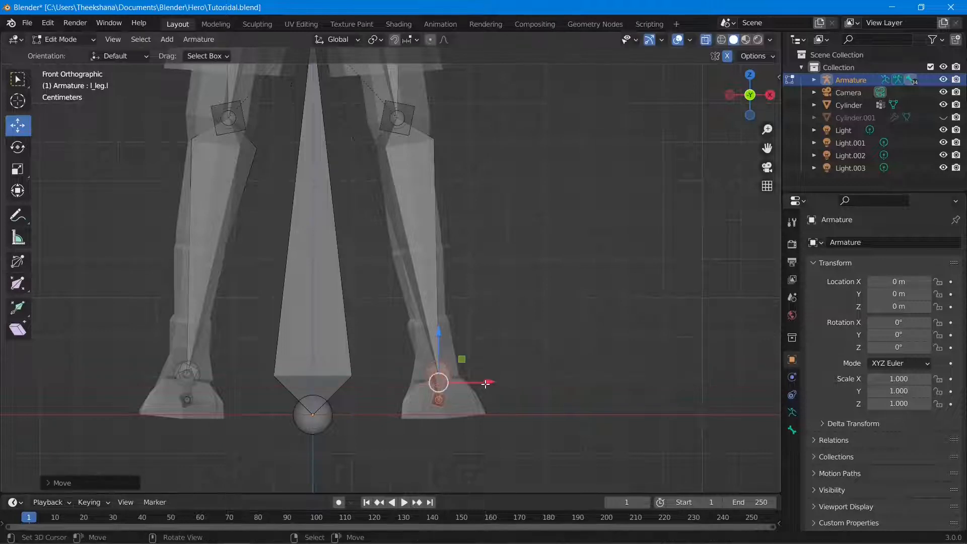
{"action": "scroll", "coordinate": [425, 212], "scroll_direction": "down", "scroll_amount": 2}
{"action": "middle_click_drag", "start_coordinate": [464, 239], "coordinate": [501, 267]}
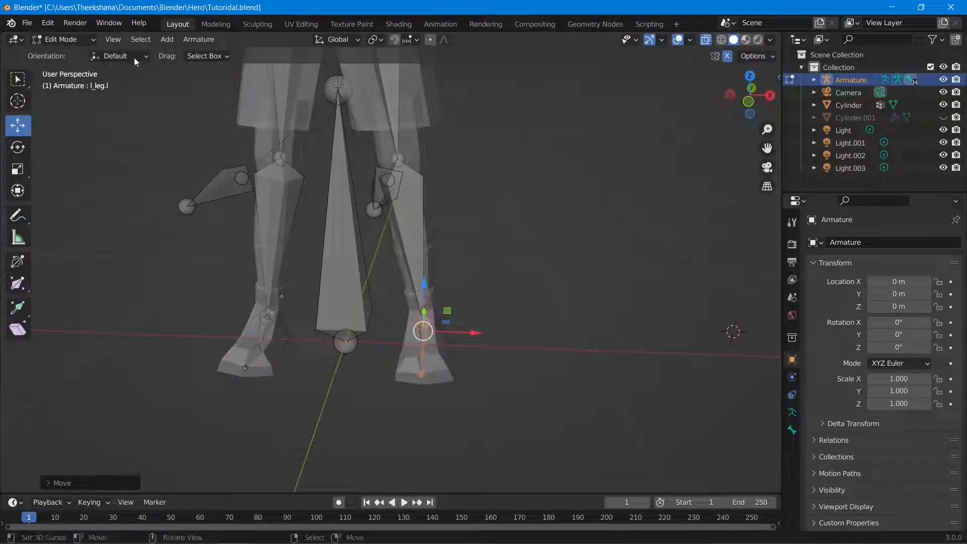
Return the Armature to Object Mode and save the file
{"action": "left_click", "coordinate": [60, 39]}
{"action": "left_click", "coordinate": [71, 53]}
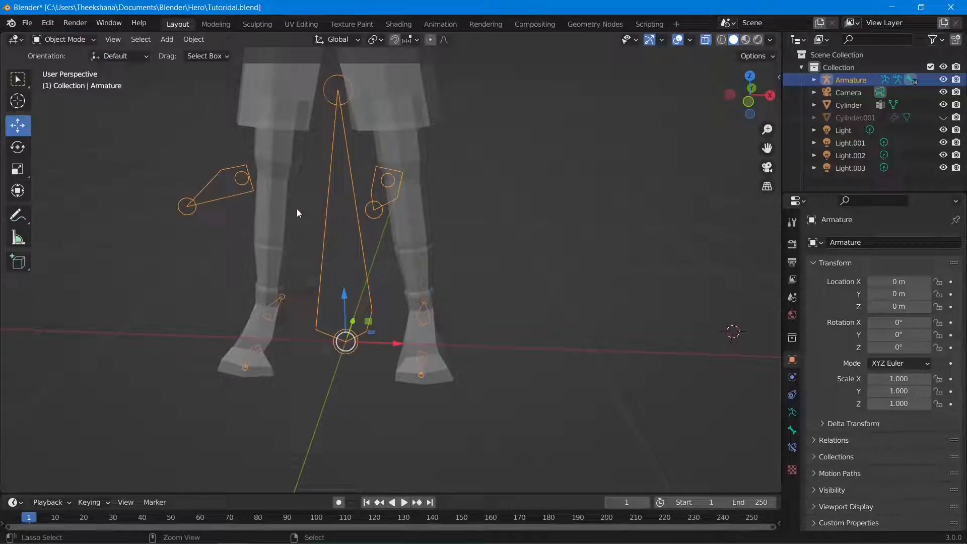
{"action": "key", "text": "ctrl+s"}
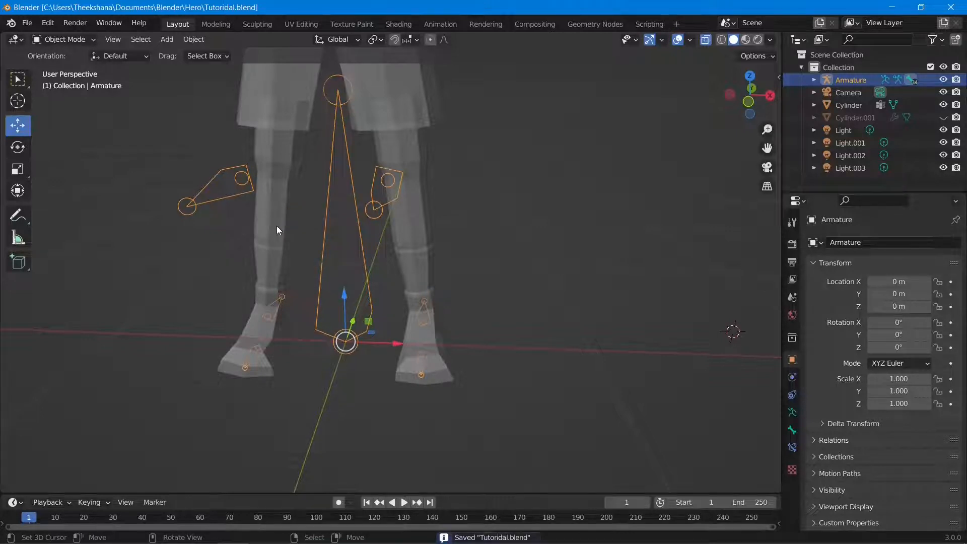
Switch the Armature to Pose Mode in front view and reveal all of its hidden bones
{"action": "key", "text": "KP_1"}
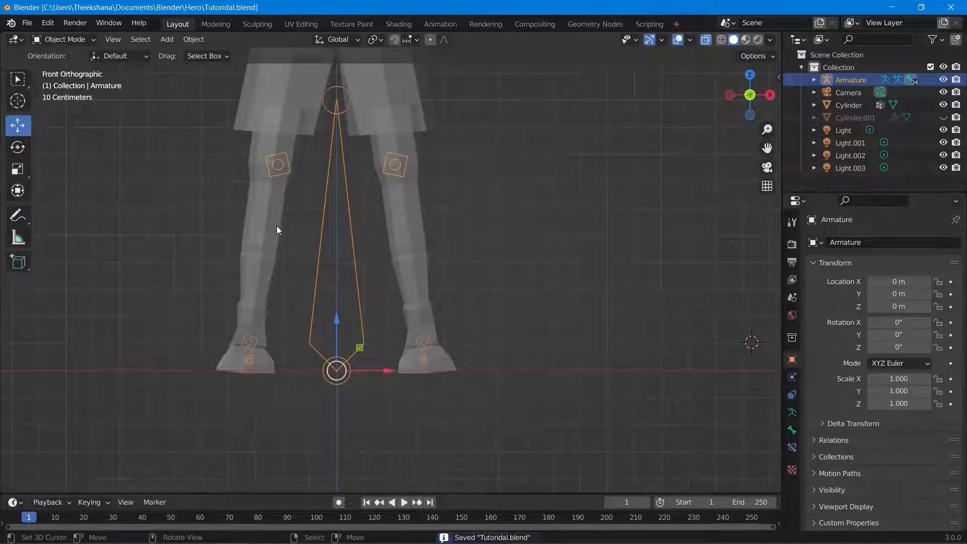
{"action": "left_click", "coordinate": [62, 41]}
{"action": "left_click", "coordinate": [61, 64]}
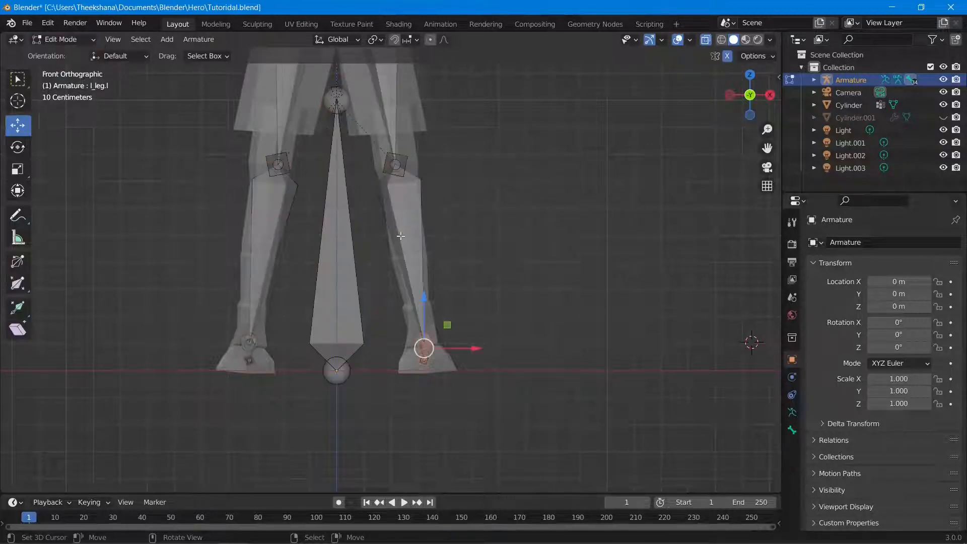
{"action": "left_click", "coordinate": [79, 41]}
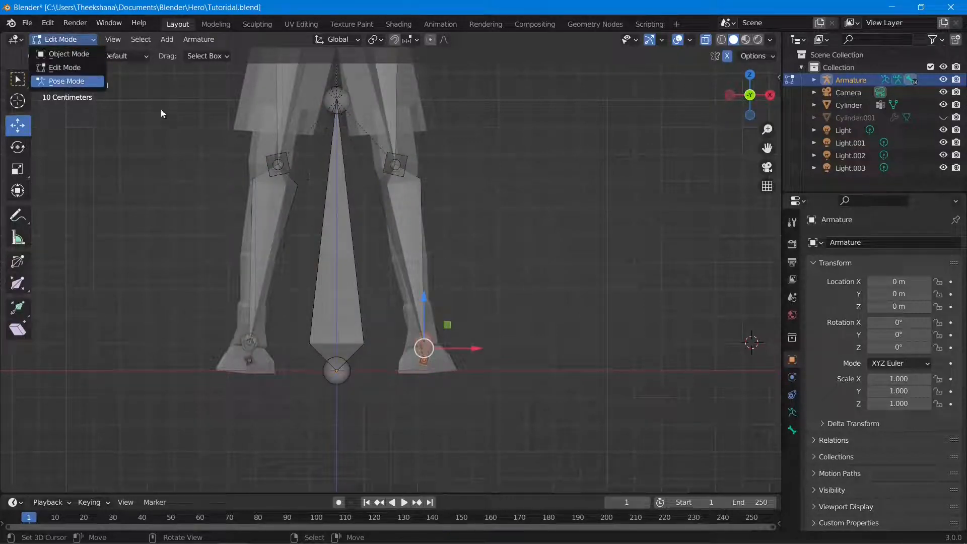
{"action": "key", "text": "Return"}
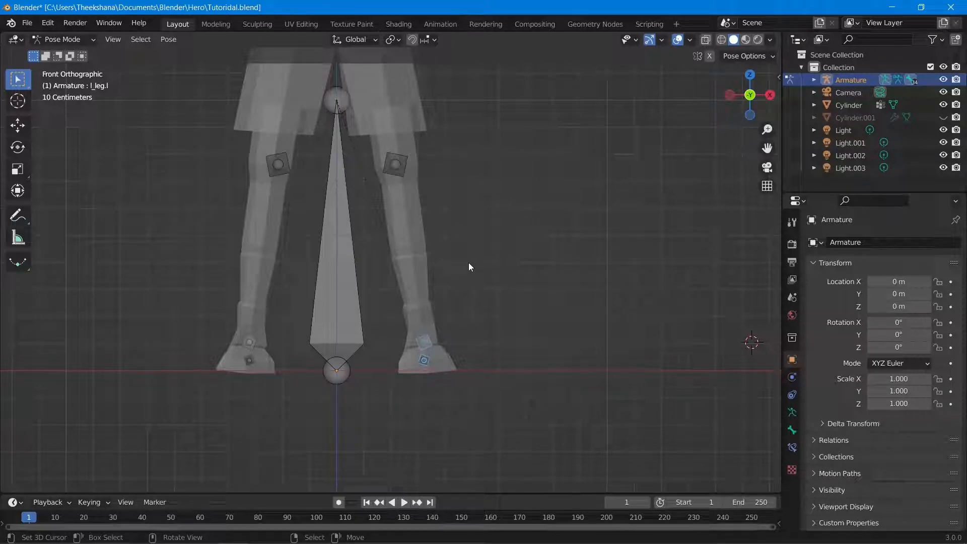
{"action": "key", "text": "alt+h"}
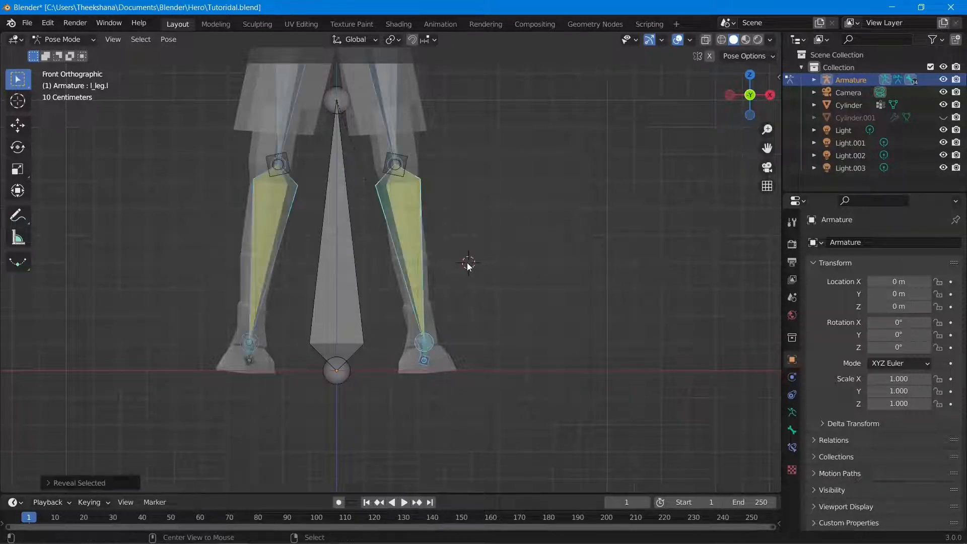
In Object Mode, select the Cylinder body mesh plus the Armature and parent the mesh to it With Automatic Weights
{"action": "left_click", "coordinate": [60, 39]}
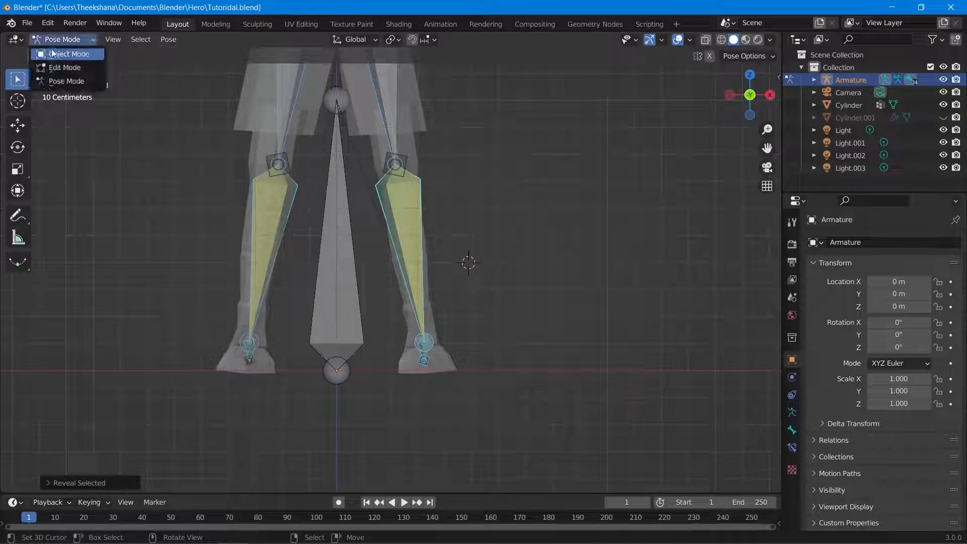
{"action": "left_click", "coordinate": [68, 54]}
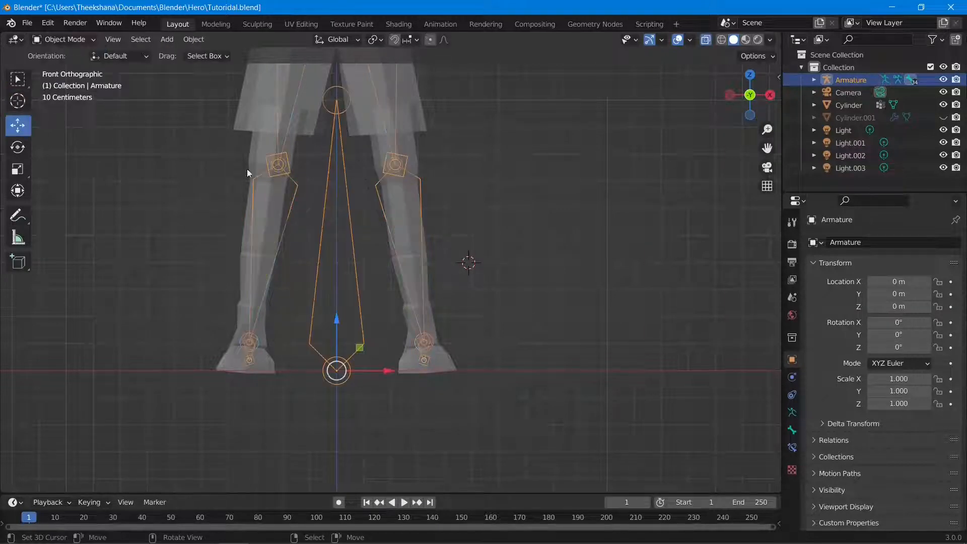
{"action": "scroll", "coordinate": [388, 223], "scroll_direction": "down", "scroll_amount": 1}
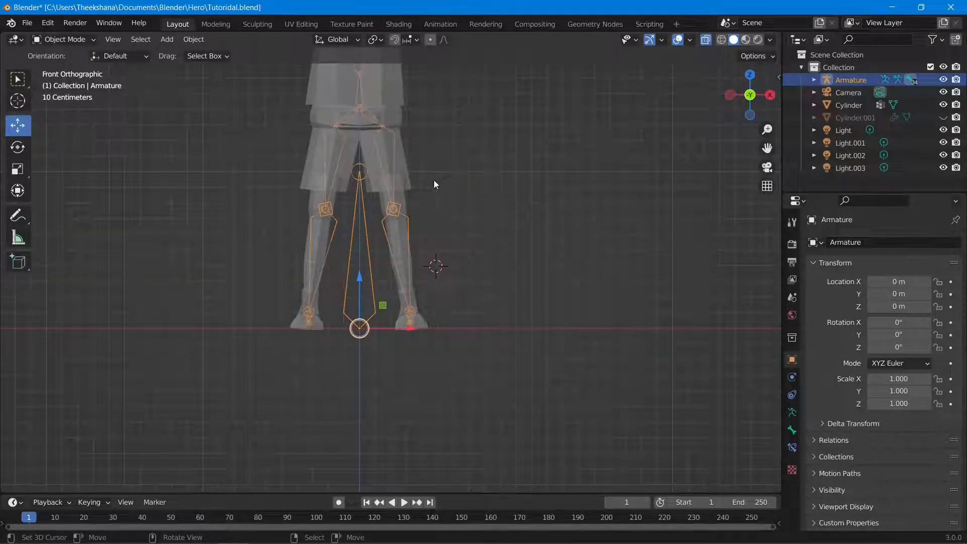
{"action": "middle_click_drag", "start_coordinate": [414, 173], "coordinate": [436, 295], "text": "shift"}
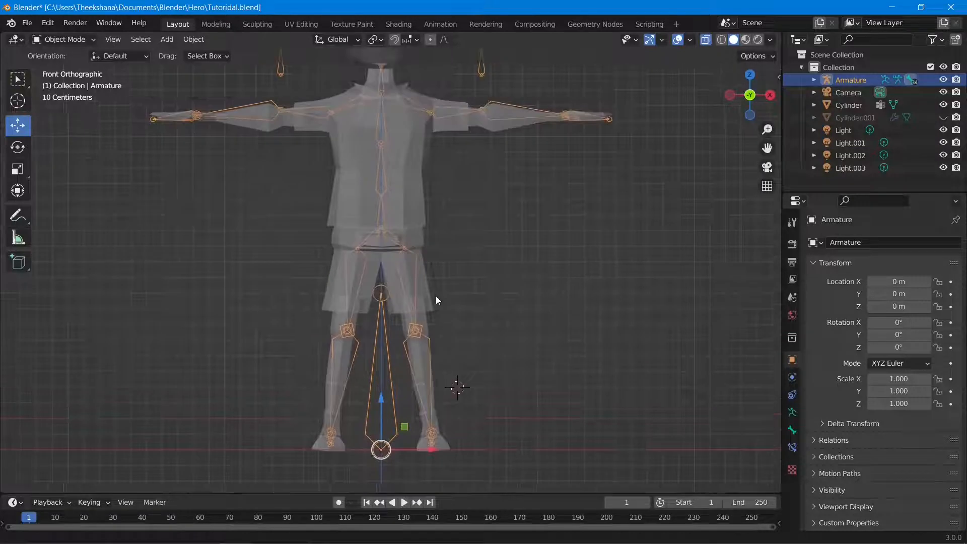
{"action": "left_click", "coordinate": [417, 197]}
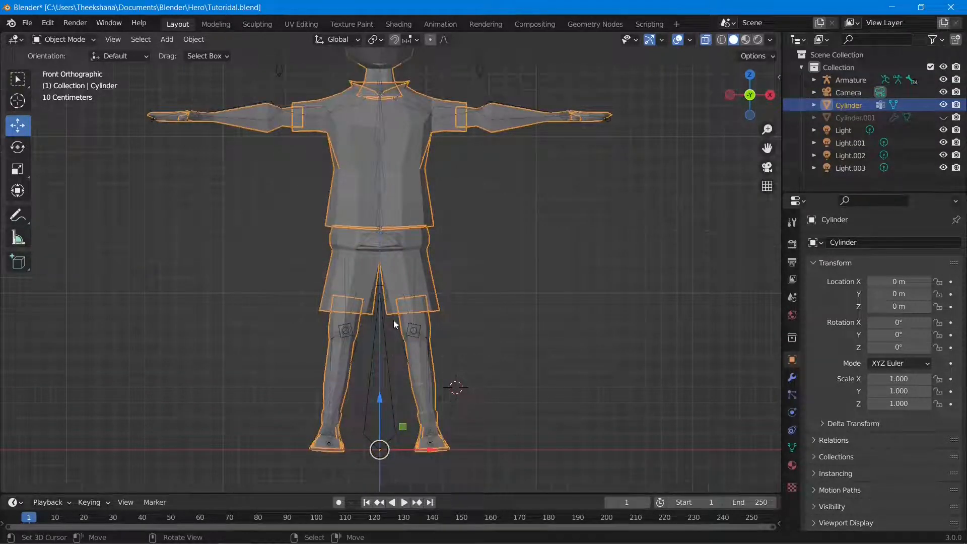
{"action": "left_click", "coordinate": [414, 331], "text": "shift"}
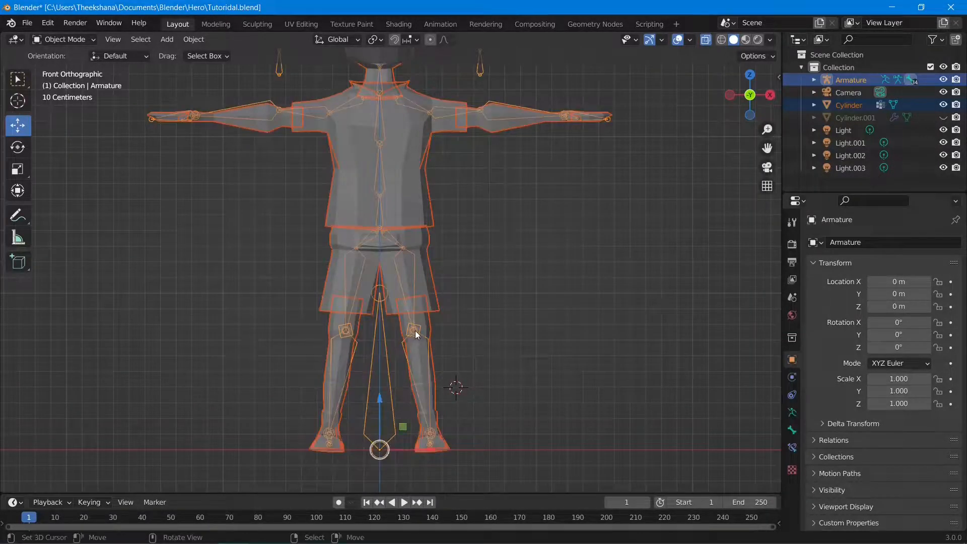
{"action": "key", "text": "ctrl+p"}
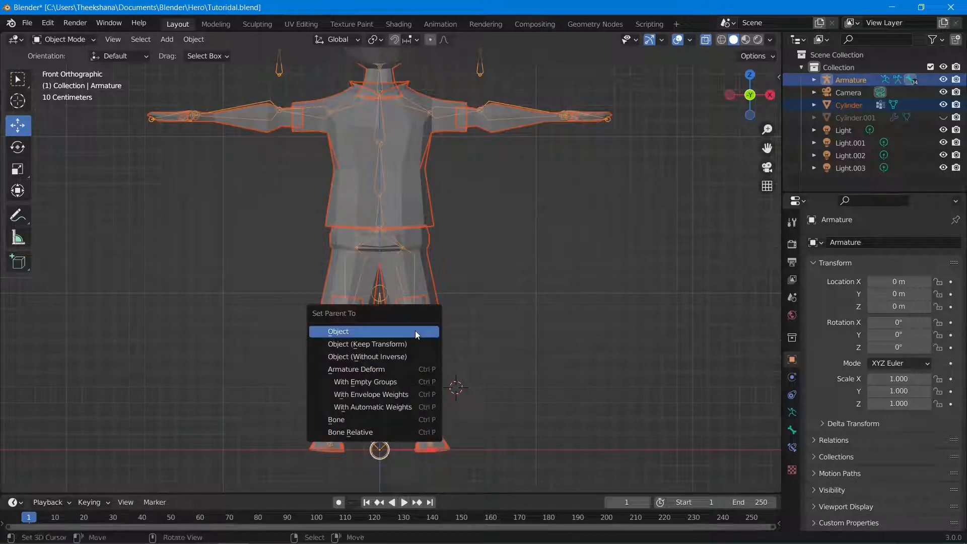
{"action": "left_click", "coordinate": [417, 406]}
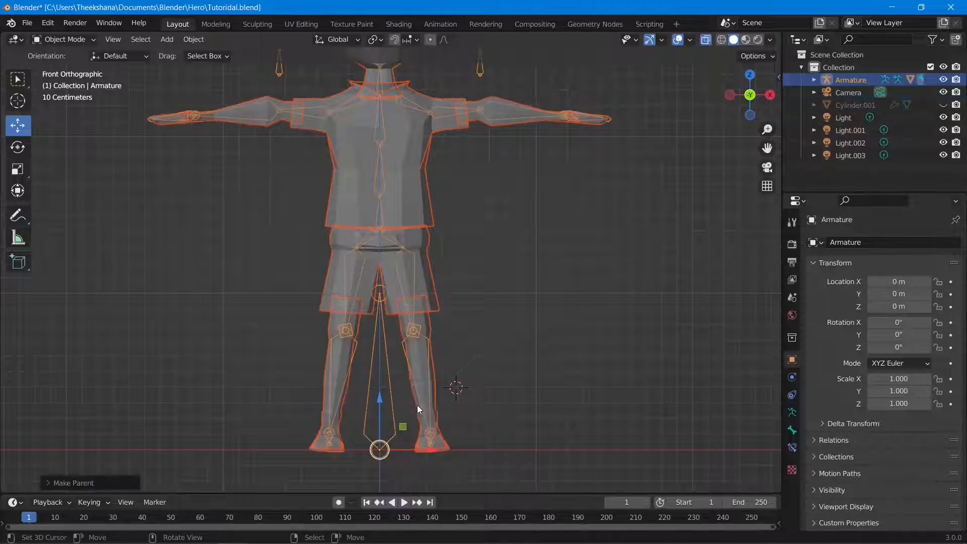
Select only the Armature and switch it to Pose Mode
{"action": "left_click", "coordinate": [364, 384]}
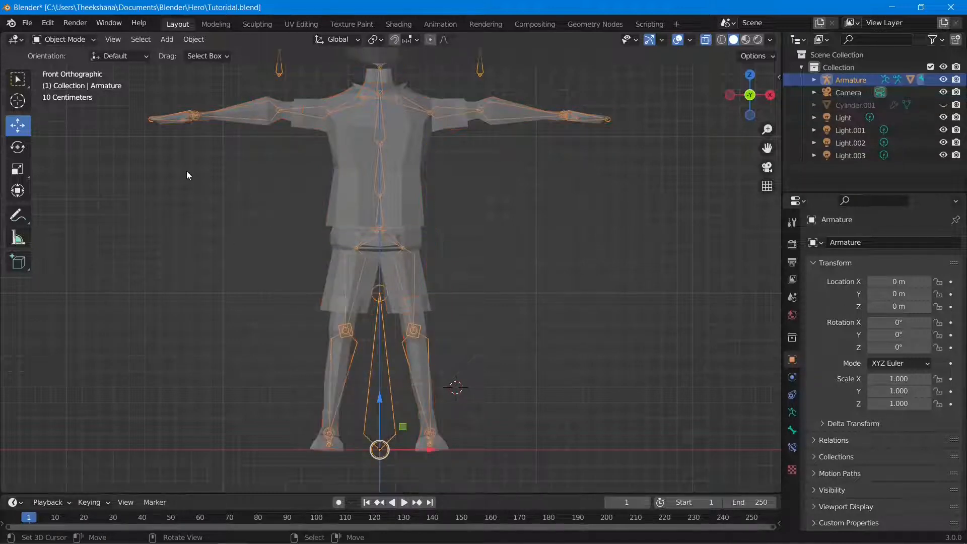
{"action": "left_click", "coordinate": [61, 40]}
{"action": "left_click", "coordinate": [58, 82]}
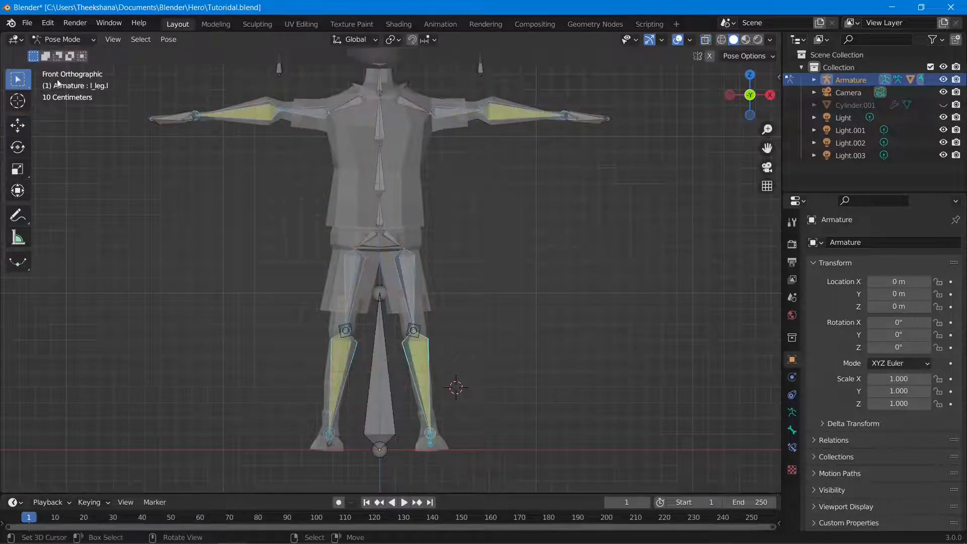
Try moving the right foot IK bone backward and up in side view to test the leg's bend
{"action": "key", "text": "KP_3"}
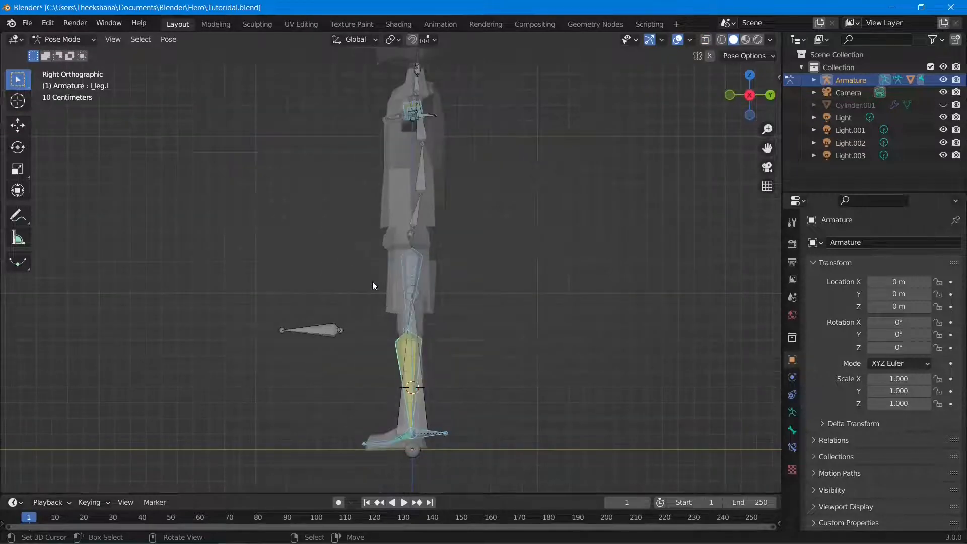
{"action": "left_click", "coordinate": [426, 434]}
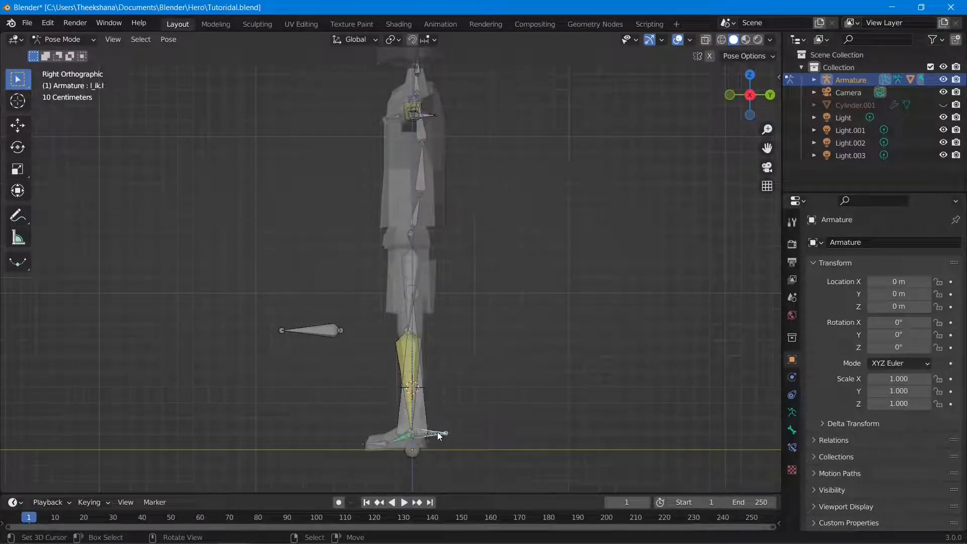
{"action": "mouse_move", "coordinate": [437, 431]}
{"action": "left_mouse_down"}
{"action": "mouse_move", "coordinate": [425, 413]}
{"action": "mouse_move", "coordinate": [361, 393]}
{"action": "mouse_move", "coordinate": [428, 410]}
{"action": "mouse_move", "coordinate": [541, 378]}
{"action": "mouse_move", "coordinate": [464, 379]}
{"action": "mouse_move", "coordinate": [388, 410]}
{"action": "mouse_move", "coordinate": [489, 381]}
{"action": "mouse_move", "coordinate": [509, 403]}
{"action": "mouse_move", "coordinate": [403, 405]}
{"action": "mouse_move", "coordinate": [450, 421]}
{"action": "left_mouse_up"}
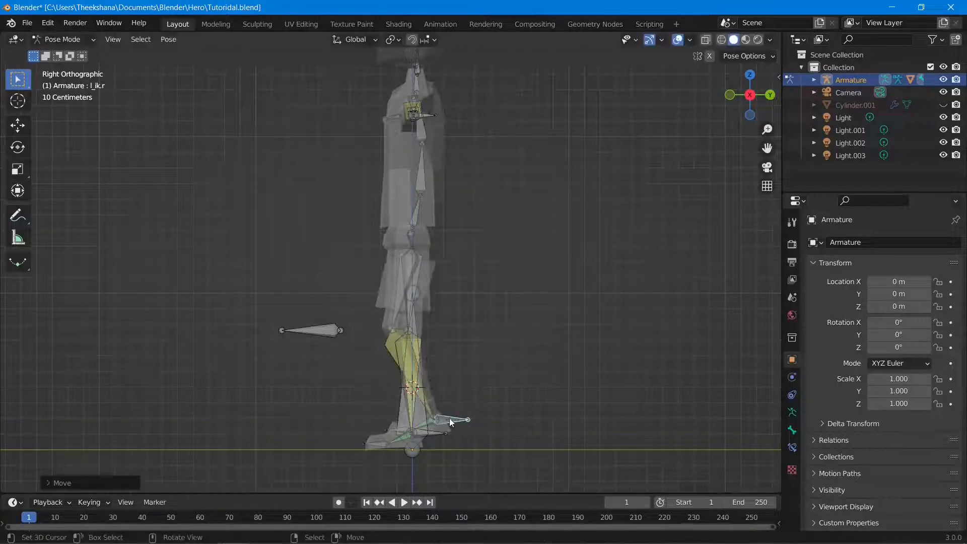
{"action": "key", "text": "ctrl+z"}
Lower the left arm beside the body by moving the left hand IK bone in front view
{"action": "key", "text": "KP_1"}
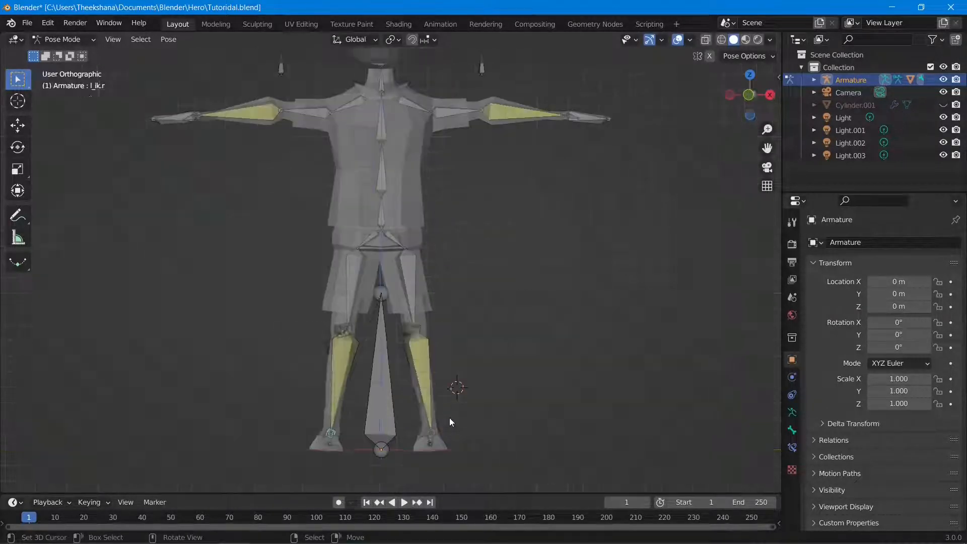
{"action": "left_click", "coordinate": [469, 105]}
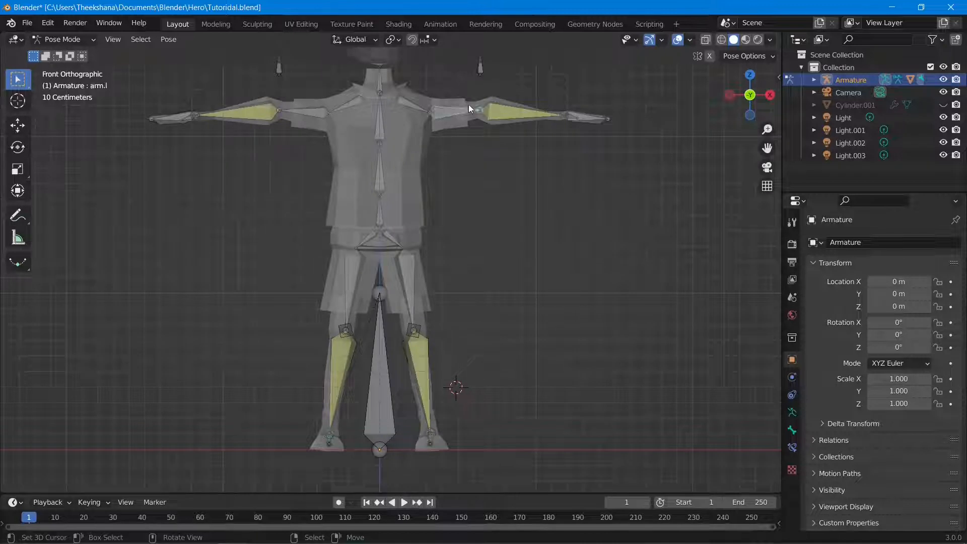
{"action": "middle_click_drag", "start_coordinate": [602, 130], "coordinate": [609, 166]}
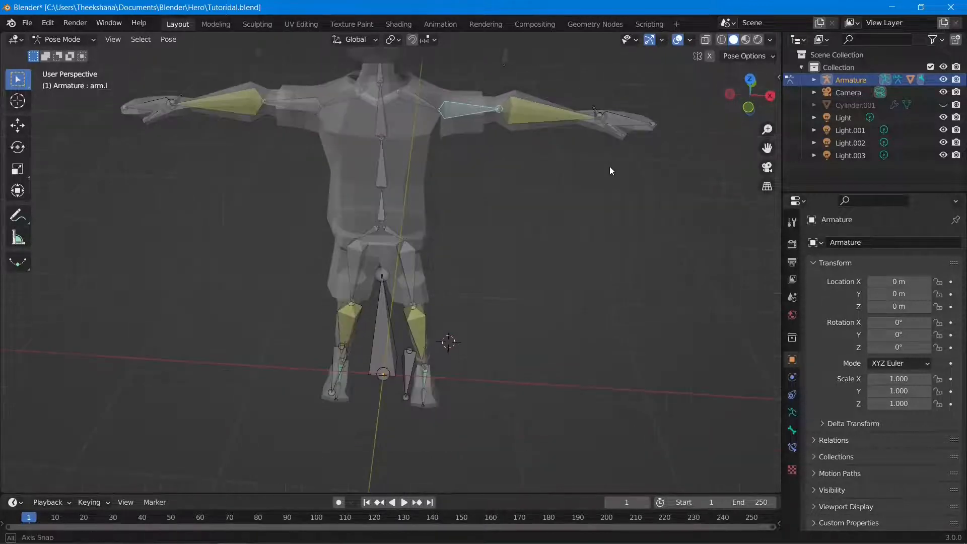
{"action": "middle_click_drag", "start_coordinate": [606, 125], "coordinate": [602, 116]}
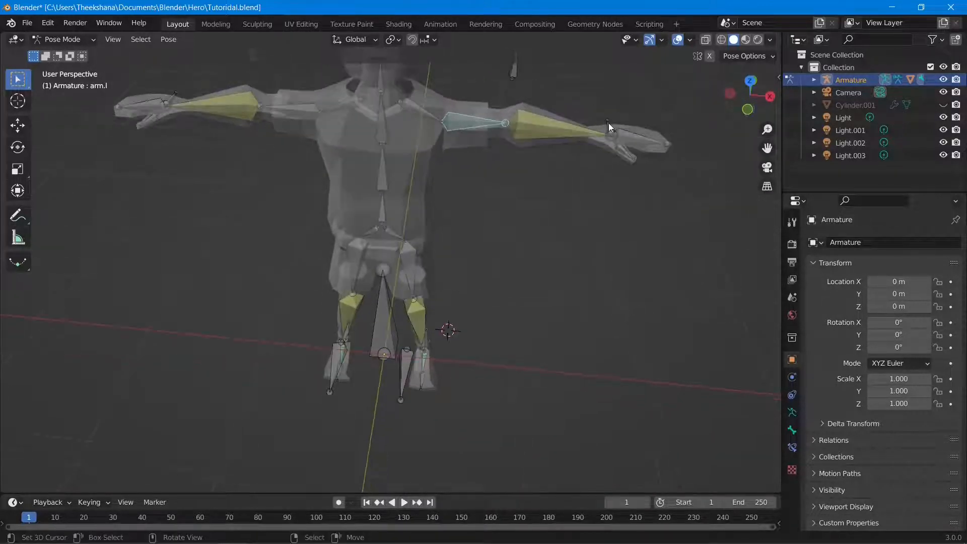
{"action": "left_click", "coordinate": [609, 123]}
{"action": "key", "text": "KP_1"}
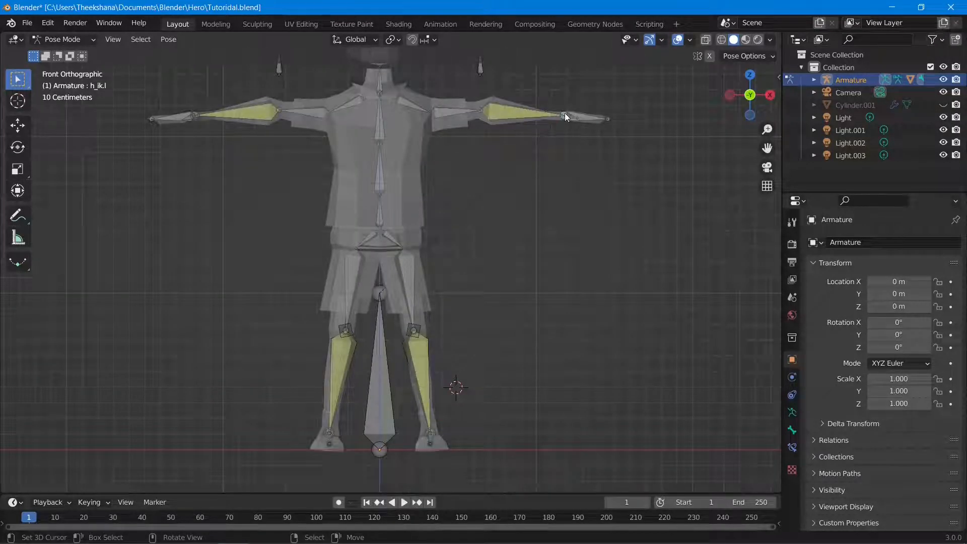
{"action": "key", "text": "g"}
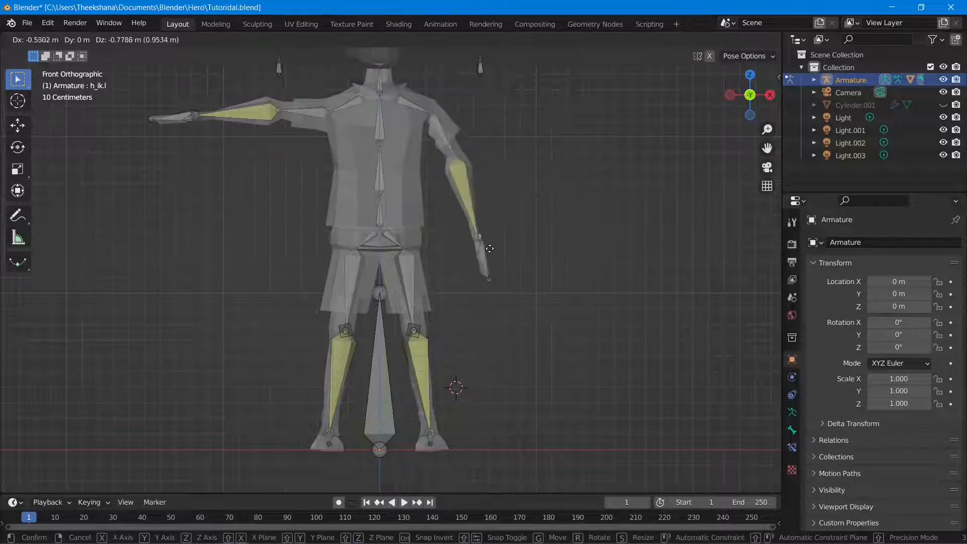
{"action": "left_click", "coordinate": [488, 257]}
Hide the forearm and upper arm bones on both sides of the armature
{"action": "middle_click_drag", "start_coordinate": [415, 234], "coordinate": [348, 234]}
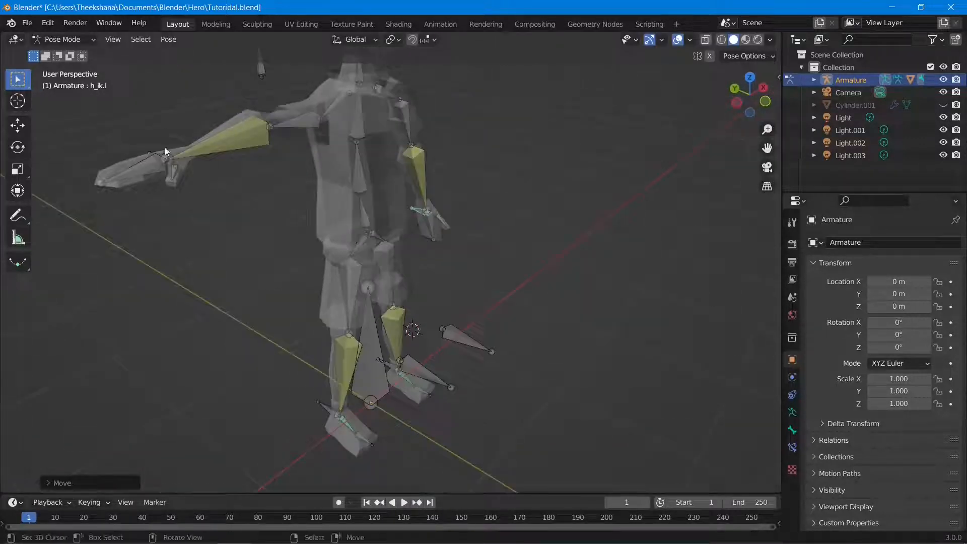
{"action": "left_click", "coordinate": [160, 152]}
{"action": "middle_click_drag", "start_coordinate": [171, 157], "coordinate": [262, 243]}
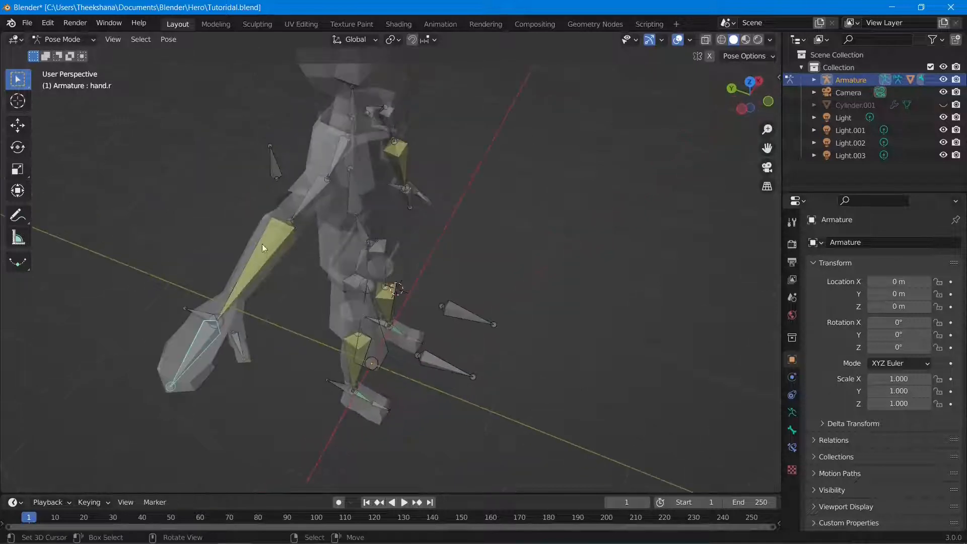
{"action": "left_click", "coordinate": [263, 259]}
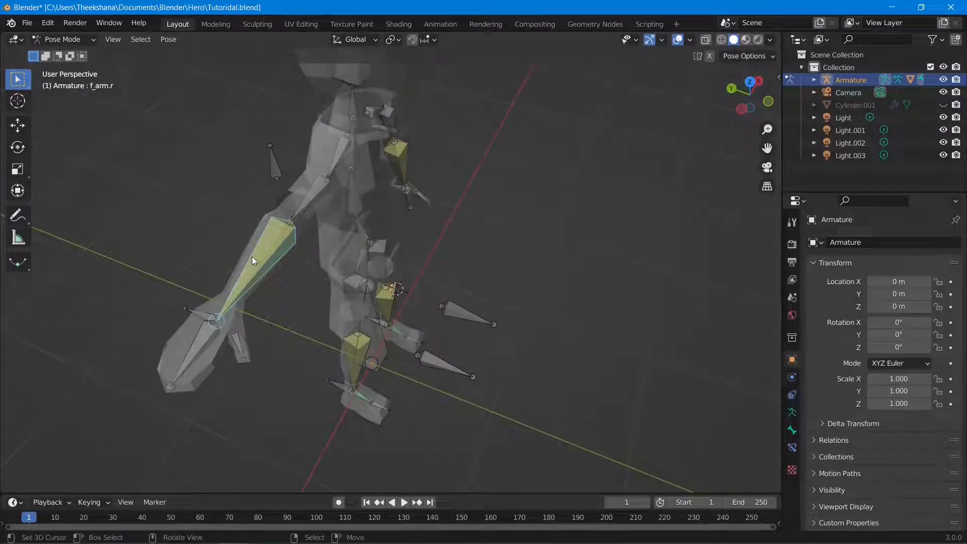
{"action": "key", "text": "h"}
{"action": "middle_click_drag", "start_coordinate": [262, 259], "coordinate": [416, 202]}
{"action": "left_click", "coordinate": [449, 169]}
{"action": "key", "text": "h"}
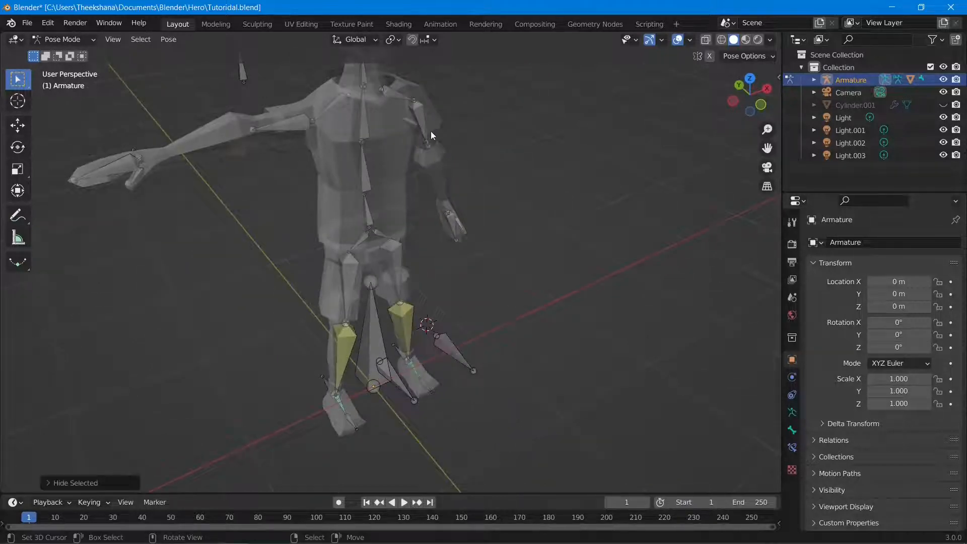
{"action": "left_click", "coordinate": [422, 120]}
{"action": "key", "text": "h"}
{"action": "left_click", "coordinate": [288, 126]}
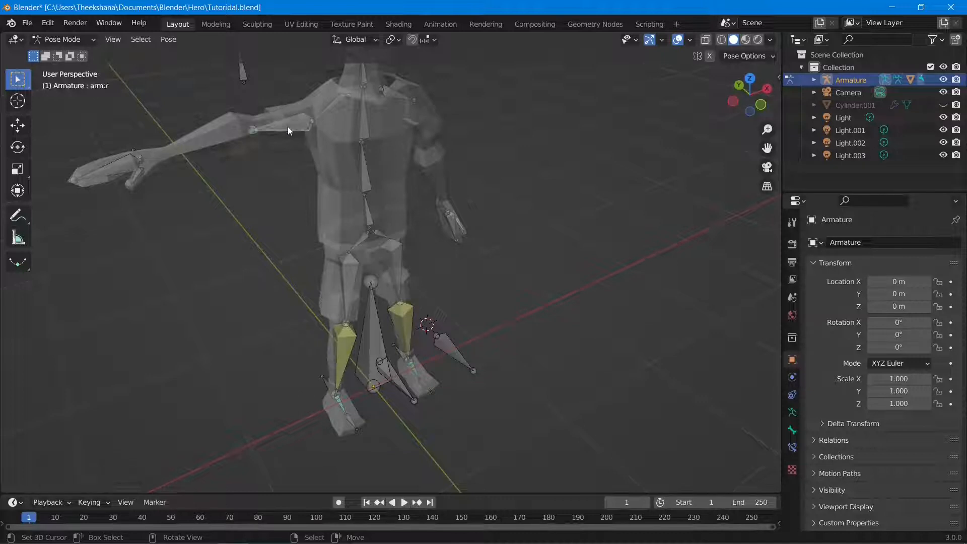
{"action": "key", "text": "h"}
Hide the upper and lower leg bones of both legs
{"action": "middle_click_drag", "start_coordinate": [390, 236], "coordinate": [416, 270]}
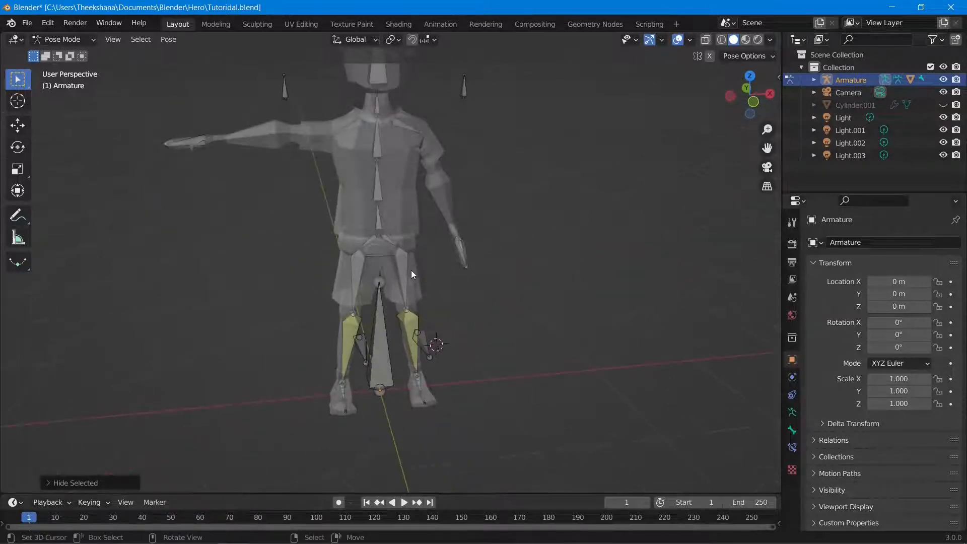
{"action": "left_click", "coordinate": [411, 270]}
{"action": "key", "text": "h"}
{"action": "left_click", "coordinate": [410, 321]}
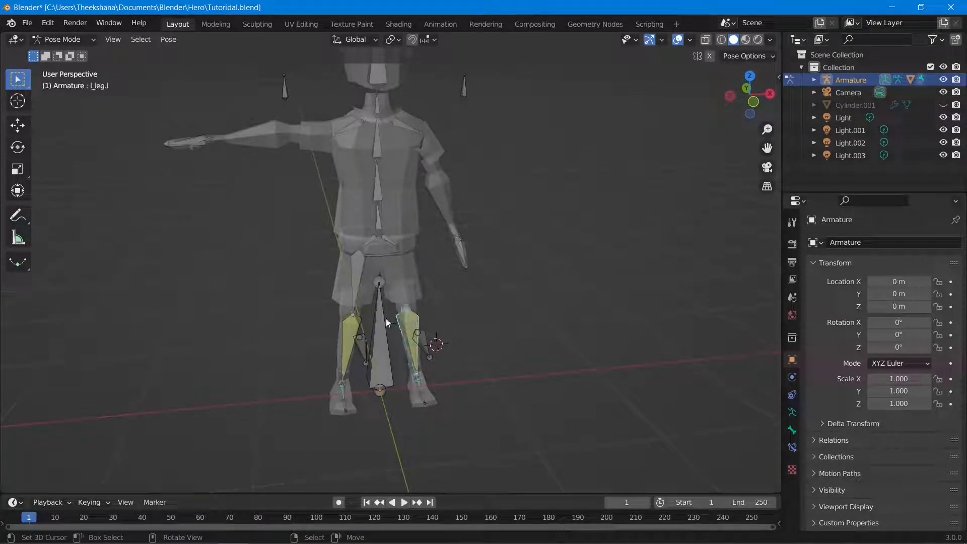
{"action": "key", "text": "h"}
{"action": "left_click", "coordinate": [348, 333]}
Lower the right arm beside the body with its hand IK bone in front view, and reposition the left arm's pole bone
{"action": "middle_click_drag", "start_coordinate": [348, 332], "coordinate": [559, 207]}
{"action": "key", "text": "KP_1"}
{"action": "key", "text": "g"}
{"action": "left_click", "coordinate": [307, 261]}
{"action": "right_click", "coordinate": [468, 135]}
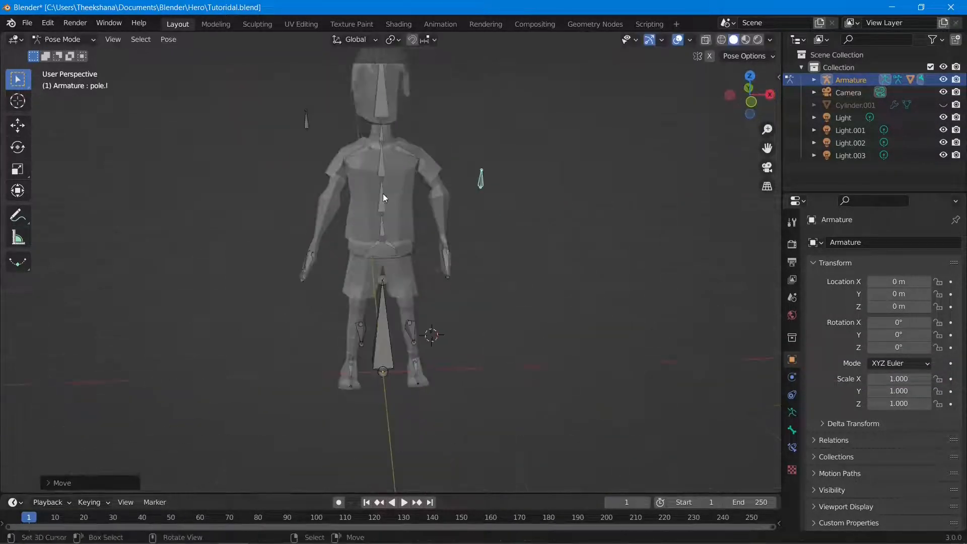
Try rotating the spine bones in side view to bend the torso
{"action": "right_click", "coordinate": [383, 194]}
{"action": "key", "text": "KP_3"}
{"action": "key", "text": "r"}
{"action": "right_click", "coordinate": [380, 171]}
{"action": "key", "text": "r"}
{"action": "middle_click_drag", "start_coordinate": [413, 176], "coordinate": [570, 295]}
{"action": "key", "text": "ctrl+z"}
{"action": "key", "text": "ctrl+z"}
{"action": "key", "text": "ctrl+z"}
Pose the legs in a walking stride in side view, moving the left foot IK bone forward and the right one about 0.33 m back
{"action": "right_click", "coordinate": [414, 270]}
{"action": "key", "text": "g"}
{"action": "left_click", "coordinate": [425, 272]}
{"action": "key", "text": "KP_3"}
{"action": "right_click", "coordinate": [409, 397]}
{"action": "key", "text": "g"}
{"action": "right_click", "coordinate": [424, 406]}
{"action": "key", "text": "g"}
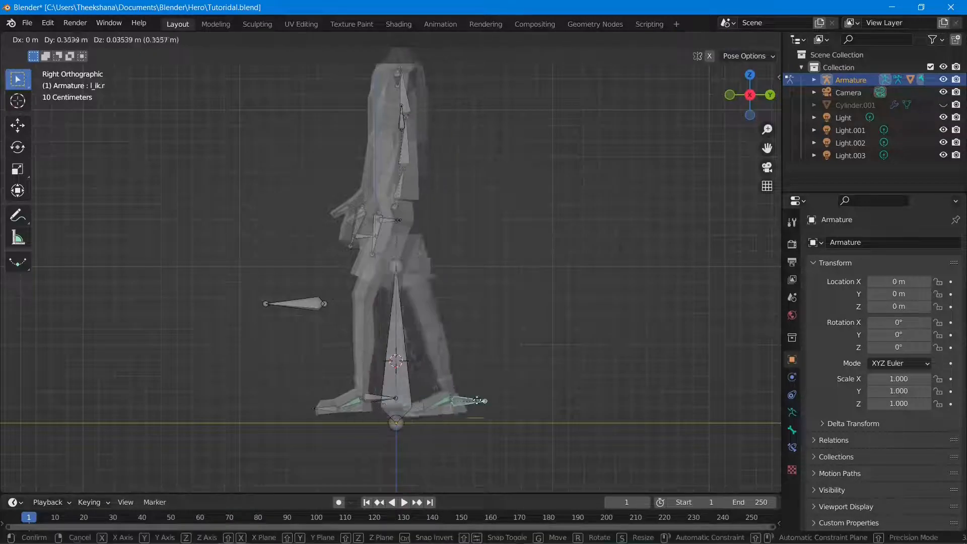
{"action": "left_click", "coordinate": [456, 400]}
Move the left knee's pole bone outward to adjust the direction of the leg's bend
{"action": "middle_click_drag", "start_coordinate": [456, 400], "coordinate": [574, 408]}
{"action": "right_click", "coordinate": [401, 347]}
{"action": "key", "text": "g"}
{"action": "middle_click_drag", "start_coordinate": [448, 333], "coordinate": [402, 328]}
{"action": "right_click", "coordinate": [395, 356]}
Adjust the placement of the right foot IK bone in front view
{"action": "right_click", "coordinate": [264, 400]}
{"action": "key", "text": "KP_1"}
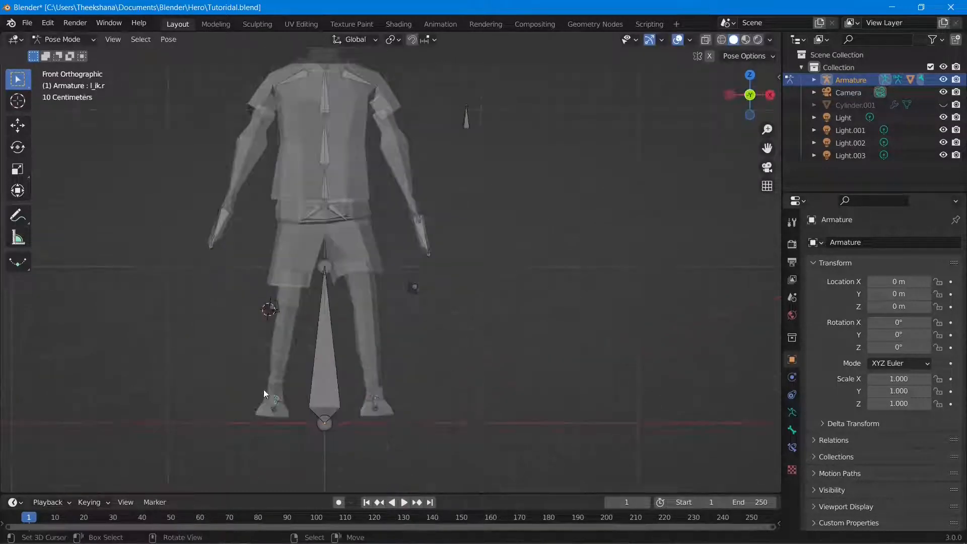
{"action": "key", "text": "g"}
{"action": "middle_click_drag", "start_coordinate": [272, 377], "coordinate": [339, 402]}
{"action": "key", "text": "g"}
{"action": "right_click", "coordinate": [336, 397]}
{"action": "key", "text": "g"}
{"action": "left_click", "coordinate": [275, 386]}
Return the Armature to Object Mode and save the file
{"action": "scroll", "coordinate": [322, 380], "scroll_direction": "down", "scroll_amount": 4}
{"action": "mouse_move", "coordinate": [433, 376]}
{"action": "middle_mouse_down"}
{"action": "mouse_move", "coordinate": [412, 367]}
{"action": "mouse_move", "coordinate": [385, 323]}
{"action": "middle_mouse_up"}
{"action": "key", "text": "ctrl+Tab"}
{"action": "key", "text": "ctrl+s"}
{"action": "left_click", "coordinate": [395, 23]}
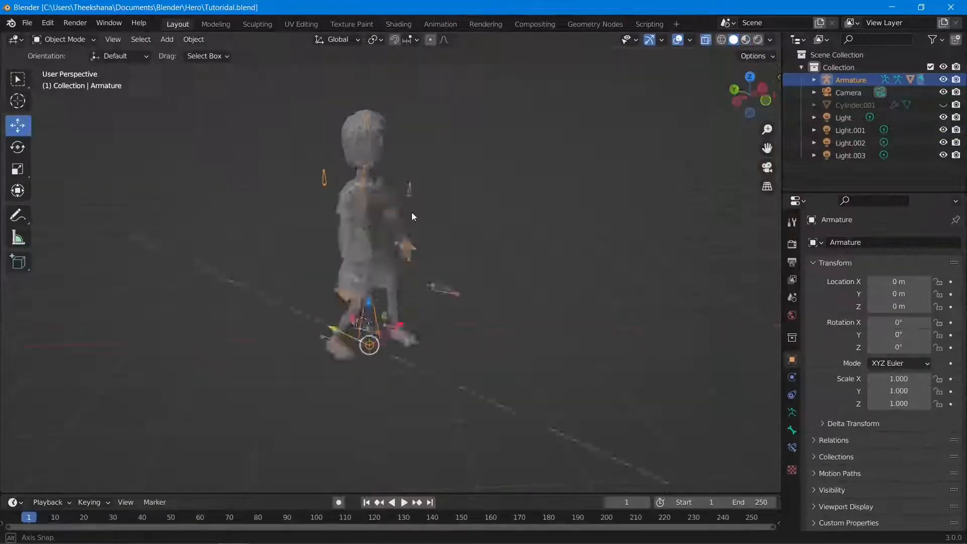
{"action": "middle_click_drag", "start_coordinate": [513, 249], "coordinate": [476, 302]}
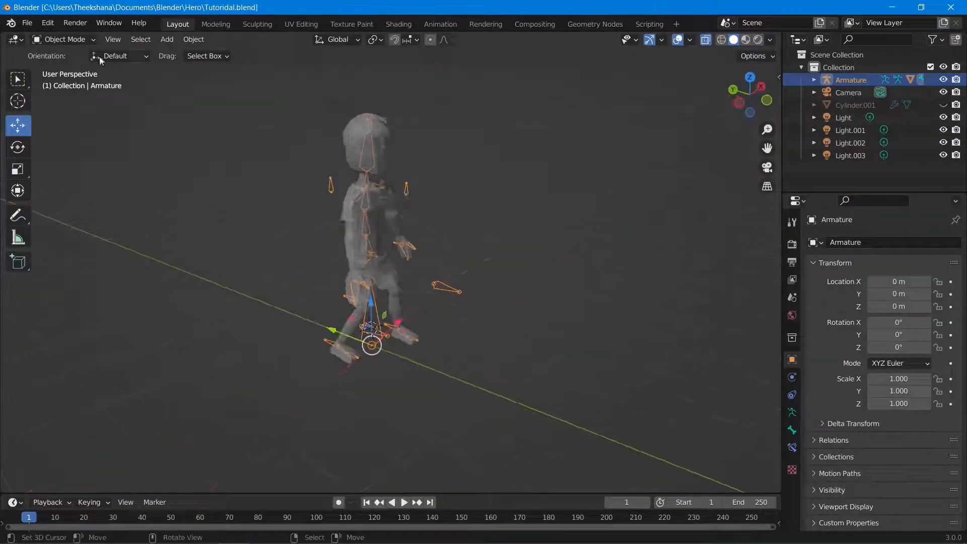
Back in Pose Mode, reposition the left hand IK bone so the arm hangs beside the body, and toggle the X-ray display
{"action": "key", "text": "ctrl+Tab"}
{"action": "scroll", "coordinate": [471, 333], "scroll_direction": "up", "scroll_amount": 5}
{"action": "right_click", "coordinate": [537, 374]}
{"action": "key", "text": "g"}
{"action": "left_click", "coordinate": [510, 360]}
{"action": "middle_click_drag", "start_coordinate": [509, 360], "coordinate": [461, 282]}
{"action": "scroll", "coordinate": [368, 282], "scroll_direction": "down", "scroll_amount": 3}
{"action": "key", "text": "alt+z"}
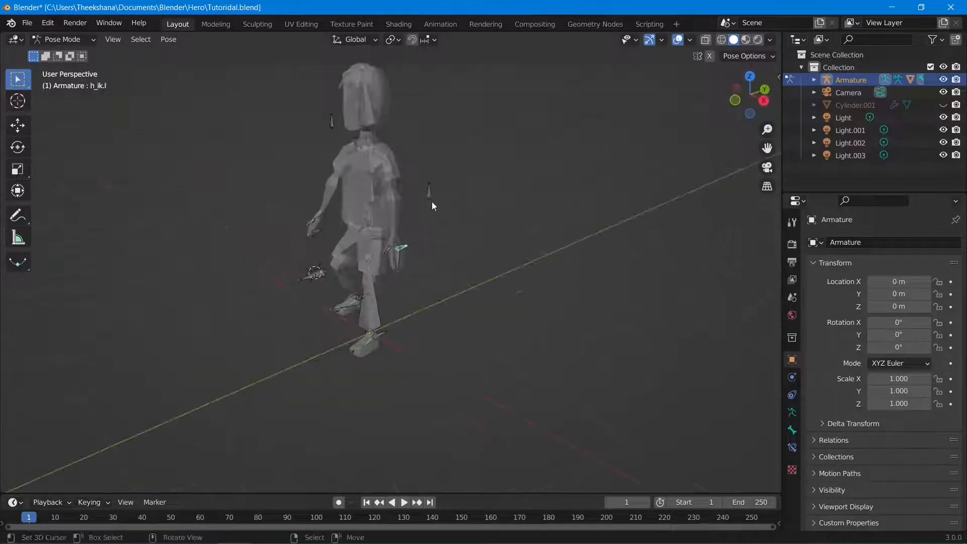